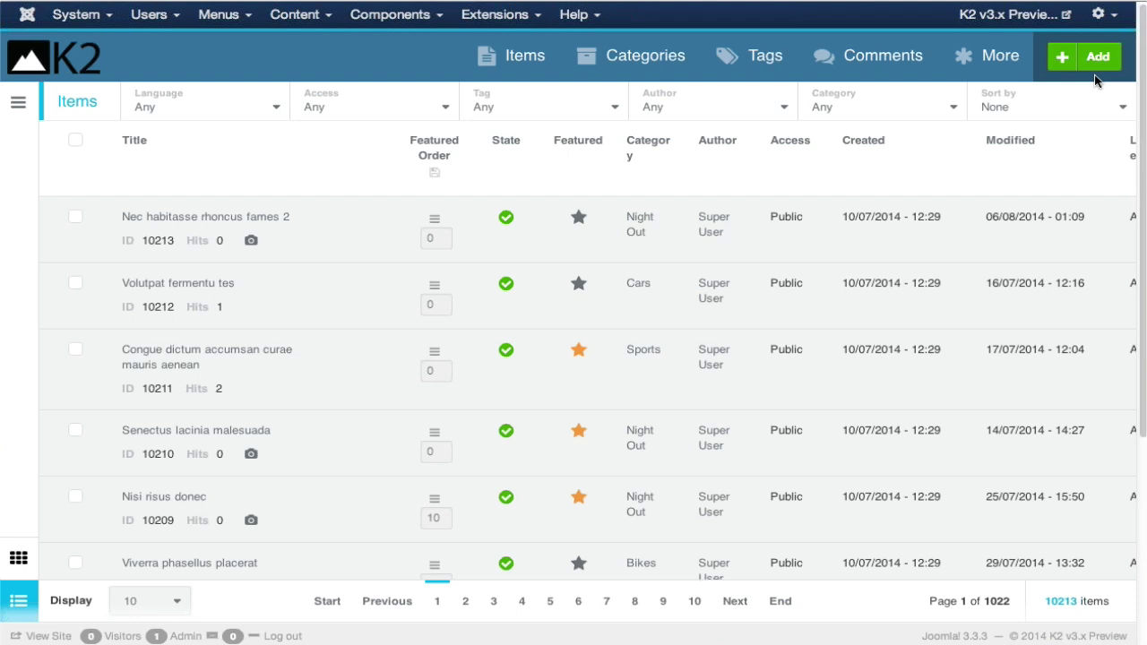
Step: Open Joomla's Article Manager and expand and collapse the article list's search filters to examine them
{"action": "left_click", "coordinate": [378, 21]}
{"action": "left_click", "coordinate": [296, 20]}
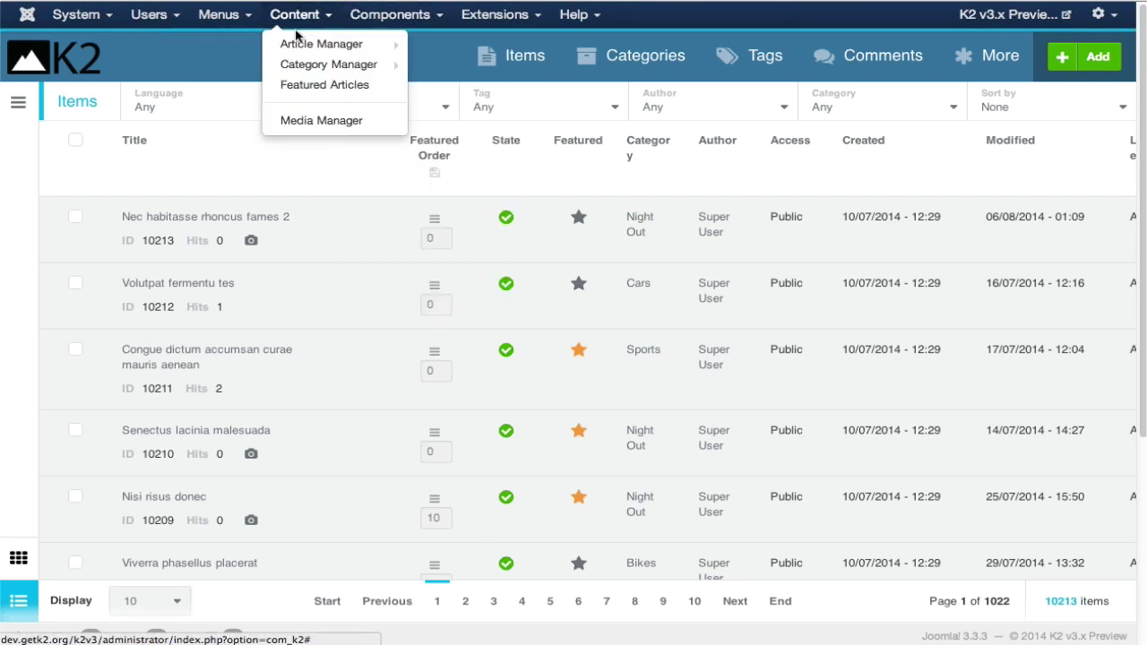
{"action": "left_click", "coordinate": [323, 43]}
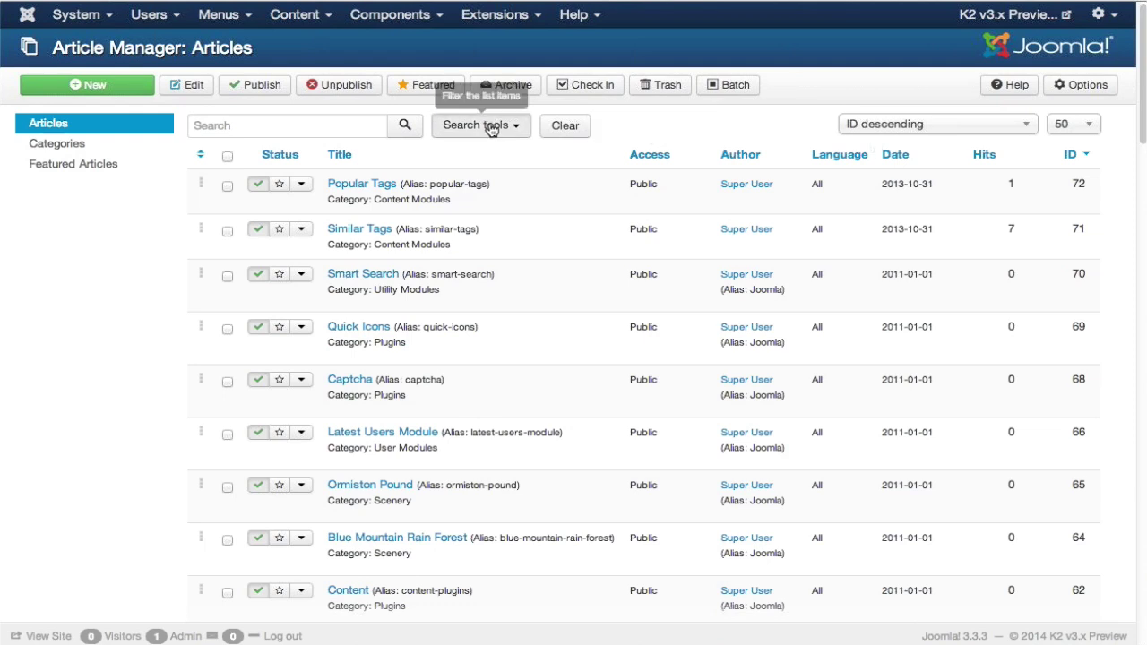
{"action": "left_click", "coordinate": [491, 127]}
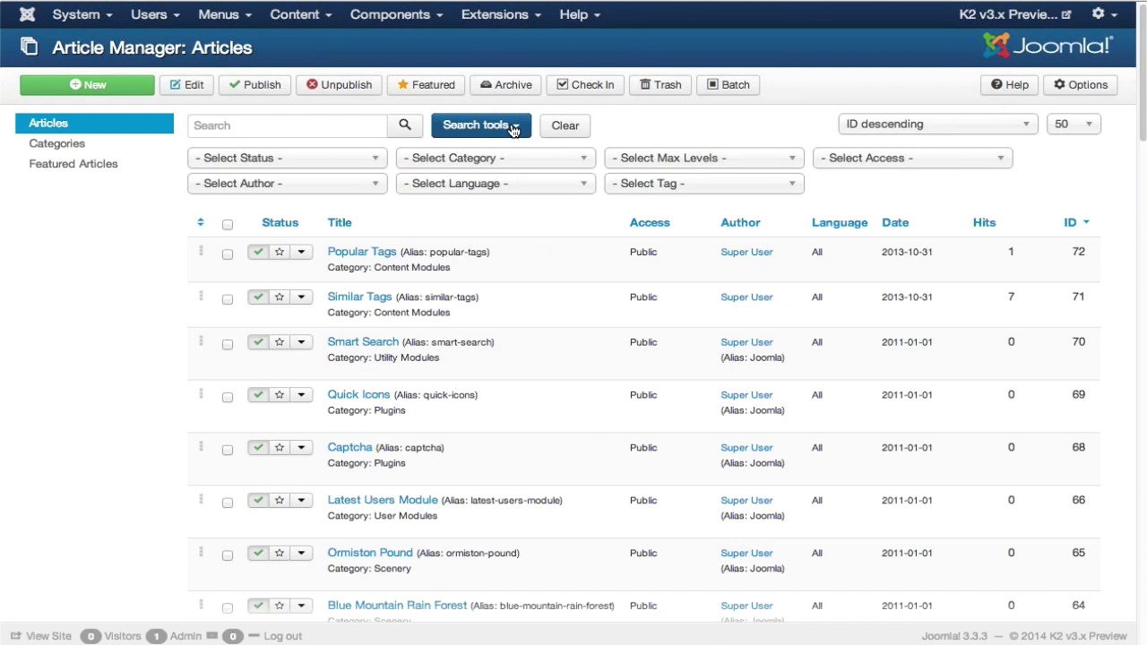
{"action": "left_click", "coordinate": [514, 131]}
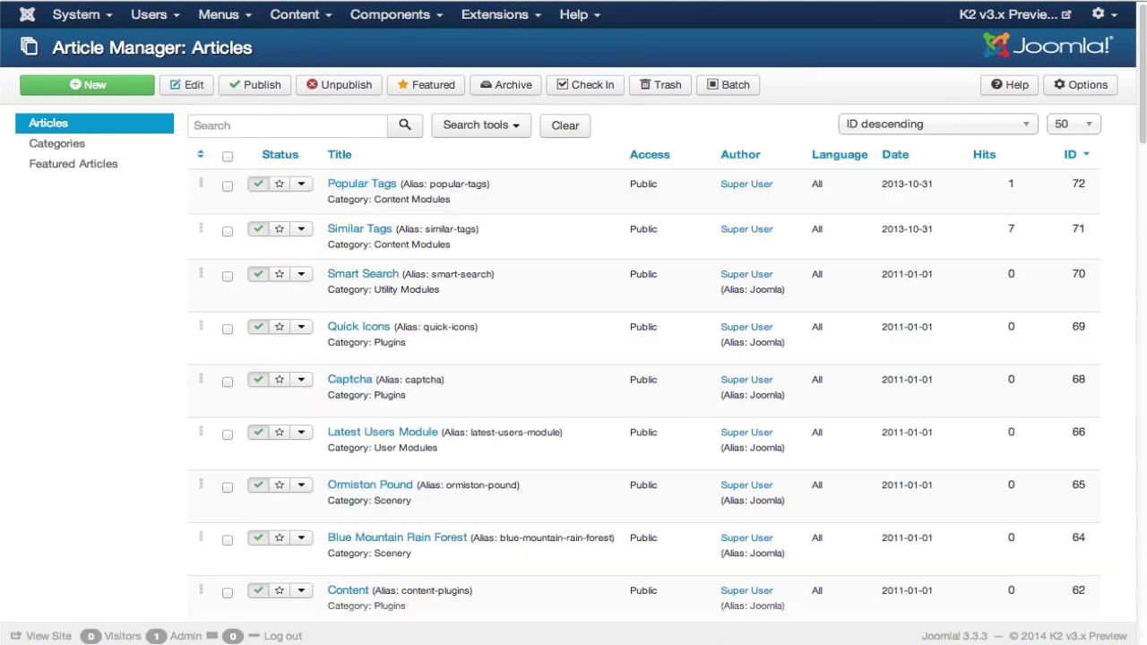
Step: Go to the K2 component's items list and look through its first page of items
{"action": "left_click", "coordinate": [377, 20]}
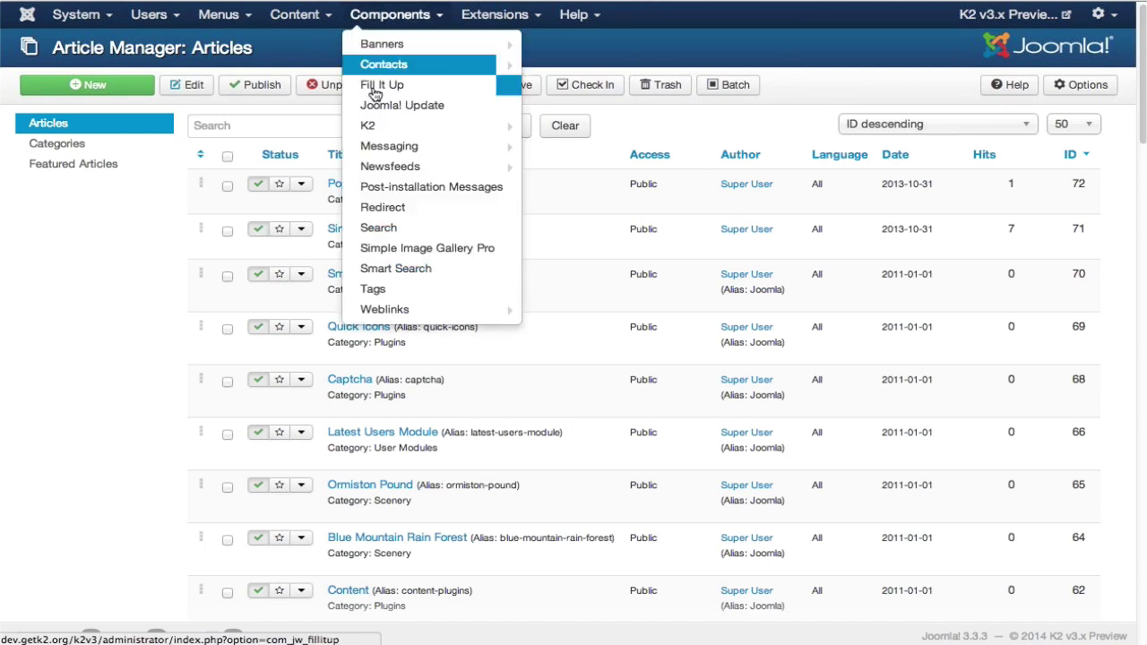
{"action": "left_click", "coordinate": [376, 87]}
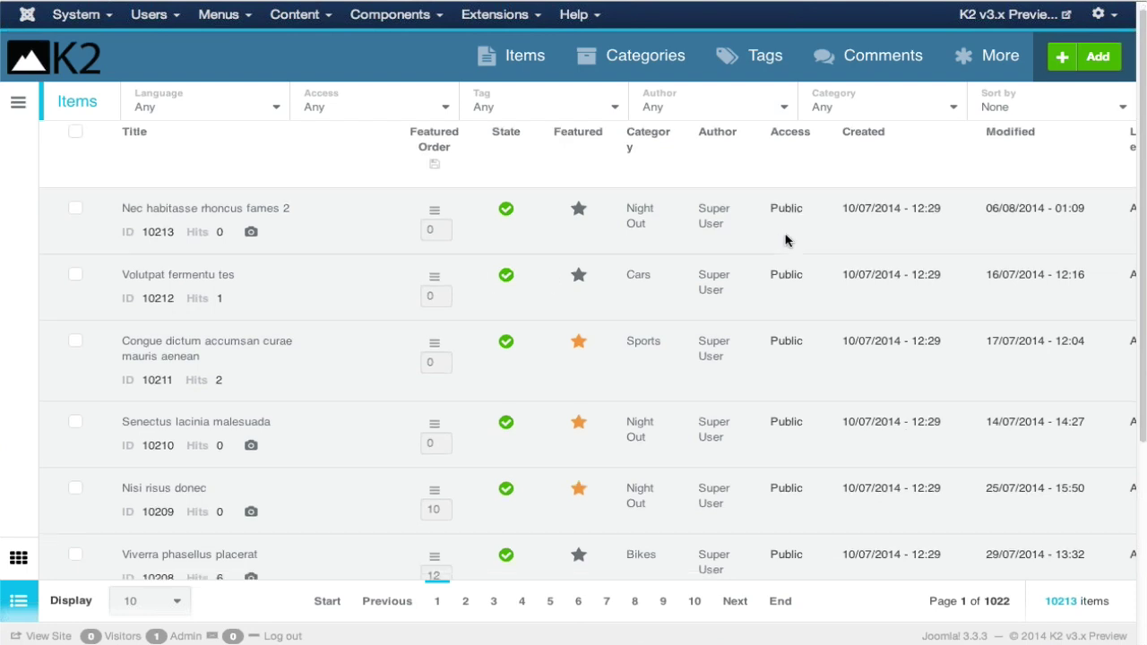
{"action": "scroll", "coordinate": [786, 240], "scroll_direction": "up", "scroll_amount": 1}
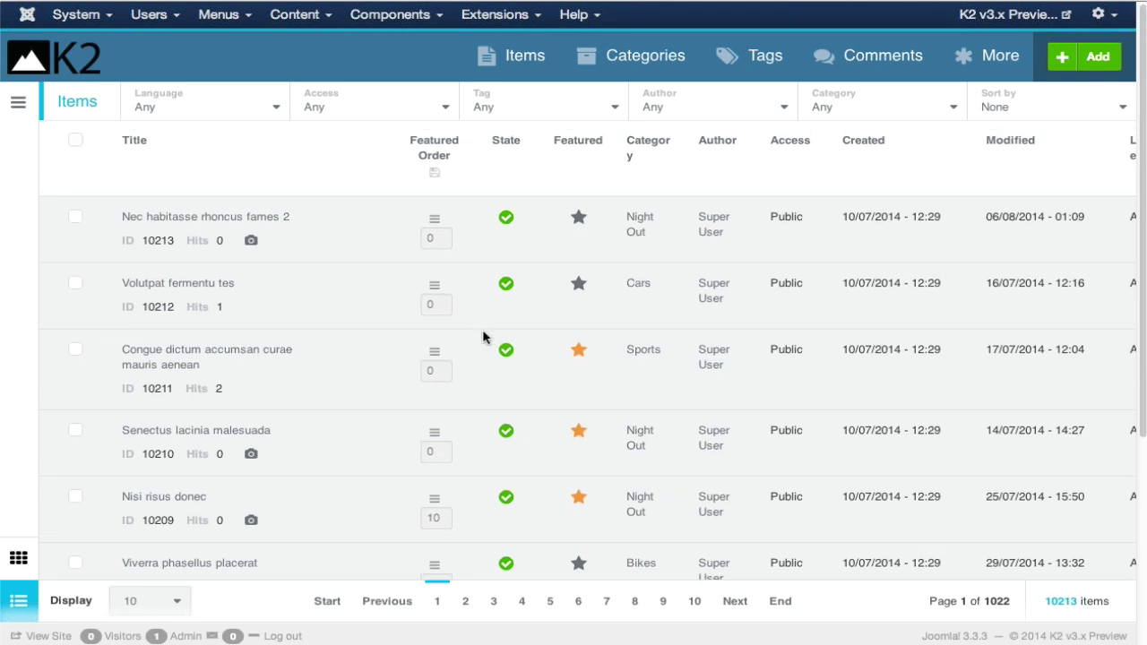
{"action": "scroll", "coordinate": [483, 332], "scroll_direction": "down", "scroll_amount": 1}
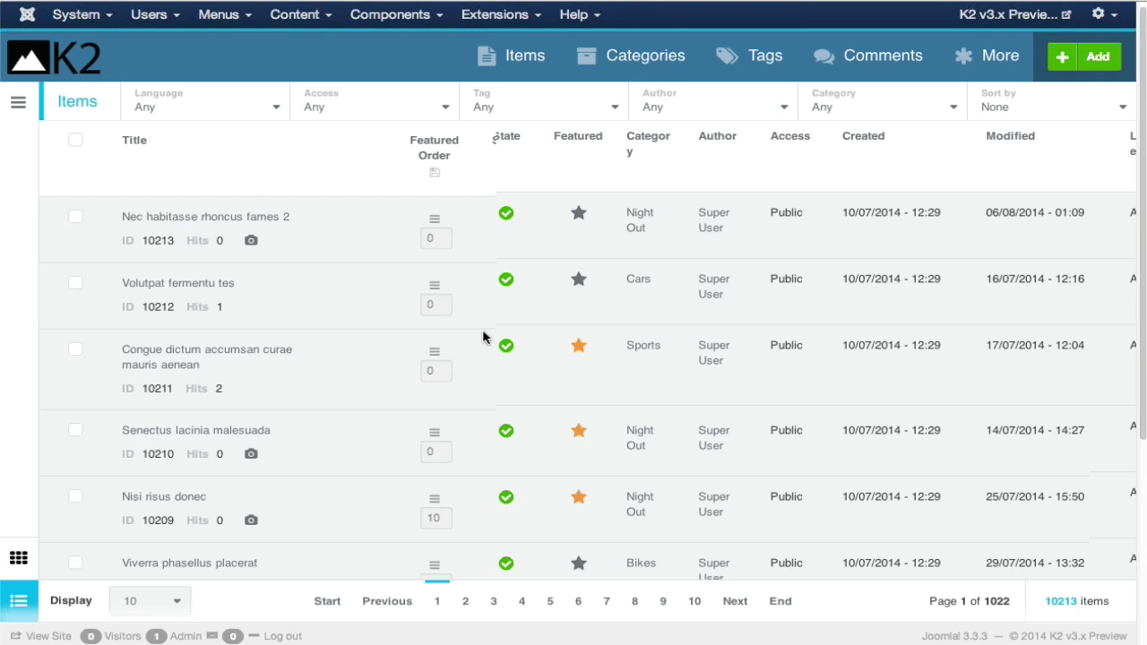
{"action": "scroll", "coordinate": [482, 336], "scroll_direction": "down", "scroll_amount": 5}
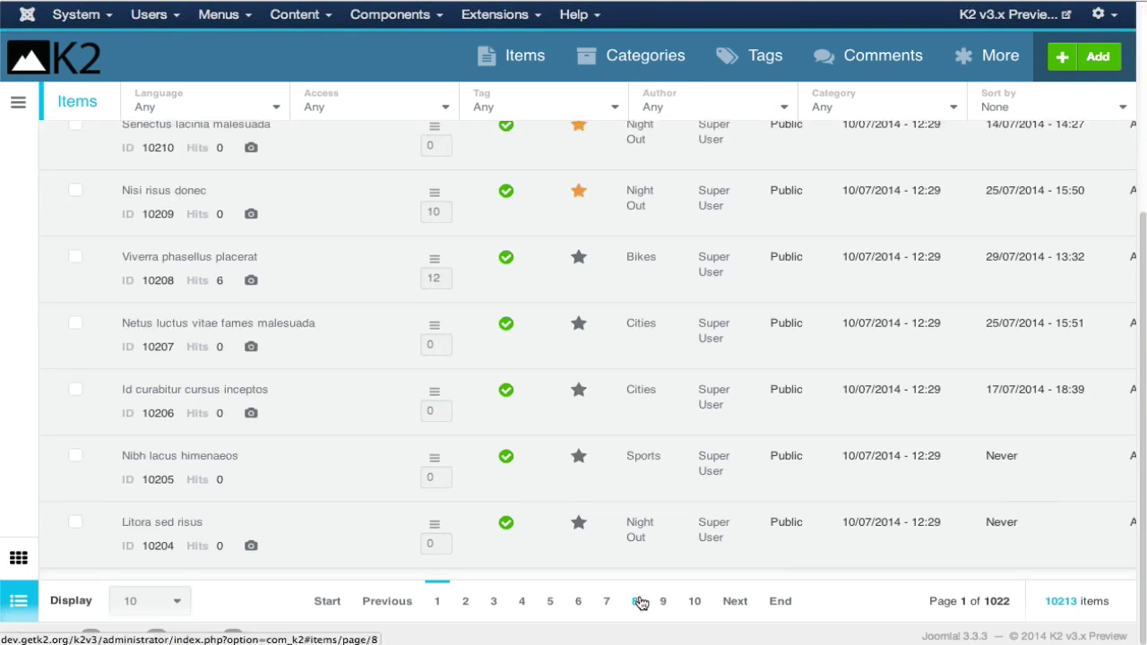
Step: Switch the K2 items list to infinite scrolling and browse down through the continuously loaded items
{"action": "left_click", "coordinate": [18, 103]}
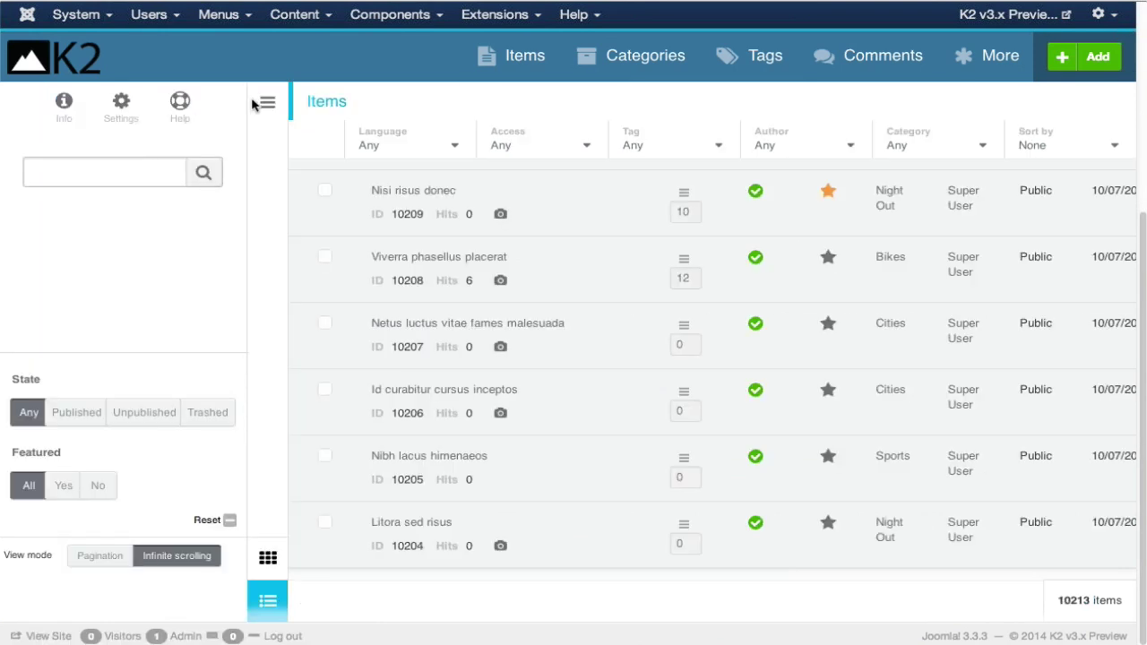
{"action": "left_click", "coordinate": [269, 105]}
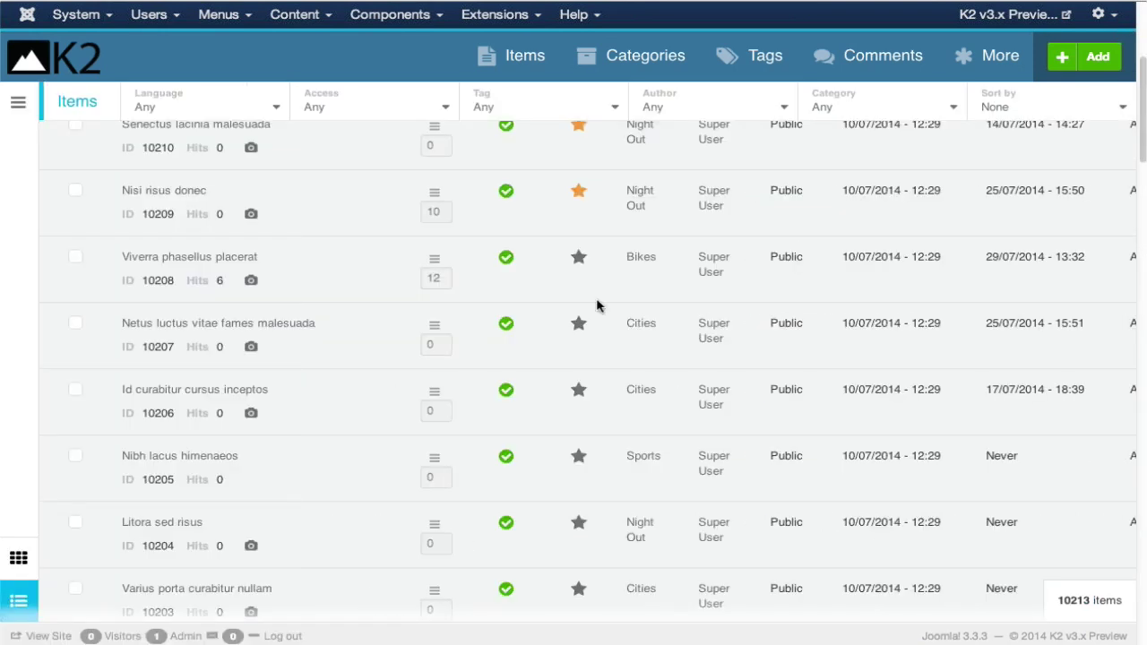
{"action": "scroll", "coordinate": [597, 306], "scroll_direction": "up", "scroll_amount": 4}
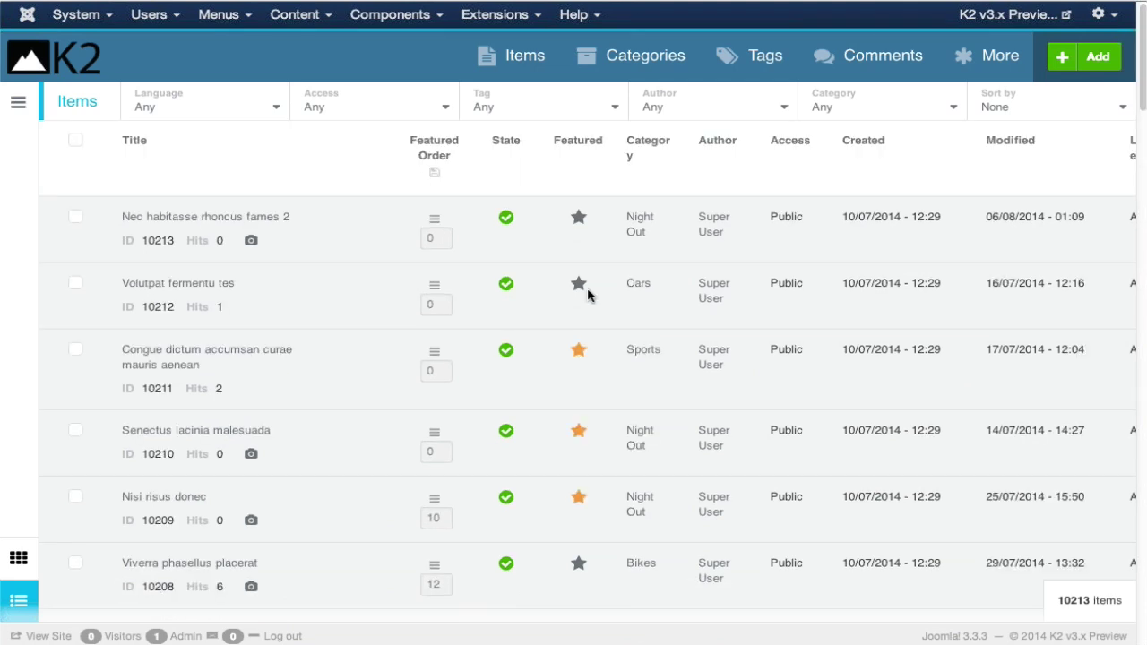
{"action": "scroll", "coordinate": [589, 295], "scroll_direction": "down", "scroll_amount": 1}
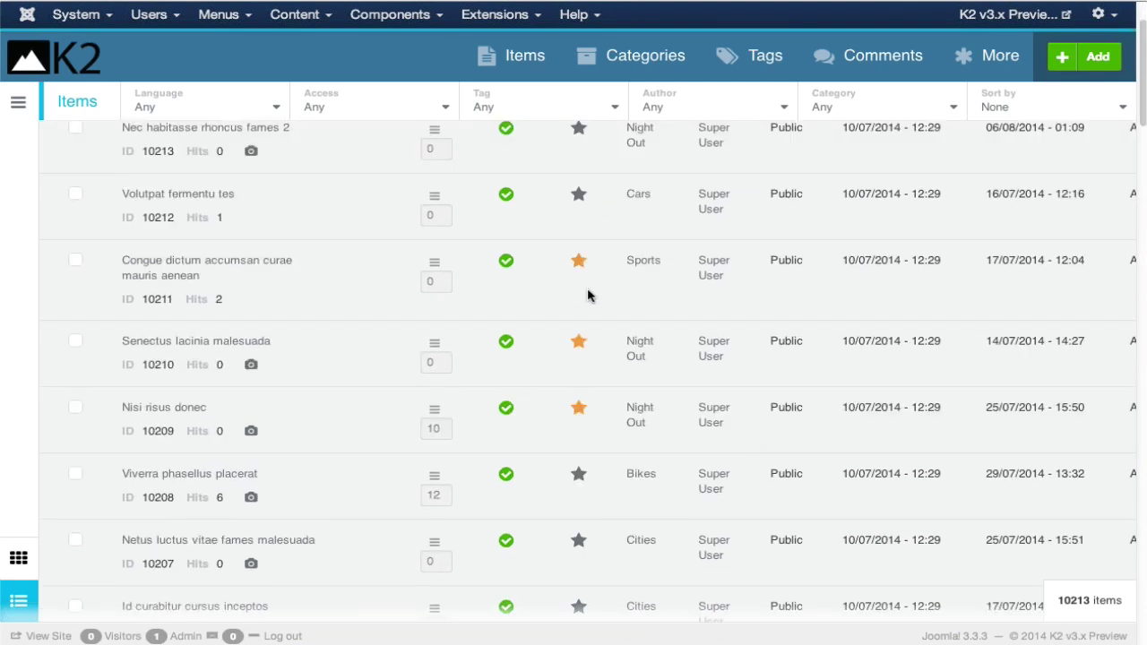
{"action": "scroll", "coordinate": [588, 295], "scroll_direction": "down", "scroll_amount": 10}
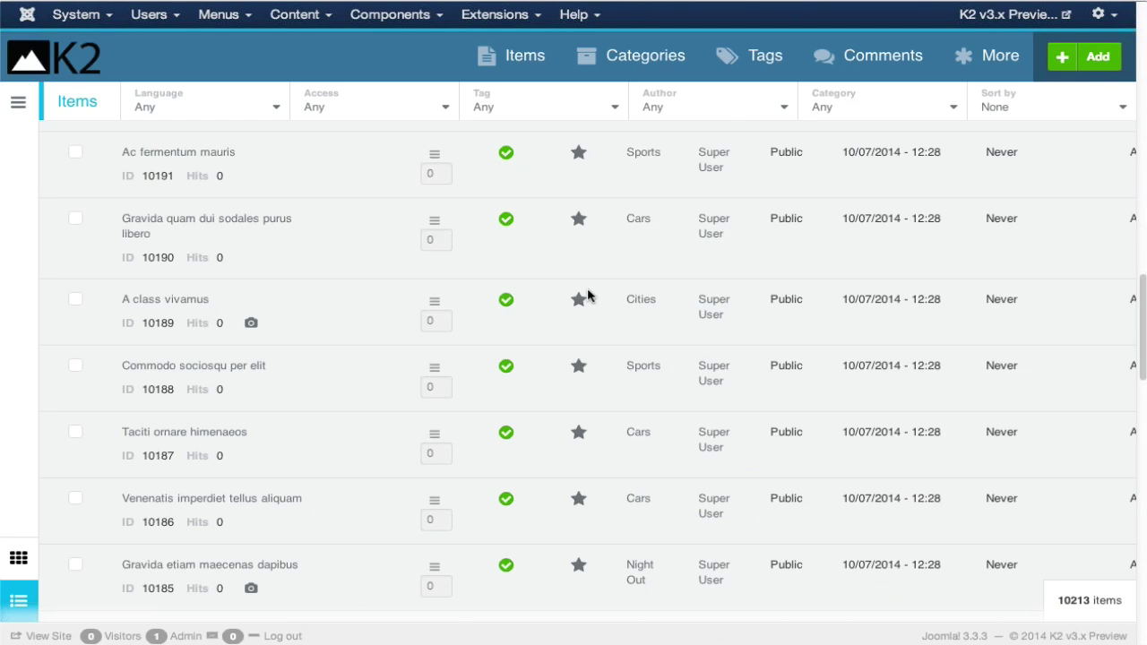
{"action": "scroll", "coordinate": [588, 295], "scroll_direction": "down", "scroll_amount": 4}
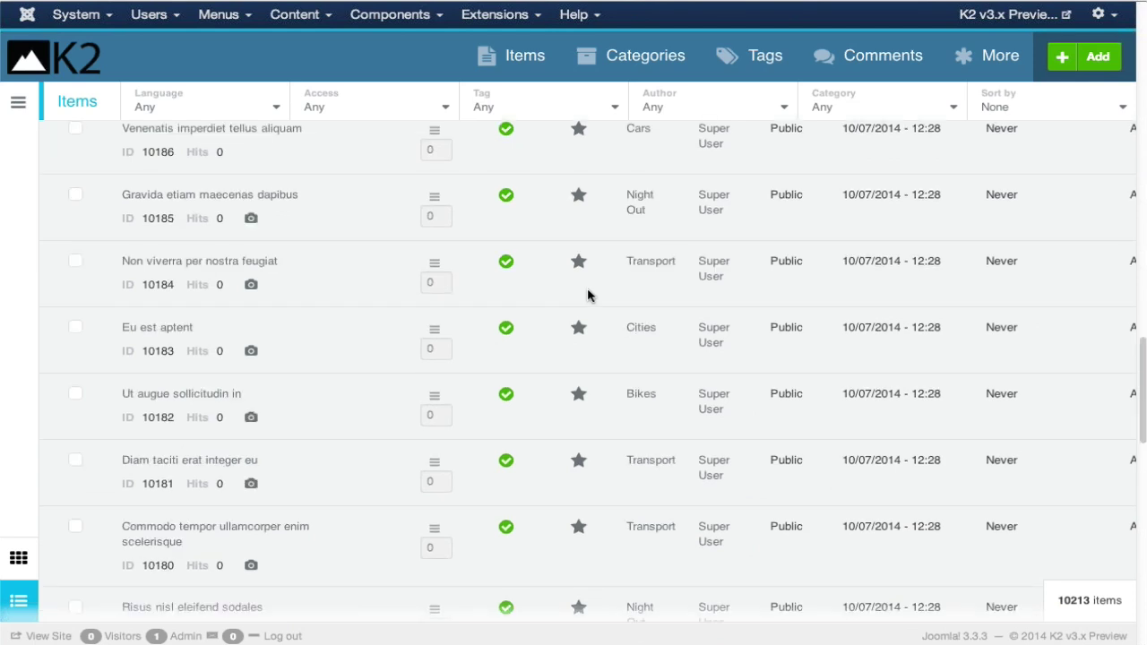
{"action": "scroll", "coordinate": [588, 295], "scroll_direction": "down", "scroll_amount": 7}
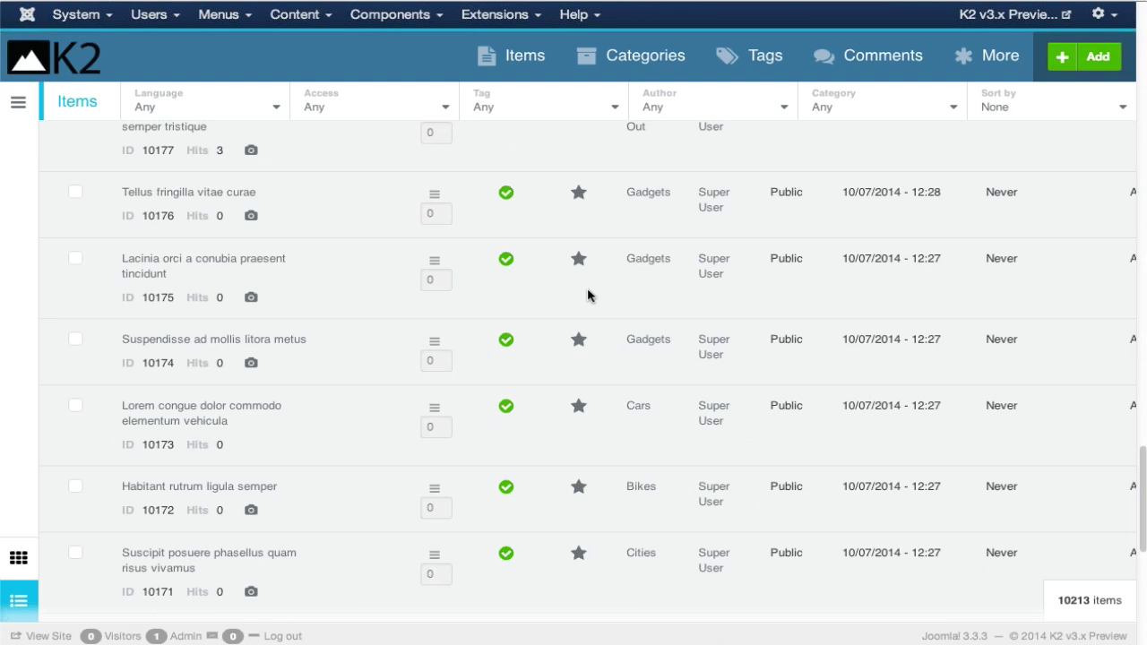
{"action": "scroll", "coordinate": [588, 295], "scroll_direction": "down", "scroll_amount": 6}
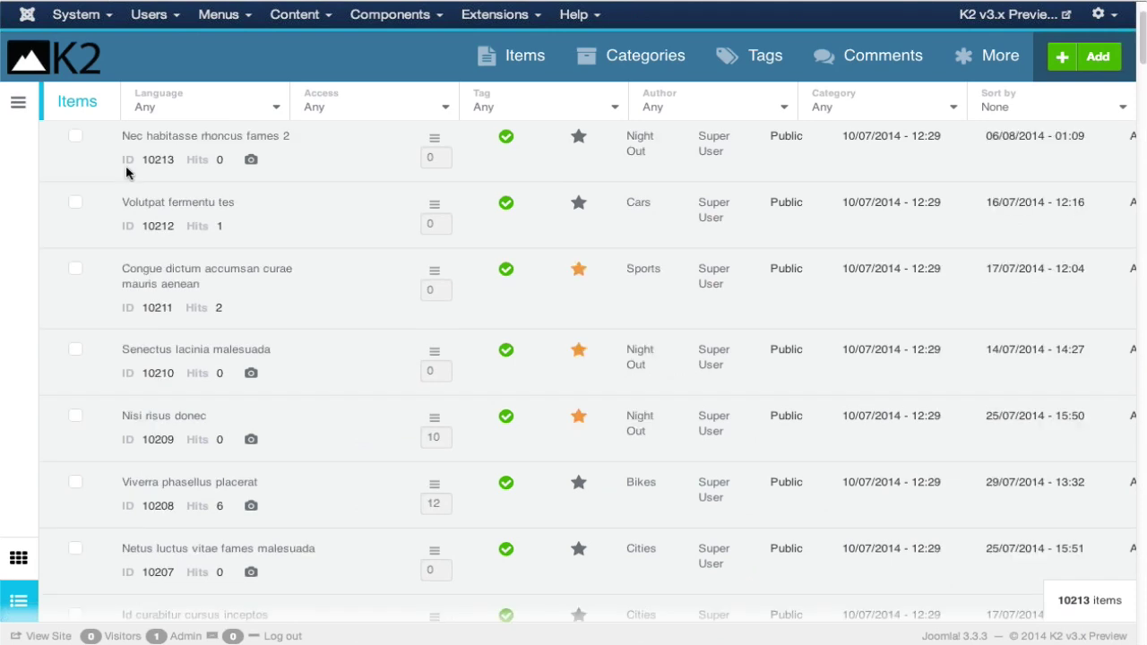
Step: Set the items list's view mode back to pagination and hide the sidebar
{"action": "left_click", "coordinate": [18, 107]}
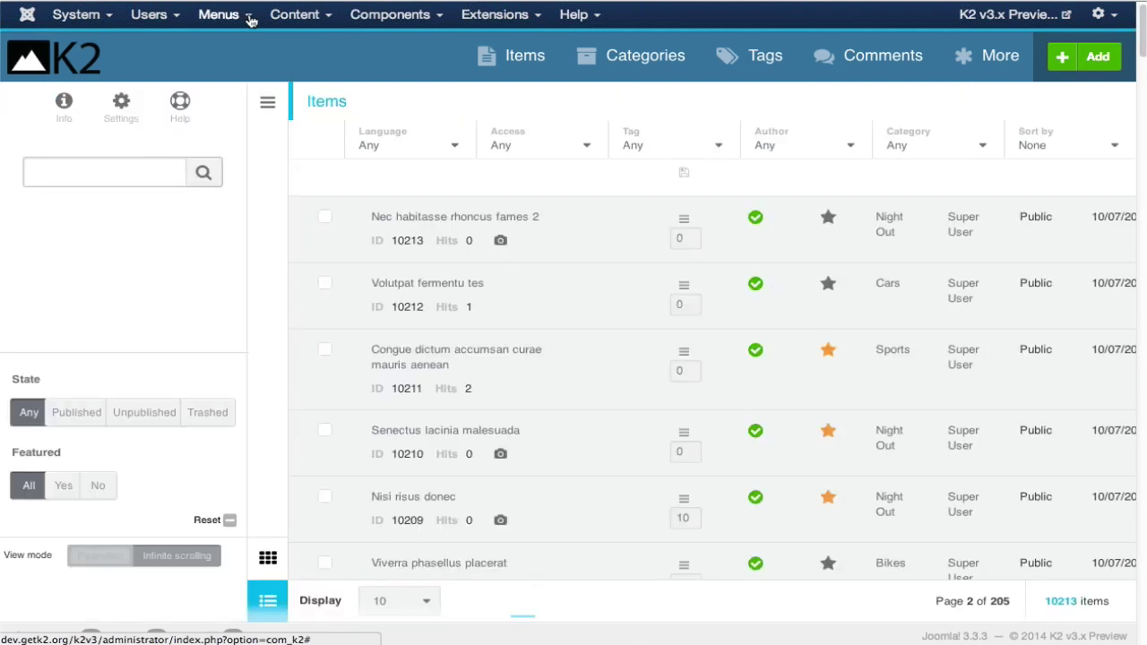
{"action": "left_click", "coordinate": [268, 102]}
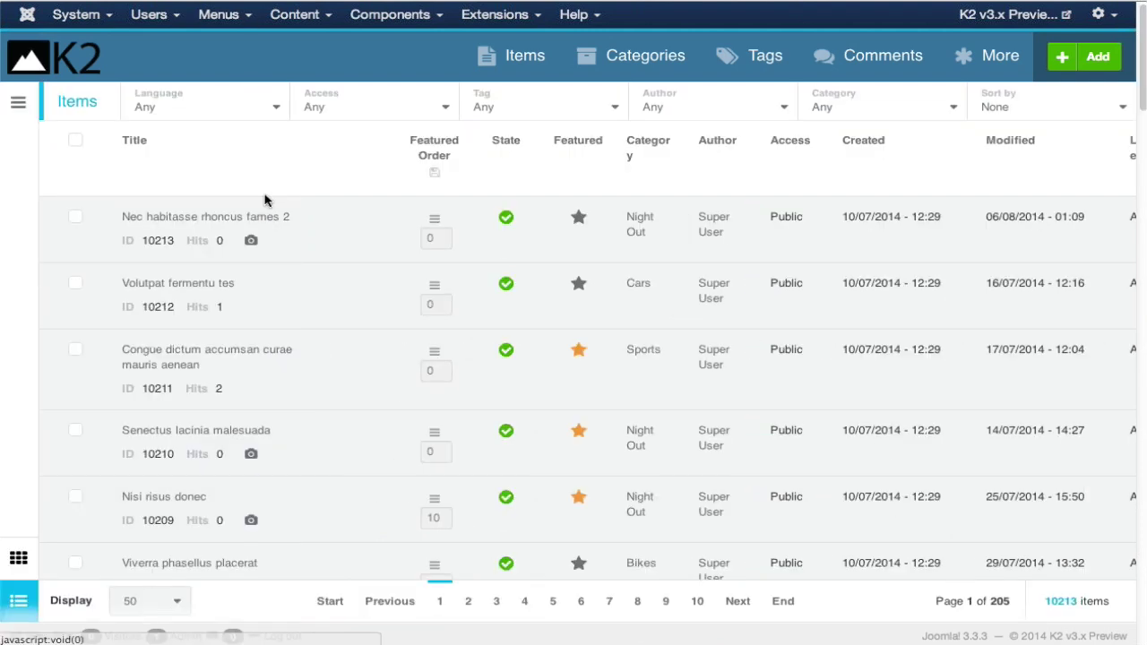
Step: View the K2 categories, tags and comments lists to compare their layouts, columns and filters
{"action": "left_click", "coordinate": [645, 75]}
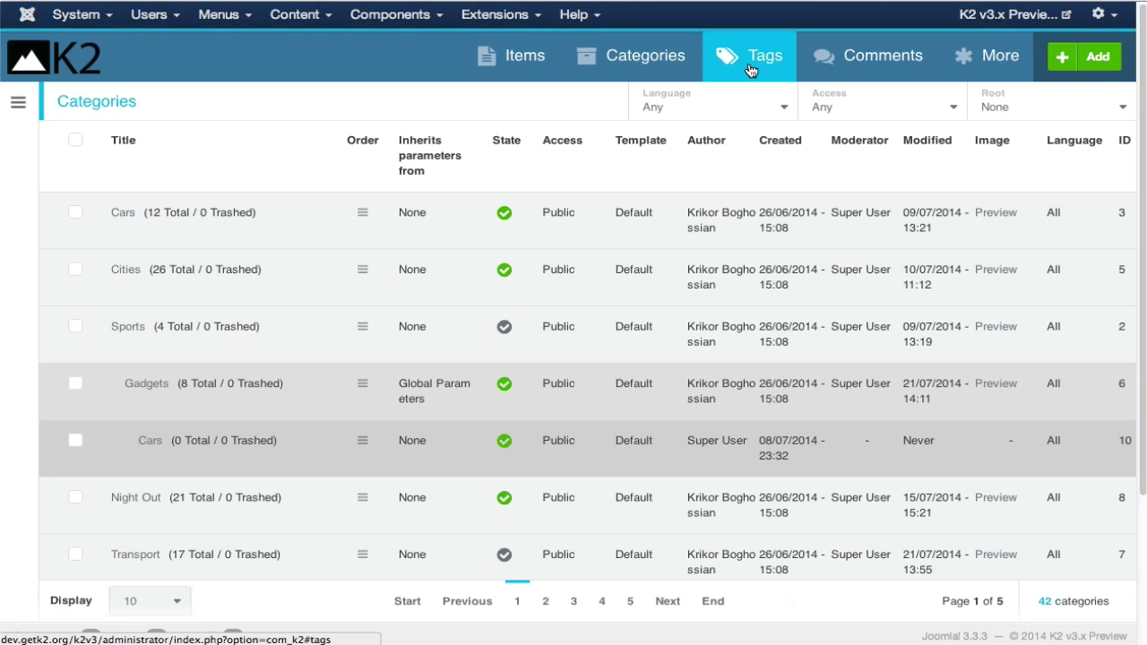
{"action": "left_click", "coordinate": [751, 71]}
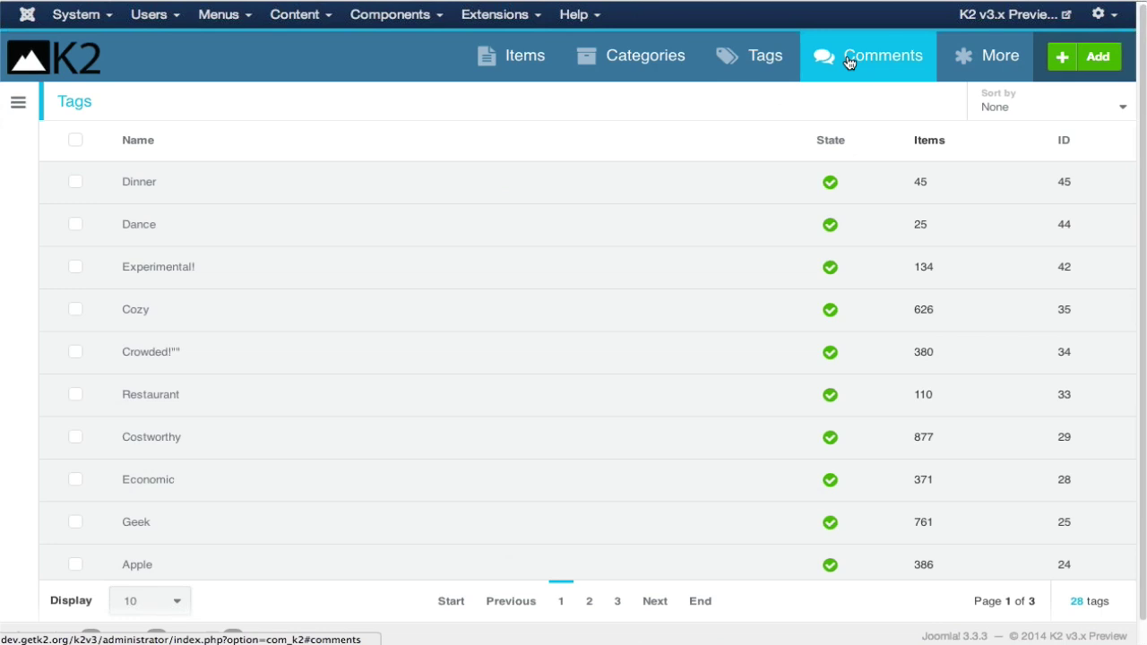
{"action": "left_click", "coordinate": [849, 62]}
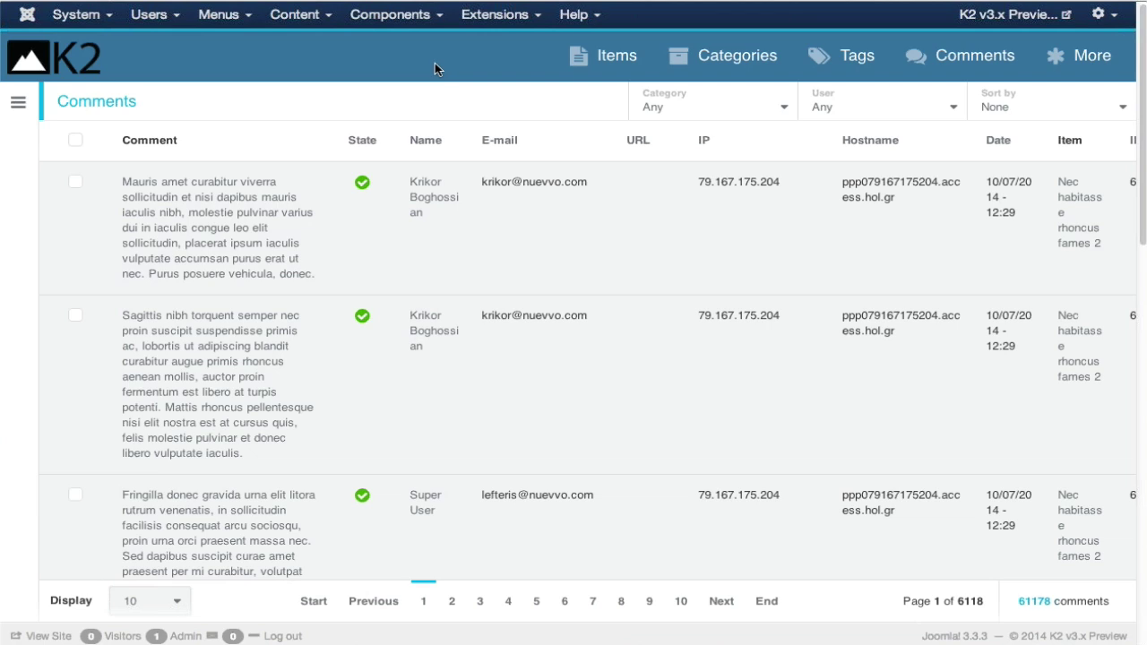
{"action": "left_click", "coordinate": [601, 57]}
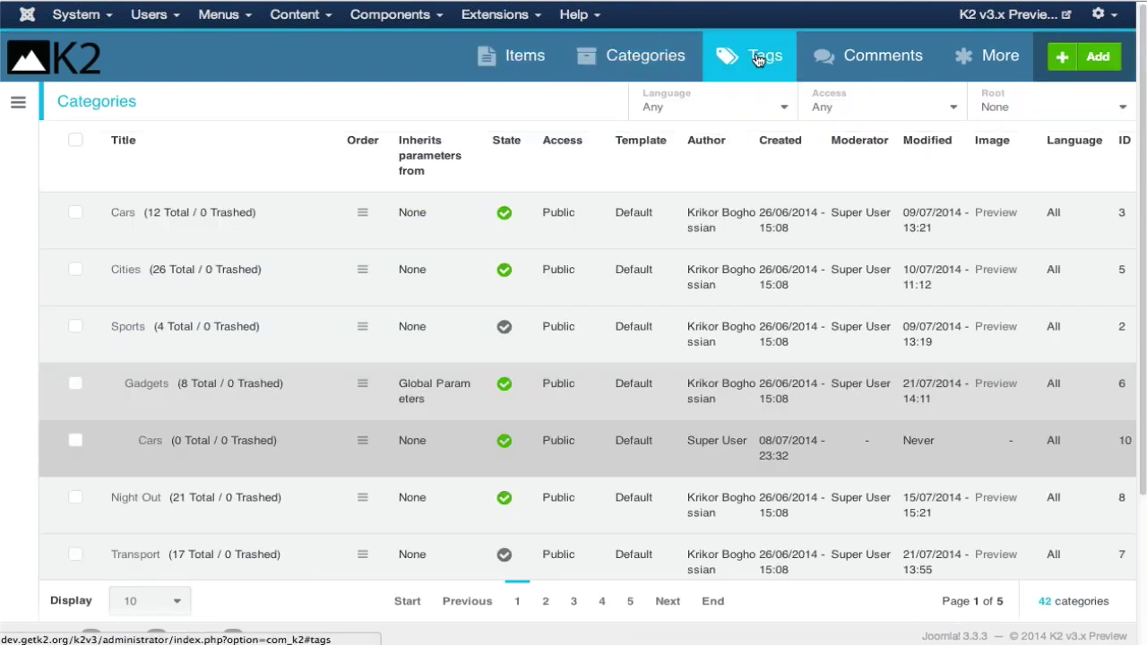
{"action": "left_click", "coordinate": [869, 58]}
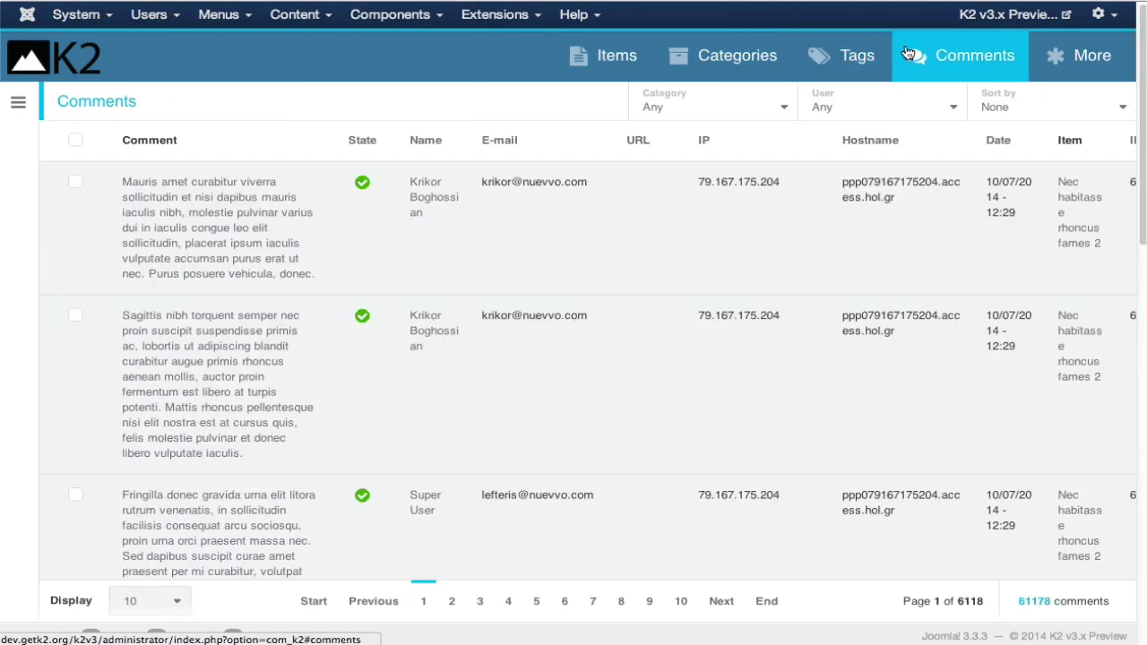
Step: Review the additional K2 sections and open Extra Fields
{"action": "left_click", "coordinate": [1082, 57]}
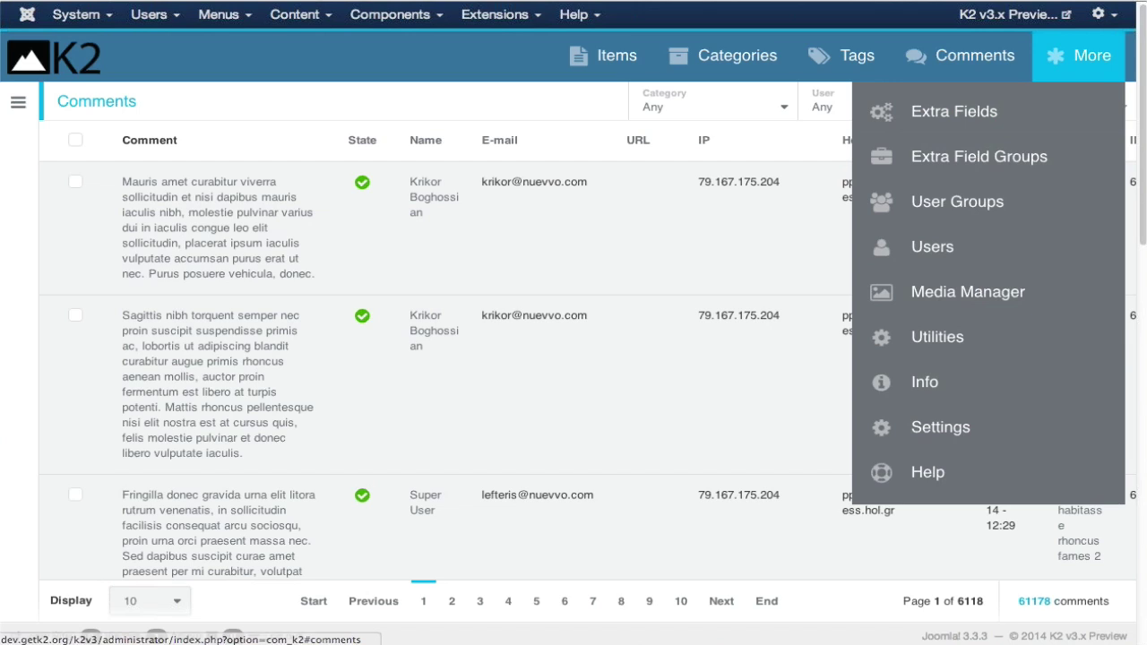
{"action": "left_click", "coordinate": [955, 110]}
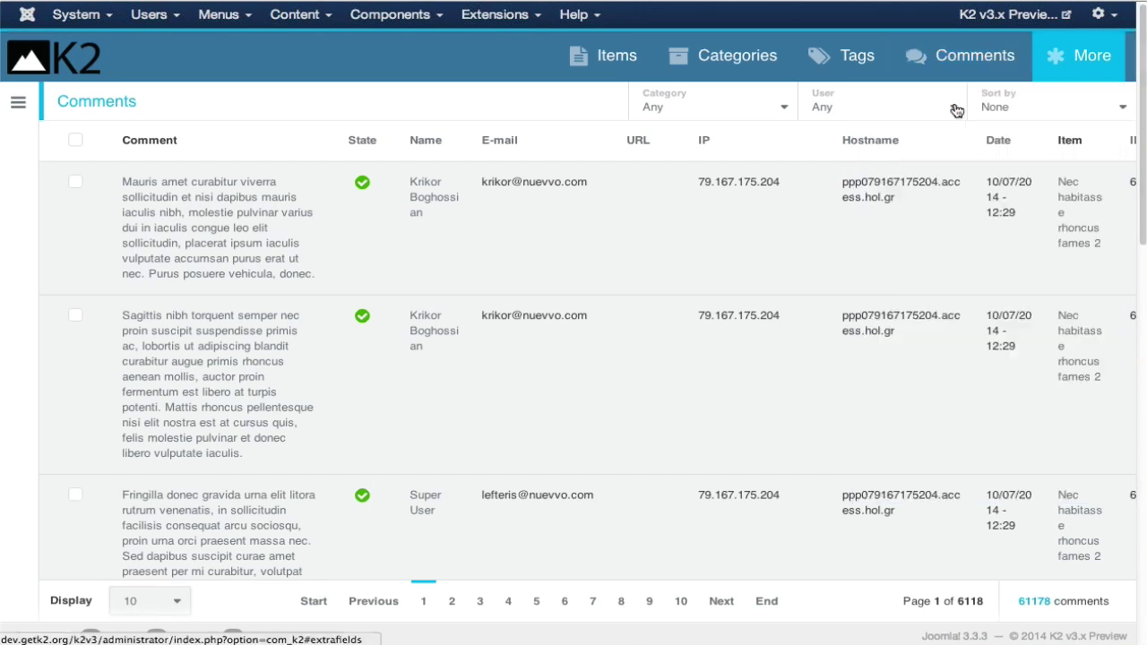
Step: Open the item "Nec habitasse rhoncus fames 2" from the K2 items list and examine its basic fields and introtext editor
{"action": "left_click", "coordinate": [529, 57]}
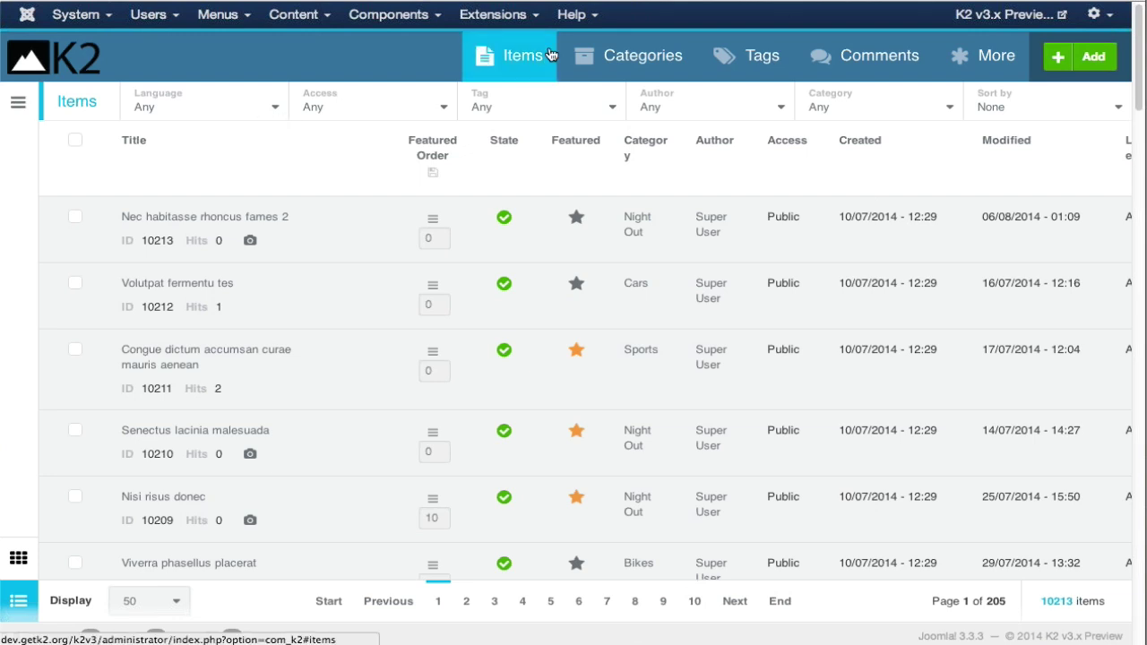
{"action": "left_click", "coordinate": [197, 227]}
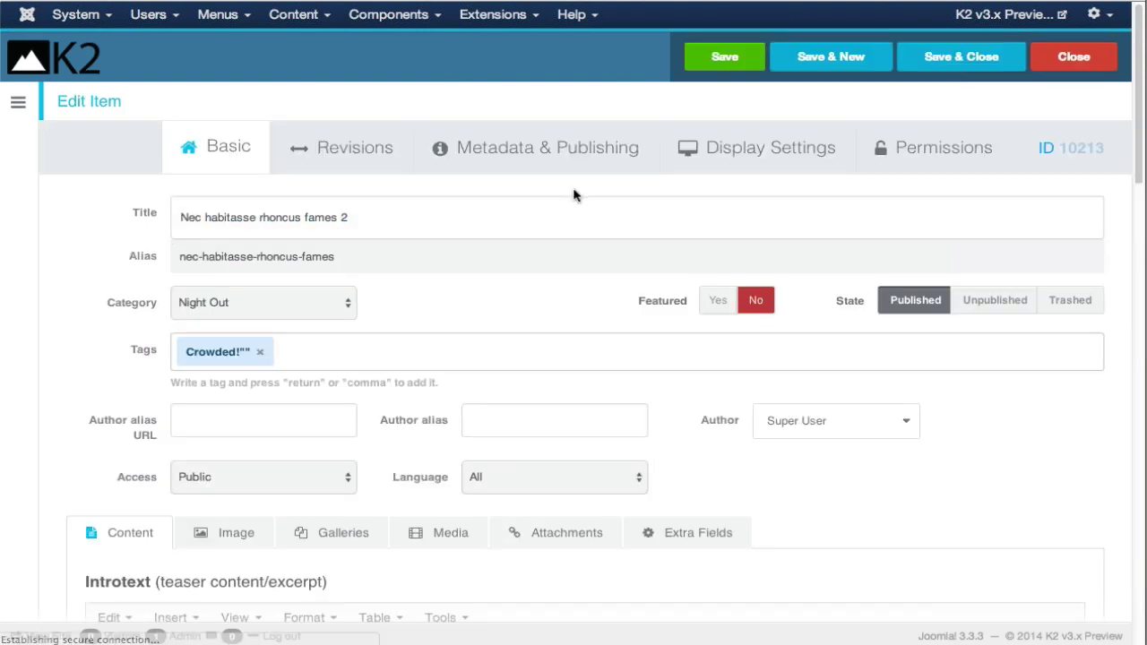
{"action": "scroll", "coordinate": [574, 193], "scroll_direction": "down", "scroll_amount": 2}
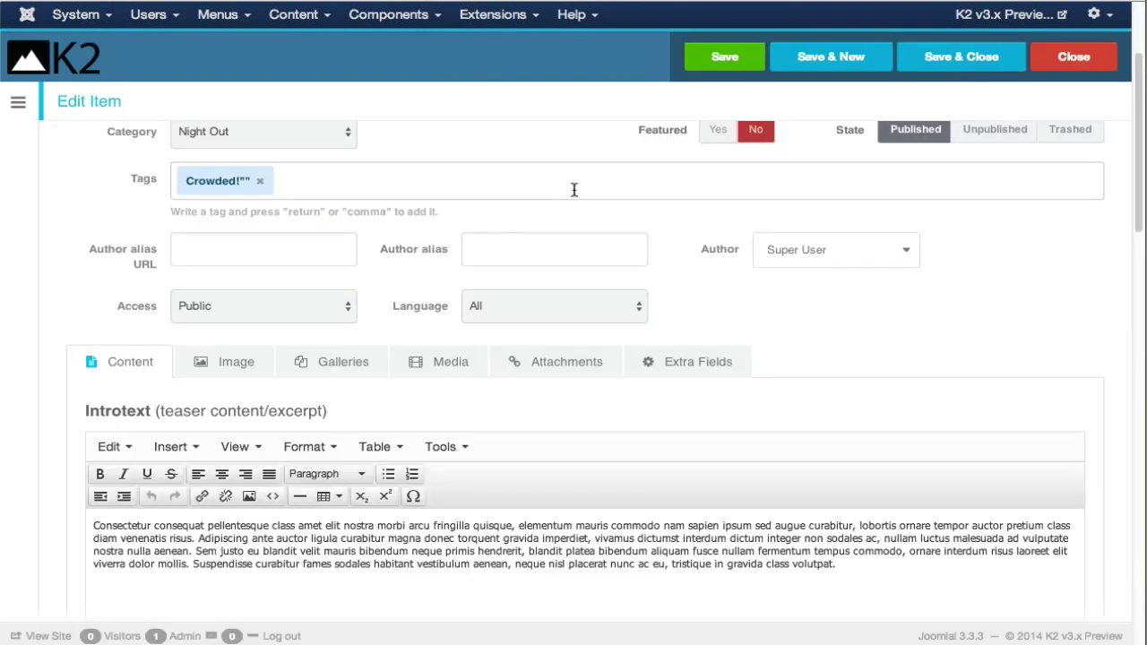
{"action": "scroll", "coordinate": [1025, 221], "scroll_direction": "down", "scroll_amount": 2}
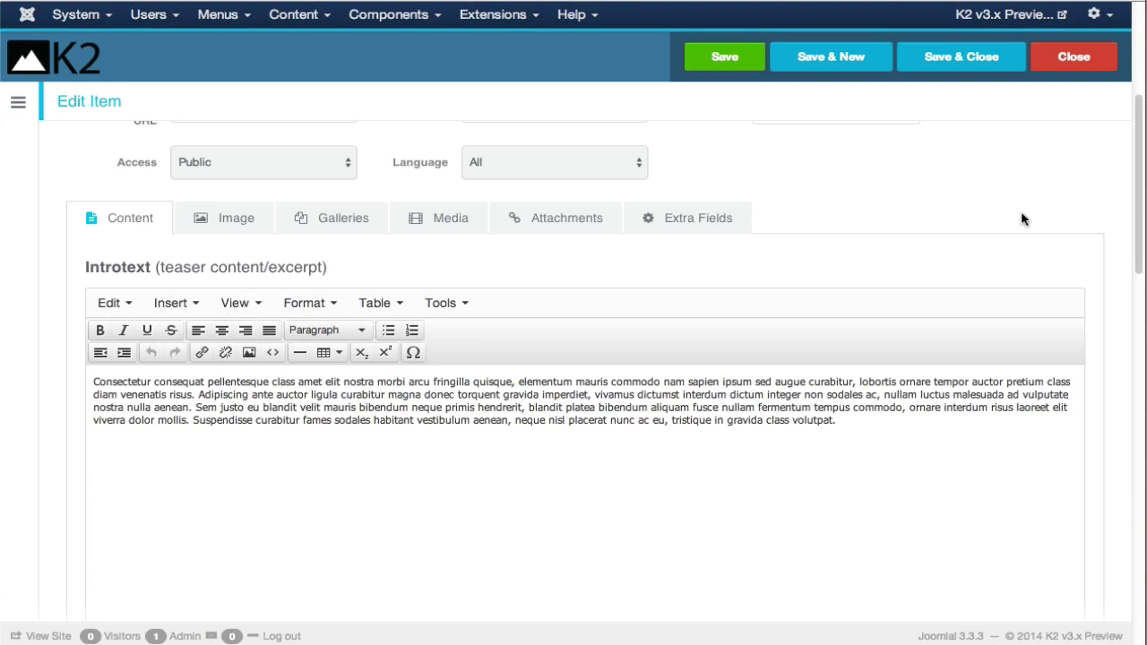
{"action": "scroll", "coordinate": [1022, 218], "scroll_direction": "up", "scroll_amount": 5}
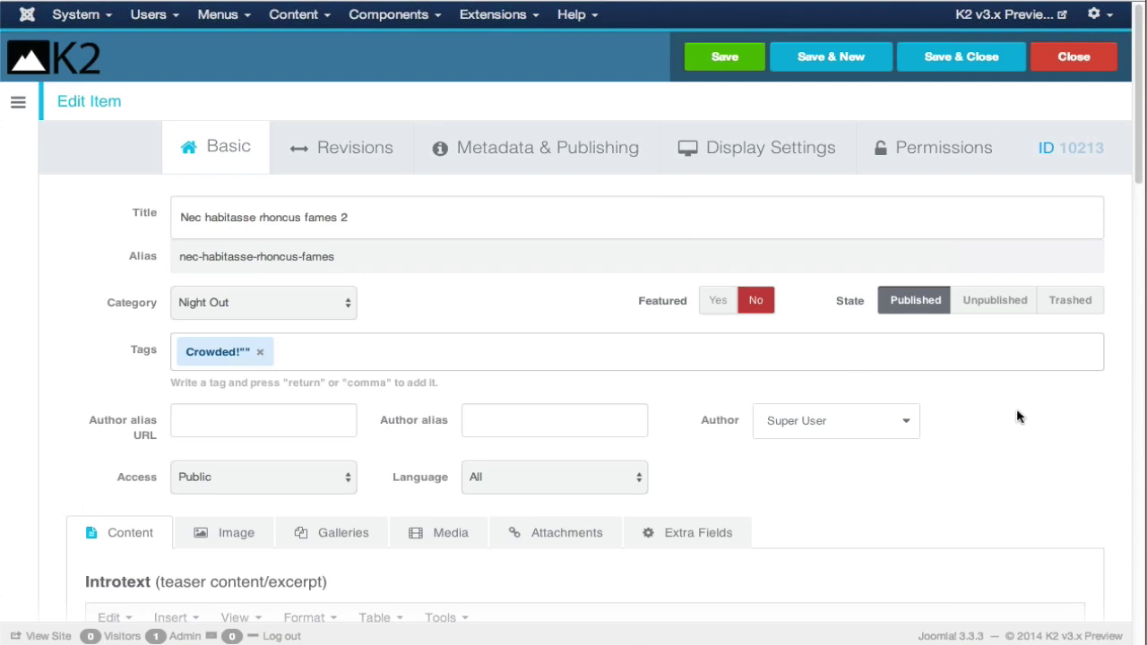
{"action": "scroll", "coordinate": [1017, 417], "scroll_direction": "down", "scroll_amount": 1}
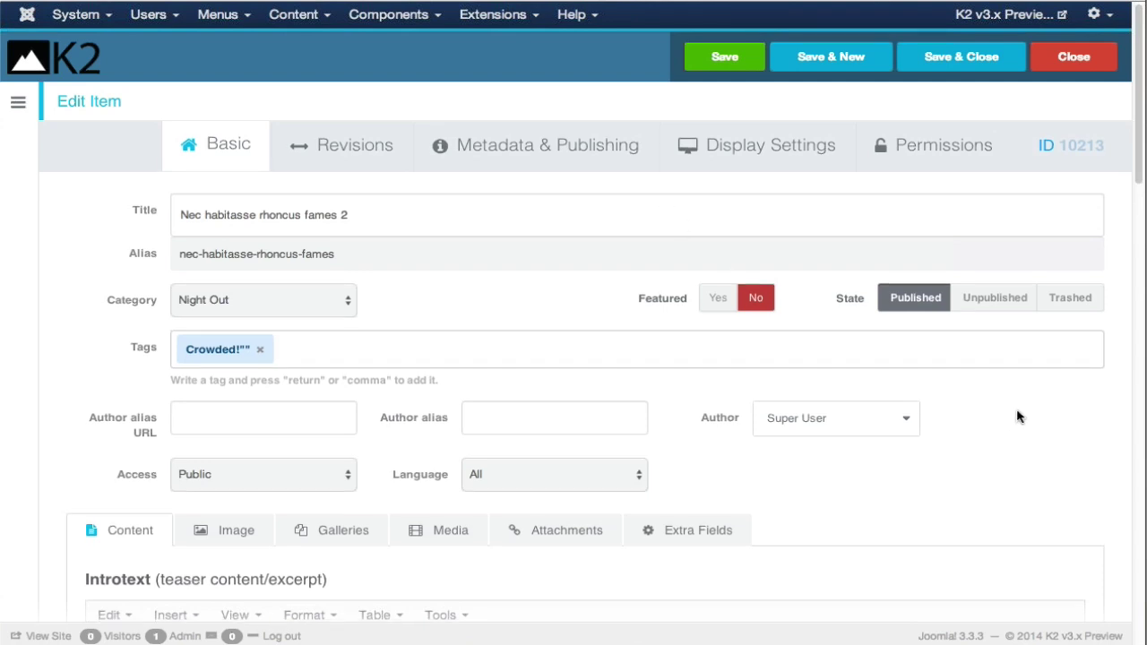
{"action": "scroll", "coordinate": [1017, 417], "scroll_direction": "down", "scroll_amount": 1}
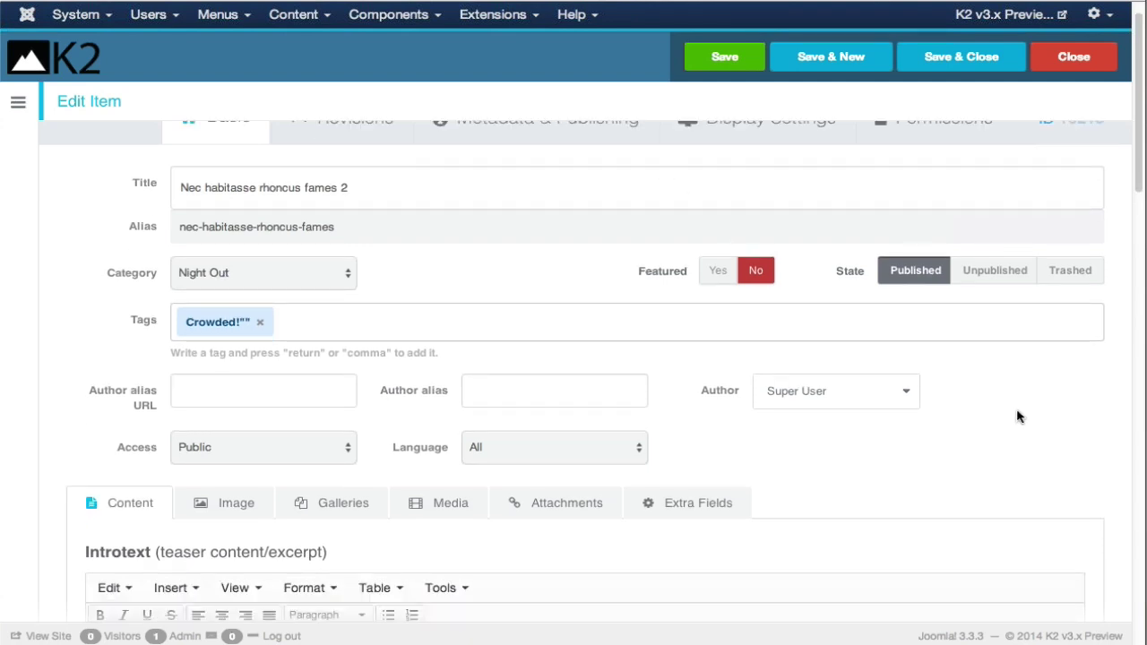
{"action": "scroll", "coordinate": [1017, 417], "scroll_direction": "up", "scroll_amount": 1}
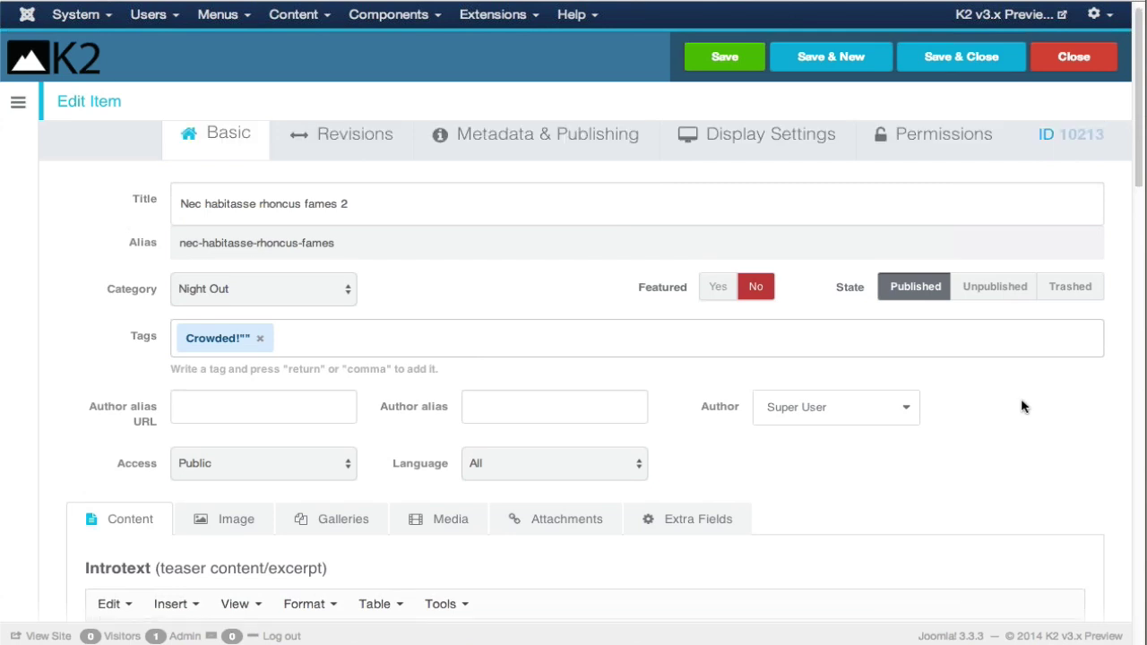
{"action": "scroll", "coordinate": [263, 153], "scroll_direction": "up", "scroll_amount": 1}
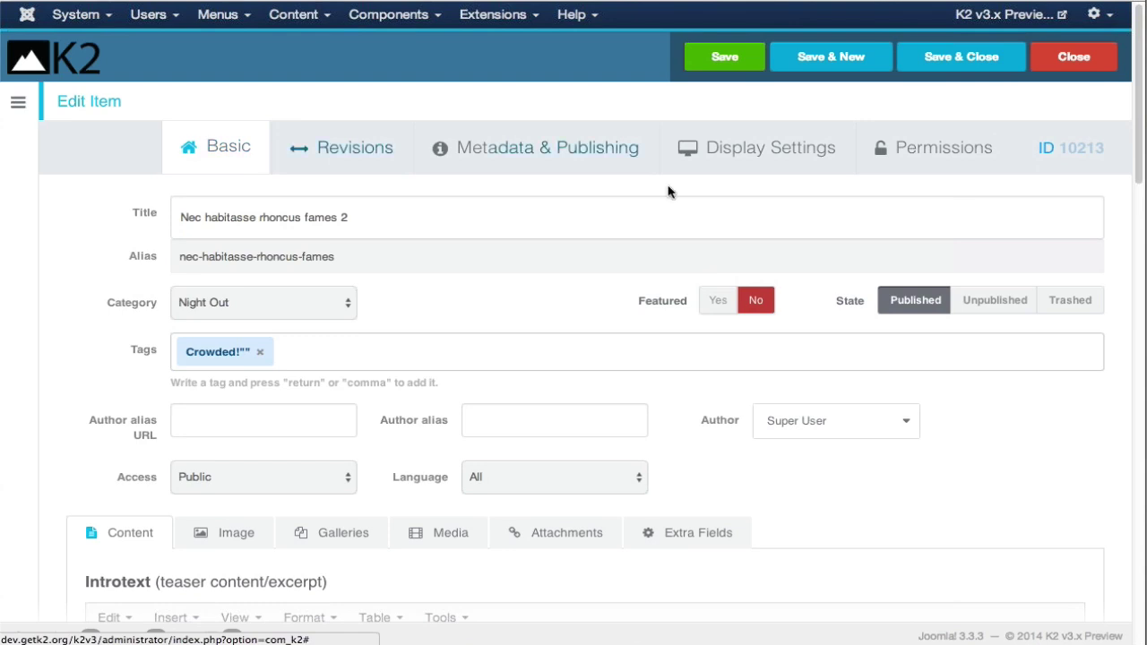
Step: Add the tags "new tag" and "apple" to the item "Nec habitasse rhoncus fames 2"
{"action": "scroll", "coordinate": [1061, 288], "scroll_direction": "down", "scroll_amount": 1}
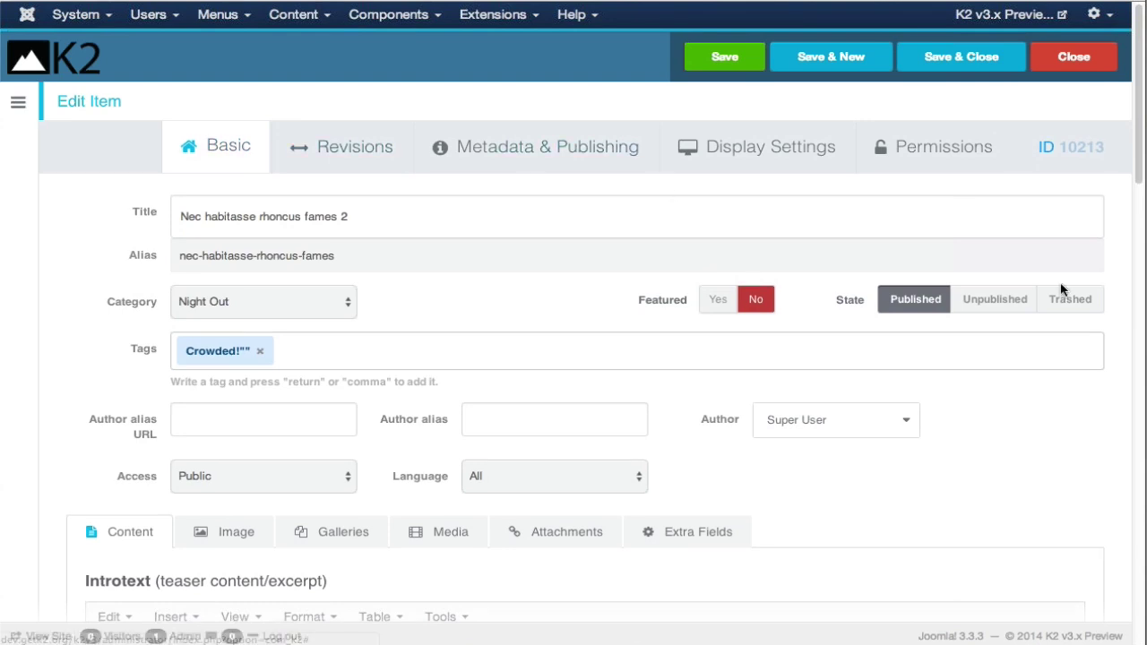
{"action": "scroll", "coordinate": [814, 275], "scroll_direction": "down", "scroll_amount": 2}
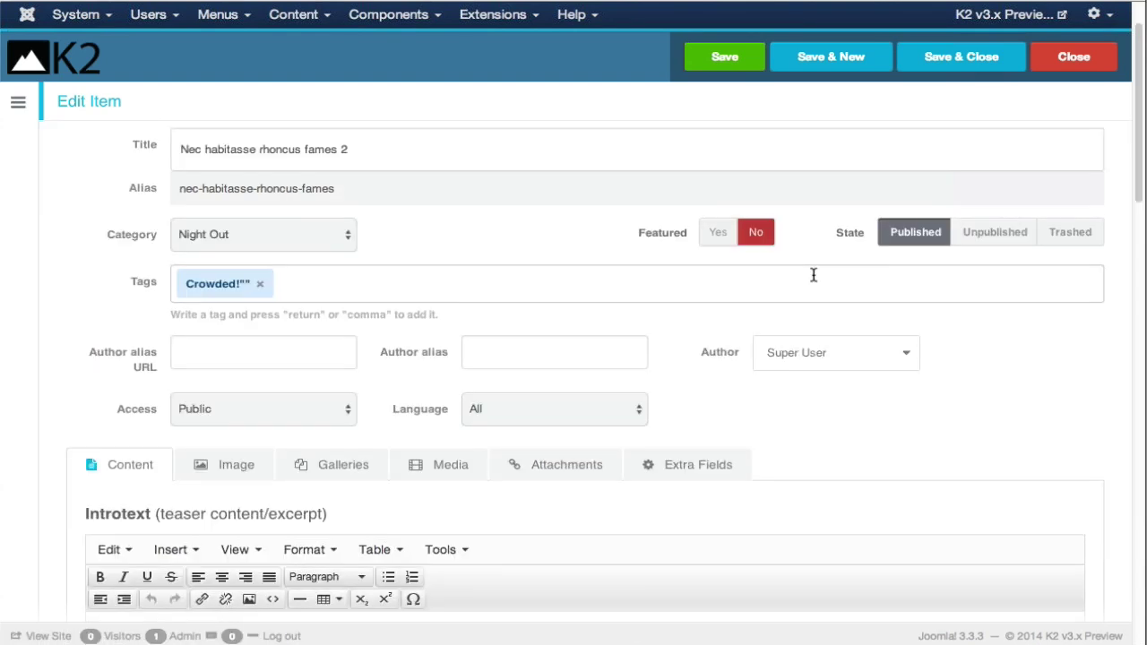
{"action": "scroll", "coordinate": [814, 275], "scroll_direction": "down", "scroll_amount": 1}
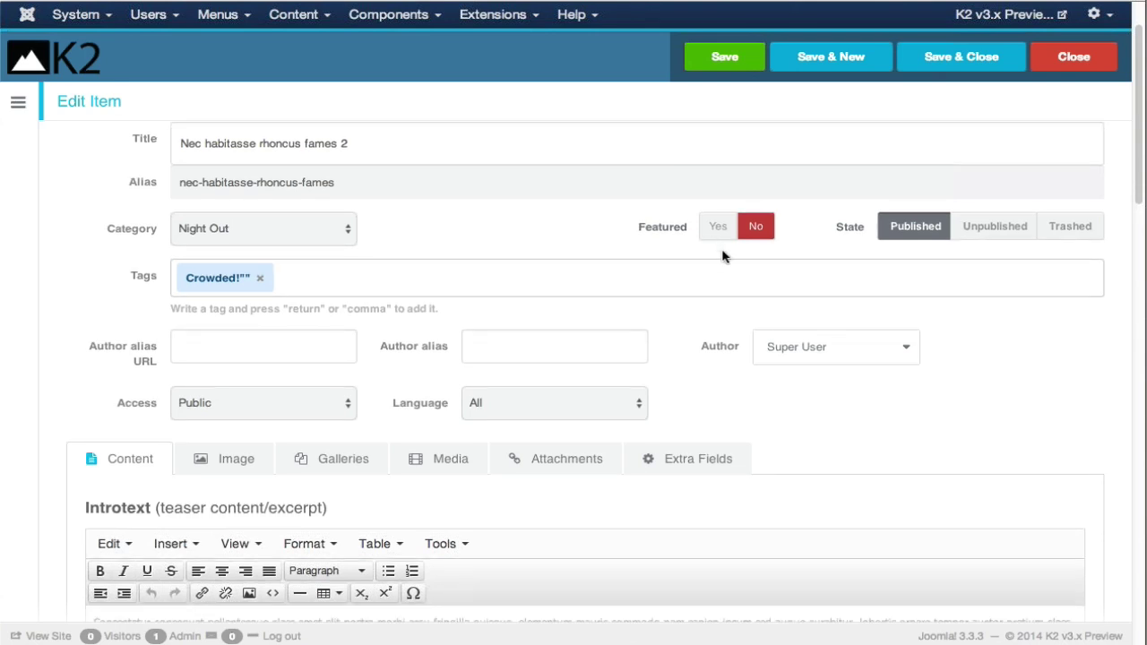
{"action": "left_click", "coordinate": [323, 281]}
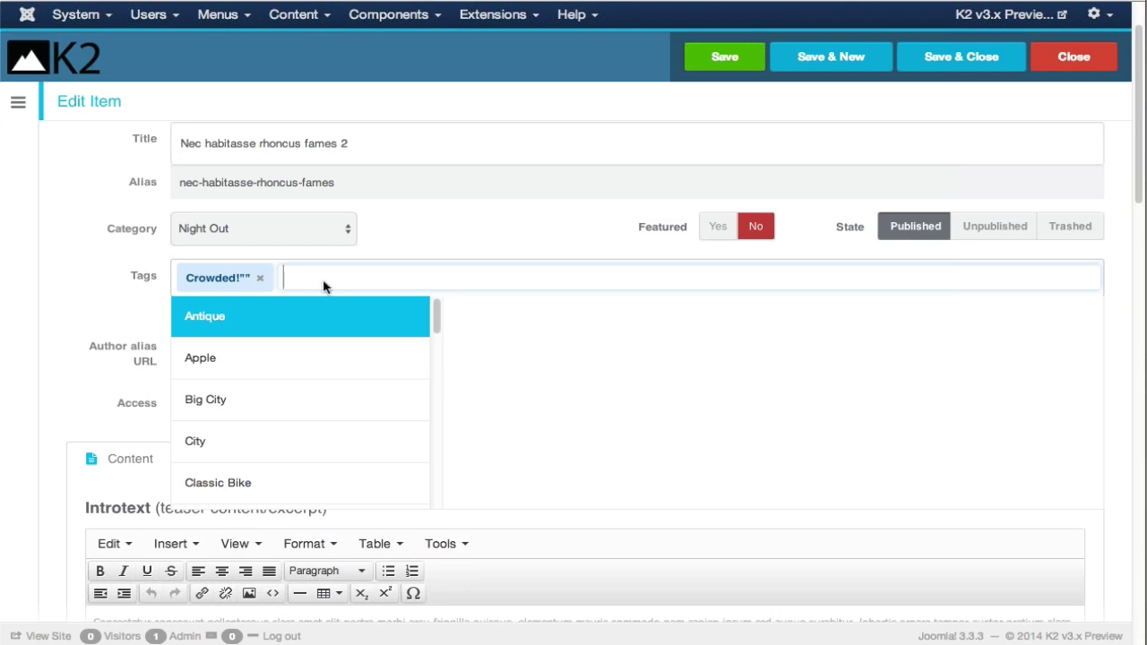
{"action": "type", "text": "new tag"}
{"action": "left_click", "coordinate": [191, 323]}
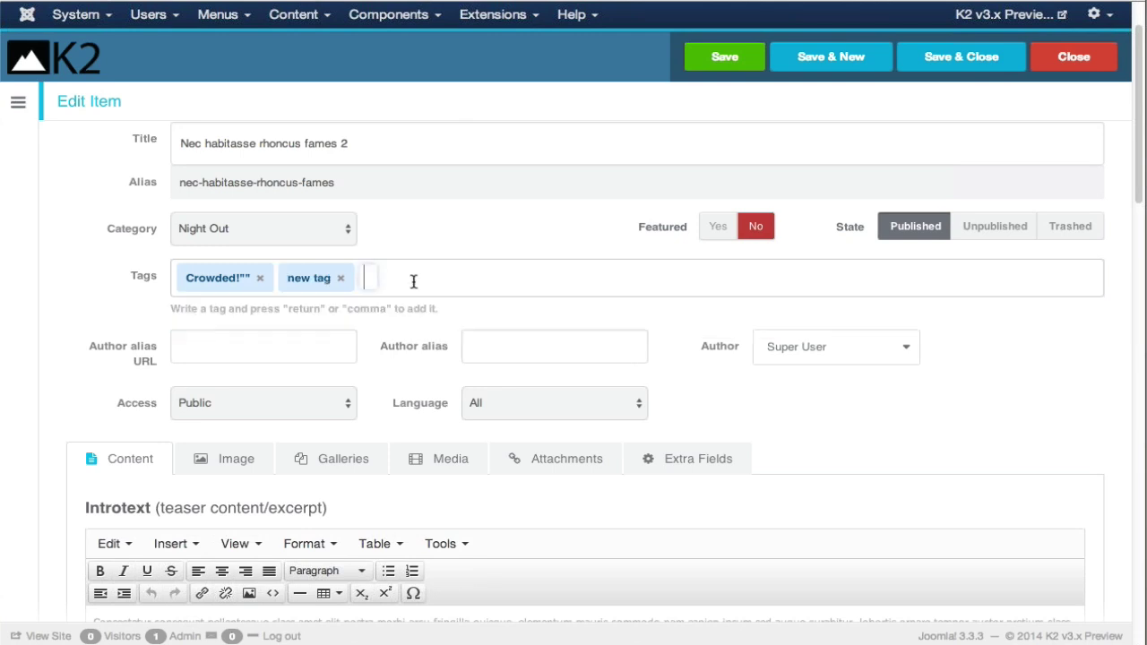
{"action": "type", "text": "apple"}
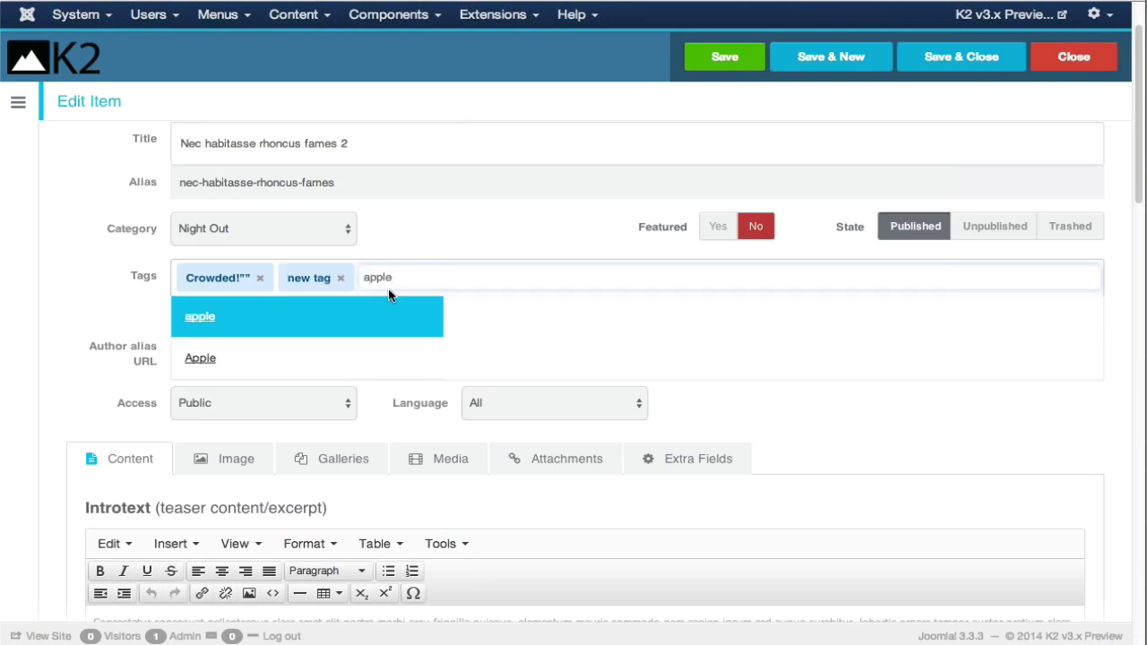
{"action": "left_click", "coordinate": [328, 325]}
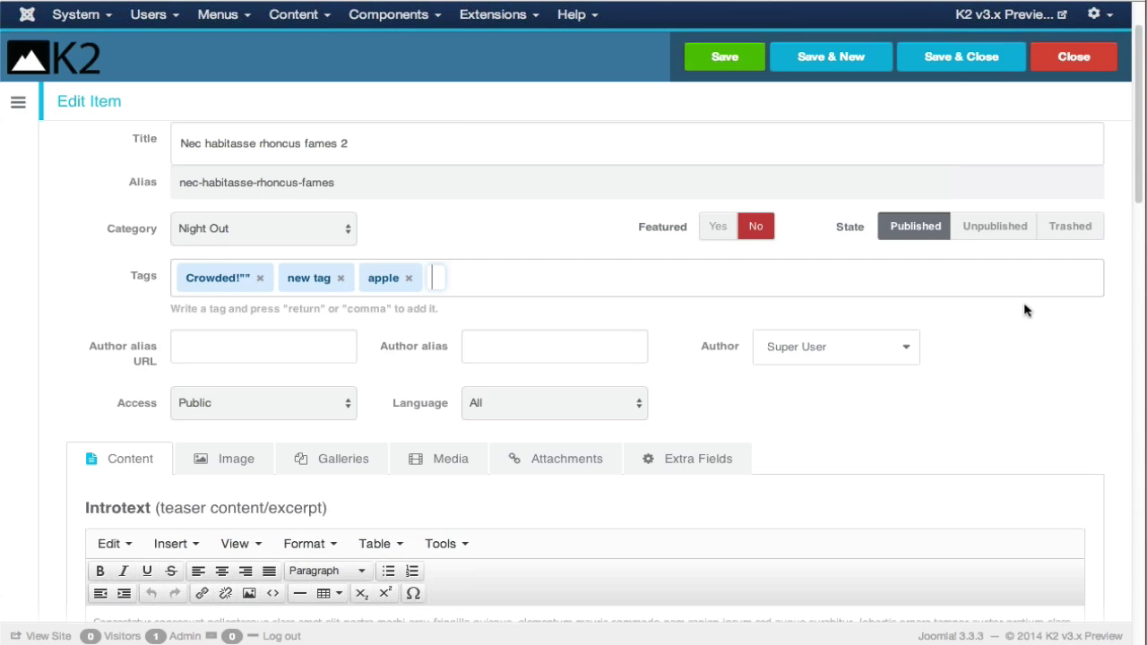
Step: Examine the item's author alias, author, access and language fields, the content sections and the introtext editor
{"action": "scroll", "coordinate": [1027, 310], "scroll_direction": "down", "scroll_amount": 1}
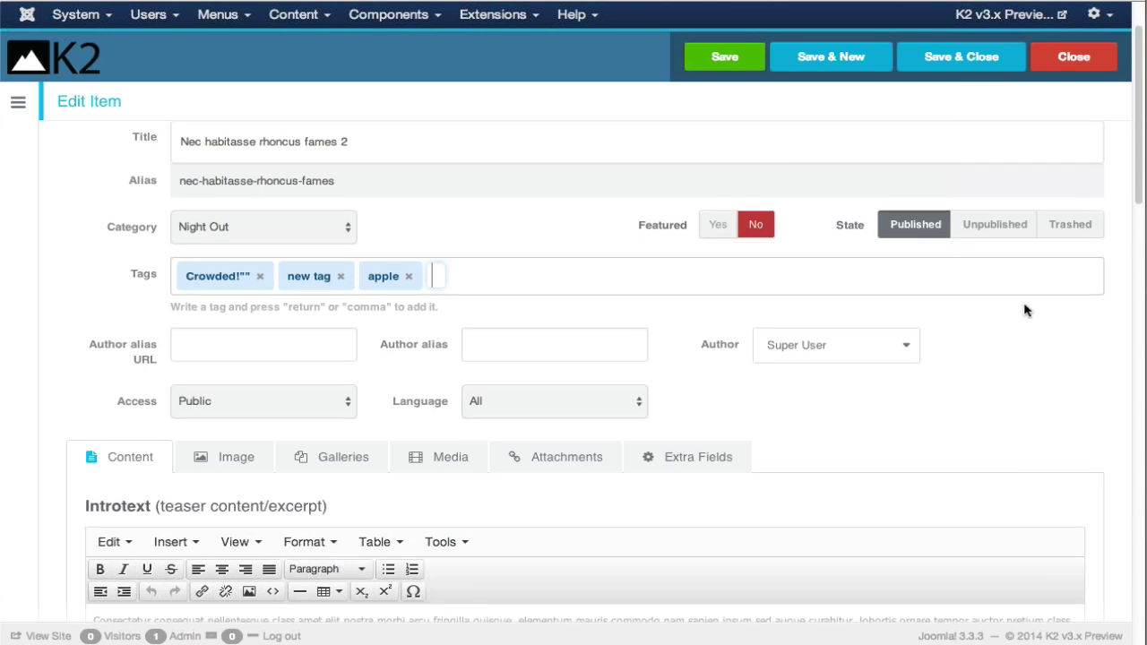
{"action": "scroll", "coordinate": [1027, 310], "scroll_direction": "down", "scroll_amount": 2}
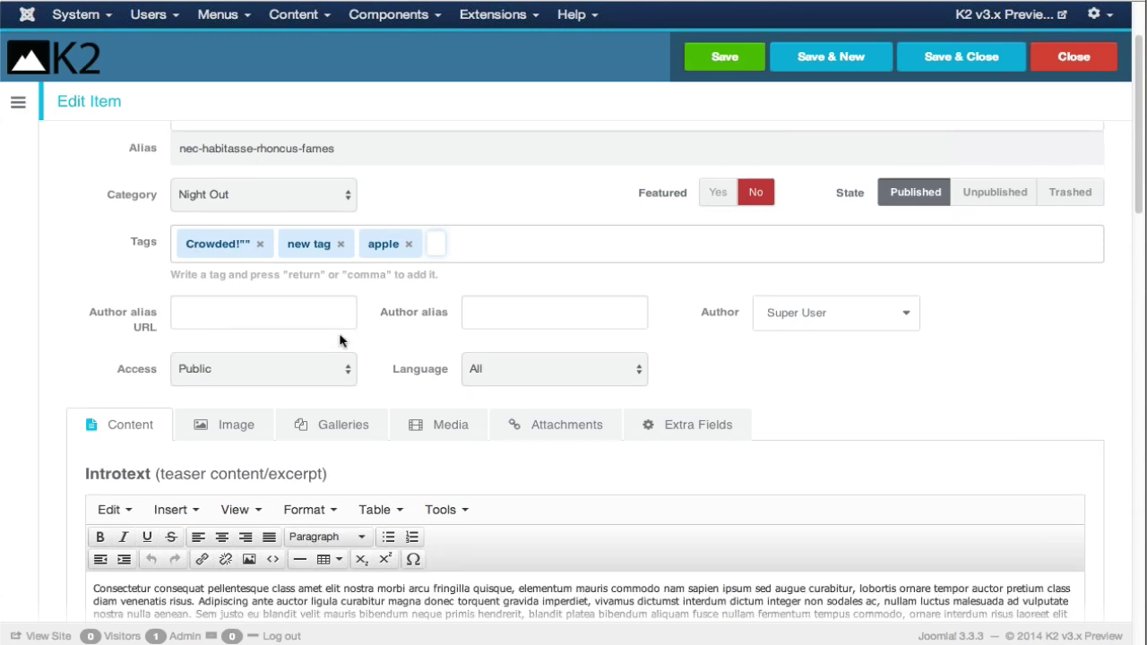
{"action": "scroll", "coordinate": [337, 341], "scroll_direction": "down", "scroll_amount": 1}
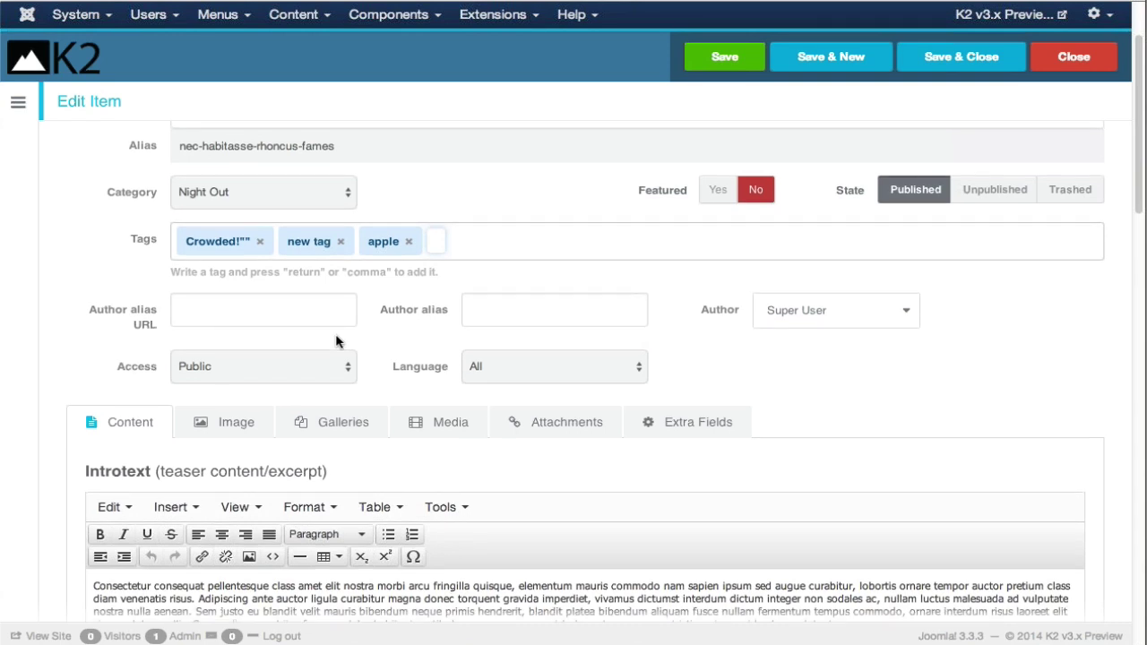
{"action": "scroll", "coordinate": [337, 341], "scroll_direction": "down", "scroll_amount": 3}
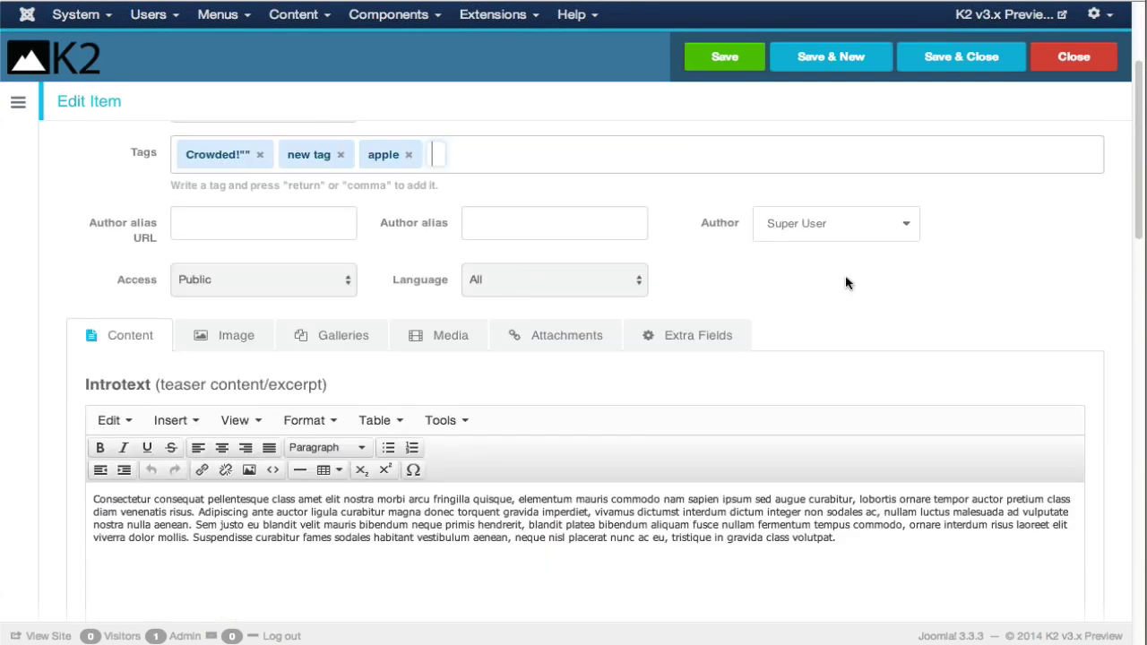
{"action": "scroll", "coordinate": [845, 283], "scroll_direction": "down", "scroll_amount": 1}
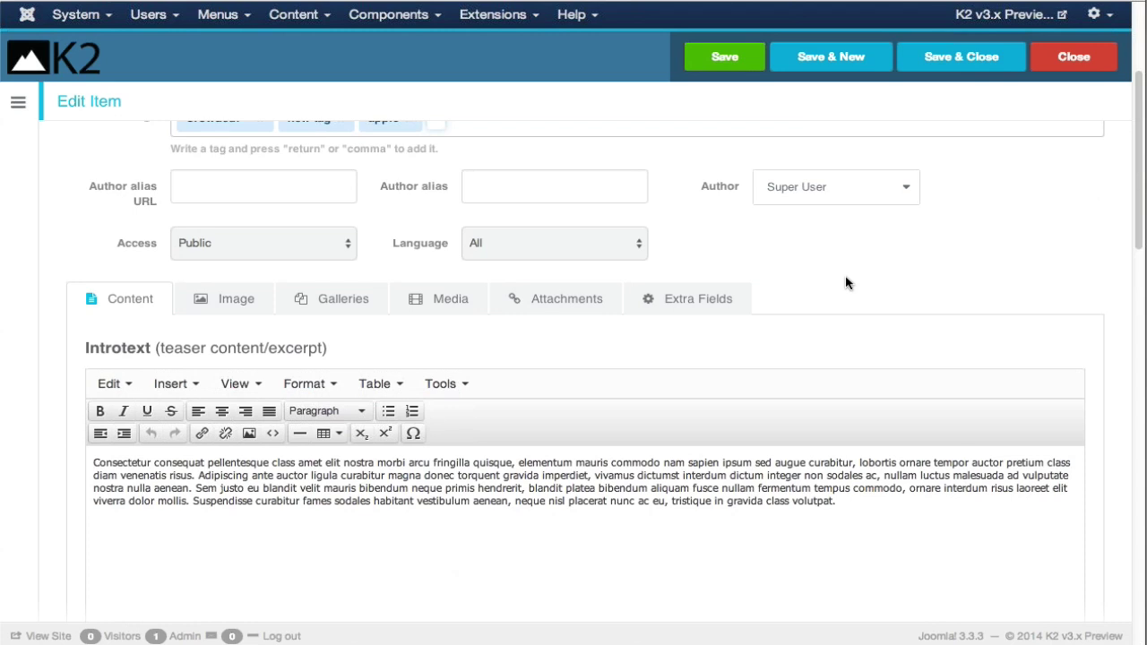
{"action": "scroll", "coordinate": [845, 283], "scroll_direction": "down", "scroll_amount": 10}
{"action": "scroll", "coordinate": [845, 283], "scroll_direction": "up", "scroll_amount": 10}
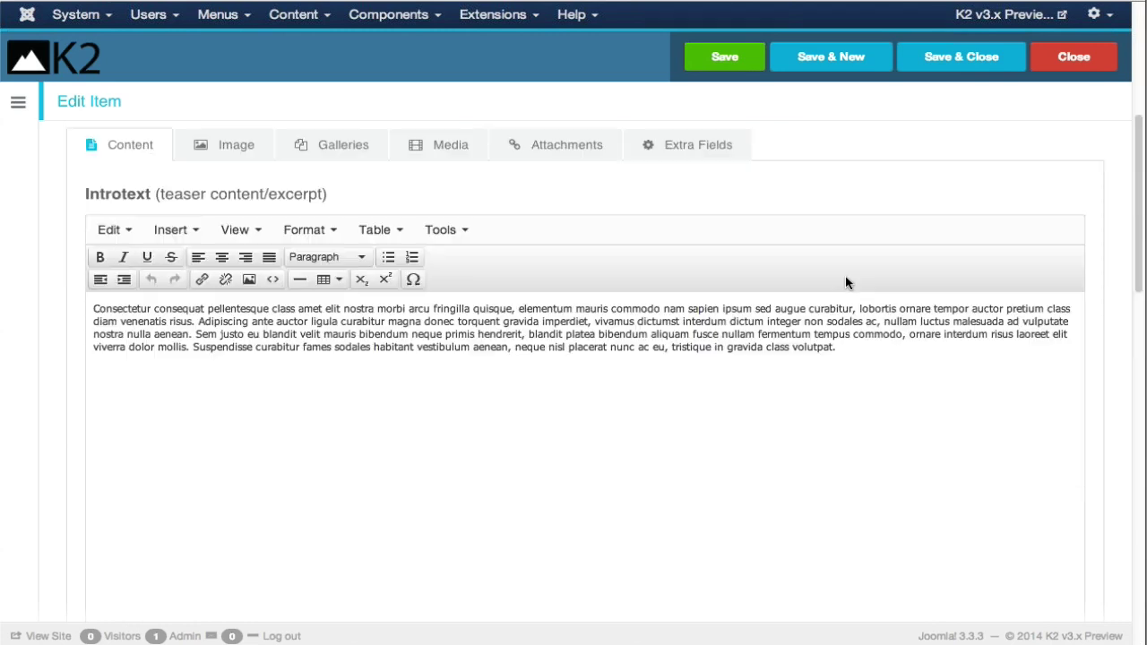
{"action": "scroll", "coordinate": [846, 283], "scroll_direction": "down", "scroll_amount": 1}
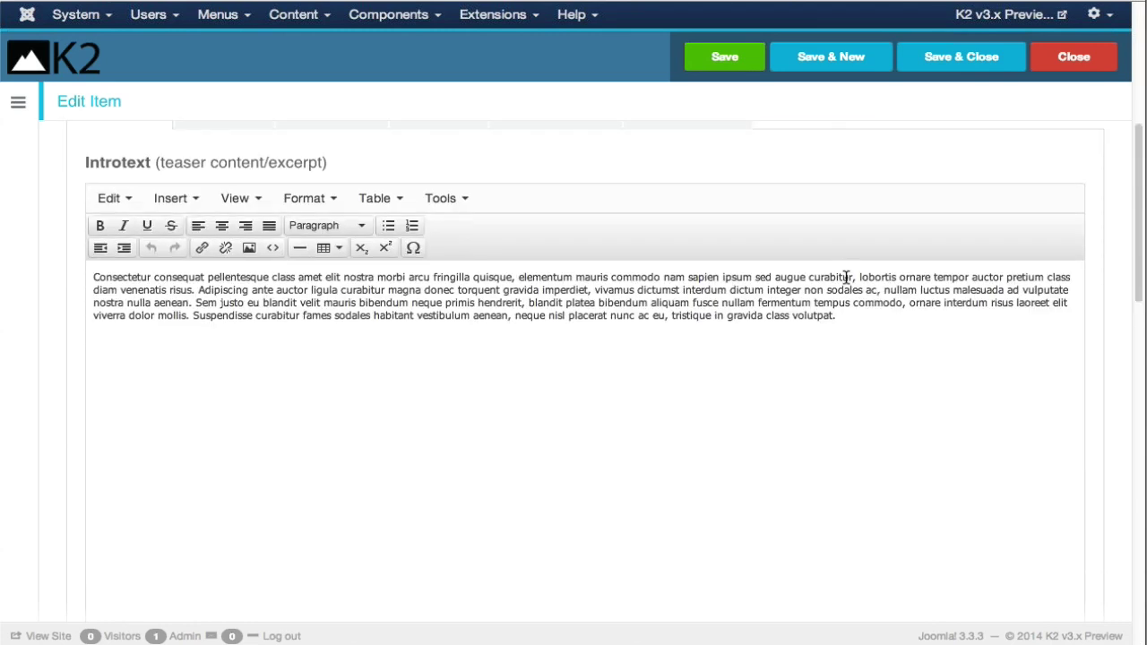
{"action": "scroll", "coordinate": [845, 279], "scroll_direction": "down", "scroll_amount": 2}
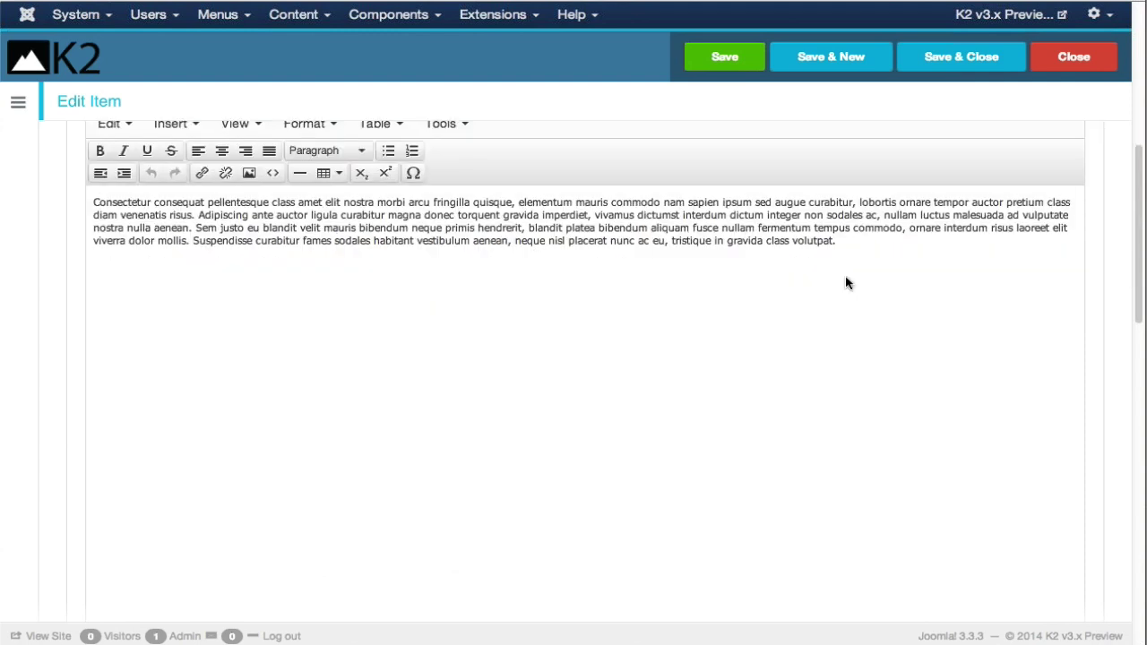
{"action": "scroll", "coordinate": [847, 283], "scroll_direction": "up", "scroll_amount": 4}
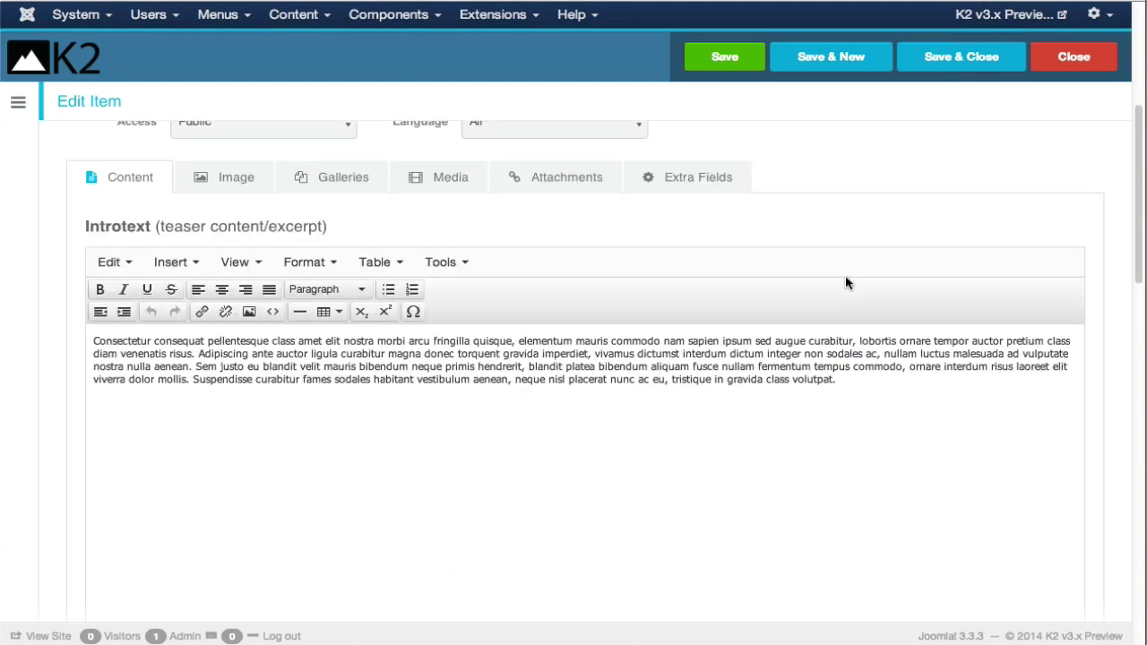
{"action": "scroll", "coordinate": [846, 280], "scroll_direction": "down", "scroll_amount": 1}
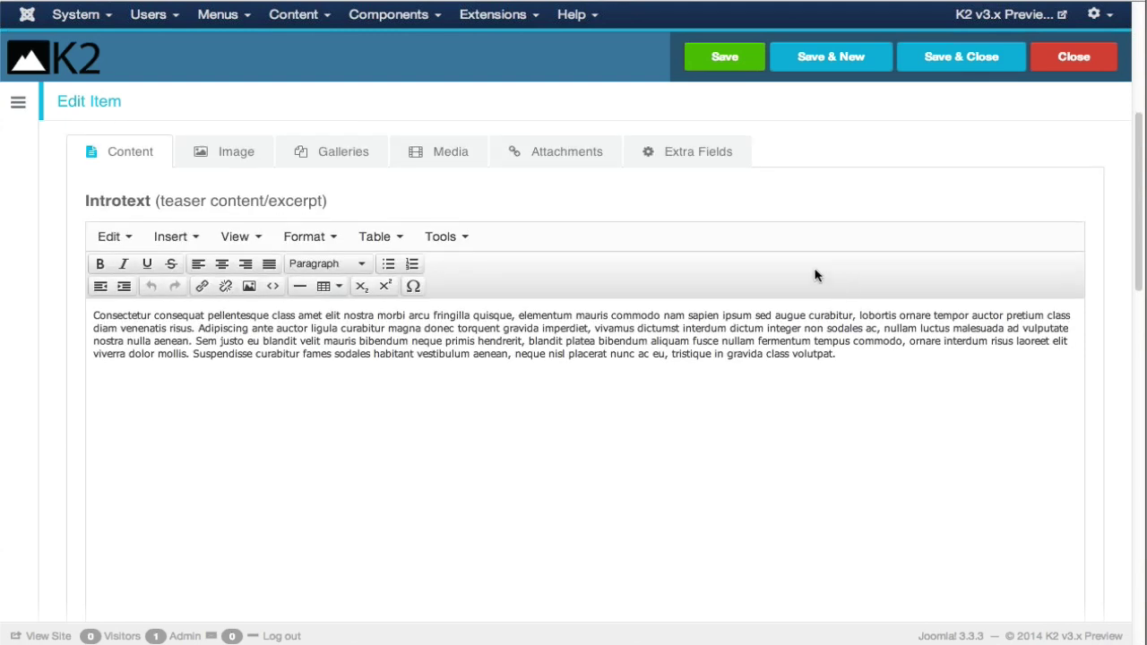
{"action": "scroll", "coordinate": [815, 274], "scroll_direction": "down", "scroll_amount": 1}
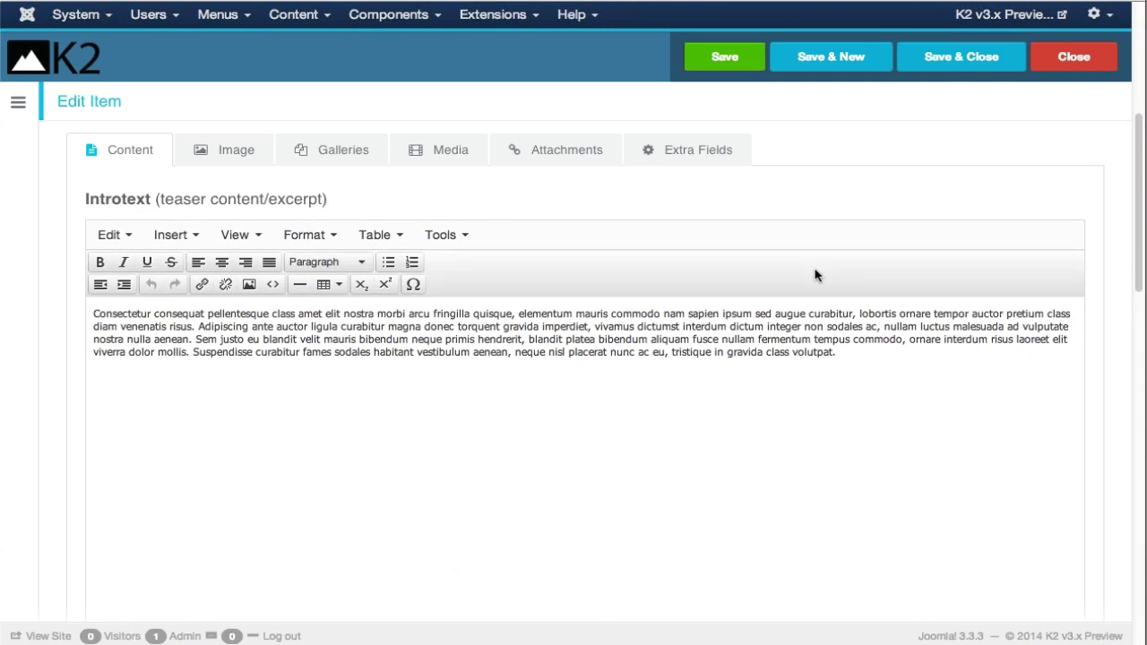
{"action": "scroll", "coordinate": [815, 275], "scroll_direction": "up", "scroll_amount": 1}
{"action": "scroll", "coordinate": [816, 276], "scroll_direction": "down", "scroll_amount": 1}
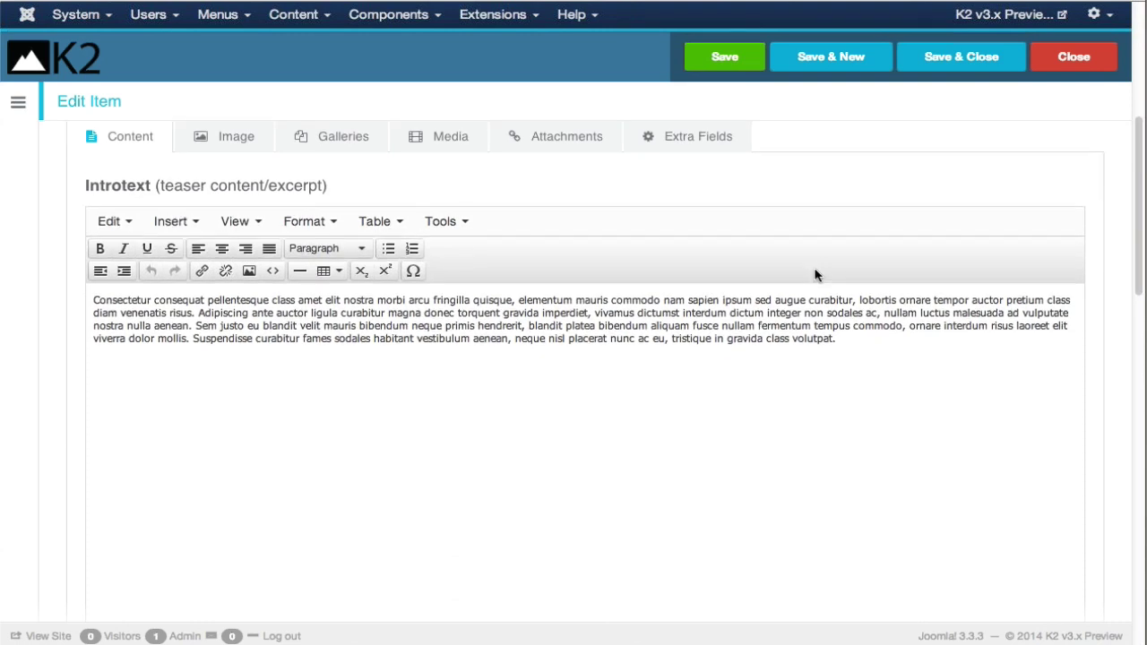
Step: Review the item's fulltext editor and revision notes field, and return to the start of the form
{"action": "scroll", "coordinate": [816, 276], "scroll_direction": "down", "scroll_amount": 5}
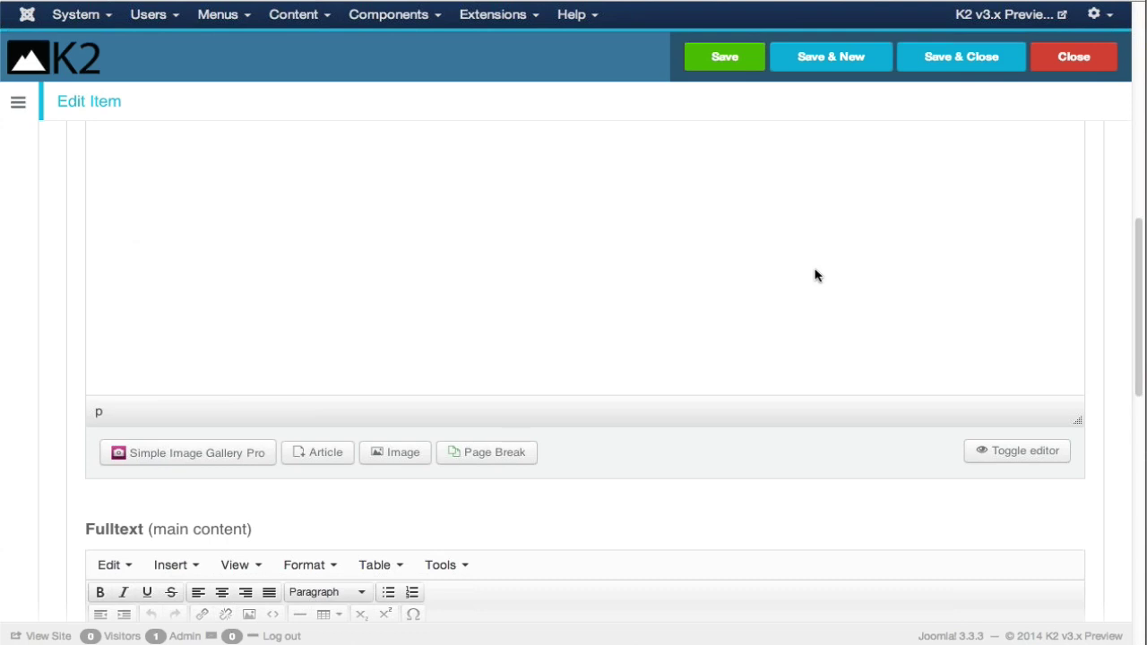
{"action": "scroll", "coordinate": [815, 275], "scroll_direction": "down", "scroll_amount": 3}
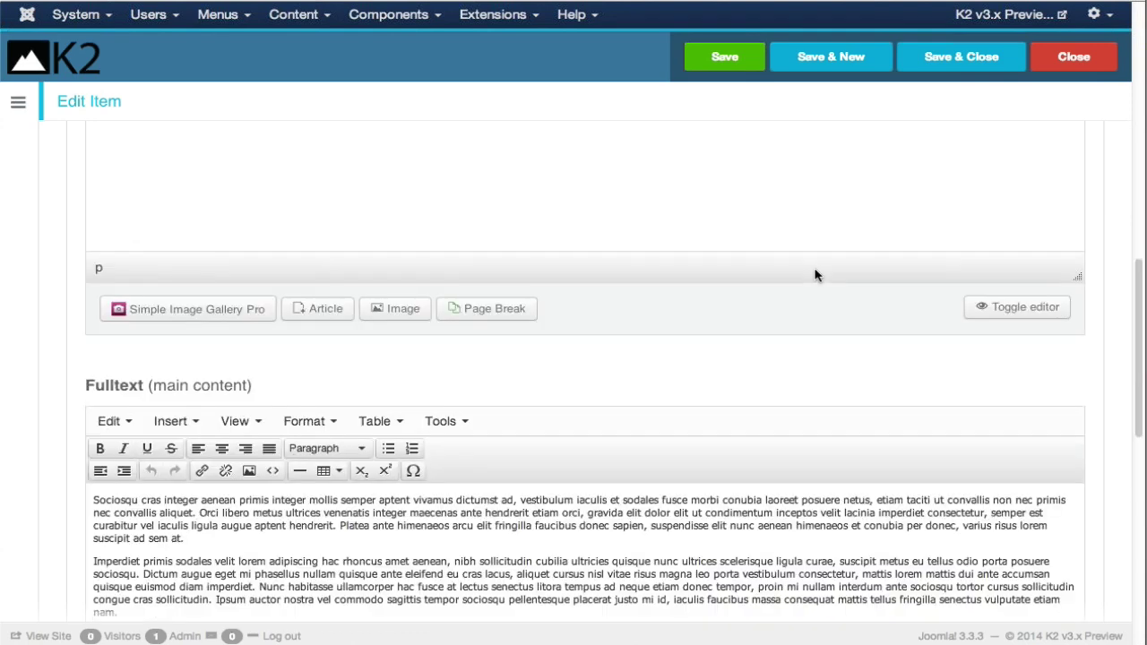
{"action": "scroll", "coordinate": [815, 275], "scroll_direction": "down", "scroll_amount": 1}
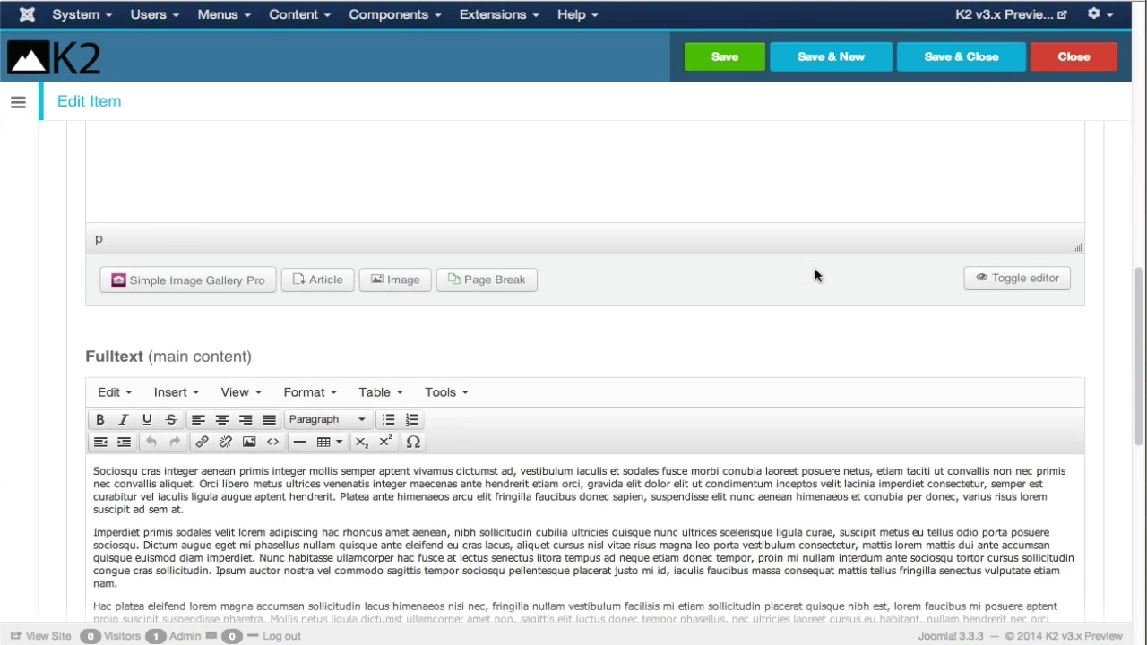
{"action": "scroll", "coordinate": [816, 275], "scroll_direction": "down", "scroll_amount": 1}
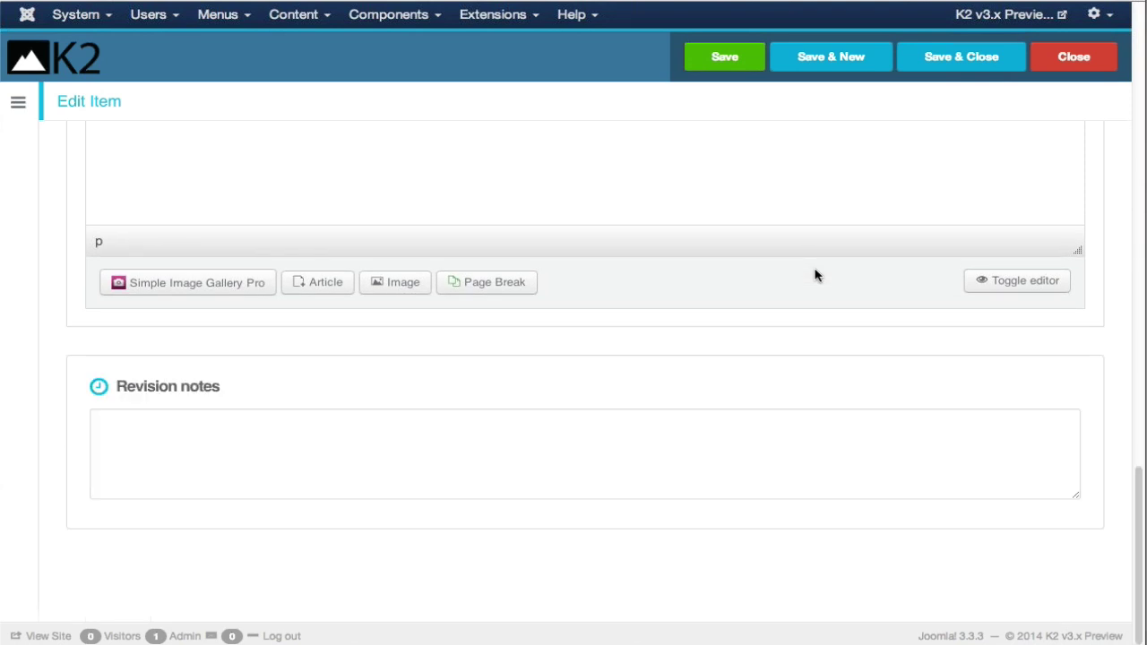
{"action": "left_click", "coordinate": [157, 438]}
{"action": "scroll", "coordinate": [438, 390], "scroll_direction": "up", "scroll_amount": 1}
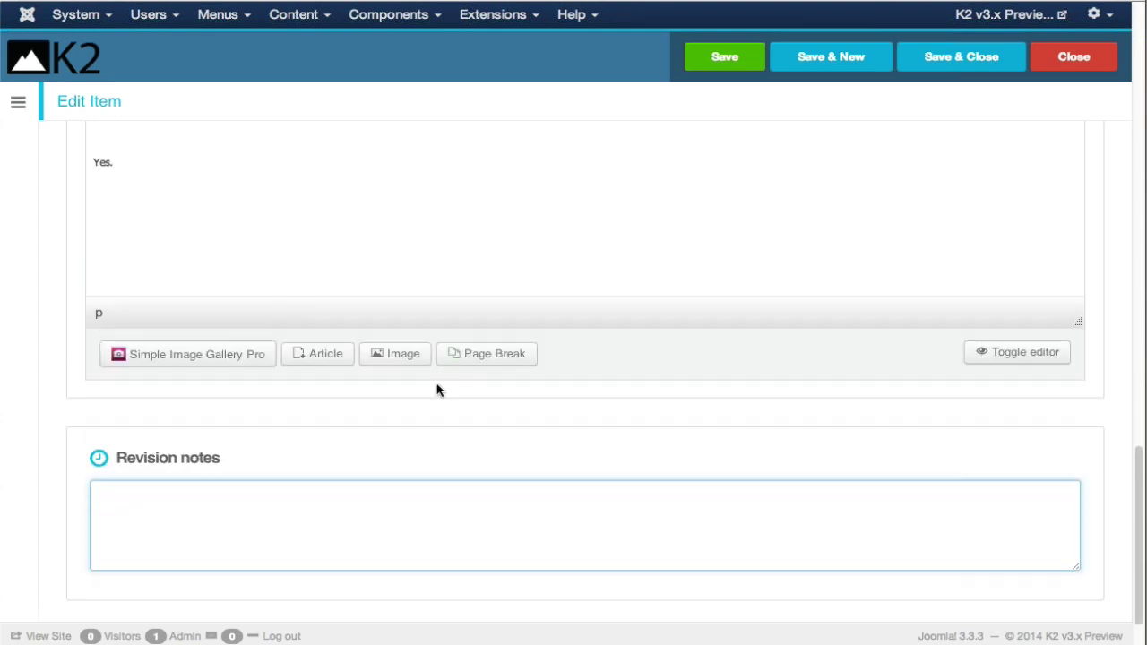
{"action": "scroll", "coordinate": [438, 390], "scroll_direction": "up", "scroll_amount": 5}
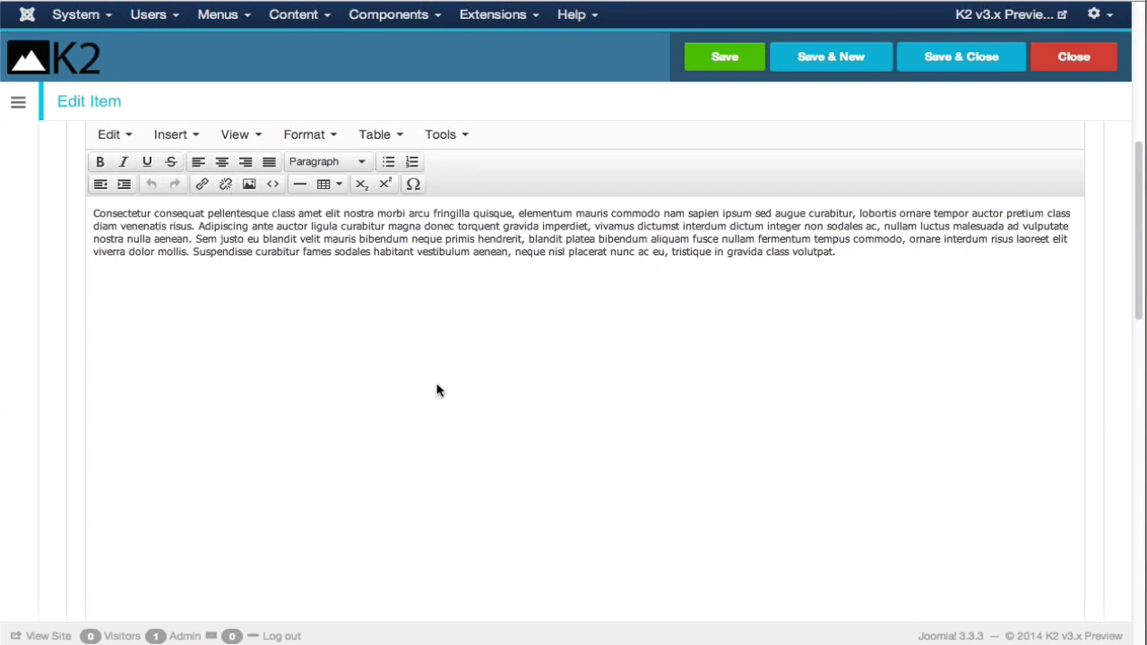
{"action": "scroll", "coordinate": [438, 390], "scroll_direction": "up", "scroll_amount": 6}
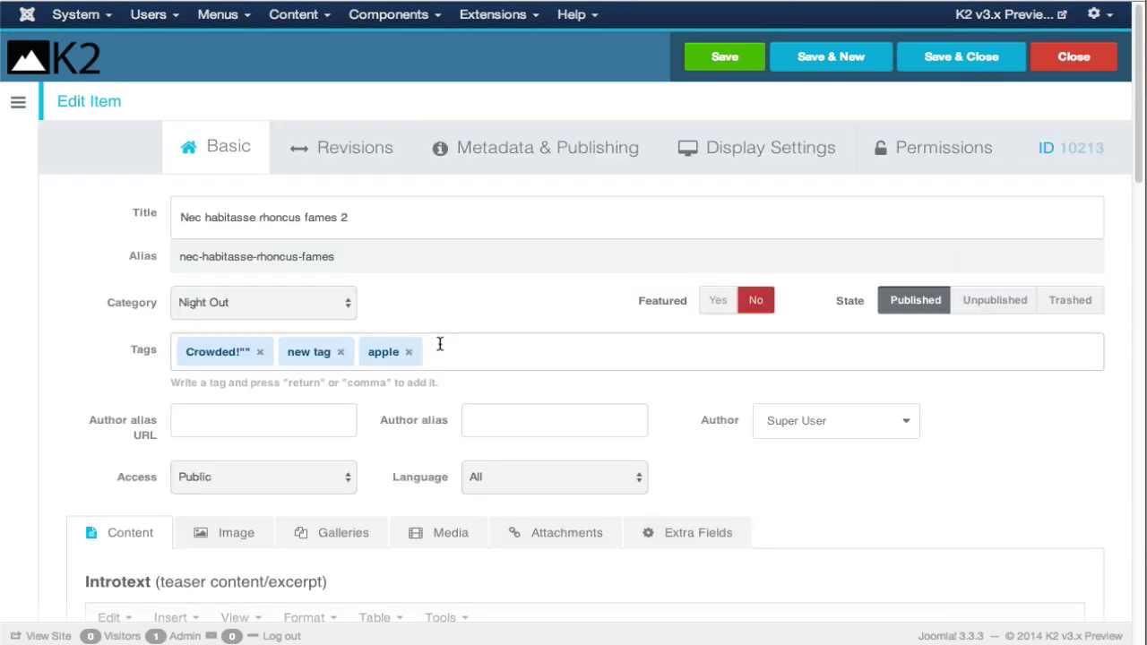
Step: Open the item's revisions and examine the revision timeline, restore options and side-by-side content comparison
{"action": "left_click", "coordinate": [338, 149]}
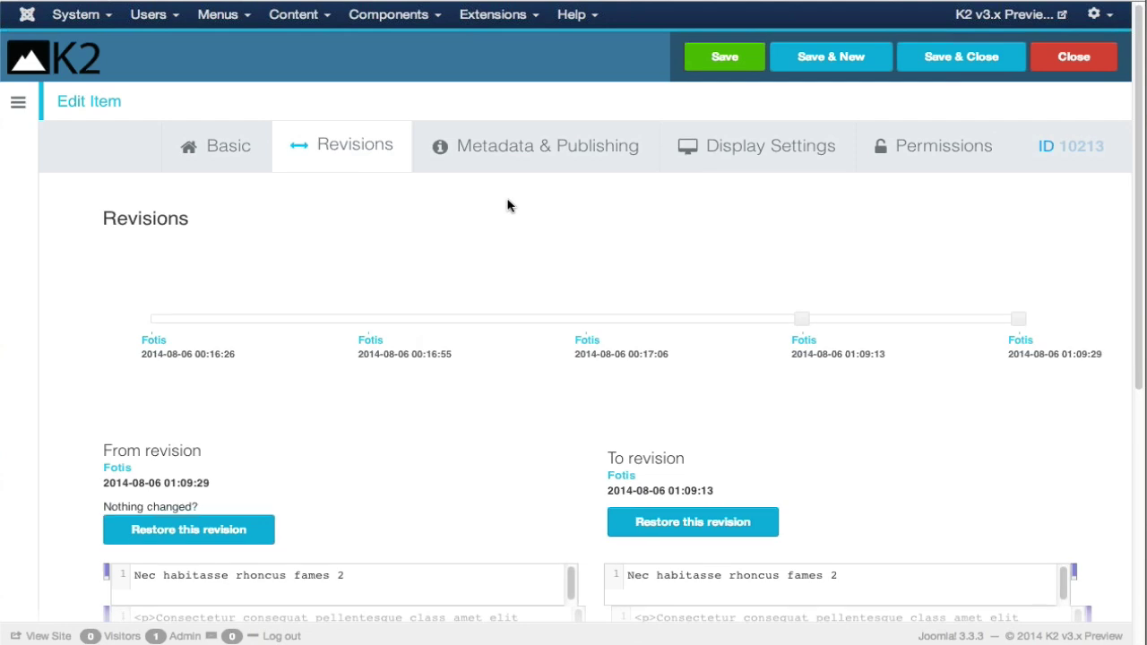
{"action": "scroll", "coordinate": [507, 205], "scroll_direction": "down", "scroll_amount": 2}
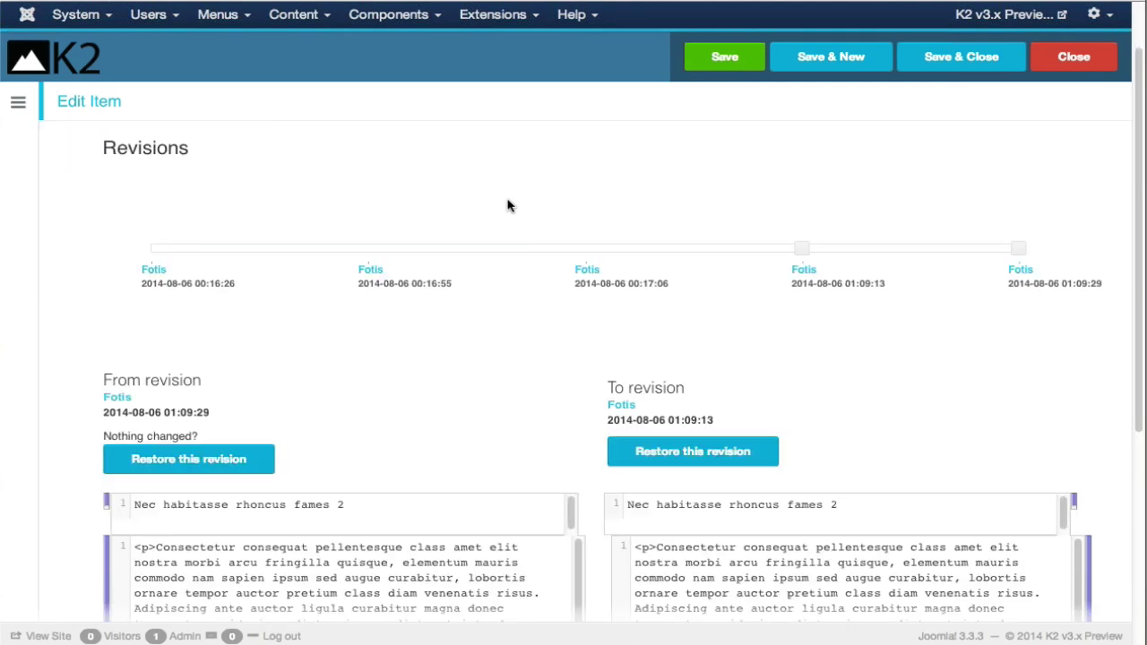
{"action": "scroll", "coordinate": [507, 205], "scroll_direction": "up", "scroll_amount": 2}
{"action": "scroll", "coordinate": [390, 341], "scroll_direction": "down", "scroll_amount": 3}
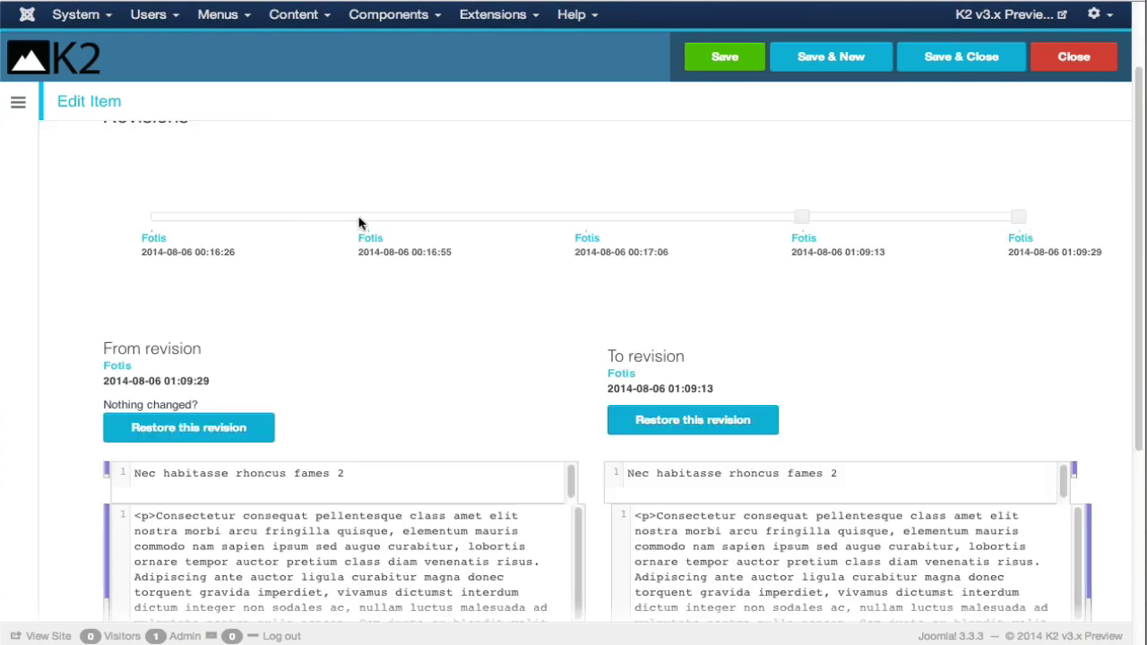
{"action": "scroll", "coordinate": [358, 222], "scroll_direction": "up", "scroll_amount": 1}
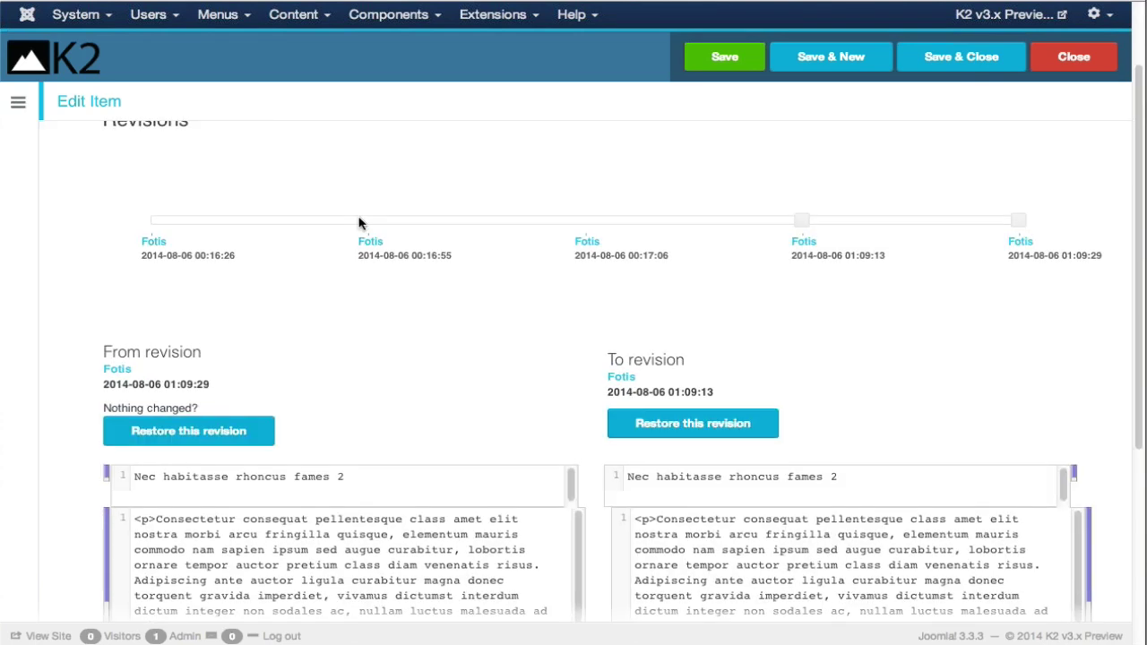
{"action": "scroll", "coordinate": [358, 222], "scroll_direction": "up", "scroll_amount": 2}
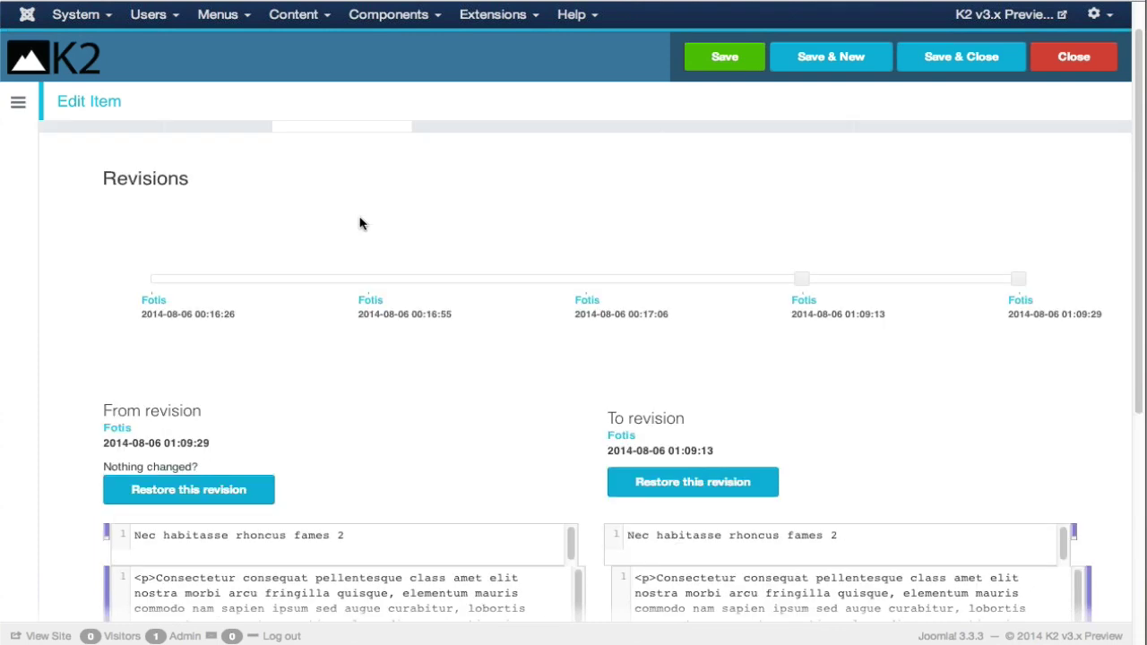
{"action": "scroll", "coordinate": [359, 223], "scroll_direction": "up", "scroll_amount": 1}
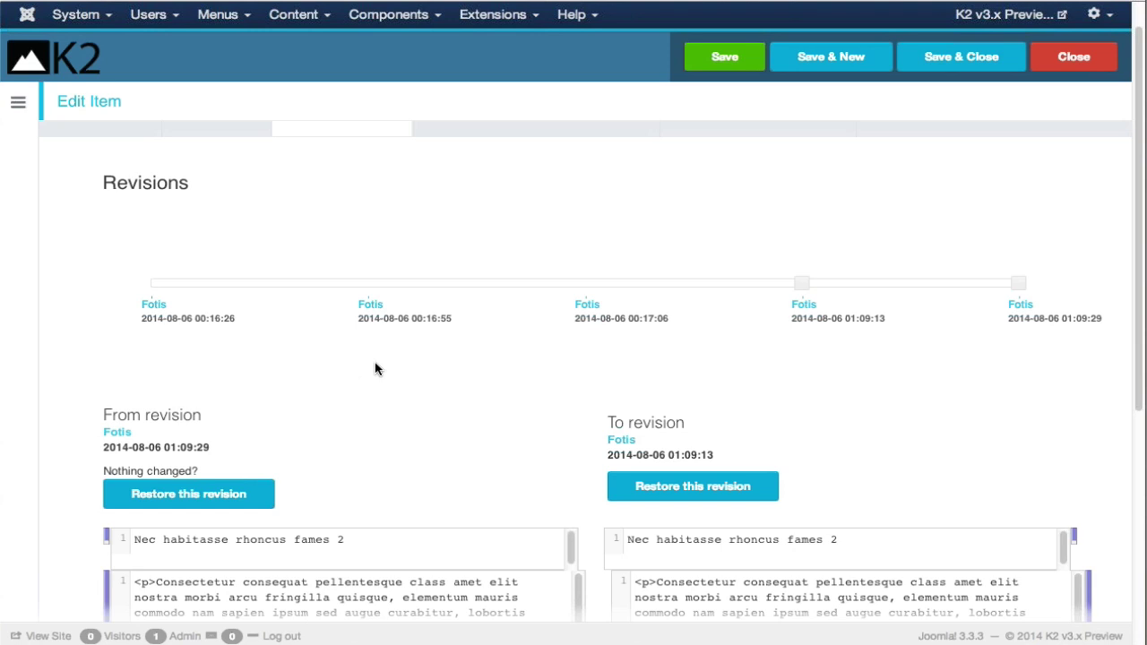
{"action": "scroll", "coordinate": [376, 369], "scroll_direction": "down", "scroll_amount": 1}
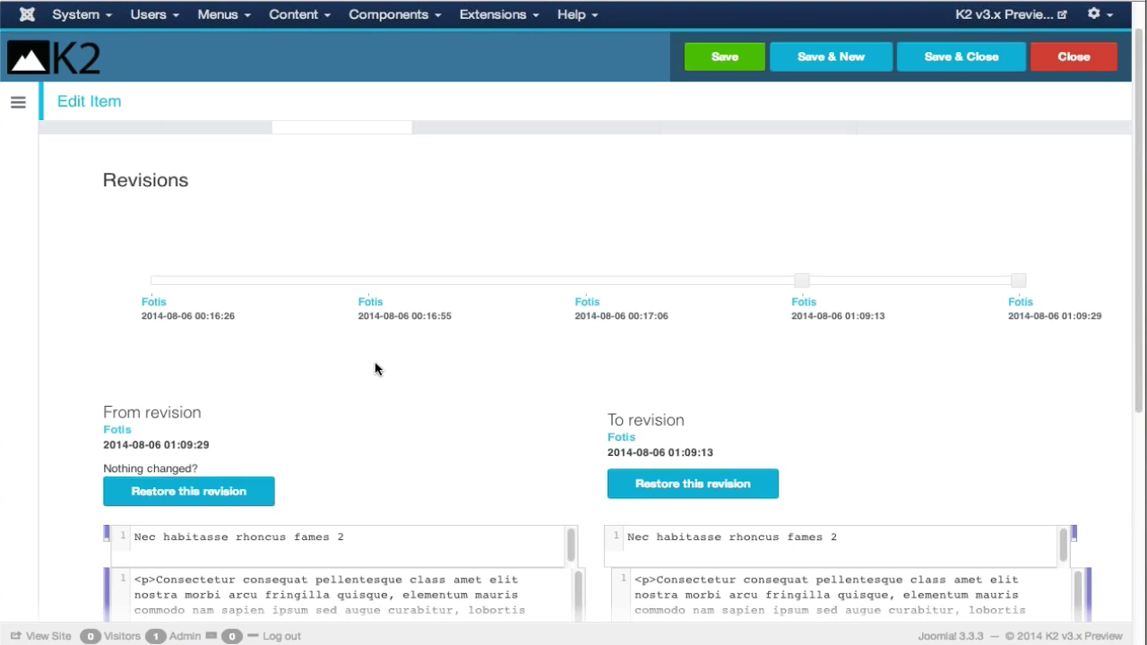
{"action": "scroll", "coordinate": [376, 369], "scroll_direction": "down", "scroll_amount": 5}
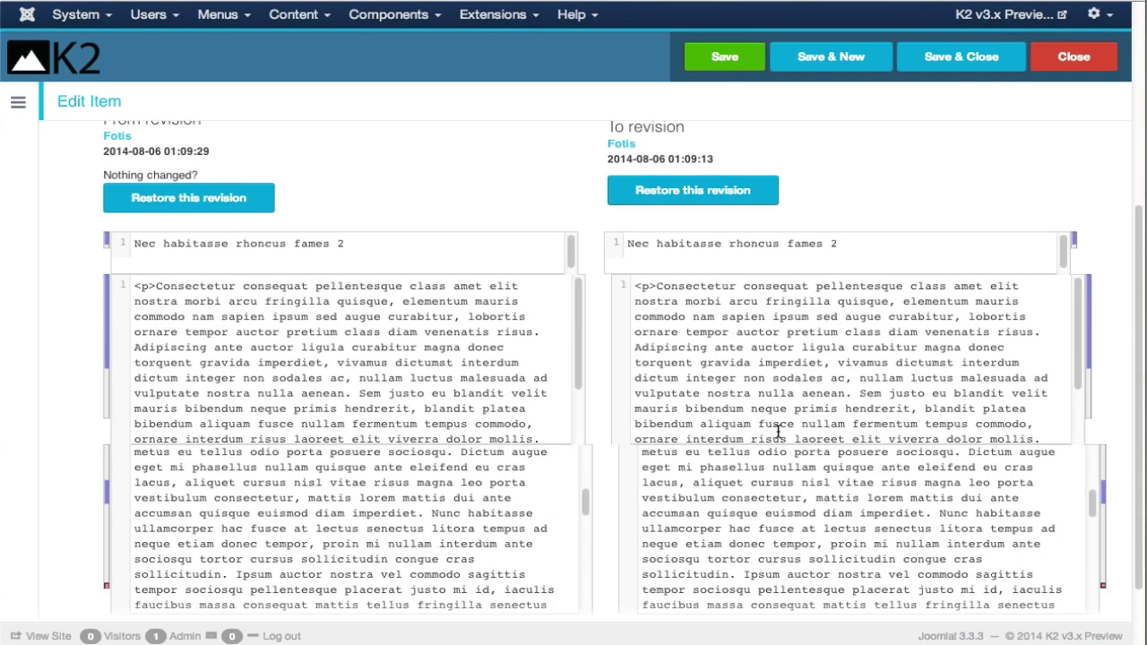
{"action": "scroll", "coordinate": [350, 315], "scroll_direction": "up", "scroll_amount": 3}
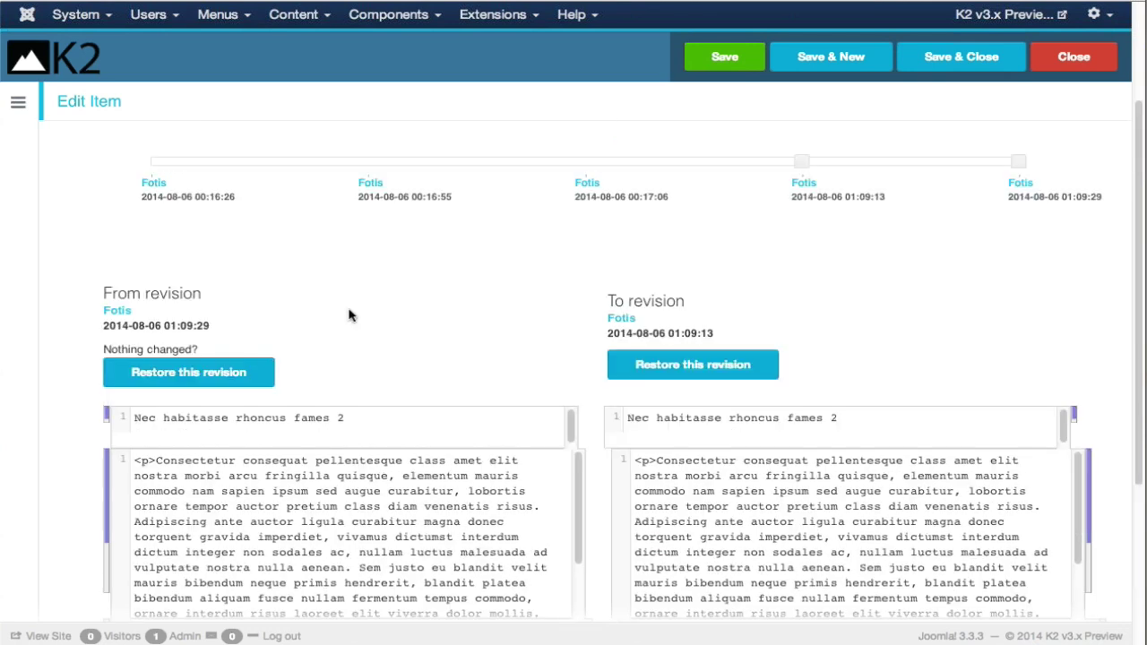
Step: Open the item's metadata and publishing settings and review the creation details, hits counter and publishing date fields
{"action": "scroll", "coordinate": [350, 316], "scroll_direction": "up", "scroll_amount": 2}
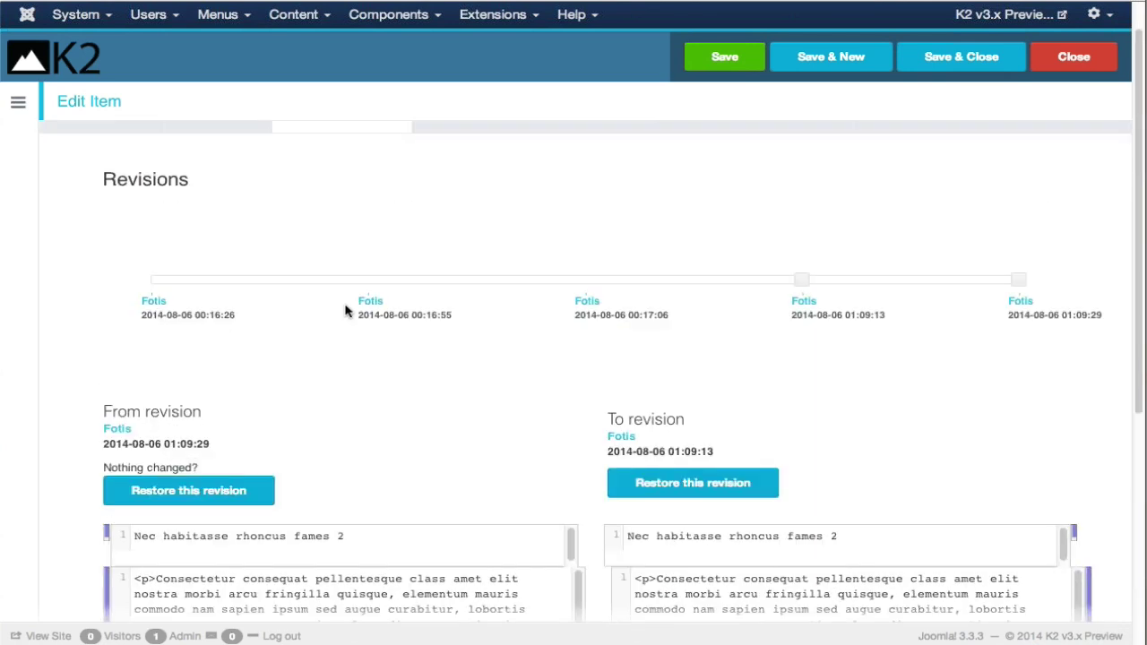
{"action": "scroll", "coordinate": [345, 311], "scroll_direction": "up", "scroll_amount": 1}
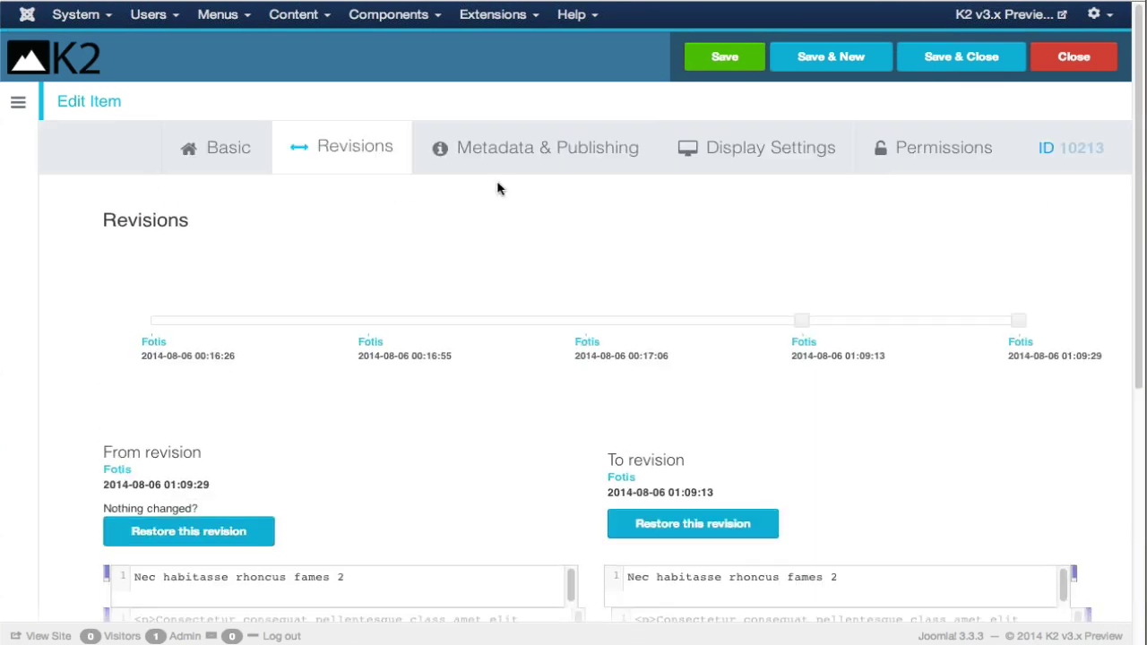
{"action": "left_click", "coordinate": [575, 146]}
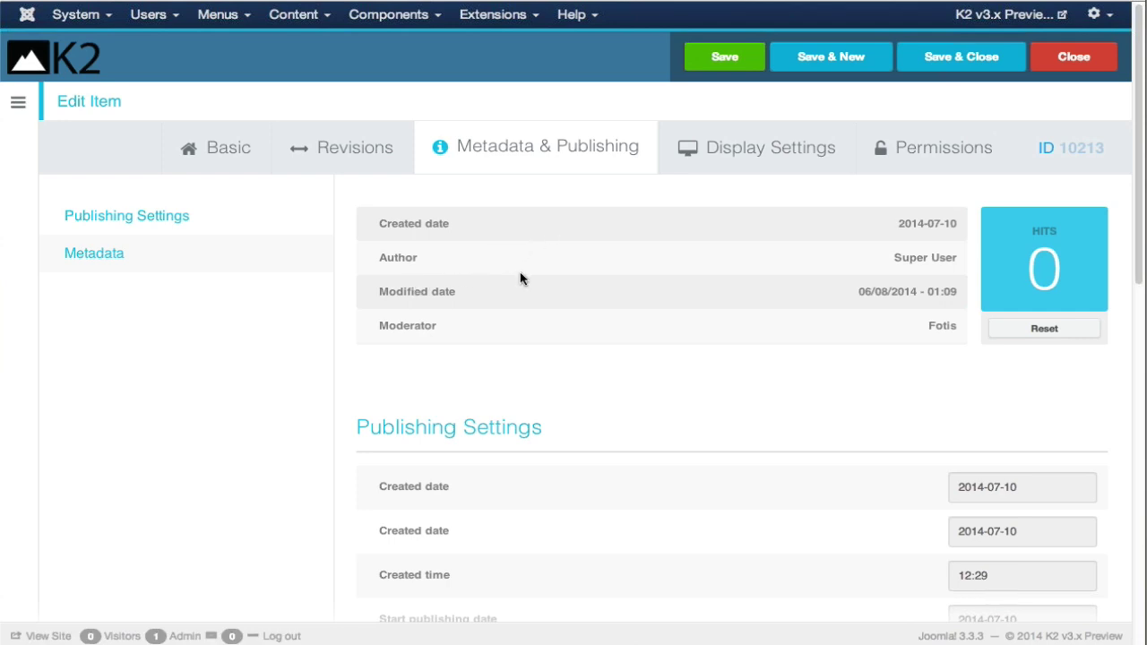
{"action": "scroll", "coordinate": [517, 281], "scroll_direction": "down", "scroll_amount": 1}
{"action": "scroll", "coordinate": [449, 288], "scroll_direction": "down", "scroll_amount": 3}
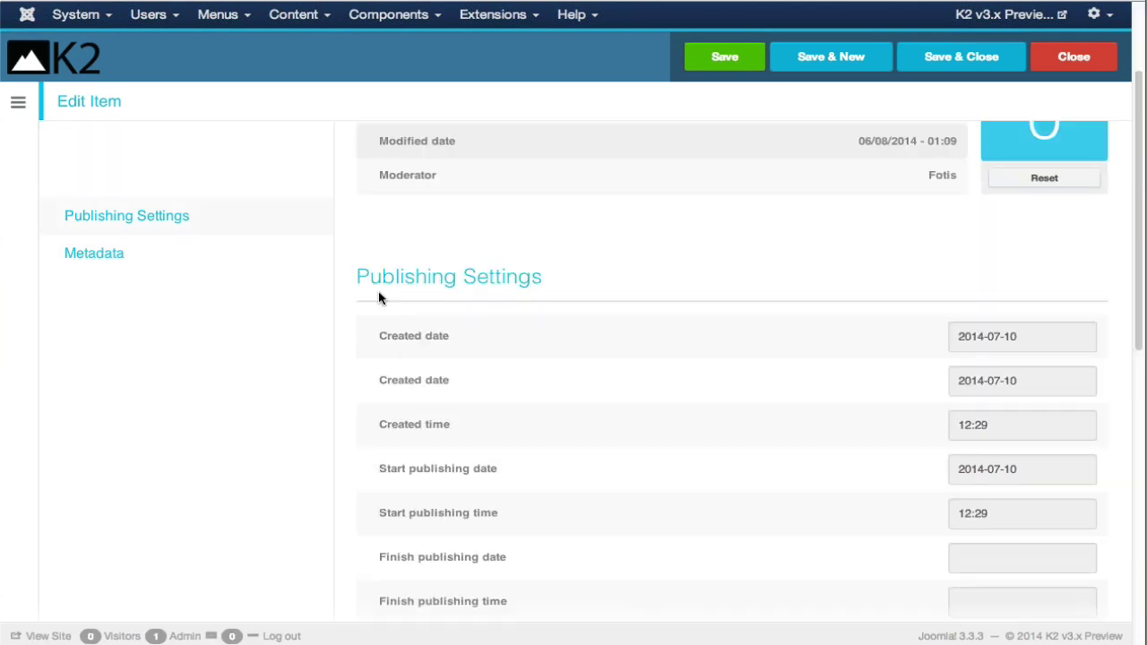
{"action": "scroll", "coordinate": [379, 298], "scroll_direction": "up", "scroll_amount": 3}
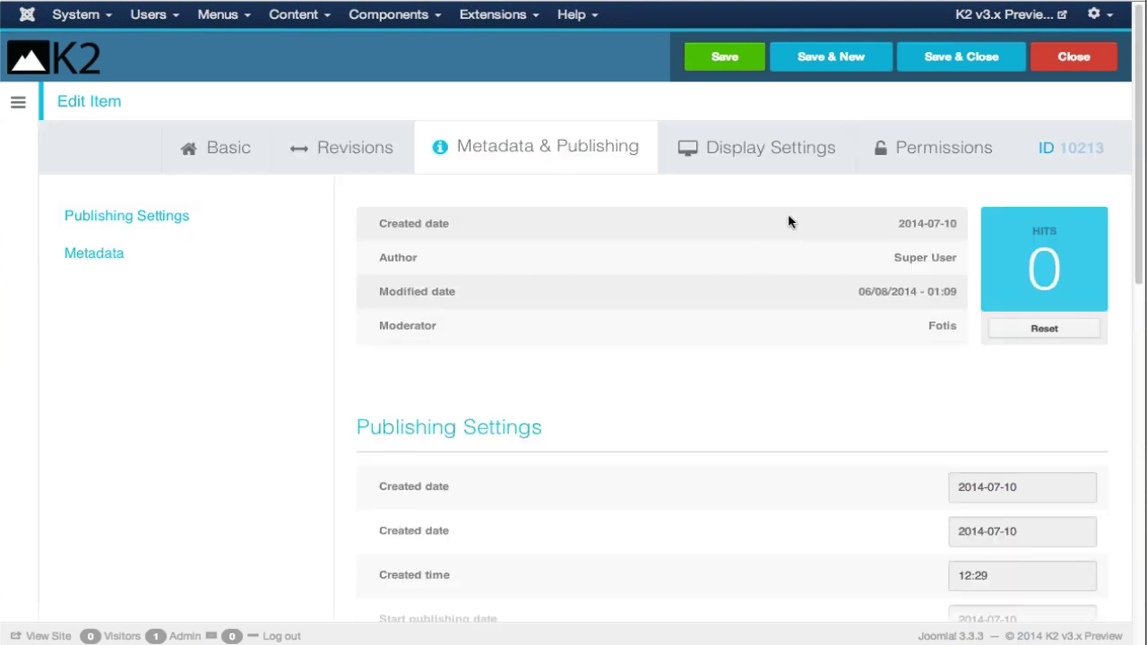
Step: Open the item's display settings and examine the listing options, item options, social sharing, author options and related items
{"action": "left_click", "coordinate": [800, 162]}
{"action": "scroll", "coordinate": [651, 341], "scroll_direction": "down", "scroll_amount": 1}
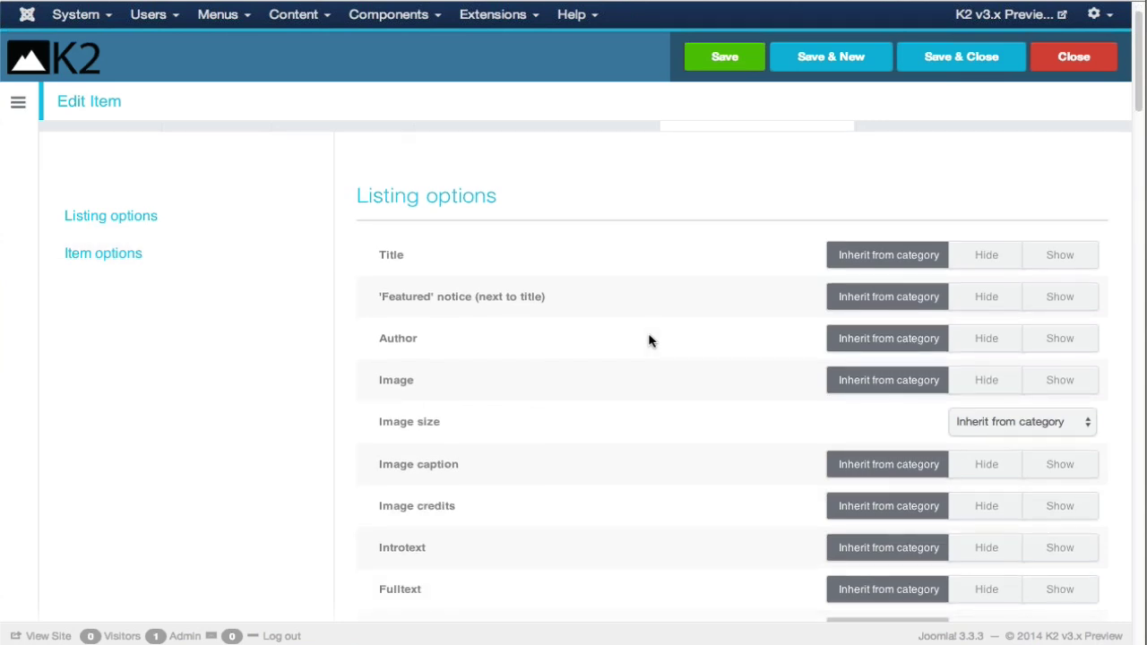
{"action": "scroll", "coordinate": [651, 341], "scroll_direction": "down", "scroll_amount": 5}
{"action": "scroll", "coordinate": [650, 341], "scroll_direction": "down", "scroll_amount": 6}
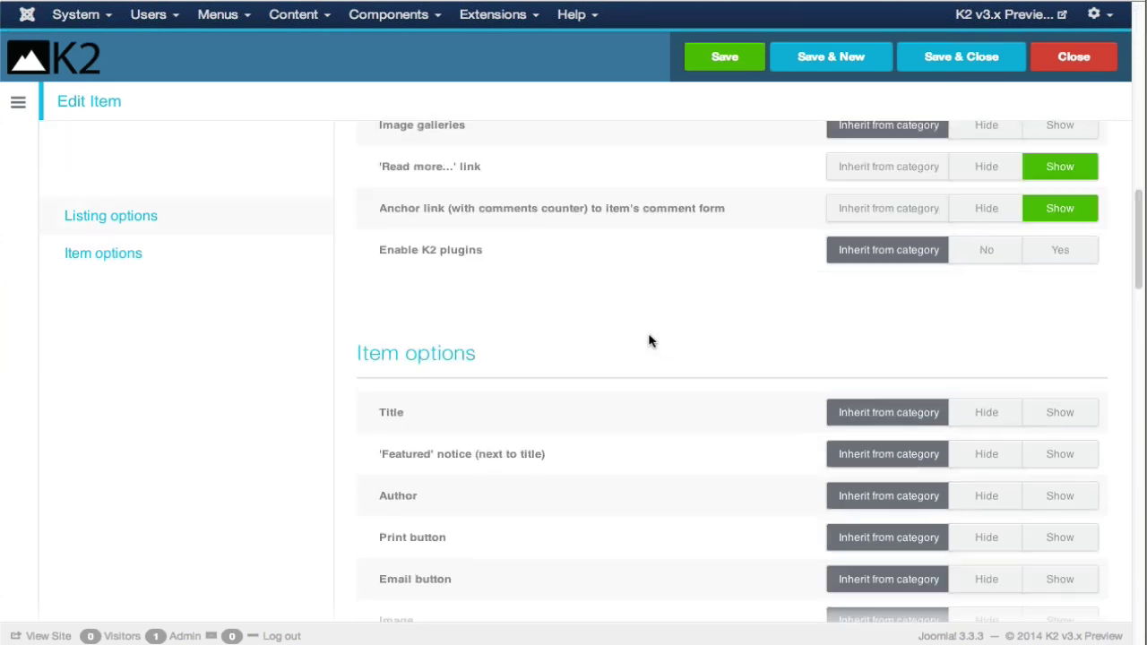
{"action": "scroll", "coordinate": [651, 341], "scroll_direction": "down", "scroll_amount": 2}
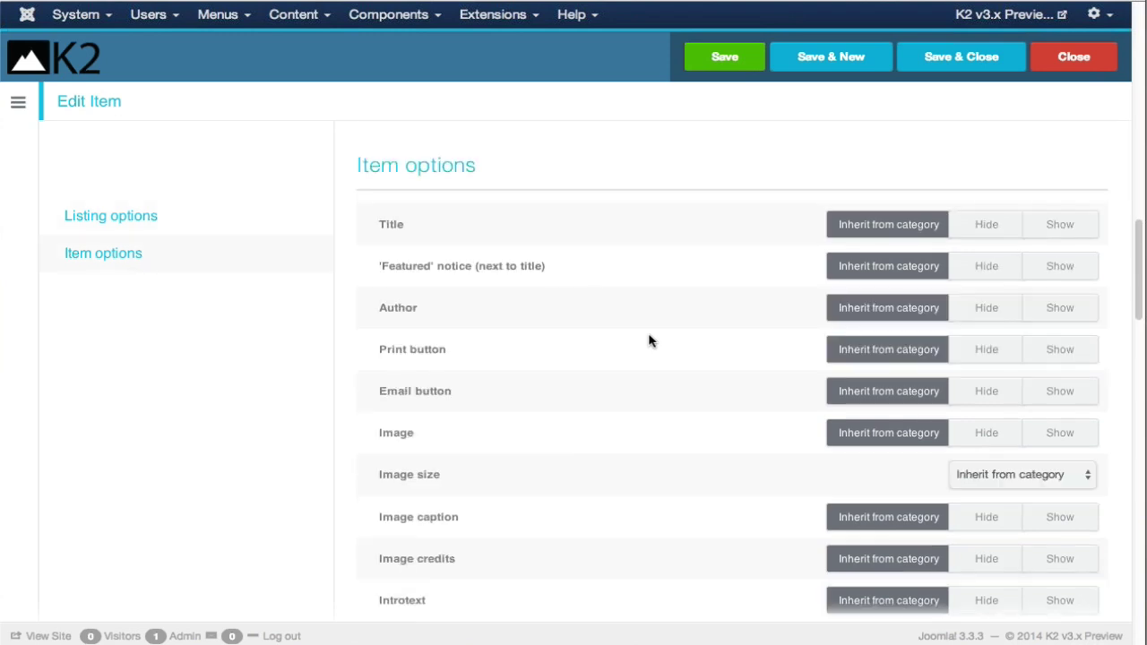
{"action": "scroll", "coordinate": [650, 341], "scroll_direction": "down", "scroll_amount": 1}
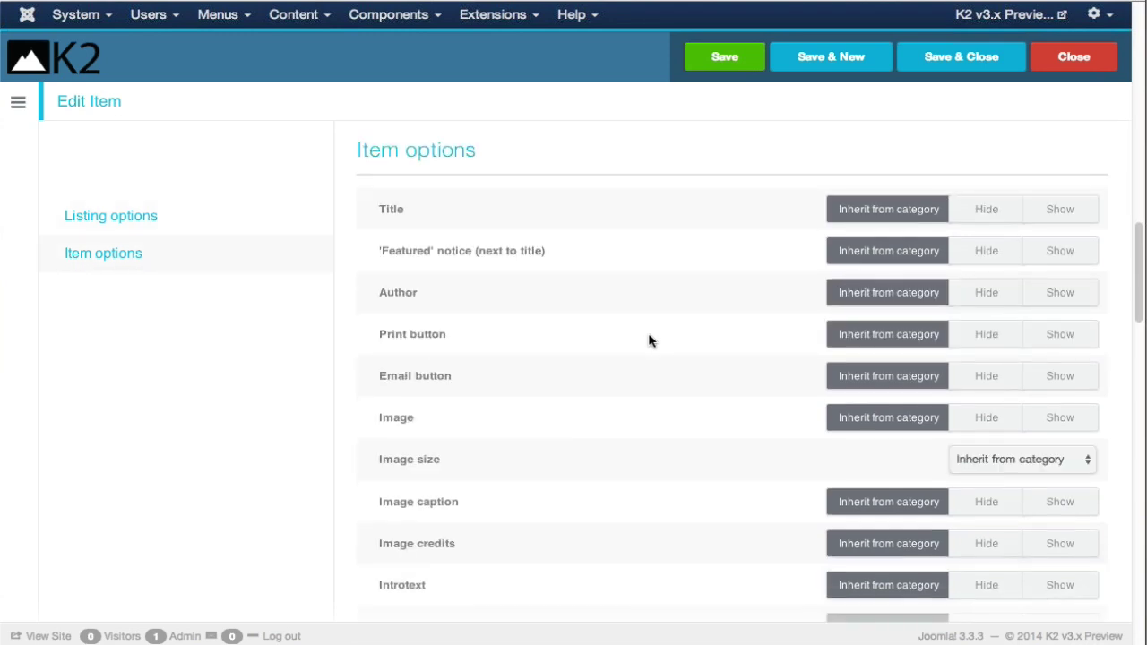
{"action": "scroll", "coordinate": [651, 341], "scroll_direction": "down", "scroll_amount": 1}
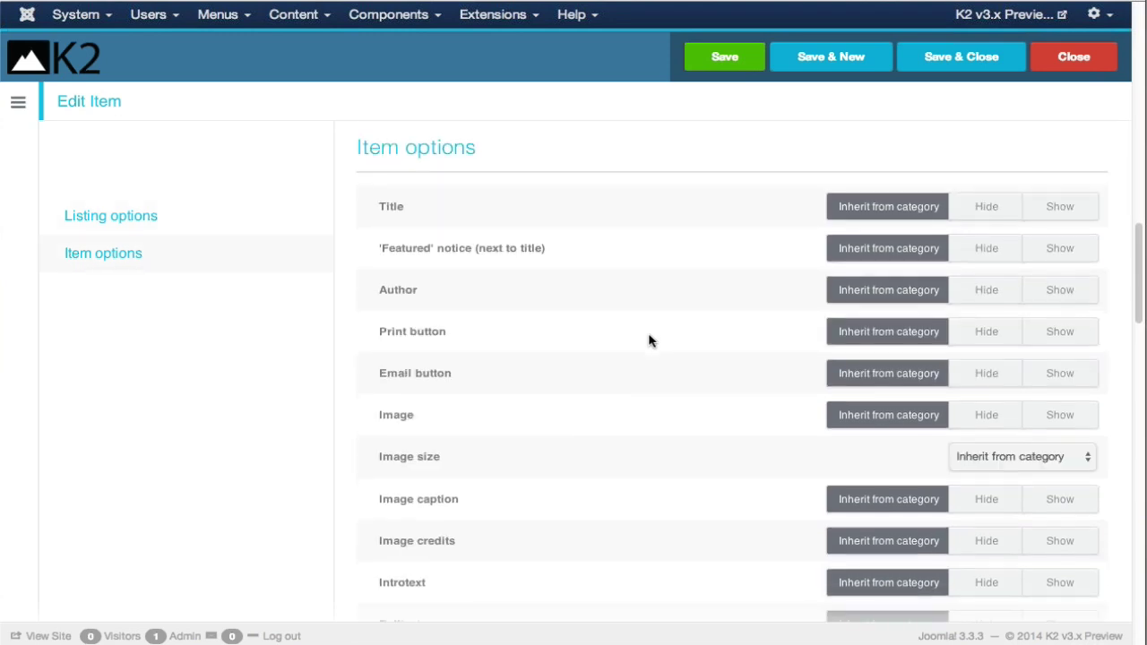
{"action": "scroll", "coordinate": [651, 341], "scroll_direction": "down", "scroll_amount": 3}
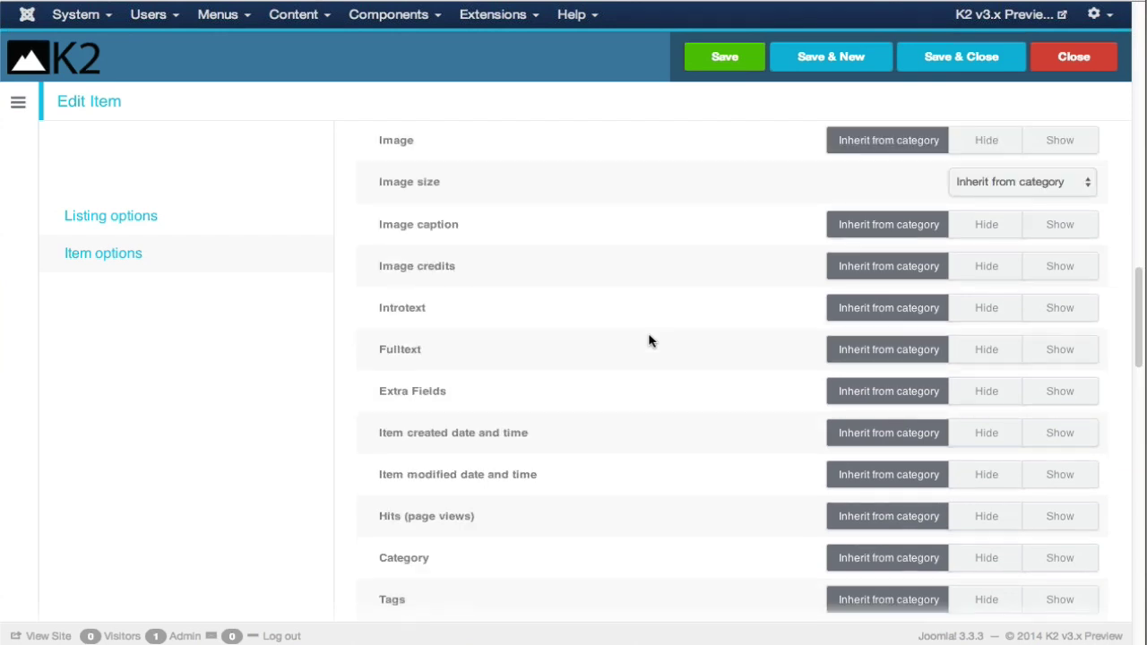
{"action": "scroll", "coordinate": [651, 341], "scroll_direction": "down", "scroll_amount": 3}
{"action": "scroll", "coordinate": [651, 341], "scroll_direction": "down", "scroll_amount": 1}
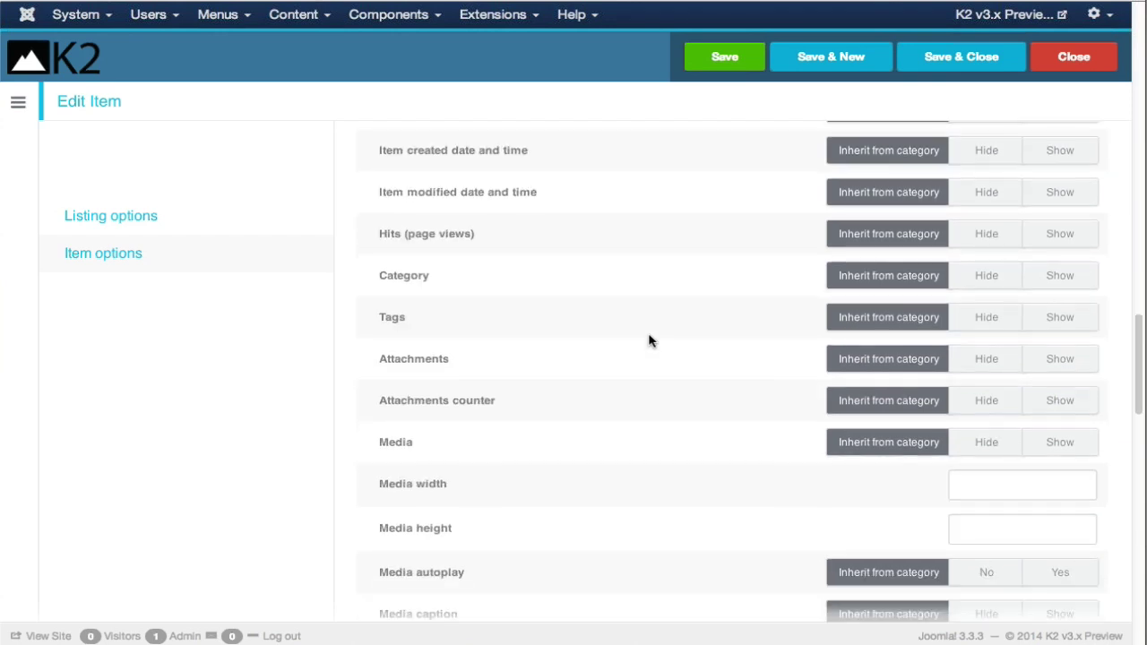
{"action": "scroll", "coordinate": [651, 341], "scroll_direction": "down", "scroll_amount": 5}
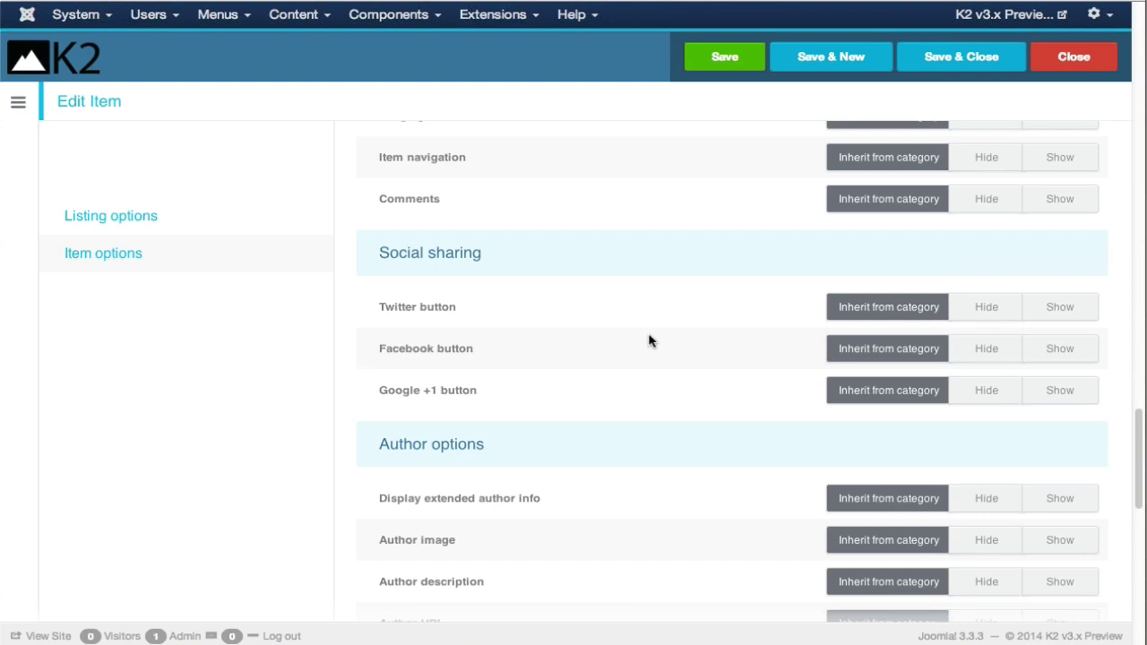
{"action": "scroll", "coordinate": [651, 341], "scroll_direction": "down", "scroll_amount": 4}
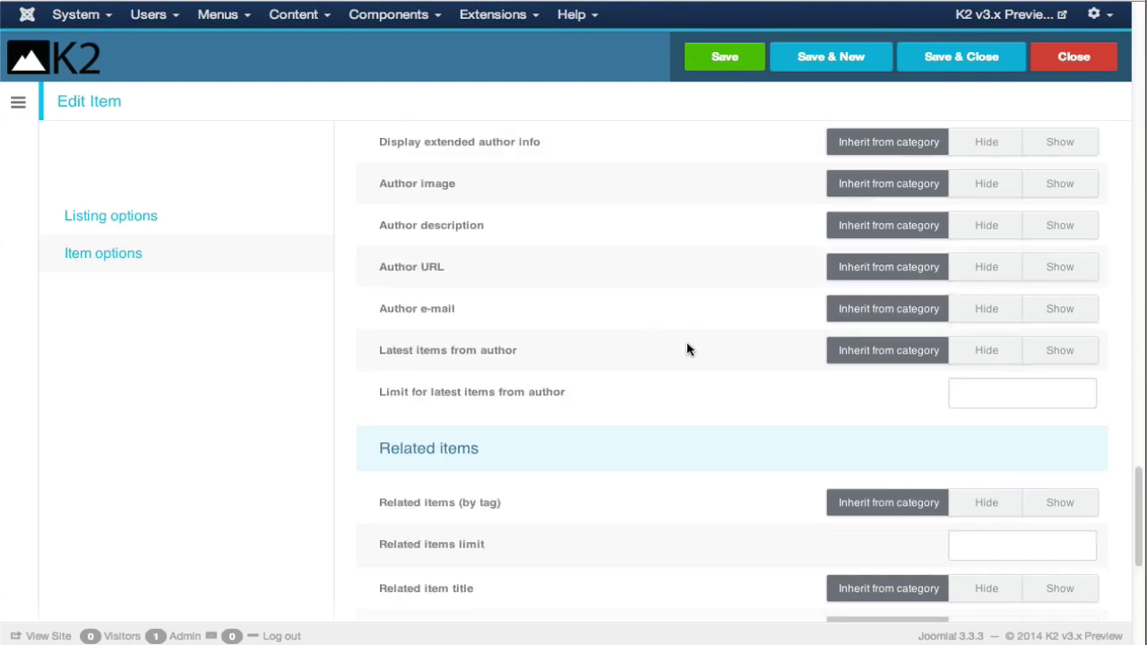
Step: Try the Hide and Show settings for Author URL and return it to Inherit from category
{"action": "left_click", "coordinate": [986, 271]}
{"action": "left_click", "coordinate": [1067, 271]}
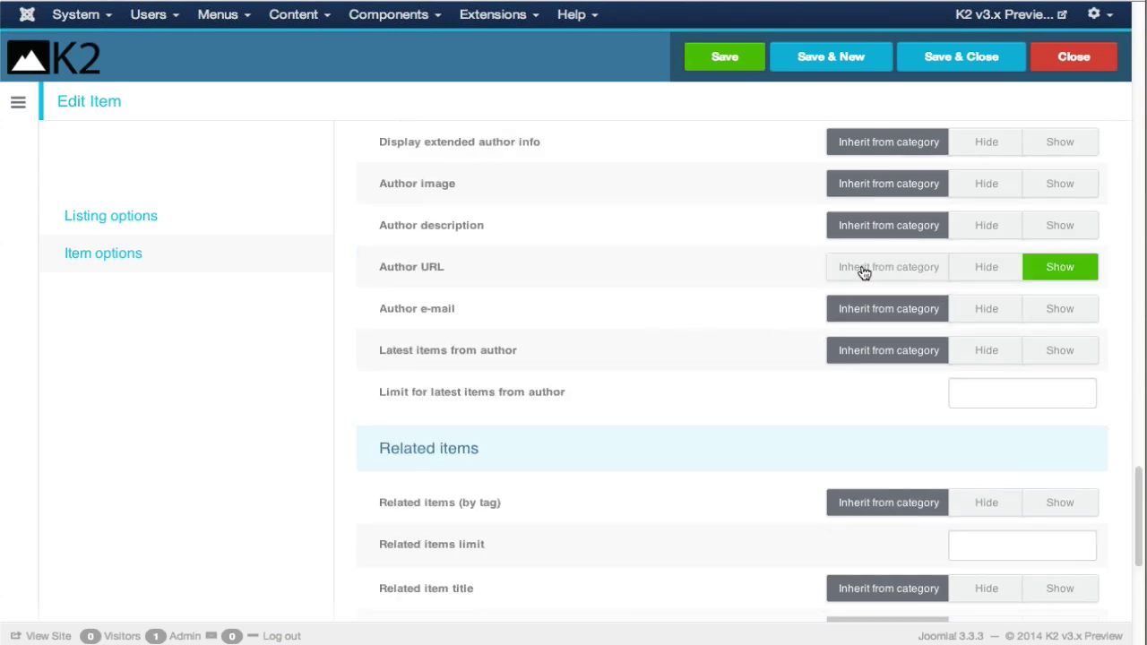
{"action": "left_click", "coordinate": [864, 273]}
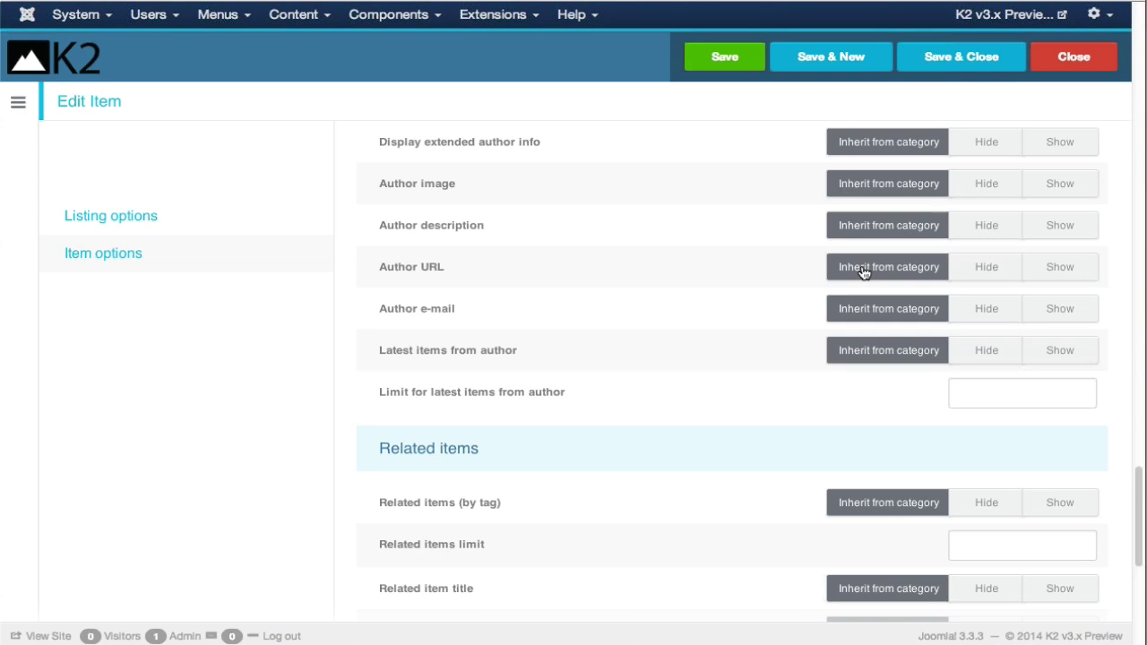
Step: Open the item's permissions and examine the user groups, action settings and explanatory notes
{"action": "scroll", "coordinate": [863, 273], "scroll_direction": "up", "scroll_amount": 1}
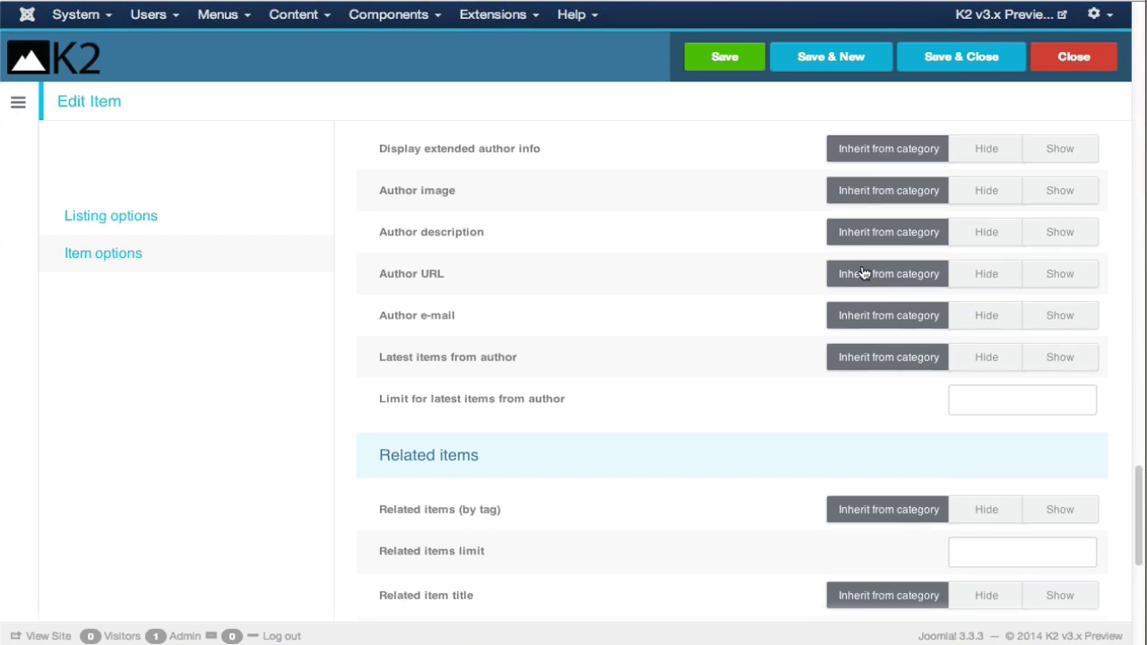
{"action": "scroll", "coordinate": [863, 272], "scroll_direction": "up", "scroll_amount": 15}
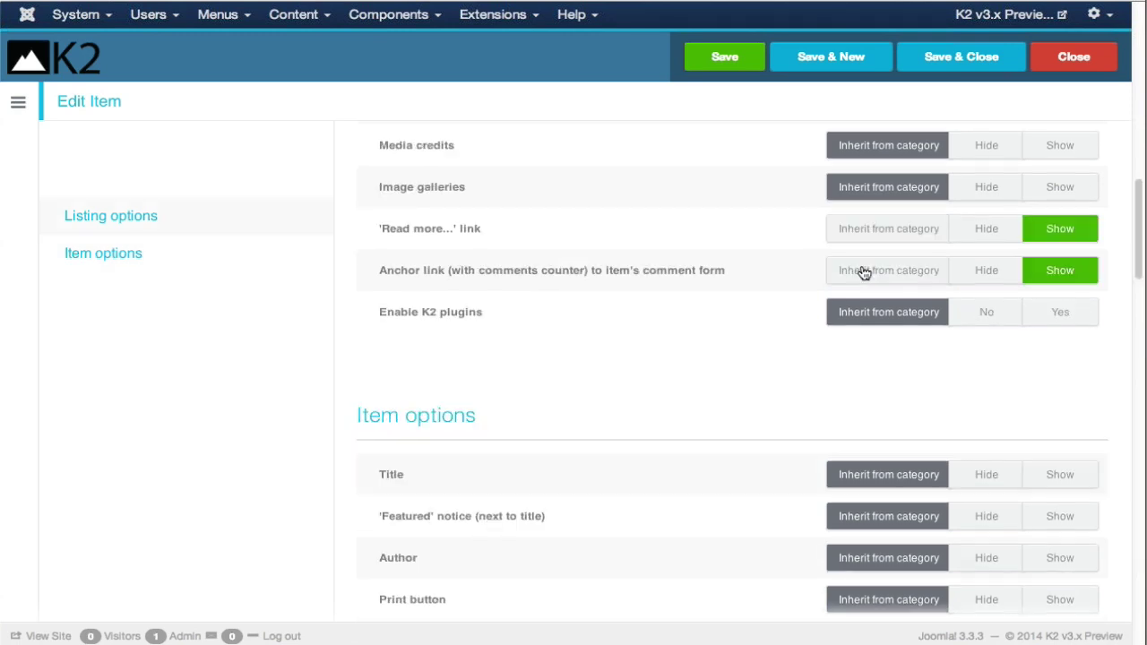
{"action": "scroll", "coordinate": [870, 260], "scroll_direction": "up", "scroll_amount": 10}
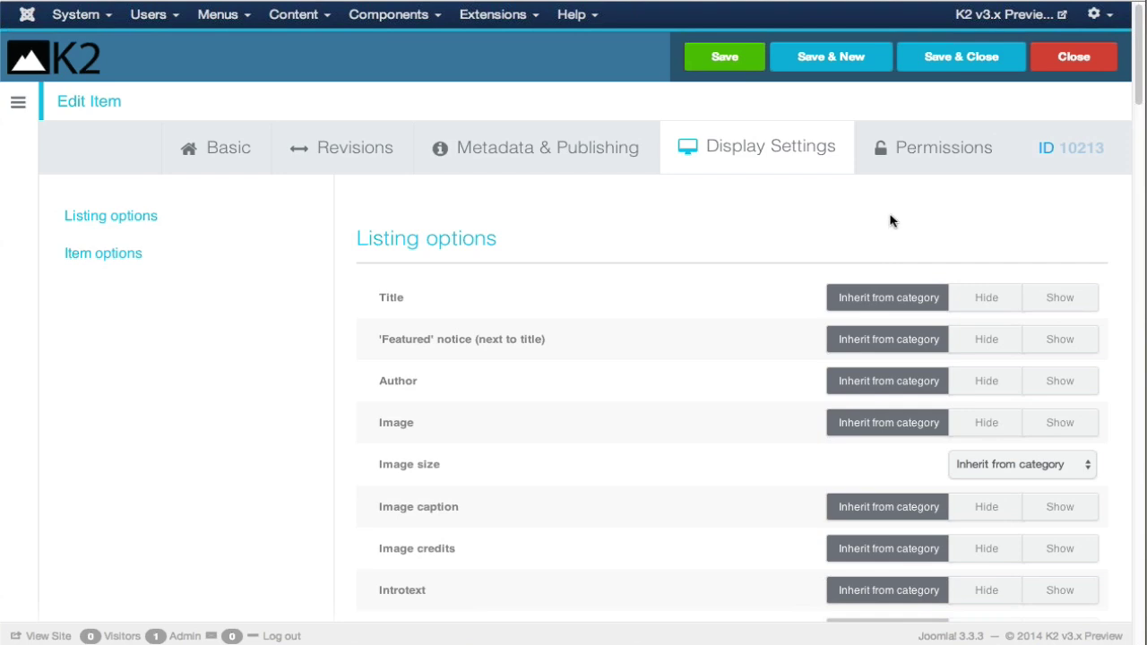
{"action": "left_click", "coordinate": [926, 150]}
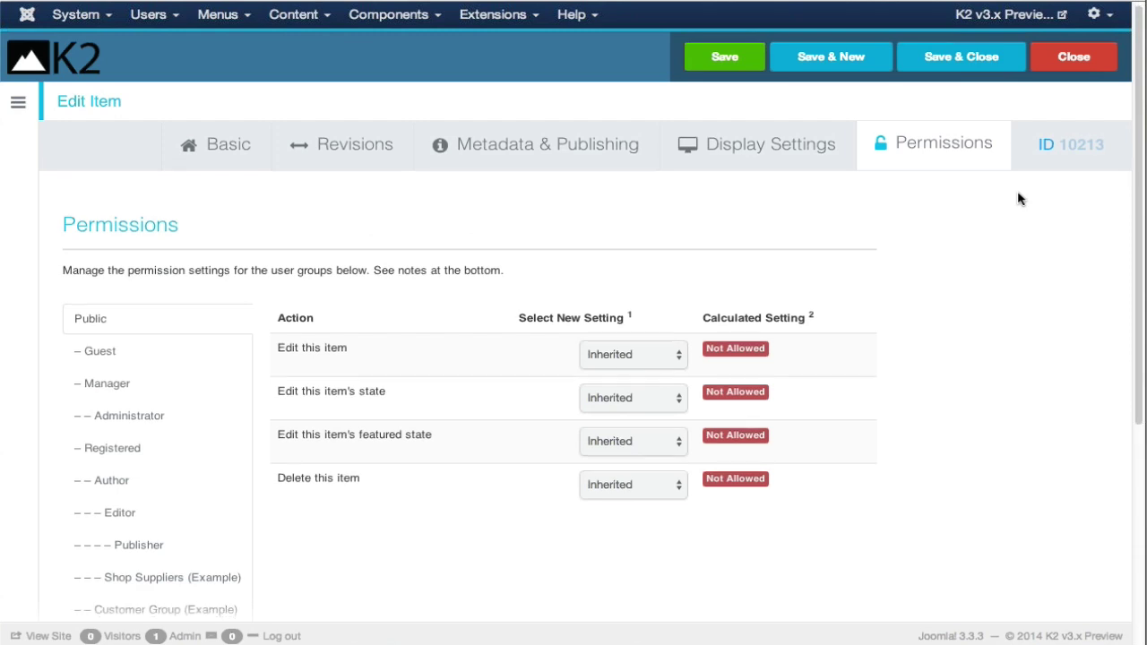
{"action": "scroll", "coordinate": [1019, 198], "scroll_direction": "down", "scroll_amount": 4}
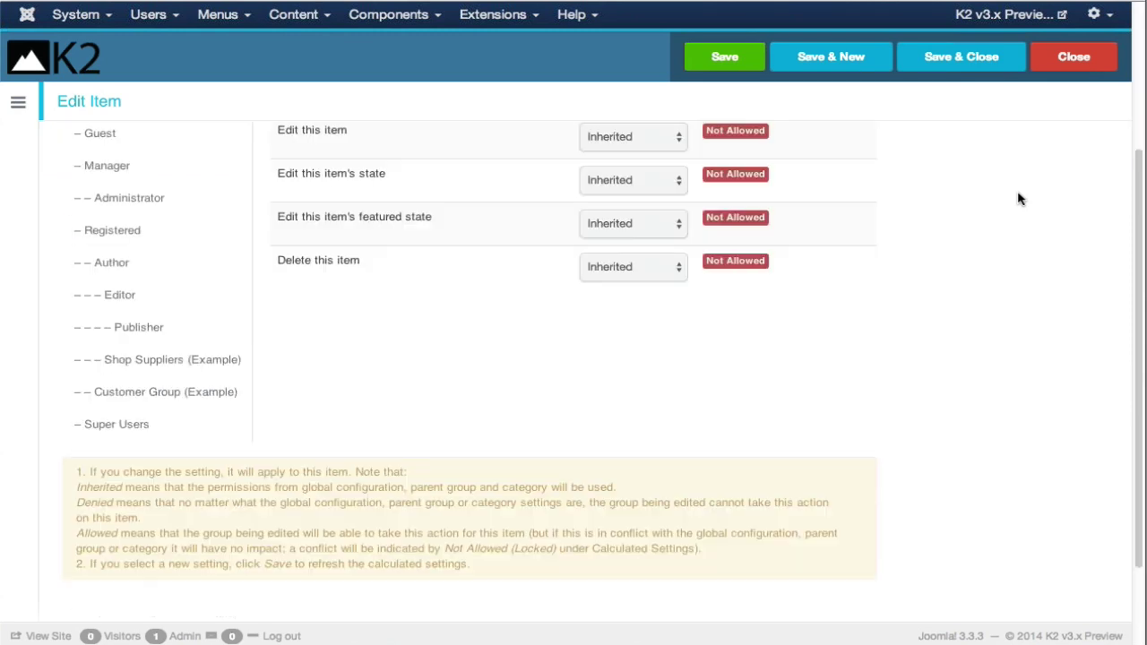
{"action": "scroll", "coordinate": [1018, 199], "scroll_direction": "up", "scroll_amount": 3}
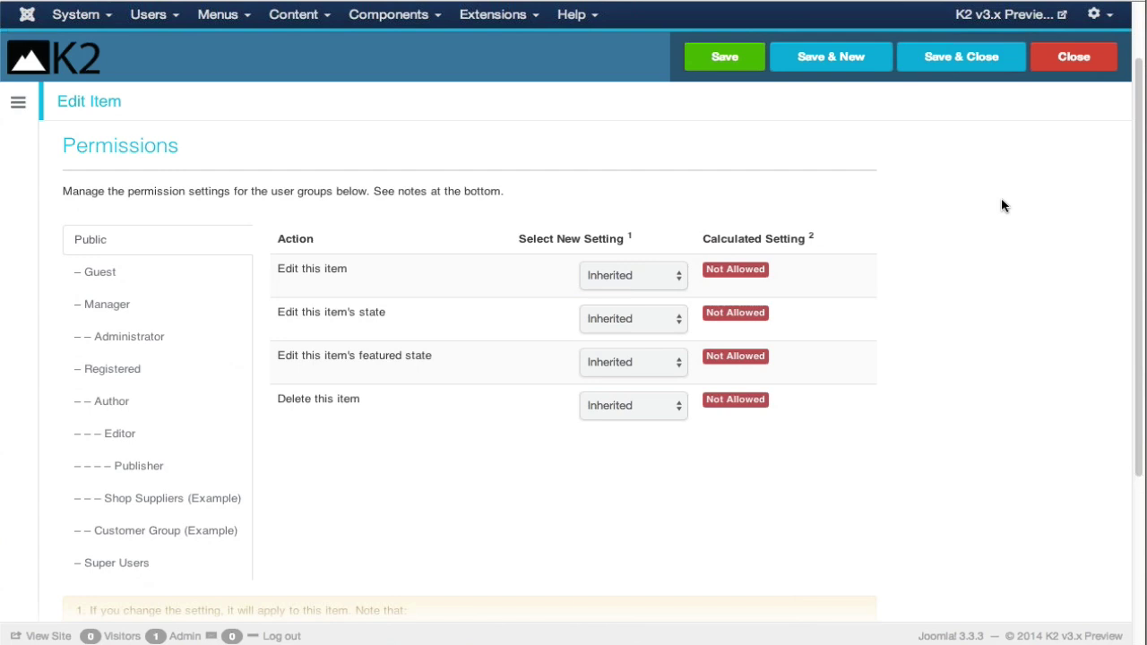
{"action": "scroll", "coordinate": [1004, 206], "scroll_direction": "up", "scroll_amount": 1}
{"action": "scroll", "coordinate": [1001, 205], "scroll_direction": "up", "scroll_amount": 2}
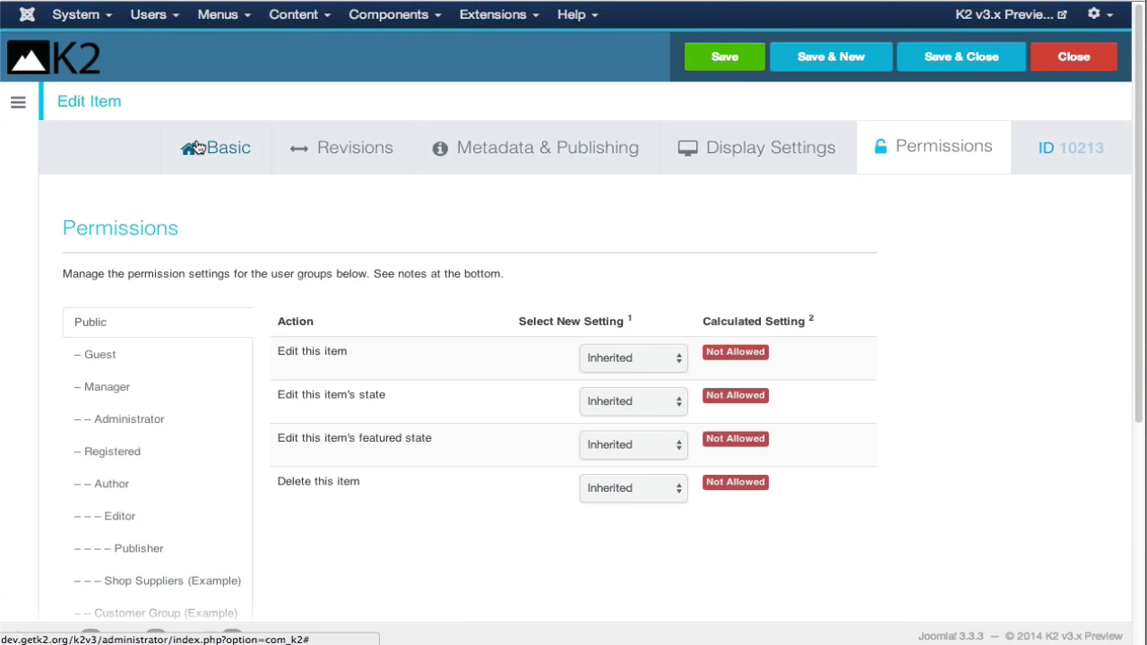
Step: Return to the item's basic settings and review the main fields, content sections and introtext editor
{"action": "left_click", "coordinate": [197, 148]}
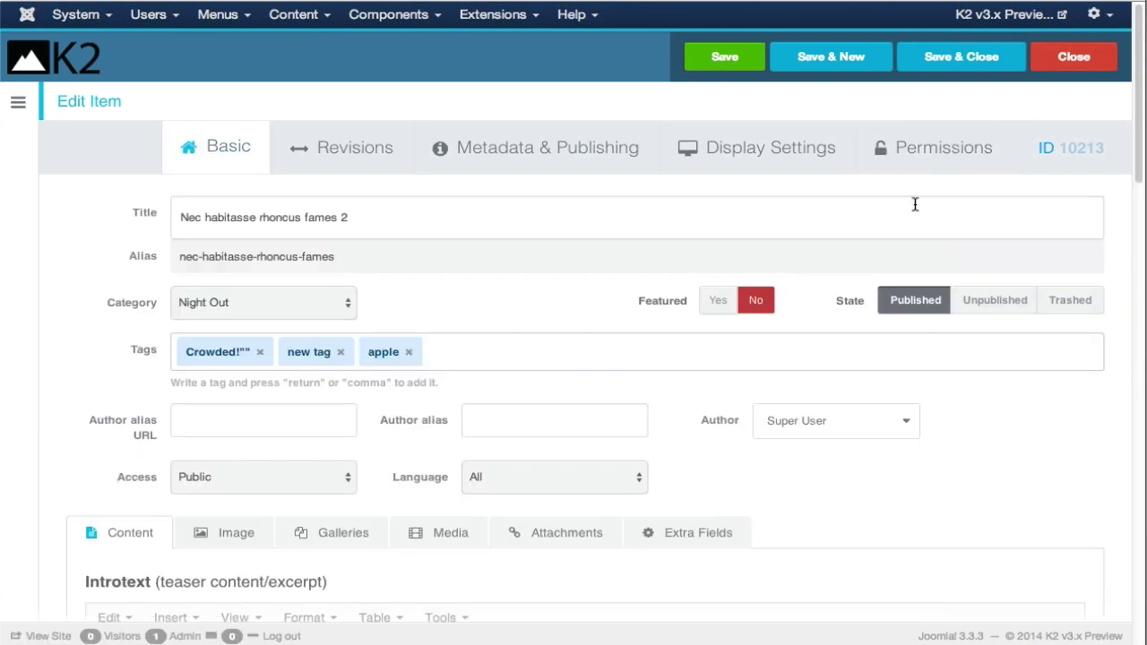
{"action": "scroll", "coordinate": [915, 205], "scroll_direction": "down", "scroll_amount": 1}
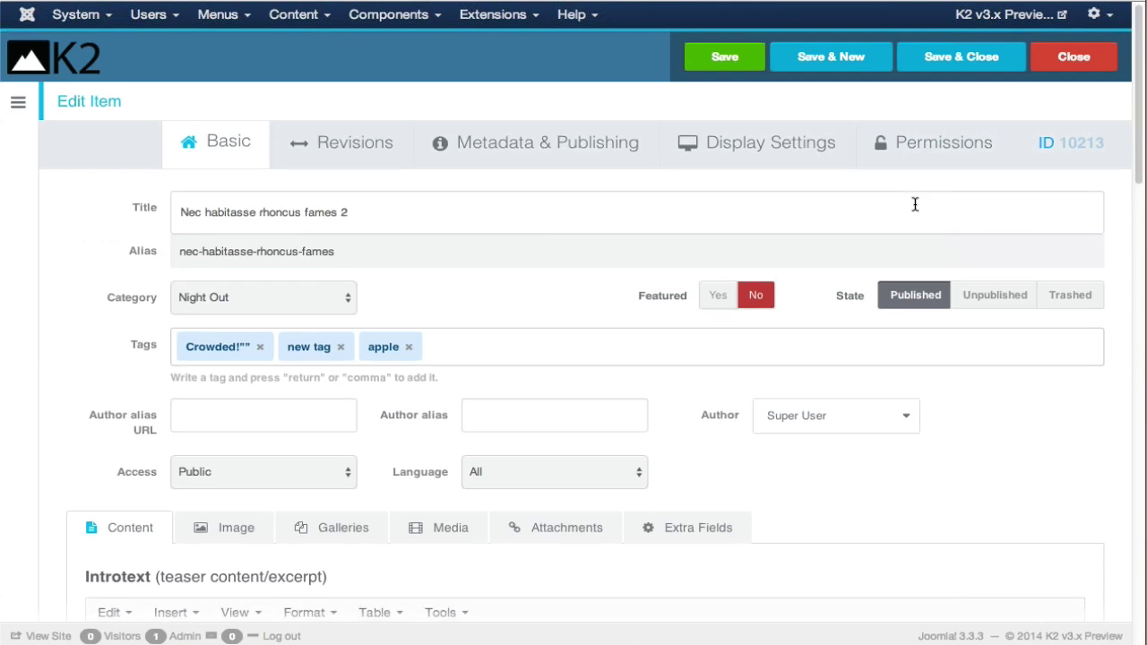
{"action": "scroll", "coordinate": [915, 204], "scroll_direction": "down", "scroll_amount": 4}
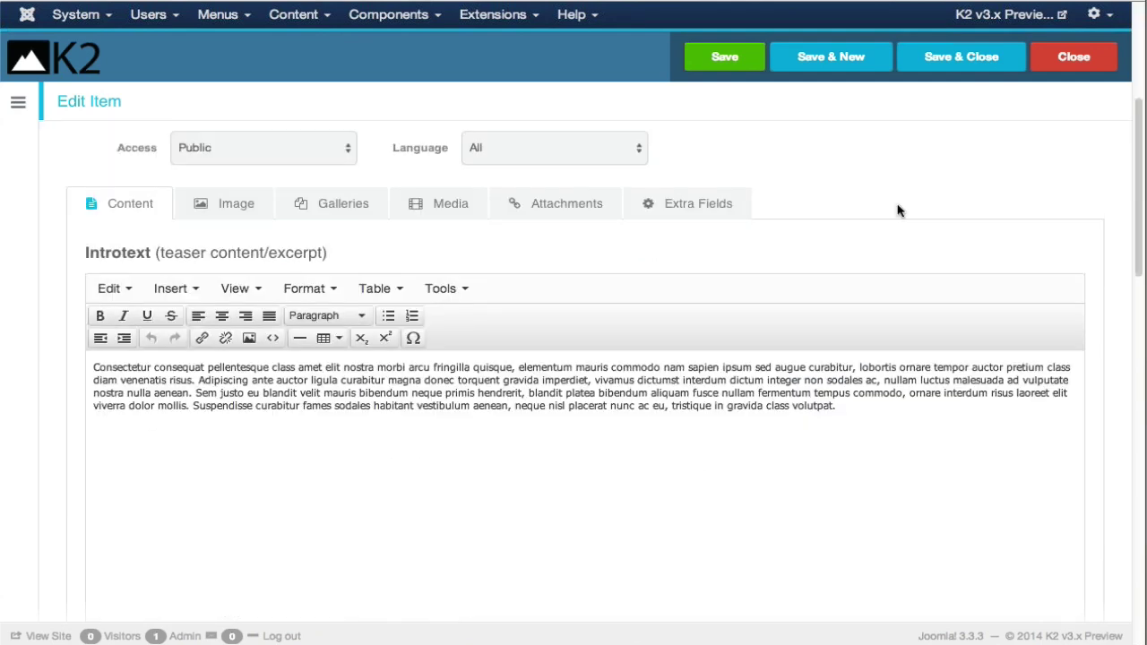
{"action": "scroll", "coordinate": [941, 195], "scroll_direction": "up", "scroll_amount": 3}
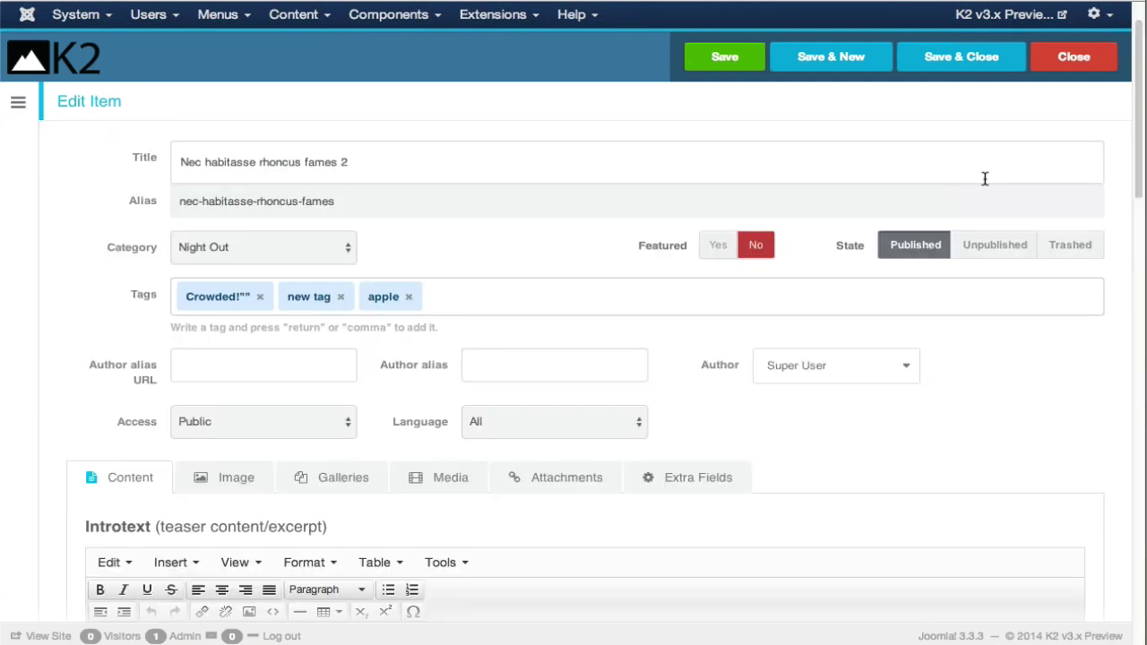
{"action": "scroll", "coordinate": [984, 179], "scroll_direction": "up", "scroll_amount": 1}
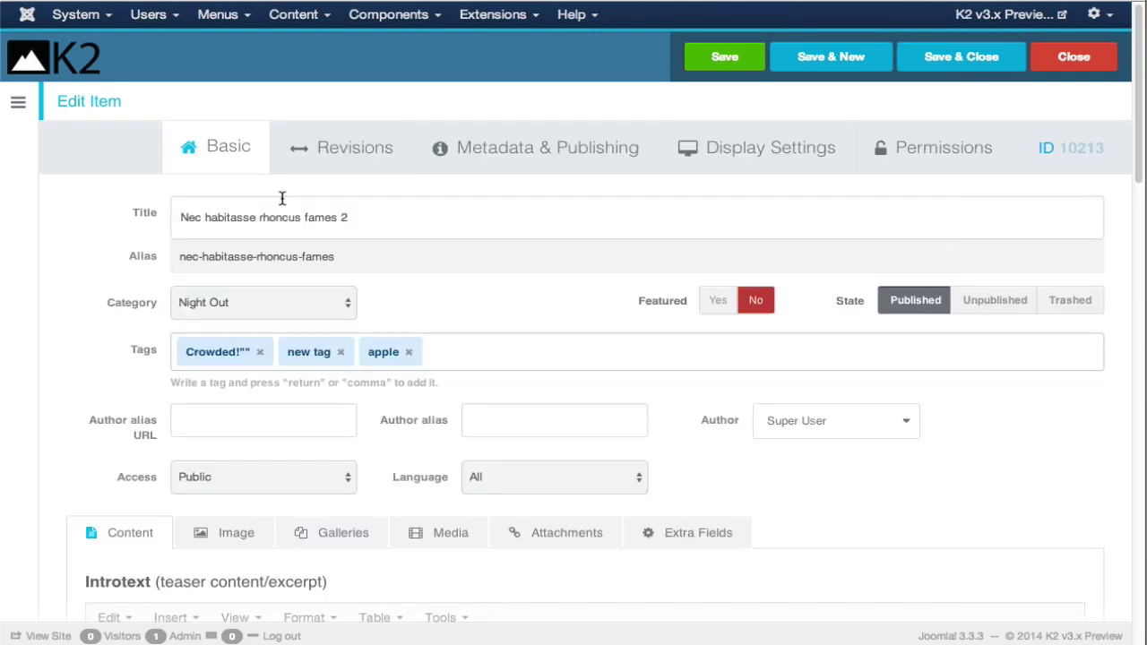
{"action": "scroll", "coordinate": [490, 231], "scroll_direction": "down", "scroll_amount": 3}
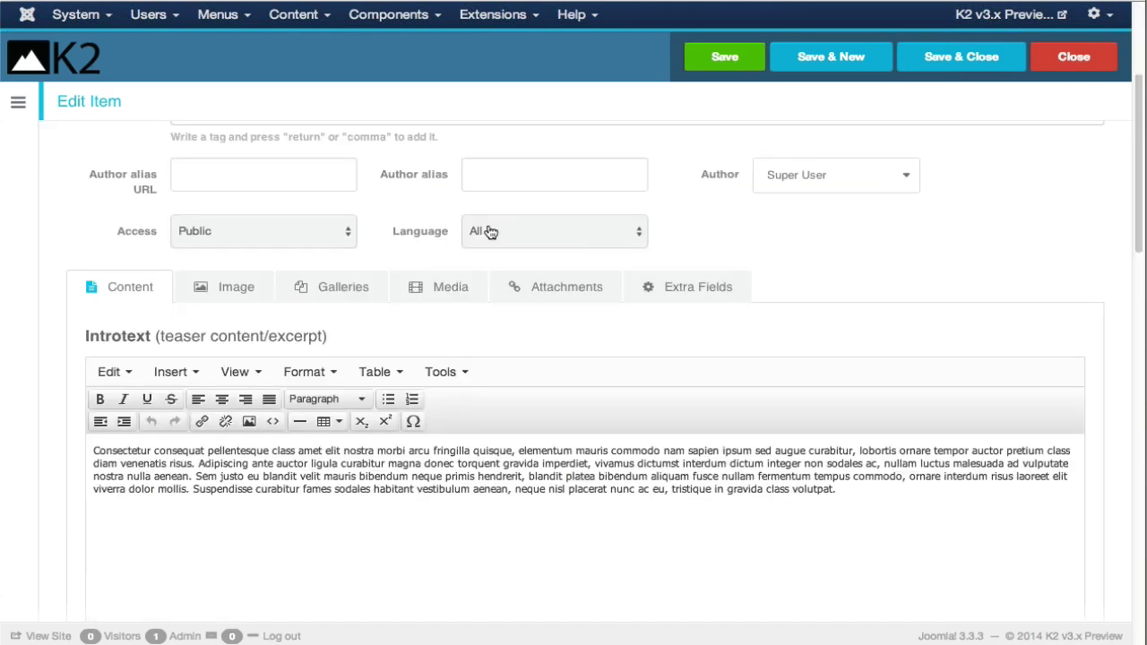
{"action": "scroll", "coordinate": [490, 231], "scroll_direction": "down", "scroll_amount": 1}
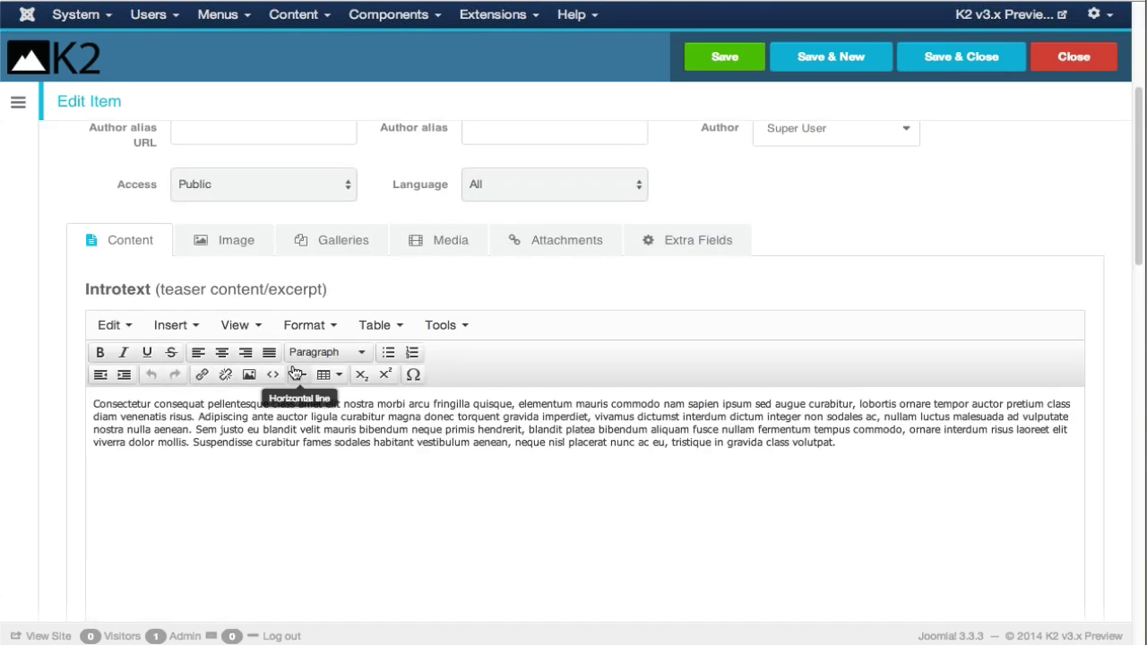
Step: Open the item's image section and examine the upload sources, preview, caption and credits fields
{"action": "left_click", "coordinate": [236, 246]}
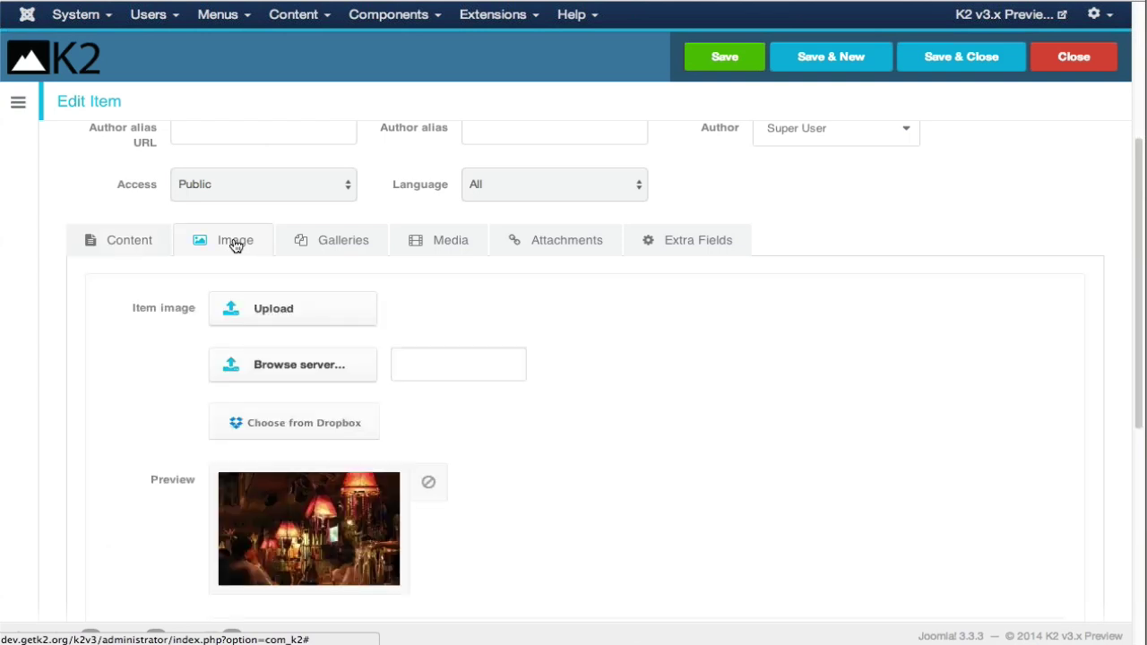
{"action": "scroll", "coordinate": [645, 387], "scroll_direction": "down", "scroll_amount": 2}
{"action": "scroll", "coordinate": [644, 387], "scroll_direction": "down", "scroll_amount": 1}
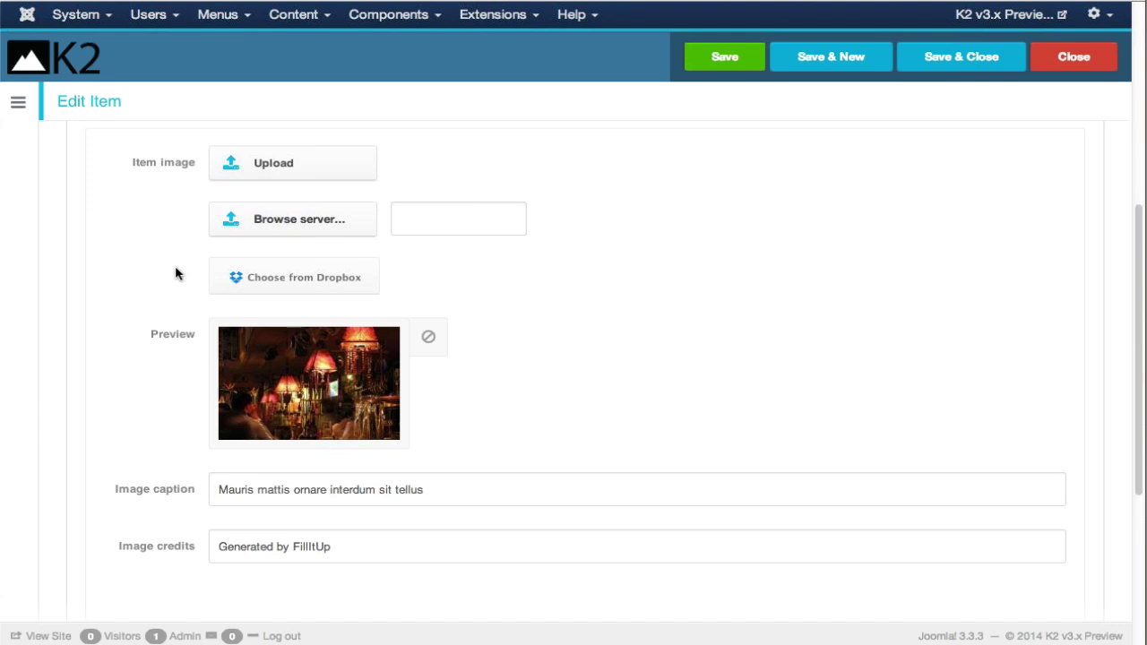
{"action": "scroll", "coordinate": [176, 269], "scroll_direction": "up", "scroll_amount": 1}
{"action": "scroll", "coordinate": [177, 275], "scroll_direction": "up", "scroll_amount": 5}
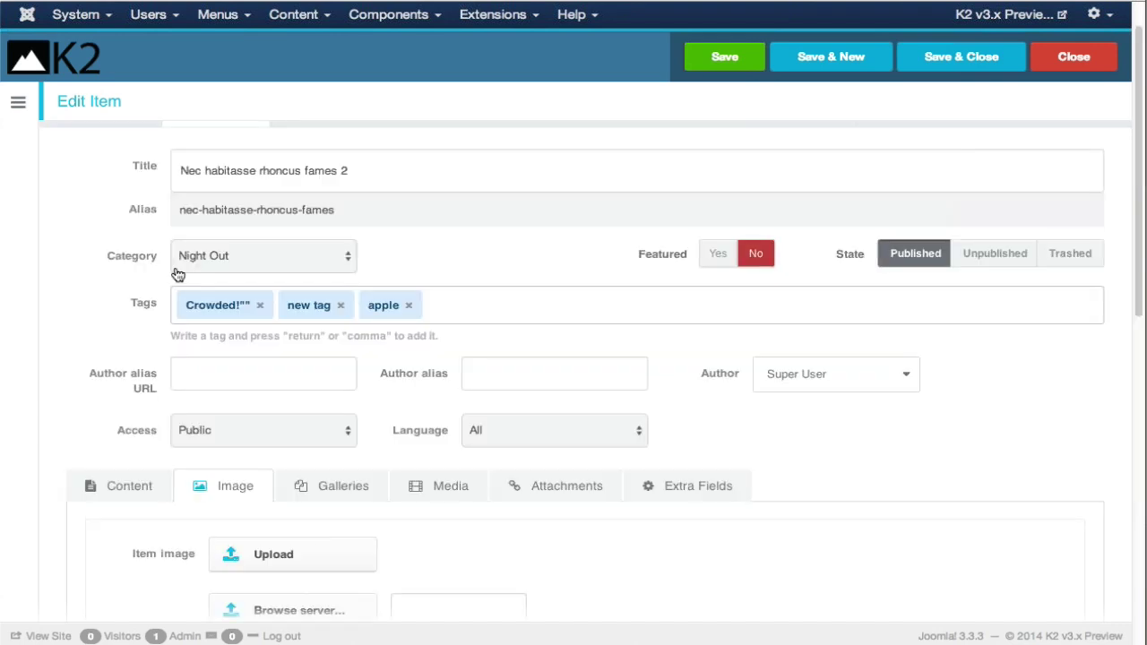
{"action": "scroll", "coordinate": [176, 274], "scroll_direction": "up", "scroll_amount": 1}
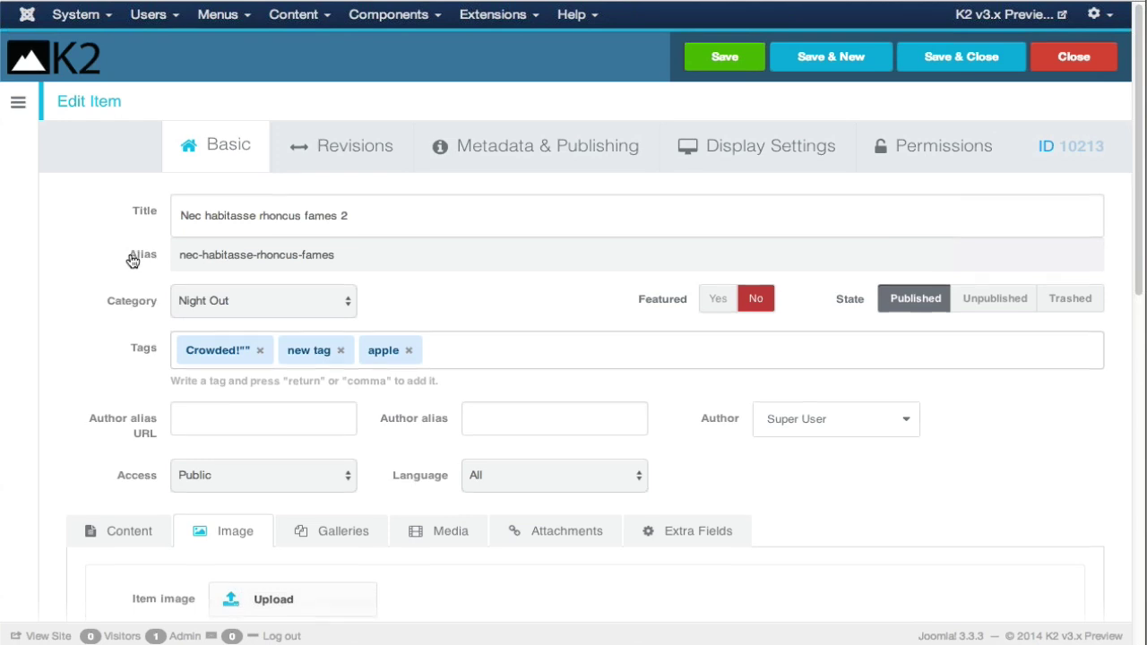
Step: Open the item's galleries section, add a blank gallery entry and examine its upload, Dropbox and URL source options
{"action": "scroll", "coordinate": [132, 260], "scroll_direction": "down", "scroll_amount": 3}
{"action": "left_click", "coordinate": [336, 342]}
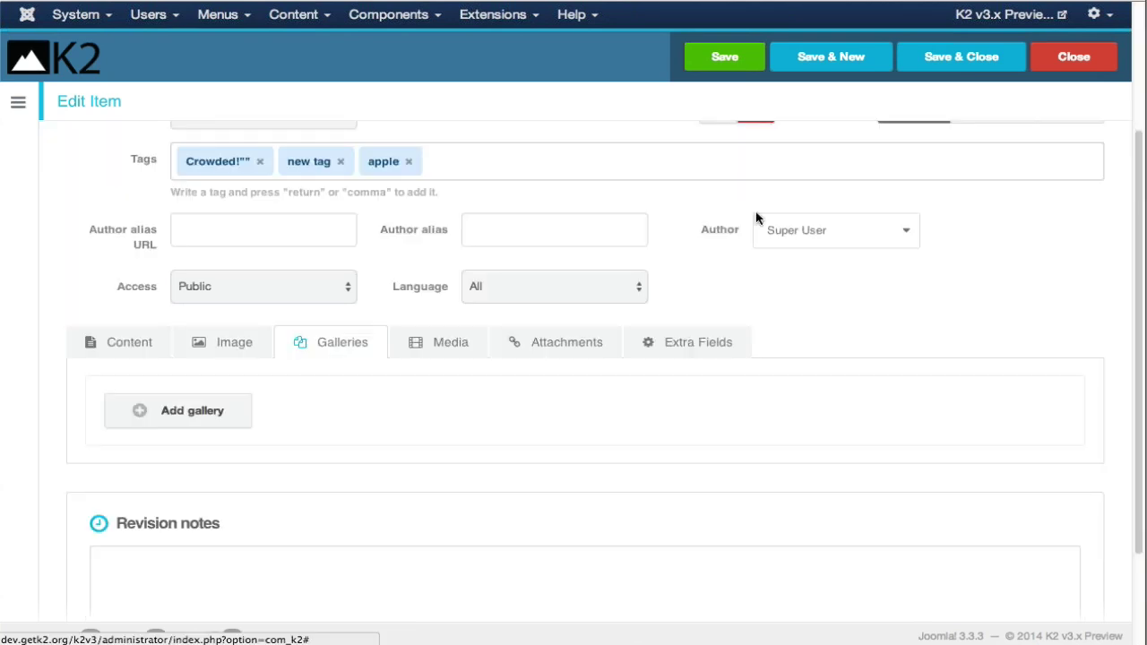
{"action": "scroll", "coordinate": [789, 219], "scroll_direction": "down", "scroll_amount": 2}
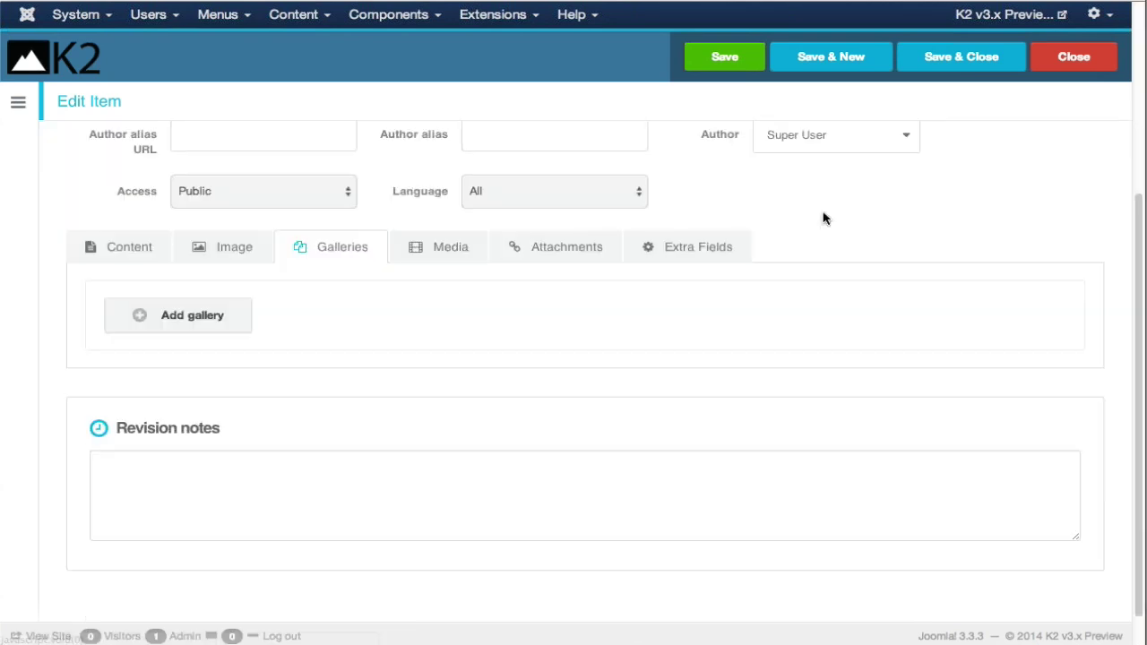
{"action": "left_click", "coordinate": [174, 311]}
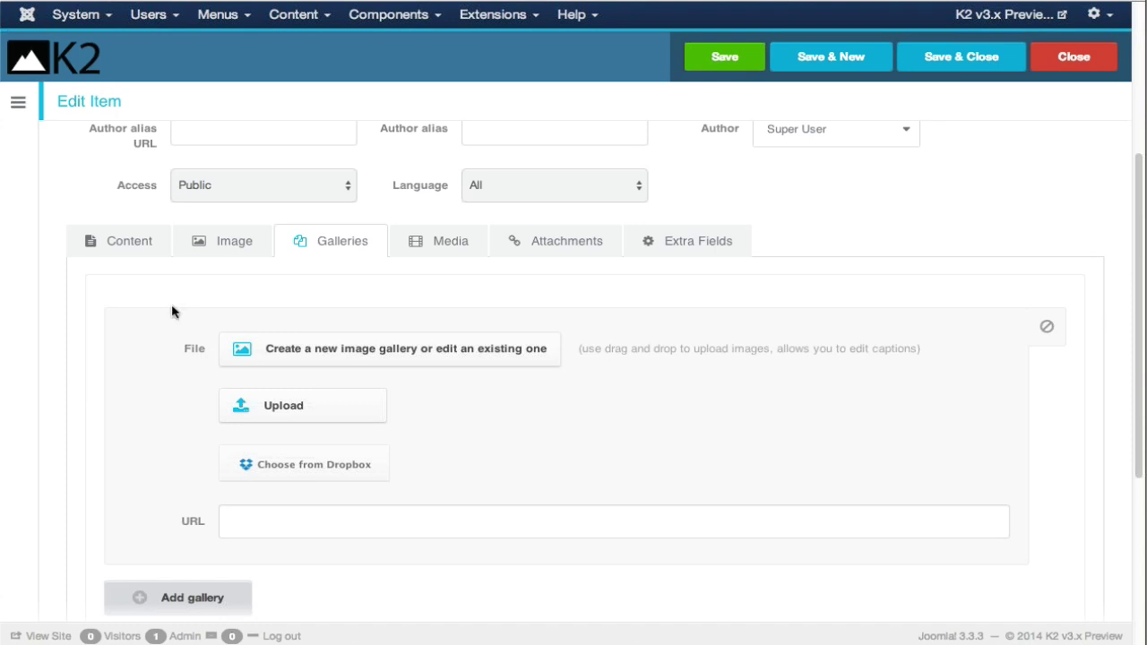
{"action": "scroll", "coordinate": [177, 311], "scroll_direction": "down", "scroll_amount": 1}
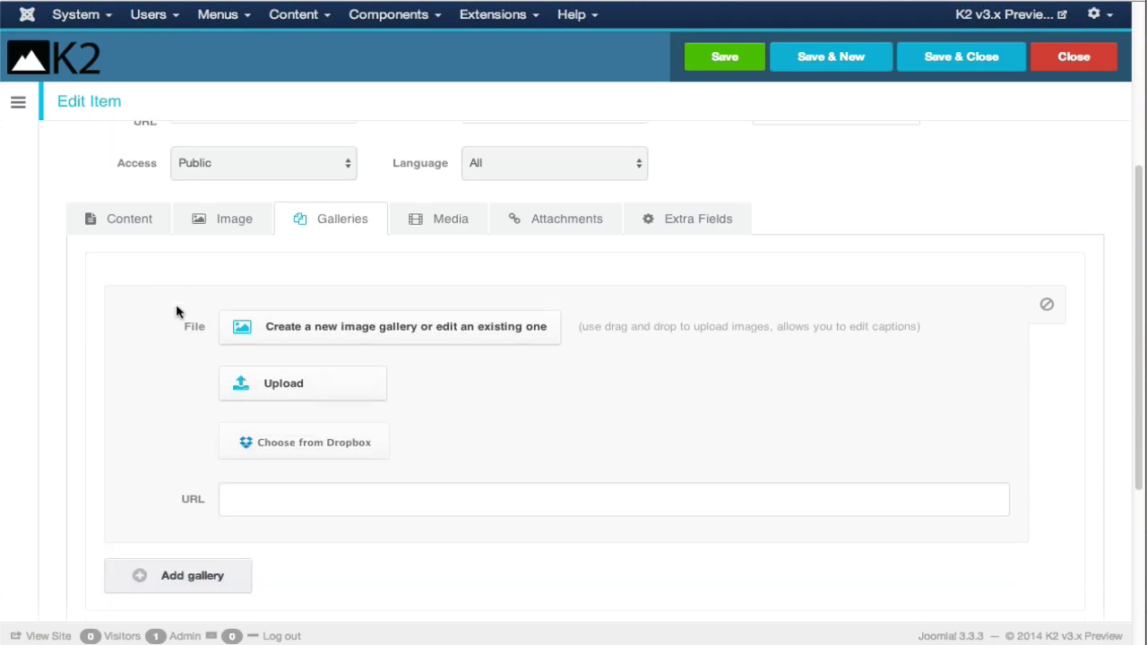
{"action": "scroll", "coordinate": [177, 311], "scroll_direction": "down", "scroll_amount": 2}
{"action": "scroll", "coordinate": [355, 387], "scroll_direction": "up", "scroll_amount": 1}
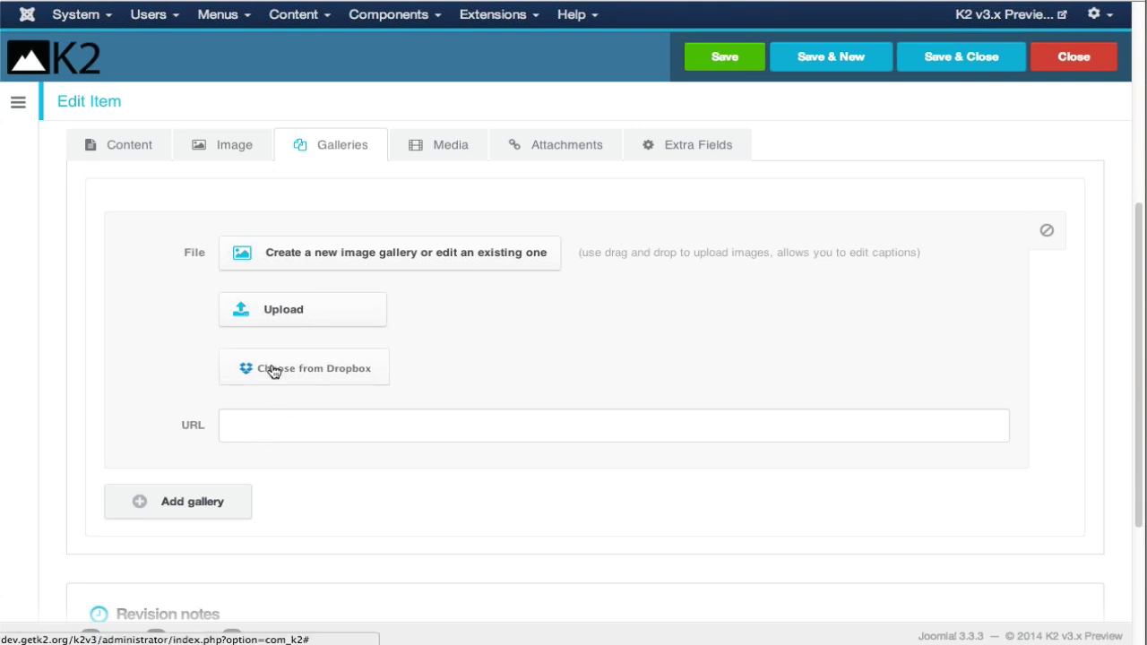
Step: Open the item's media section, add a blank media entry and examine its source, provider, embed, caption and credits fields
{"action": "left_click", "coordinate": [455, 154]}
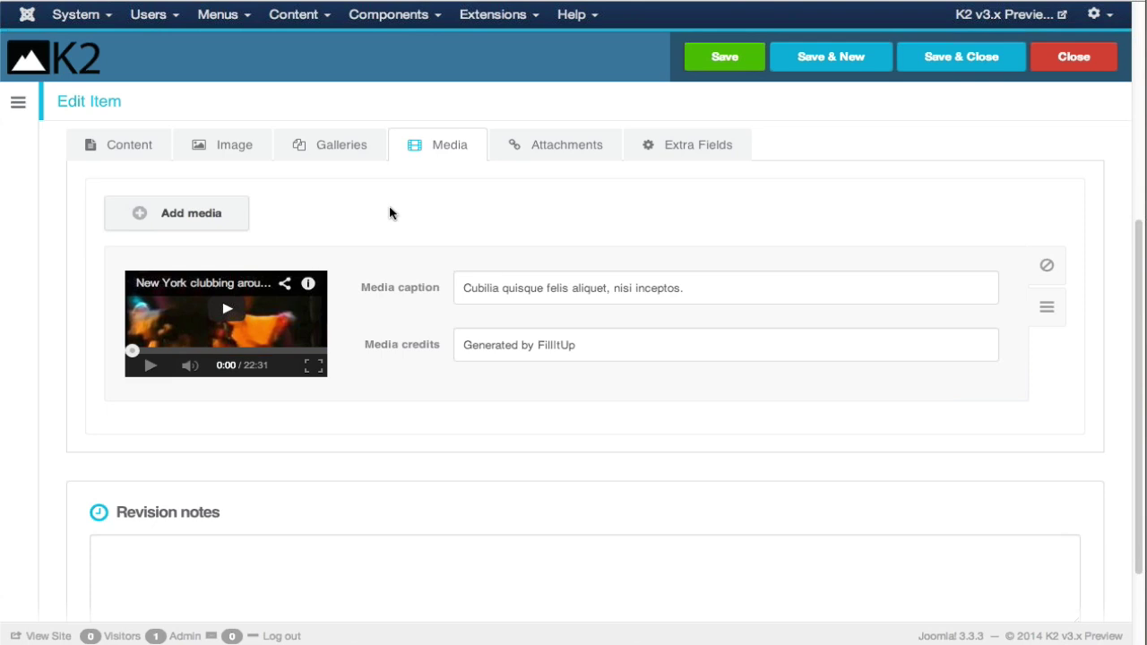
{"action": "left_click", "coordinate": [201, 215]}
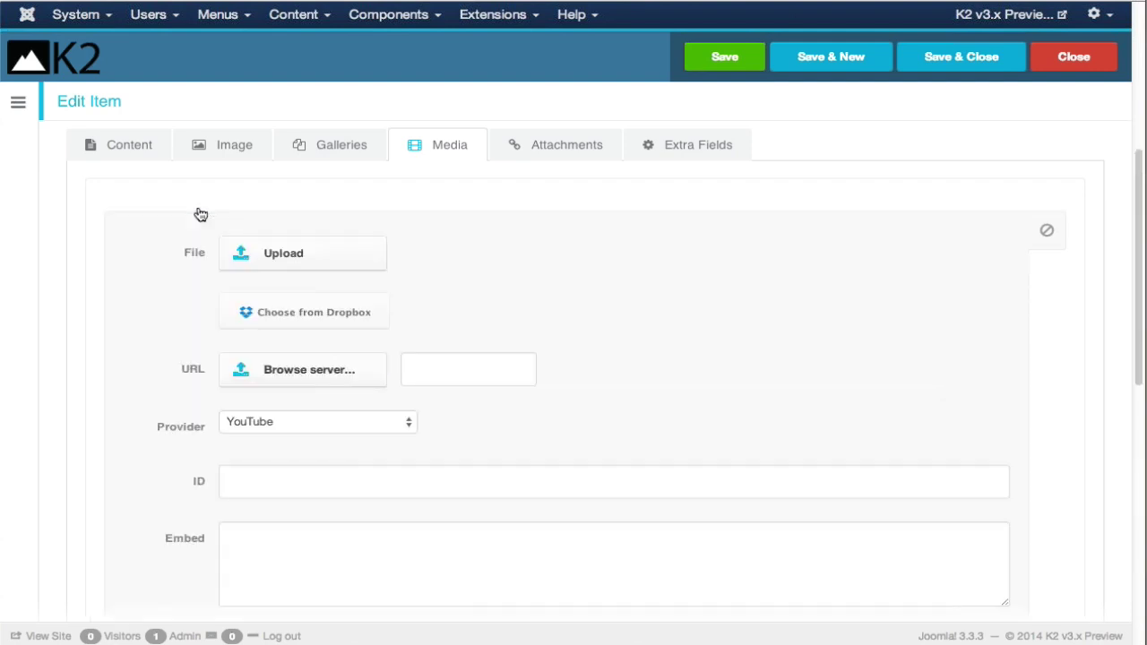
{"action": "scroll", "coordinate": [681, 215], "scroll_direction": "down", "scroll_amount": 5}
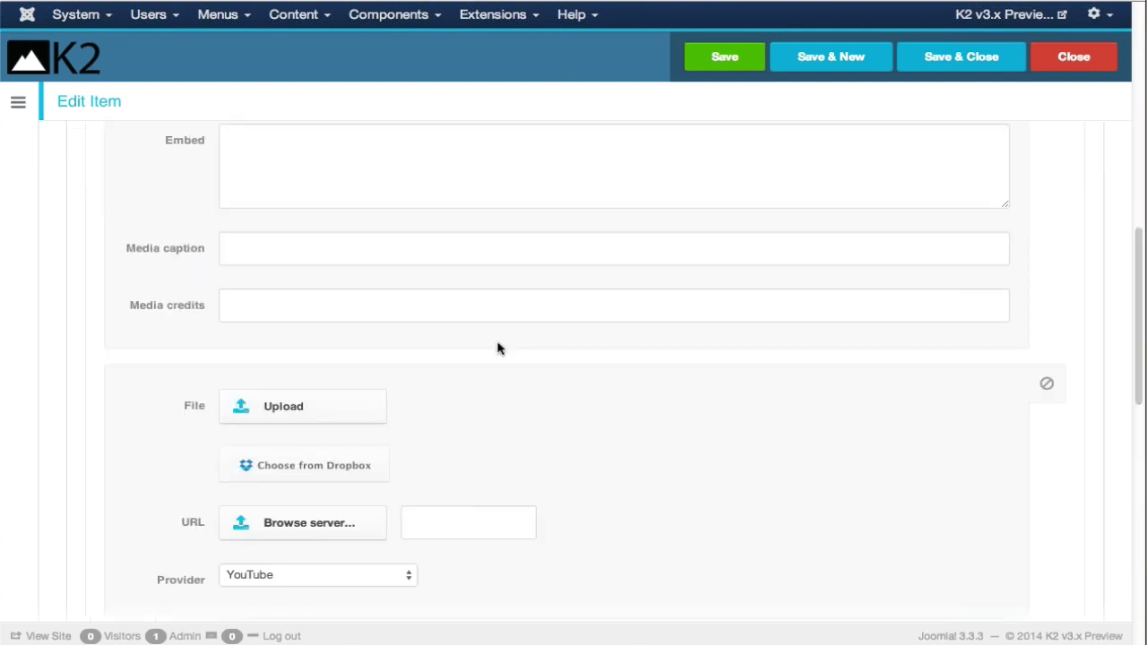
{"action": "scroll", "coordinate": [642, 334], "scroll_direction": "down", "scroll_amount": 5}
{"action": "scroll", "coordinate": [642, 333], "scroll_direction": "up", "scroll_amount": 1}
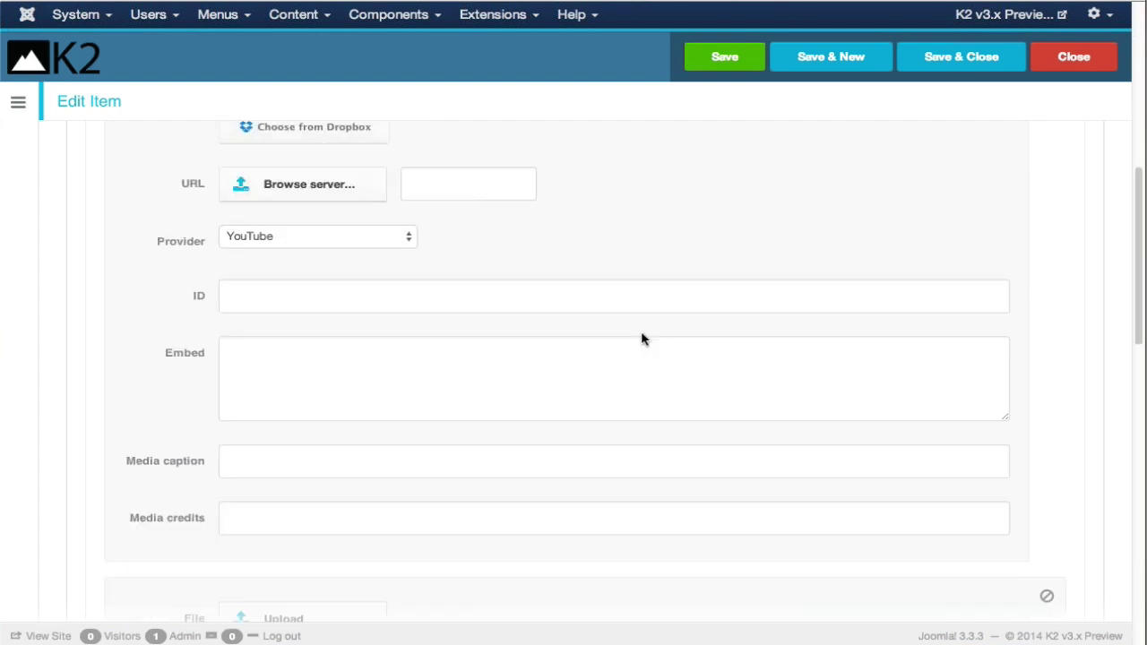
{"action": "scroll", "coordinate": [640, 358], "scroll_direction": "up", "scroll_amount": 5}
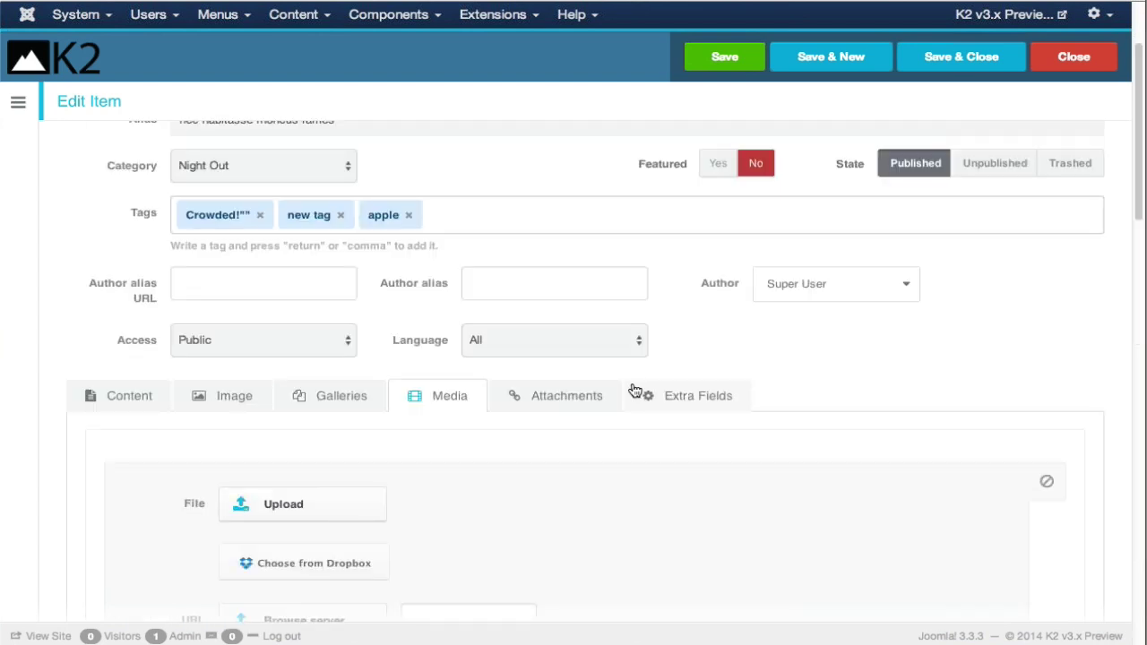
Step: Open the item's attachments section, add a blank attachment and examine its file source, name and title fields
{"action": "left_click", "coordinate": [628, 395]}
{"action": "scroll", "coordinate": [878, 336], "scroll_direction": "down", "scroll_amount": 1}
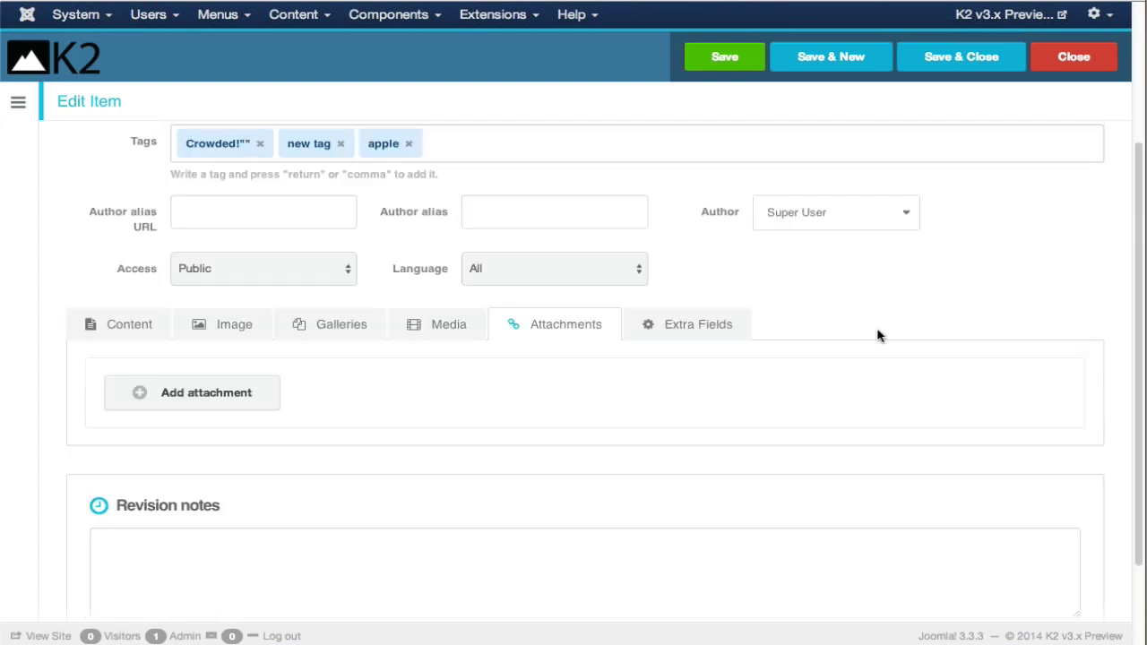
{"action": "scroll", "coordinate": [877, 336], "scroll_direction": "down", "scroll_amount": 2}
{"action": "left_click", "coordinate": [272, 285]}
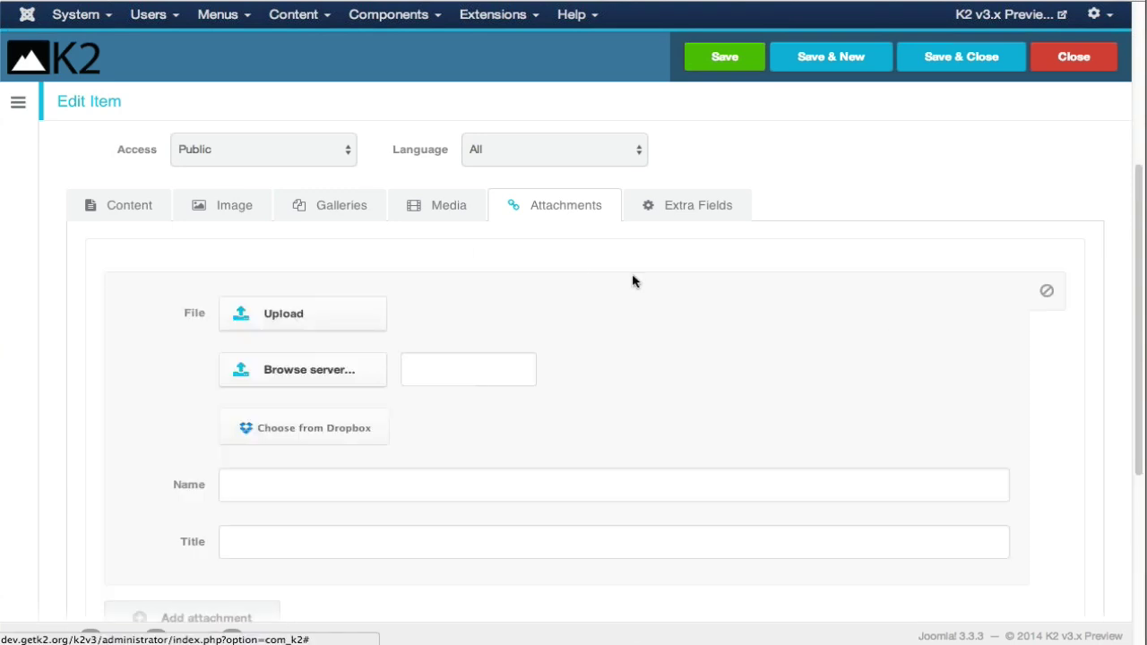
{"action": "scroll", "coordinate": [633, 282], "scroll_direction": "down", "scroll_amount": 2}
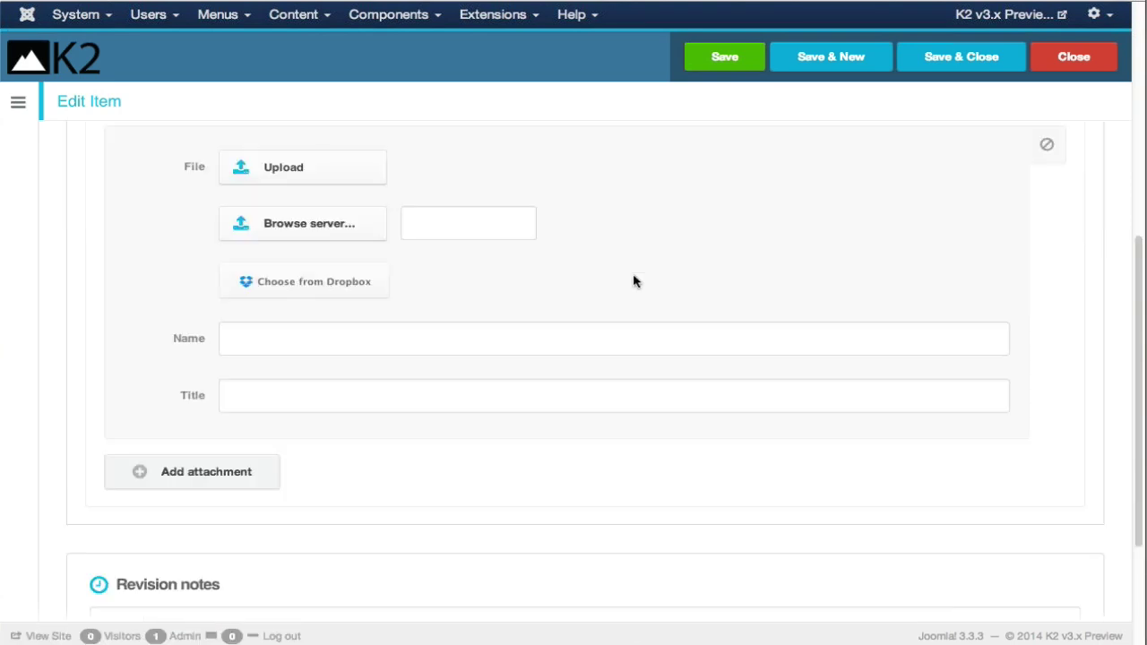
{"action": "scroll", "coordinate": [634, 281], "scroll_direction": "down", "scroll_amount": 1}
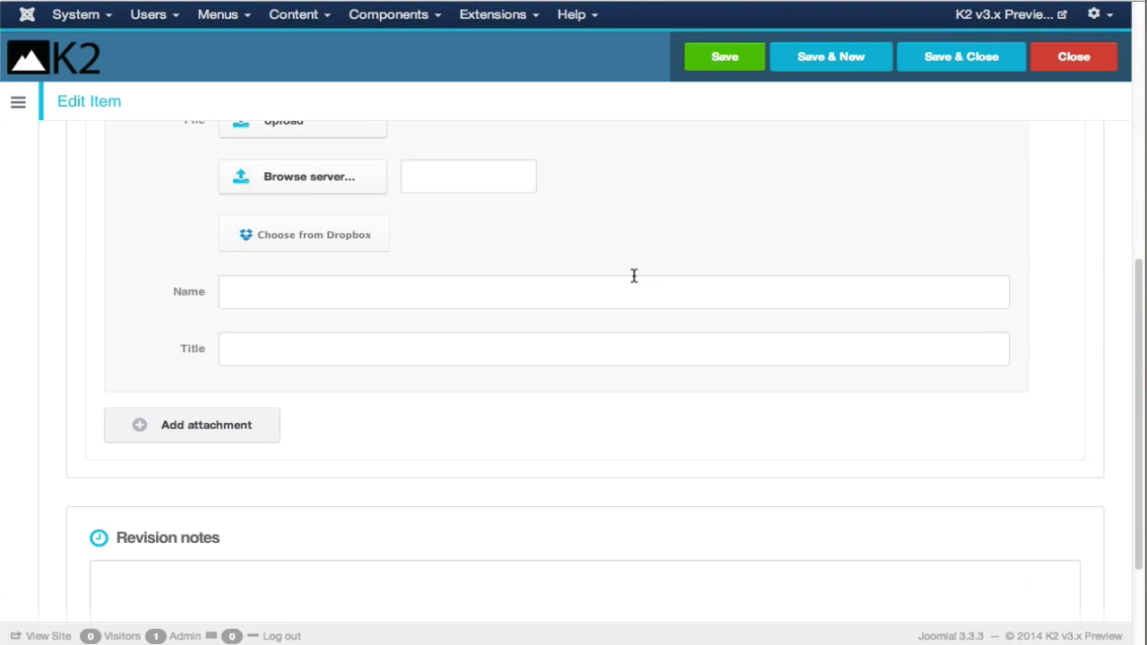
{"action": "scroll", "coordinate": [633, 278], "scroll_direction": "up", "scroll_amount": 1}
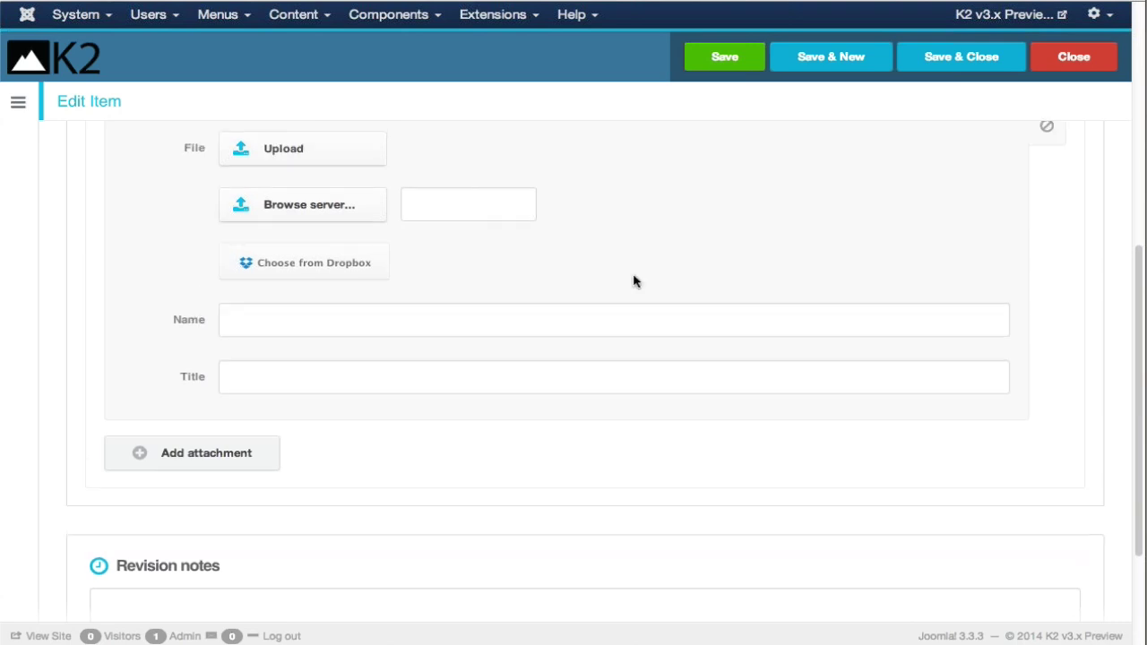
{"action": "scroll", "coordinate": [634, 282], "scroll_direction": "up", "scroll_amount": 1}
{"action": "scroll", "coordinate": [634, 282], "scroll_direction": "up", "scroll_amount": 3}
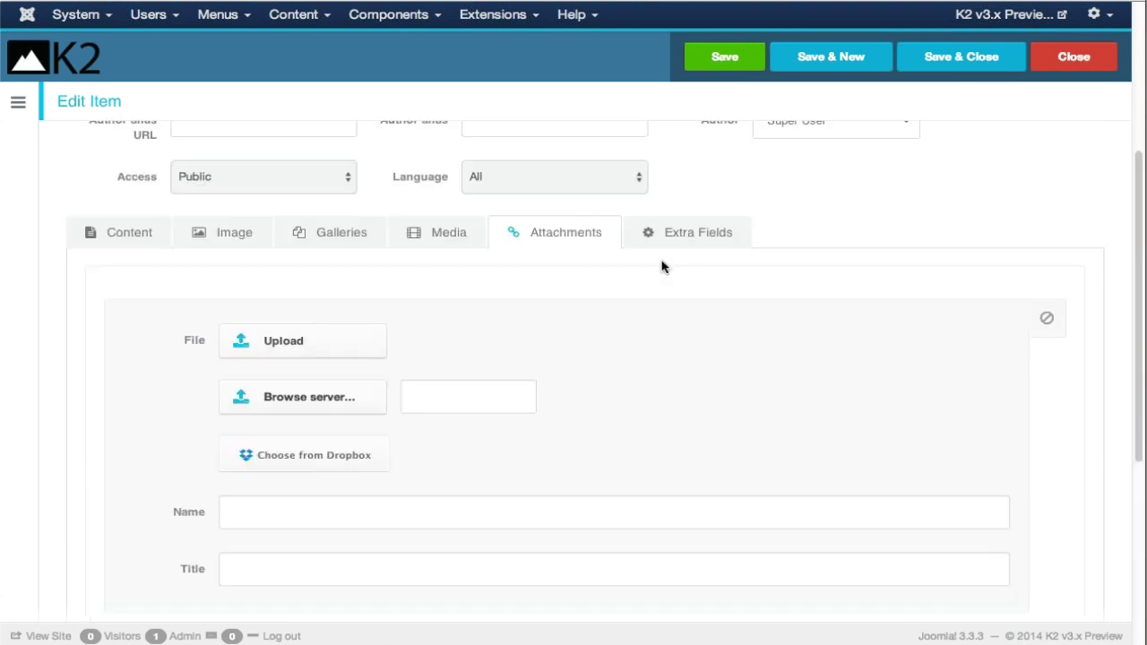
Step: Open the item's extra fields section and survey the field types it offers
{"action": "left_click", "coordinate": [698, 232]}
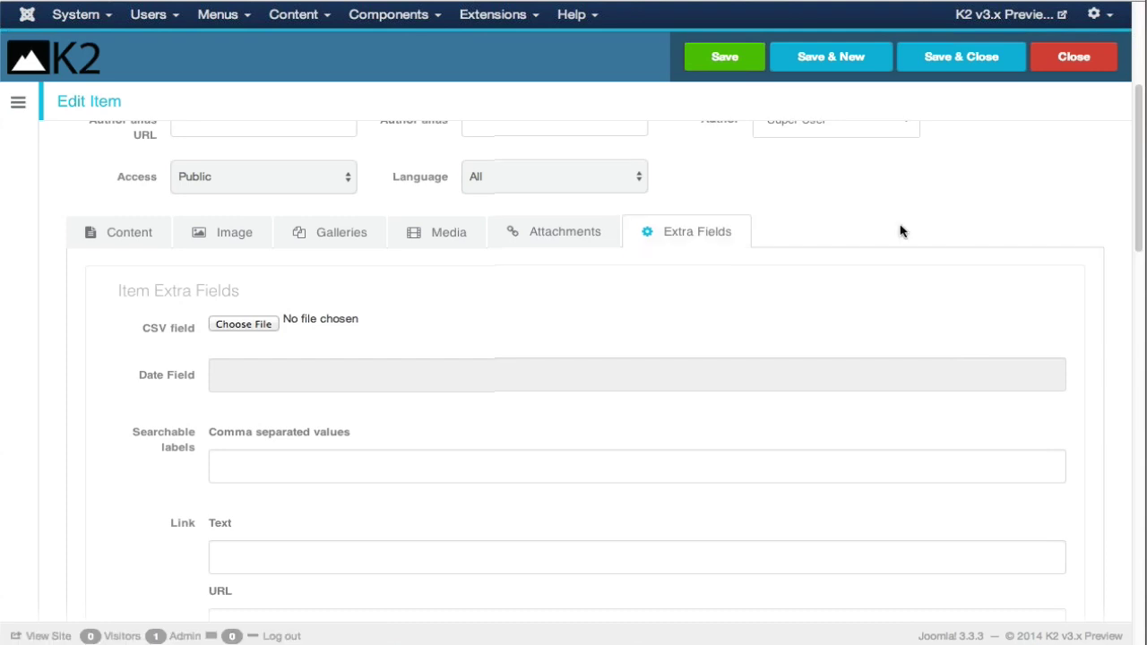
{"action": "scroll", "coordinate": [902, 231], "scroll_direction": "down", "scroll_amount": 10}
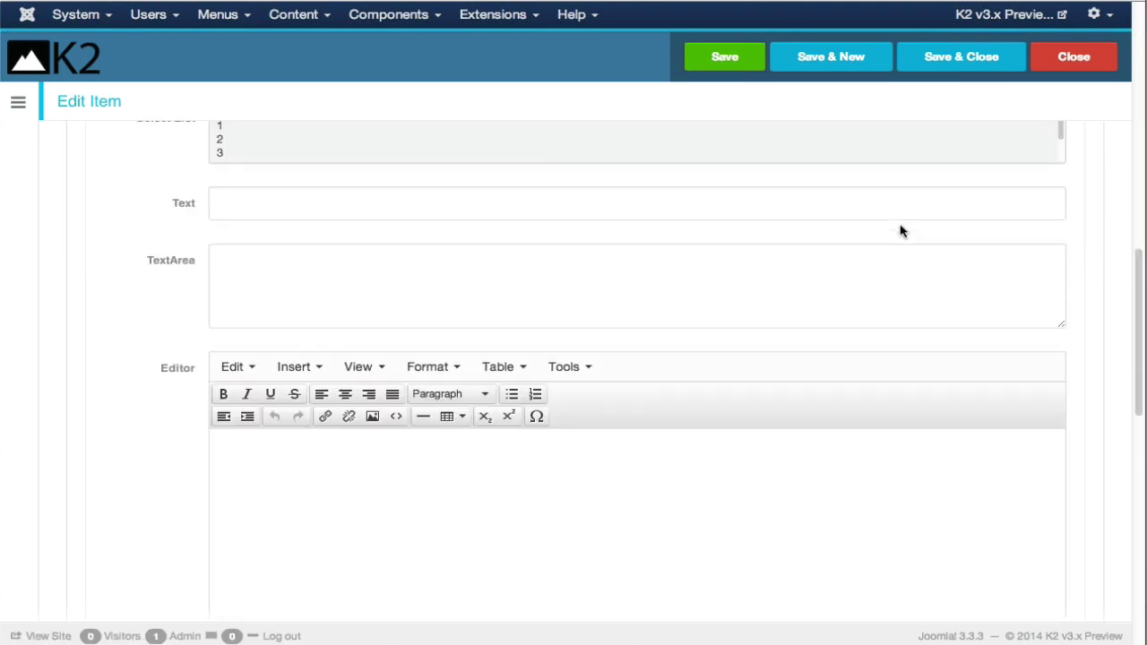
{"action": "scroll", "coordinate": [902, 232], "scroll_direction": "up", "scroll_amount": 10}
{"action": "scroll", "coordinate": [902, 231], "scroll_direction": "up", "scroll_amount": 1}
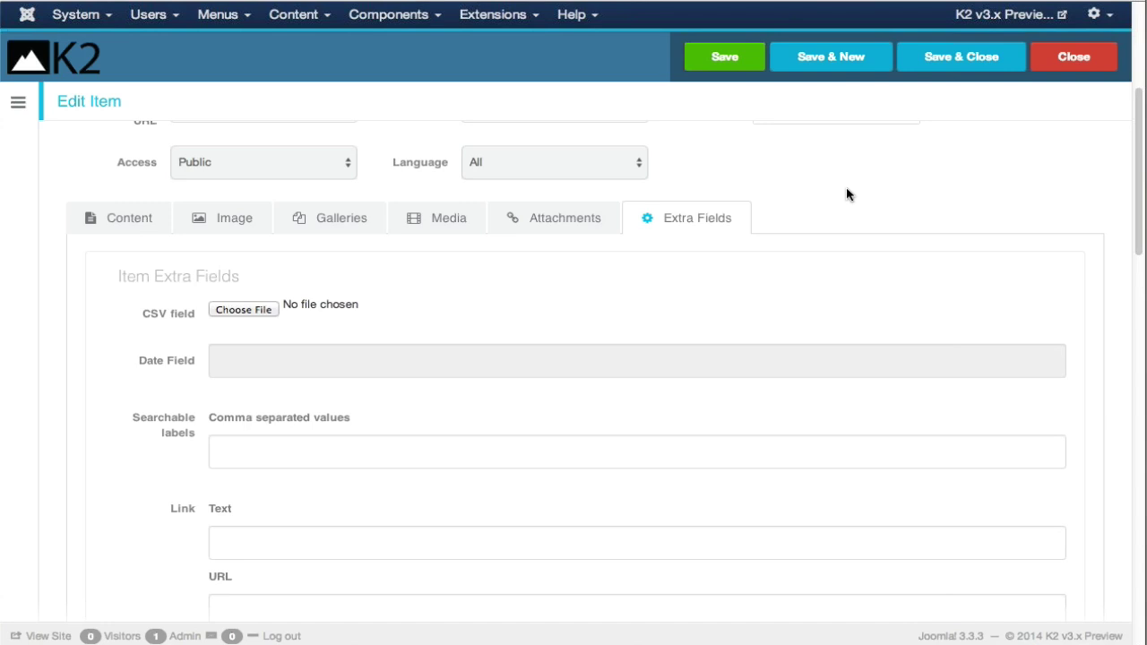
{"action": "scroll", "coordinate": [848, 195], "scroll_direction": "down", "scroll_amount": 1}
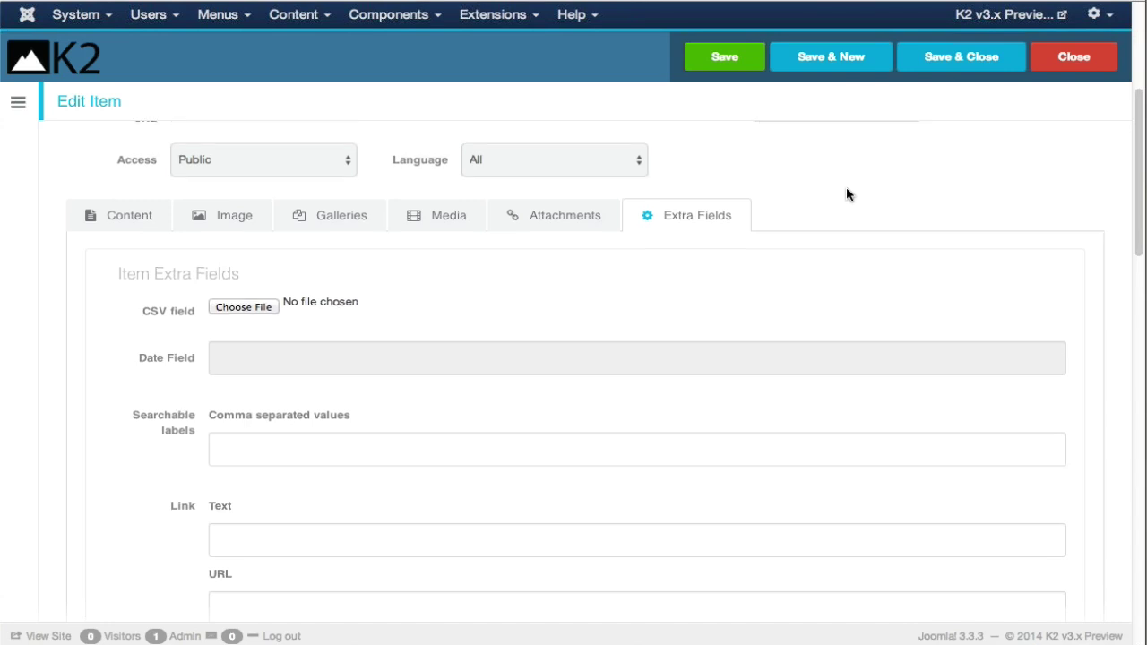
Step: Examine the individual extra fields, including CSV, date, searchable labels, link, radio buttons, select list, text, text area and editor
{"action": "scroll", "coordinate": [848, 195], "scroll_direction": "down", "scroll_amount": 3}
{"action": "scroll", "coordinate": [848, 194], "scroll_direction": "down", "scroll_amount": 1}
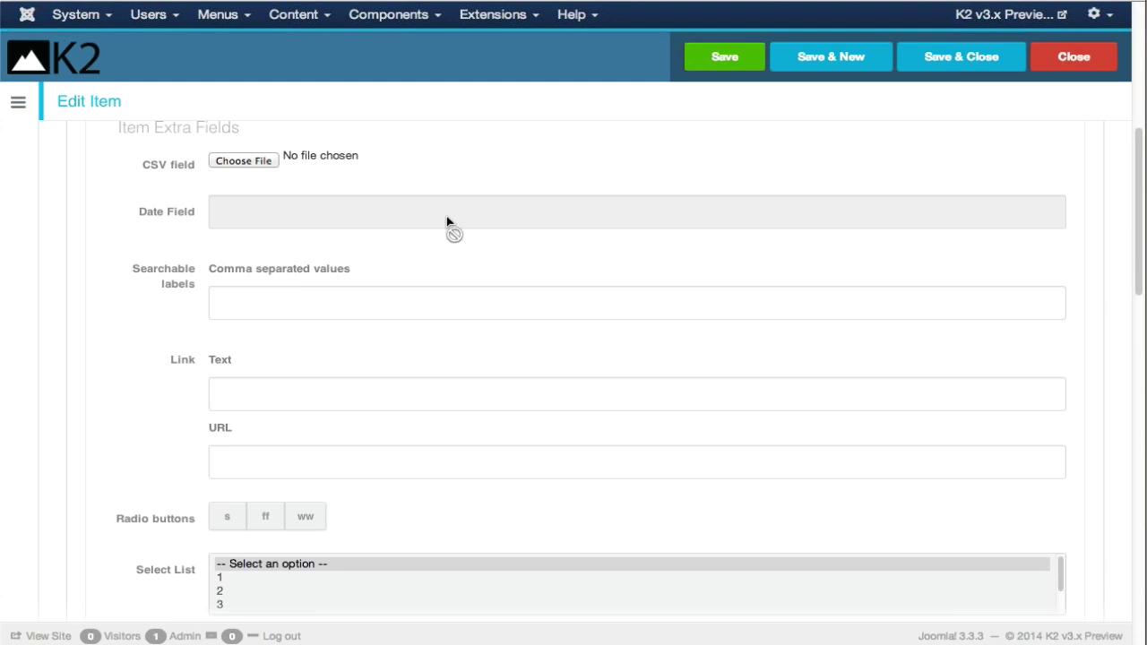
{"action": "scroll", "coordinate": [448, 222], "scroll_direction": "up", "scroll_amount": 1}
{"action": "scroll", "coordinate": [449, 223], "scroll_direction": "down", "scroll_amount": 1}
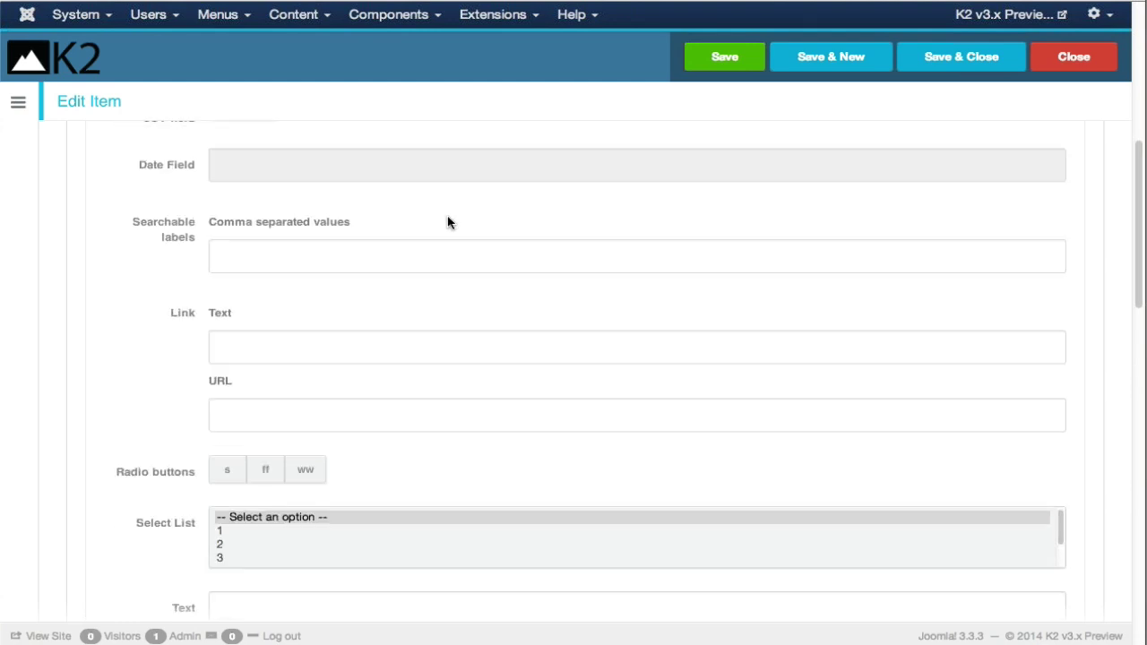
{"action": "scroll", "coordinate": [448, 222], "scroll_direction": "down", "scroll_amount": 1}
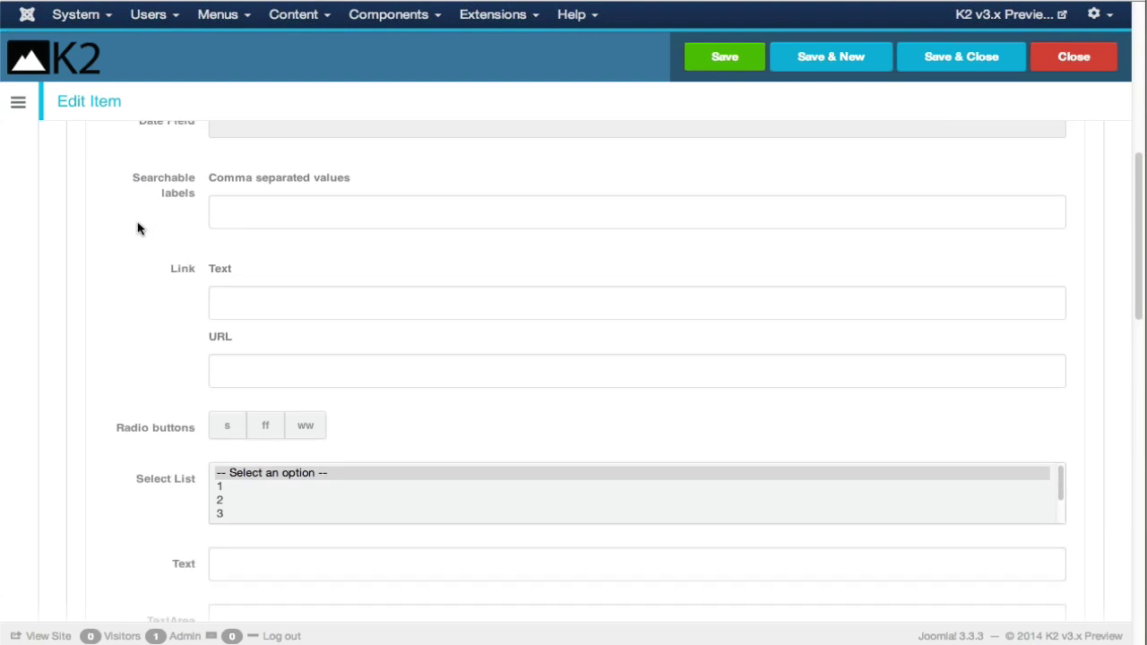
{"action": "scroll", "coordinate": [137, 227], "scroll_direction": "down", "scroll_amount": 1}
{"action": "scroll", "coordinate": [137, 228], "scroll_direction": "down", "scroll_amount": 5}
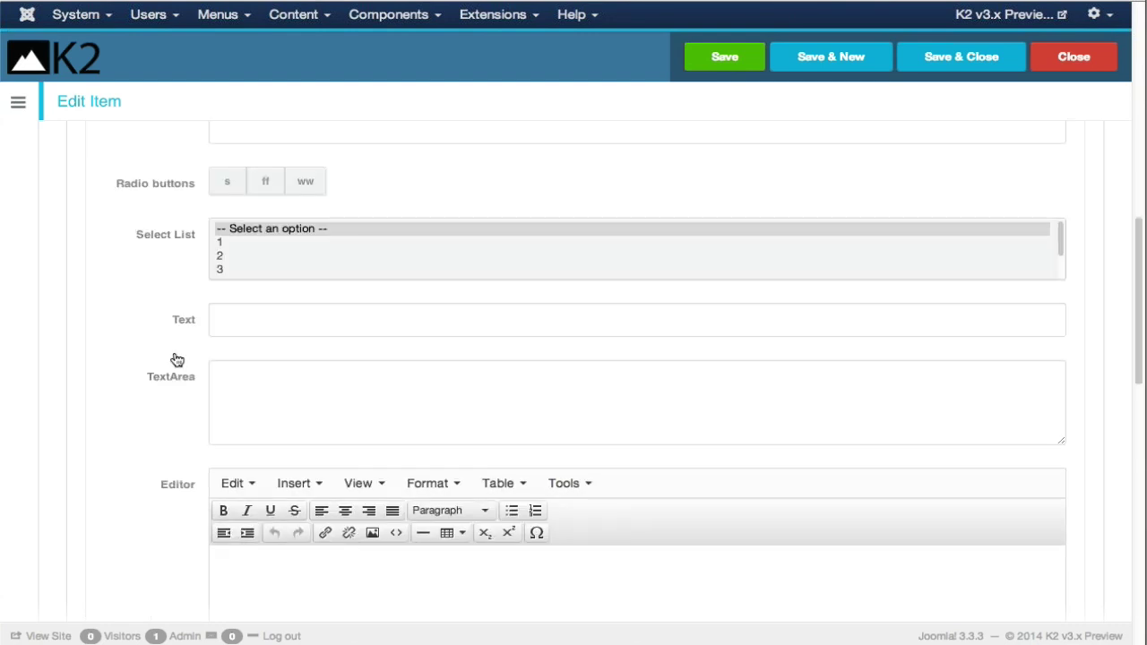
{"action": "scroll", "coordinate": [169, 320], "scroll_direction": "down", "scroll_amount": 7}
{"action": "scroll", "coordinate": [167, 320], "scroll_direction": "up", "scroll_amount": 6}
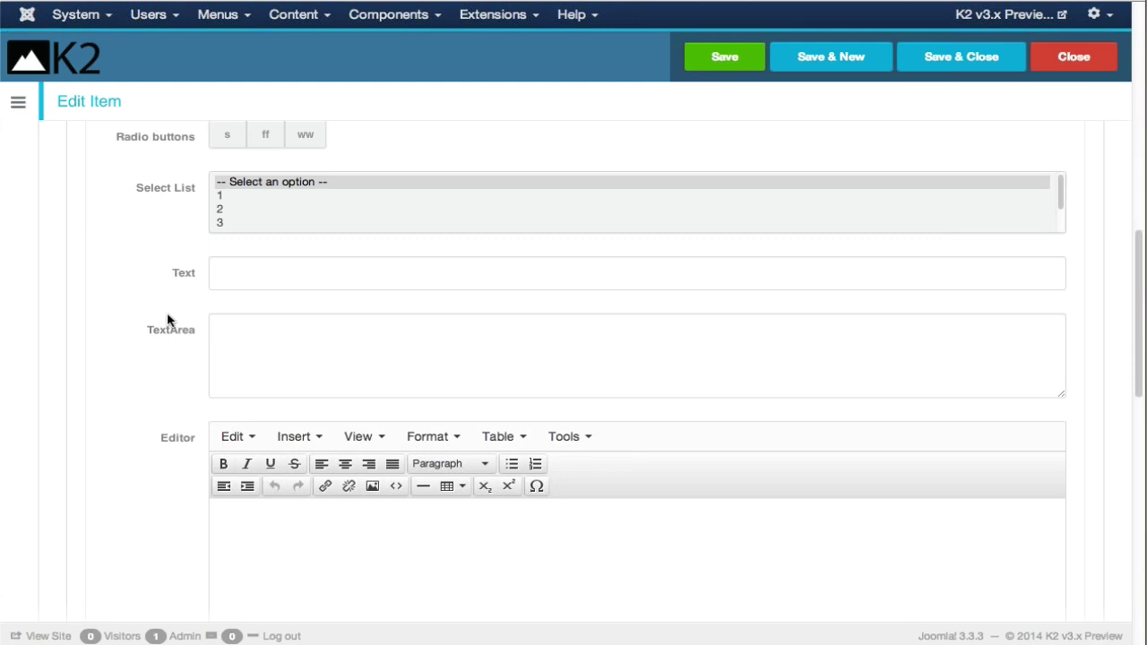
{"action": "scroll", "coordinate": [167, 320], "scroll_direction": "up", "scroll_amount": 7}
{"action": "scroll", "coordinate": [168, 320], "scroll_direction": "up", "scroll_amount": 4}
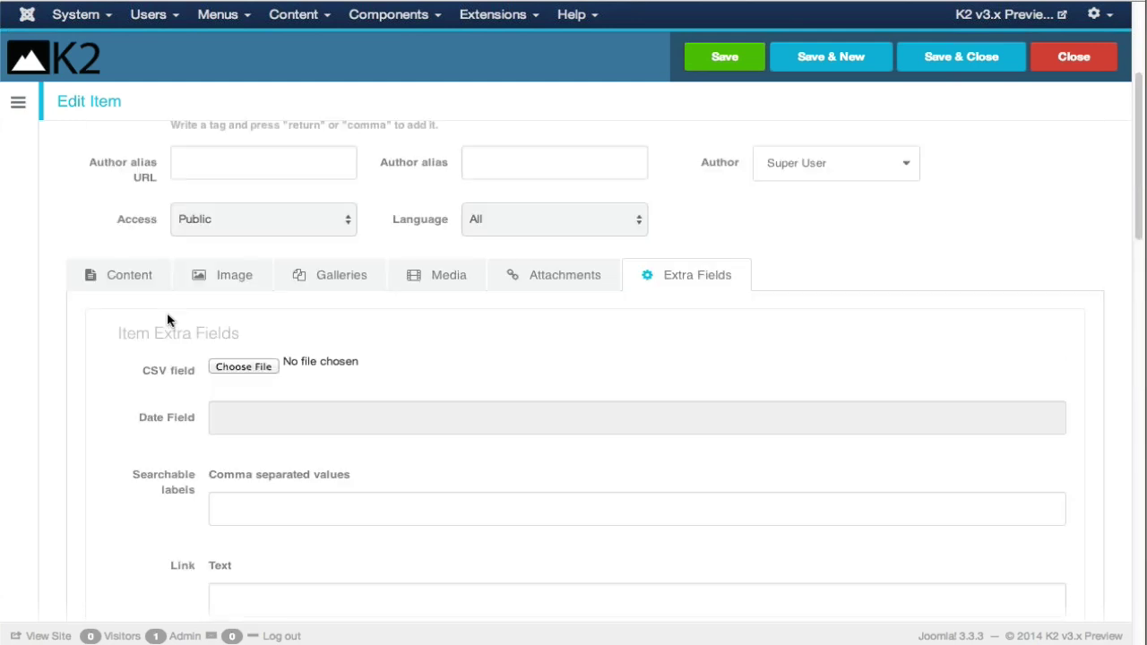
{"action": "scroll", "coordinate": [168, 315], "scroll_direction": "down", "scroll_amount": 1}
{"action": "scroll", "coordinate": [167, 315], "scroll_direction": "down", "scroll_amount": 3}
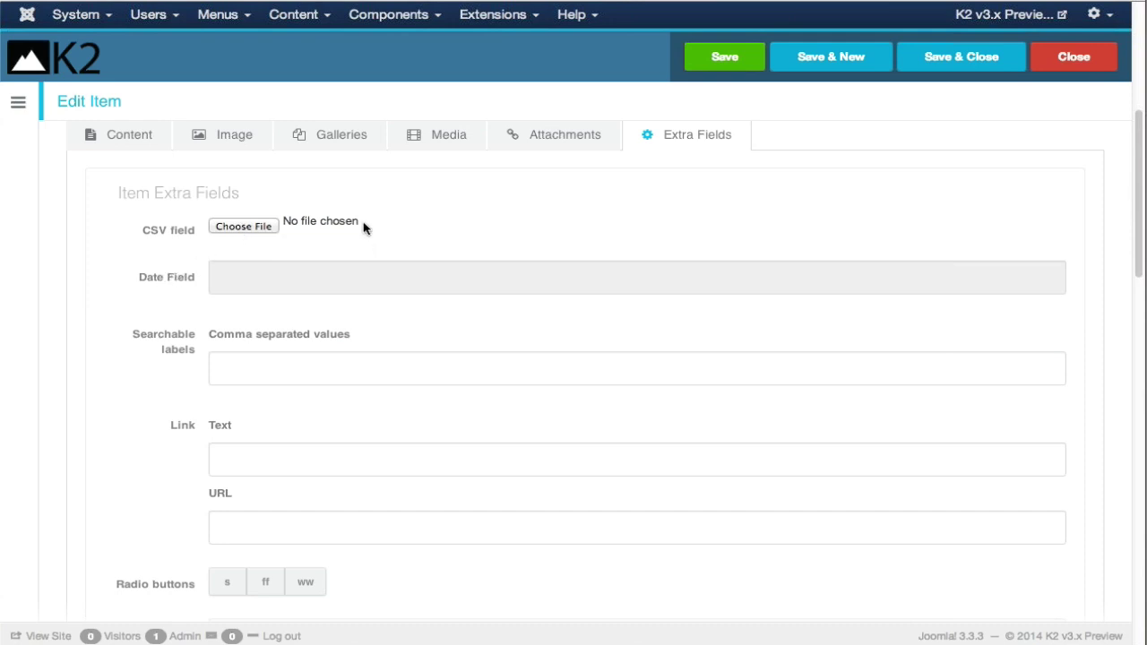
{"action": "scroll", "coordinate": [363, 227], "scroll_direction": "up", "scroll_amount": 1}
{"action": "scroll", "coordinate": [363, 227], "scroll_direction": "up", "scroll_amount": 3}
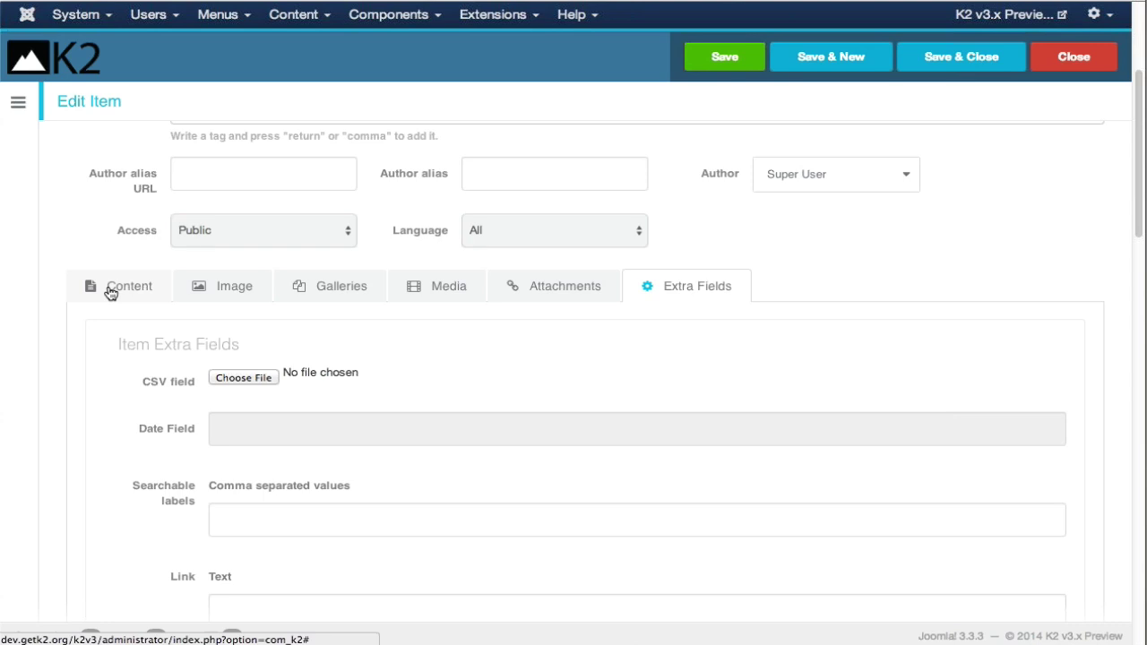
Step: Return to the item's content section, review the introtext and leave the edit form for the items list
{"action": "left_click", "coordinate": [110, 293]}
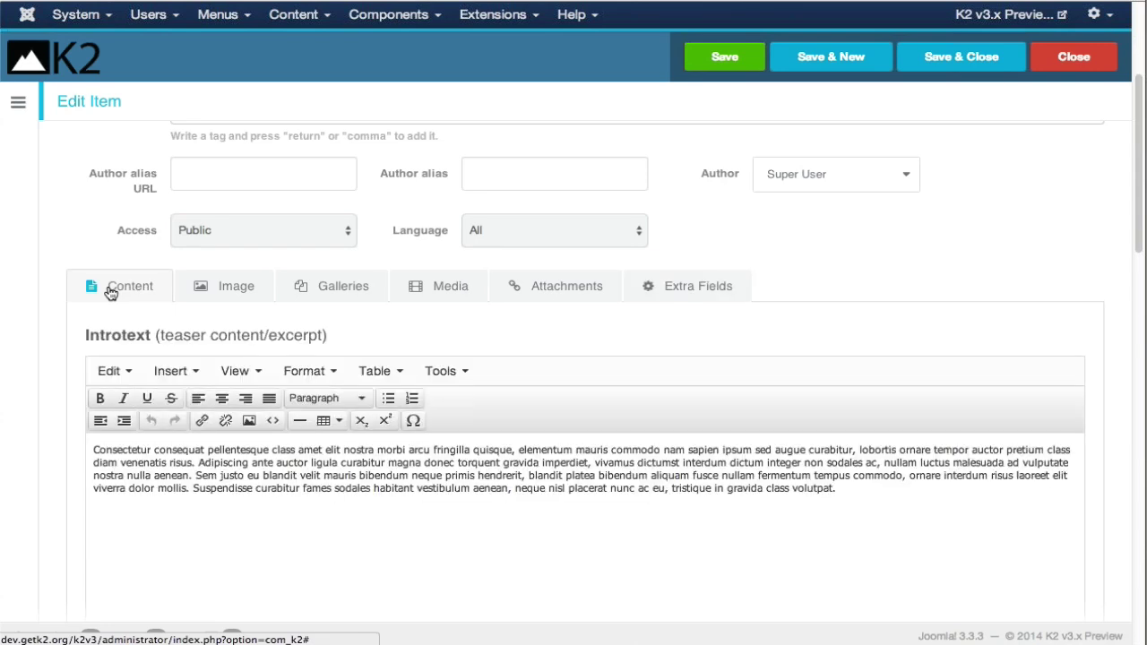
{"action": "scroll", "coordinate": [1044, 273], "scroll_direction": "up", "scroll_amount": 5}
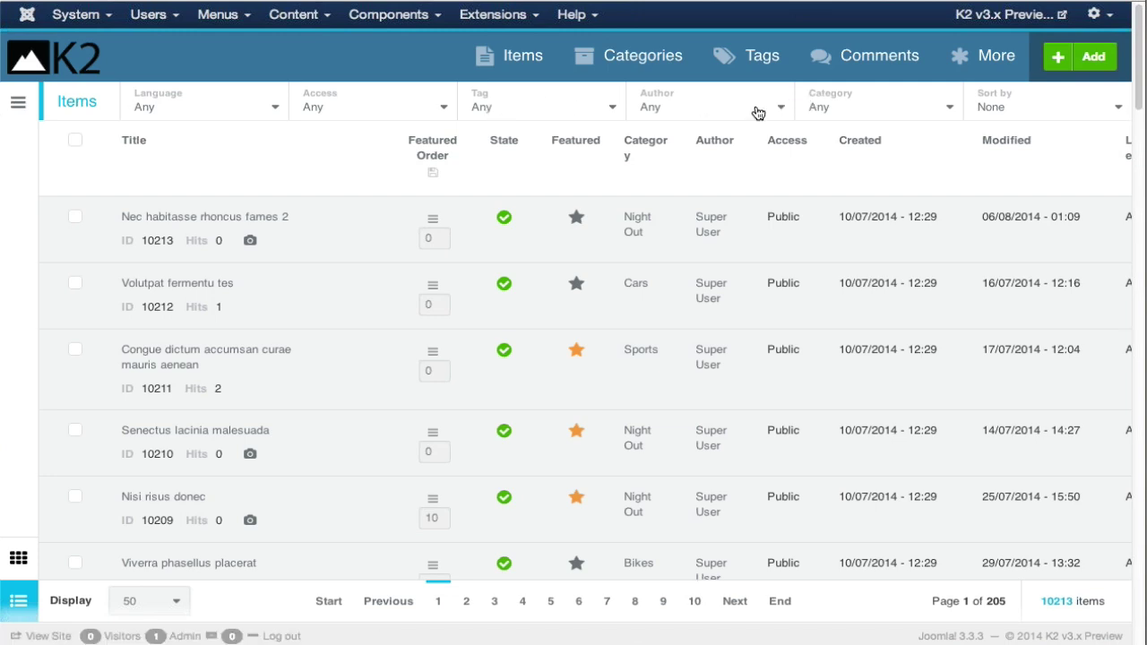
Step: Filter the items list by the Cars category
{"action": "left_click", "coordinate": [908, 108]}
{"action": "left_click", "coordinate": [852, 213]}
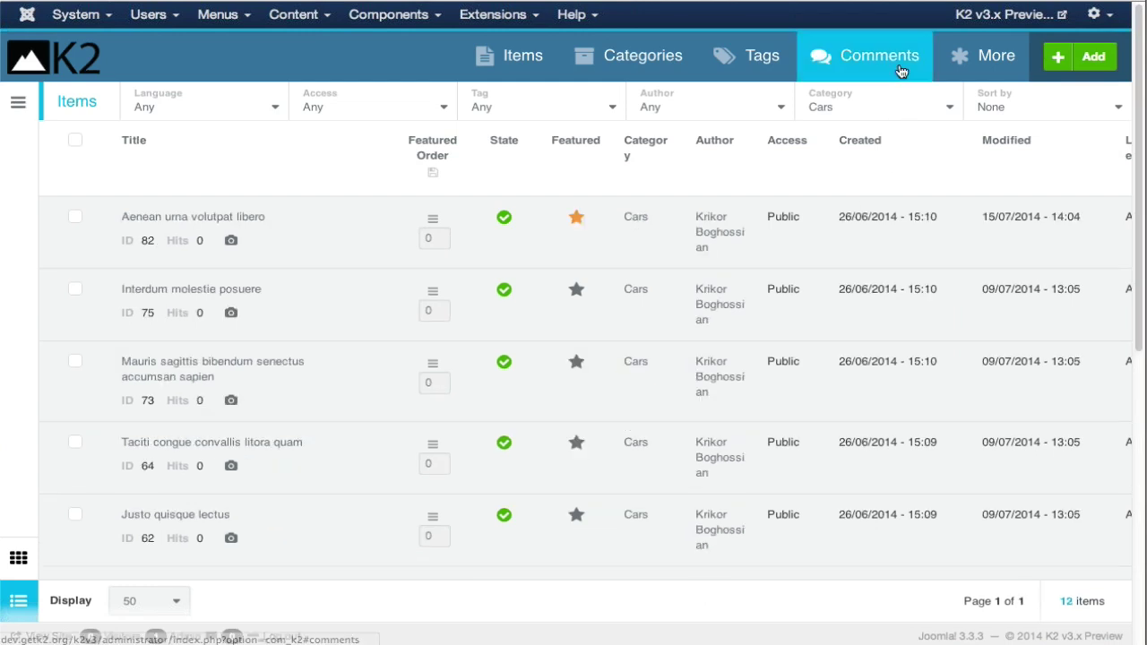
Step: Sort the items list by Category (Ascending) and filter it by the Cities category
{"action": "left_click", "coordinate": [1047, 109]}
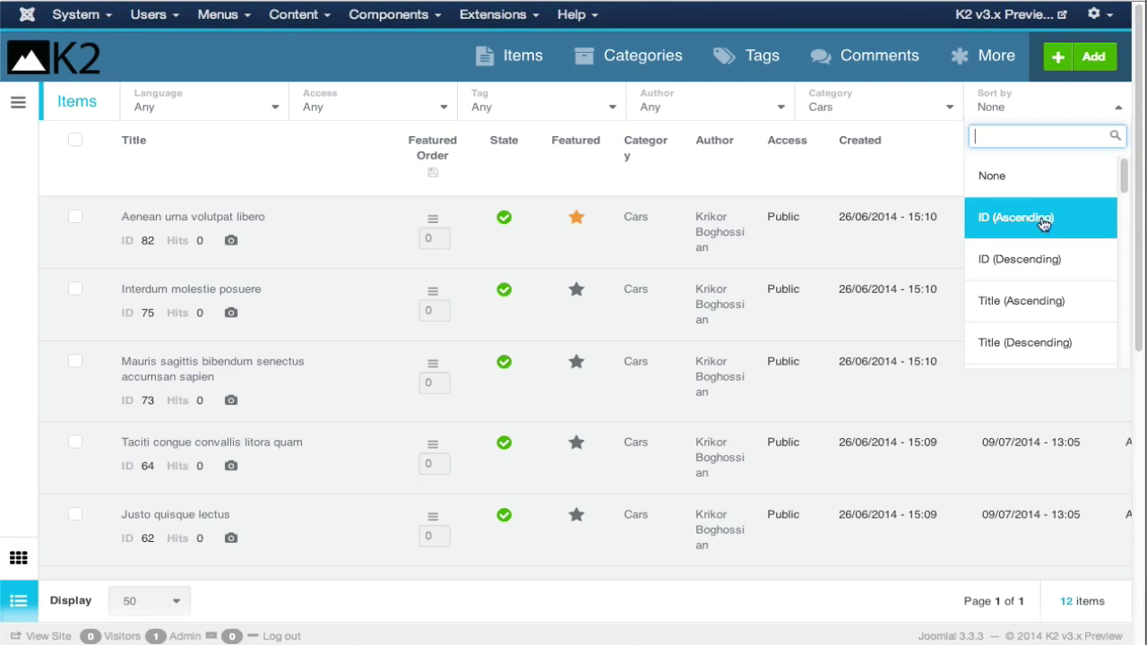
{"action": "scroll", "coordinate": [1042, 229], "scroll_direction": "down", "scroll_amount": 1}
{"action": "scroll", "coordinate": [1044, 224], "scroll_direction": "down", "scroll_amount": 3}
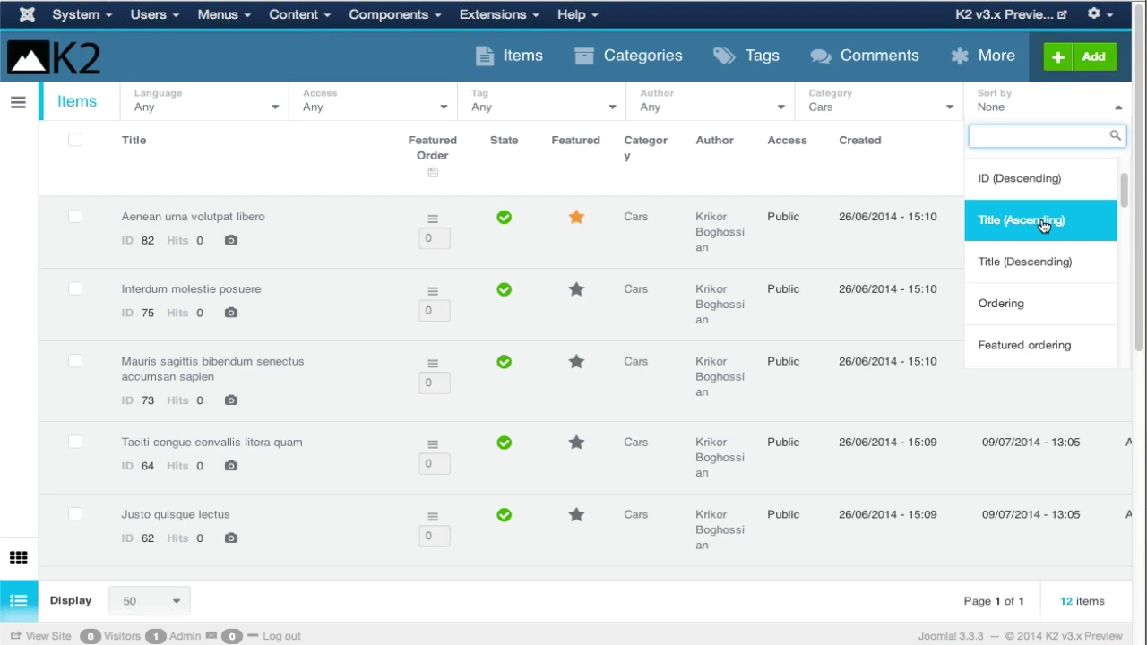
{"action": "scroll", "coordinate": [1042, 228], "scroll_direction": "down", "scroll_amount": 5}
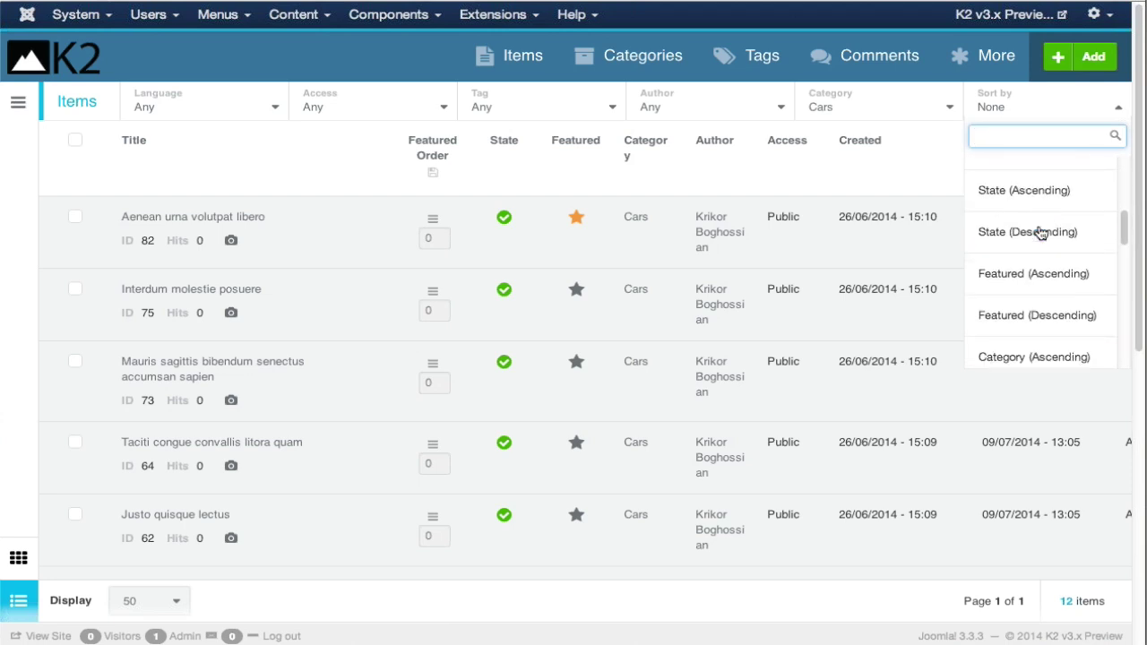
{"action": "scroll", "coordinate": [1040, 233], "scroll_direction": "down", "scroll_amount": 3}
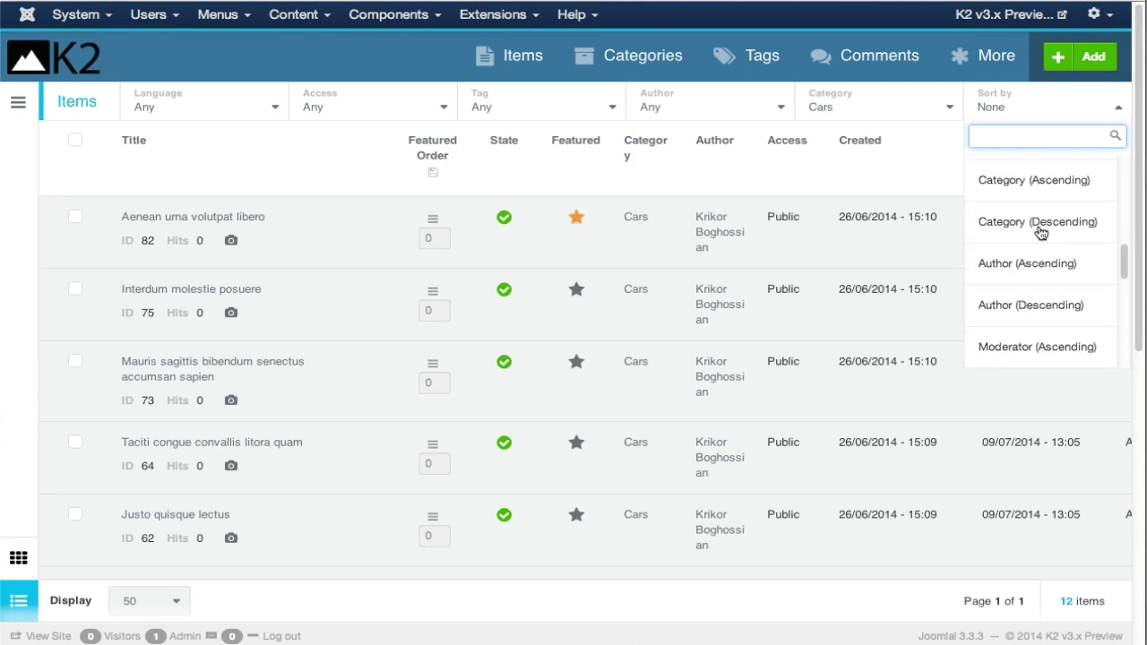
{"action": "left_click", "coordinate": [986, 180]}
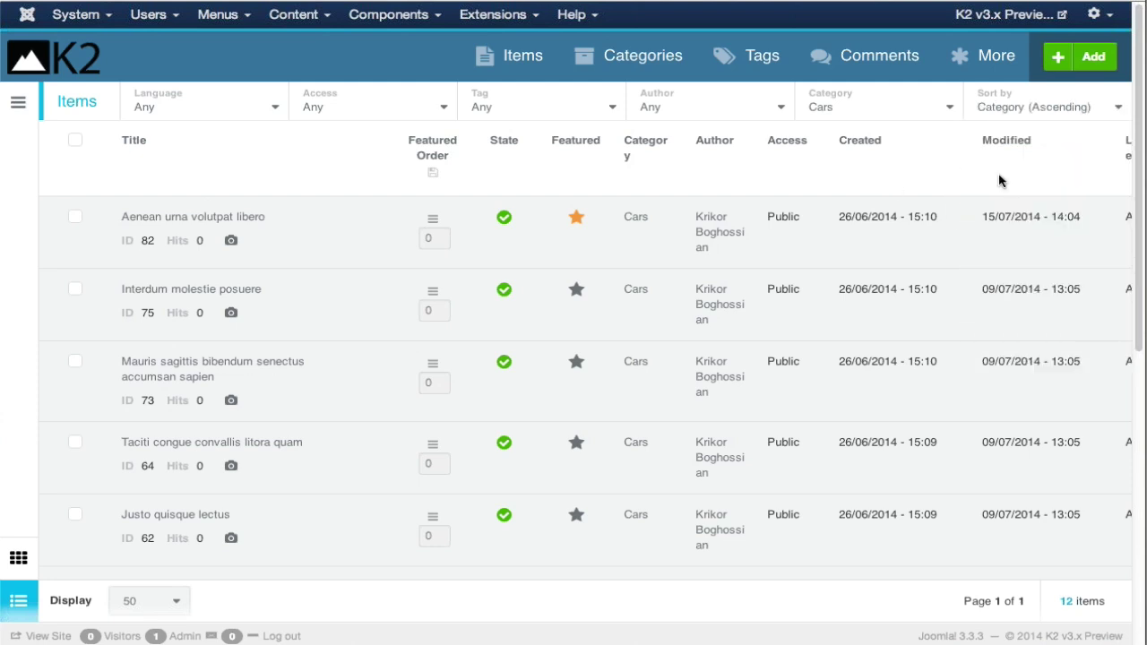
{"action": "left_click", "coordinate": [848, 104]}
{"action": "left_click", "coordinate": [817, 251]}
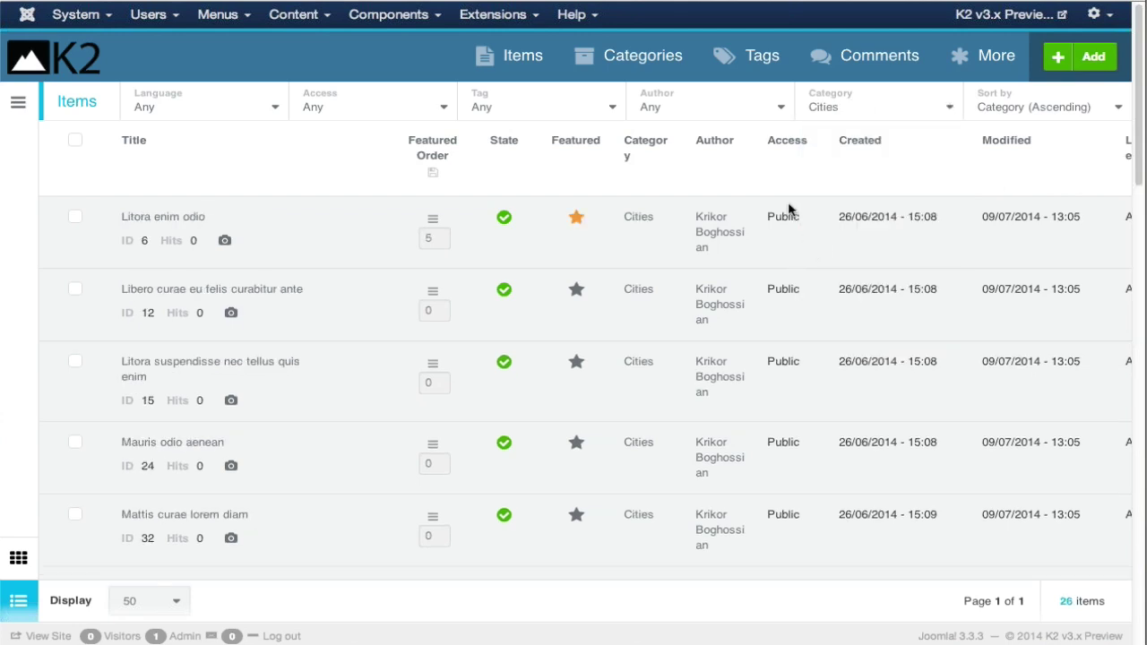
Step: Filter the Cities items by one author, switch to a second author, and reset the author filter to Any
{"action": "left_click", "coordinate": [707, 109]}
{"action": "left_click", "coordinate": [675, 220]}
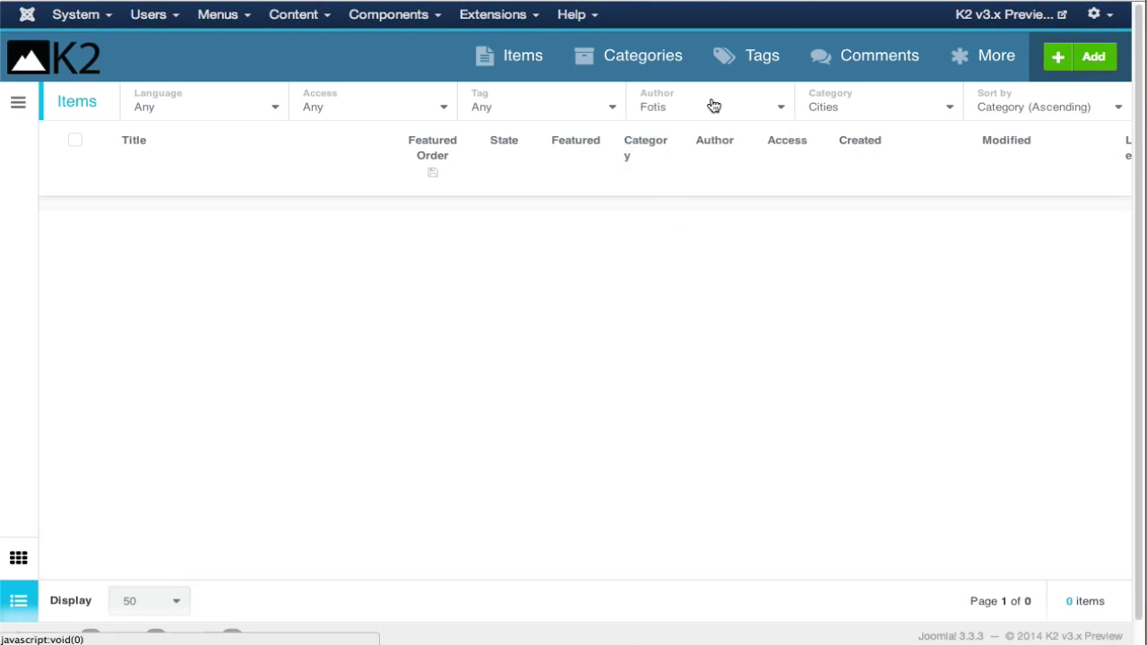
{"action": "left_click", "coordinate": [712, 107]}
{"action": "left_click", "coordinate": [653, 256]}
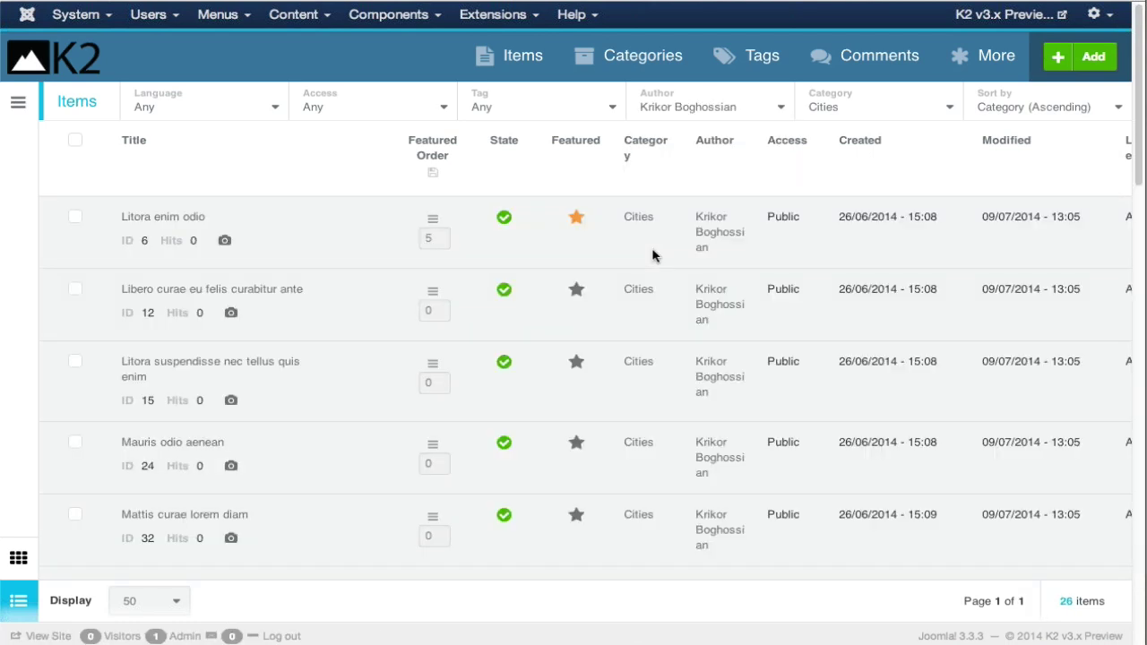
{"action": "left_click", "coordinate": [742, 107]}
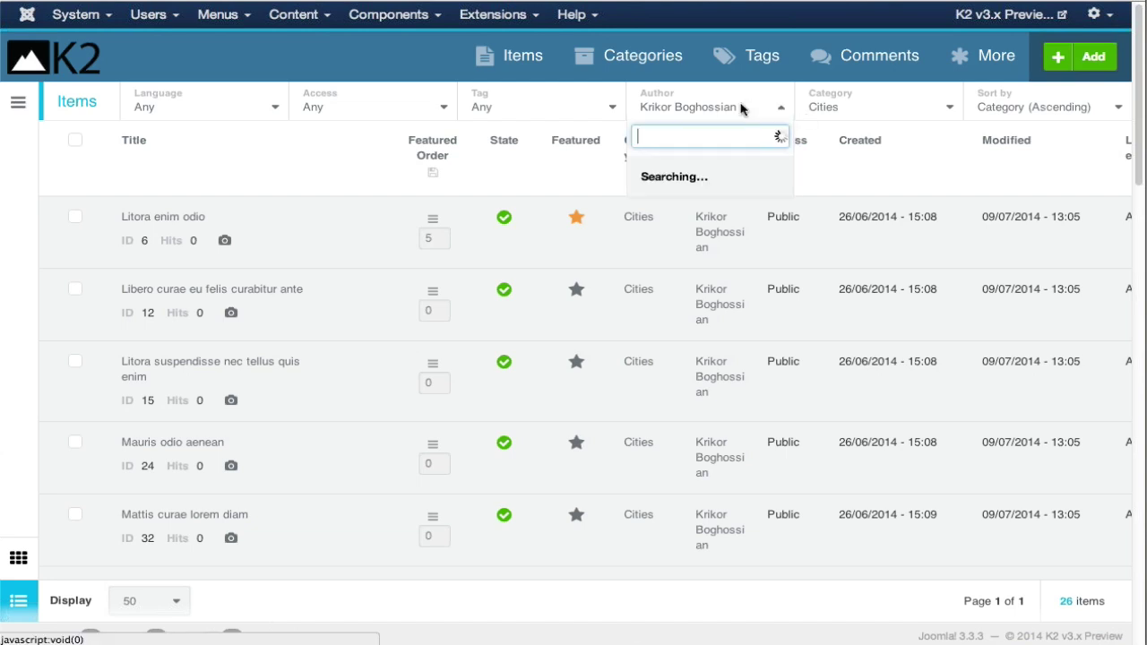
{"action": "left_click", "coordinate": [671, 174]}
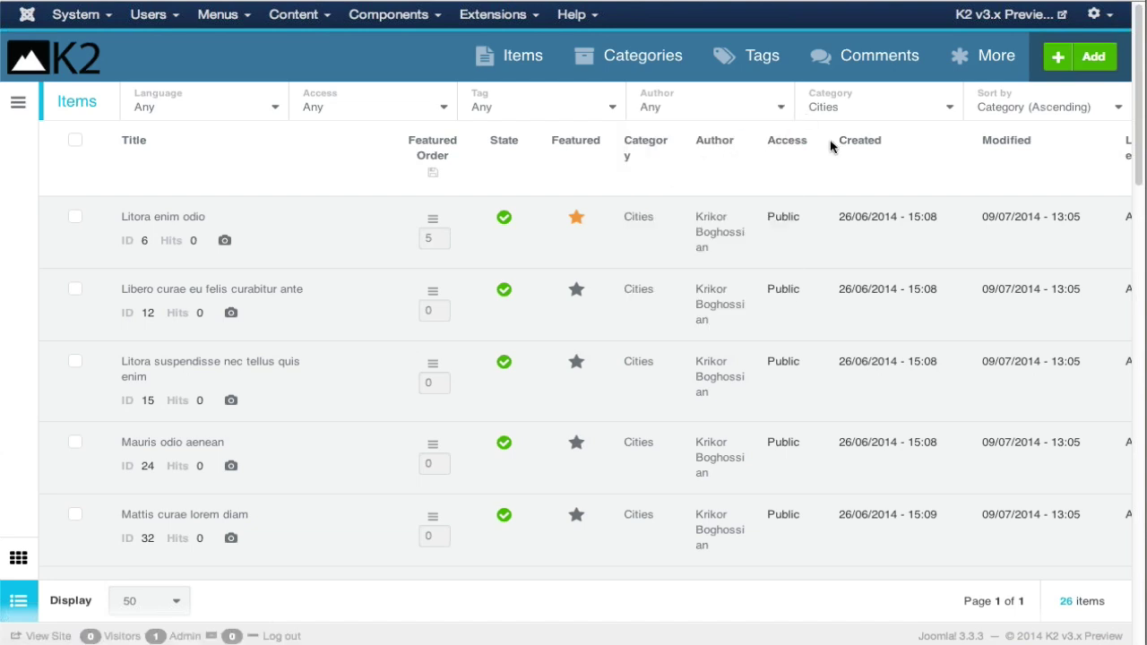
Step: Filter the items by Super Users access, switch to Public access, and reset the access filter to Any
{"action": "left_click", "coordinate": [333, 108]}
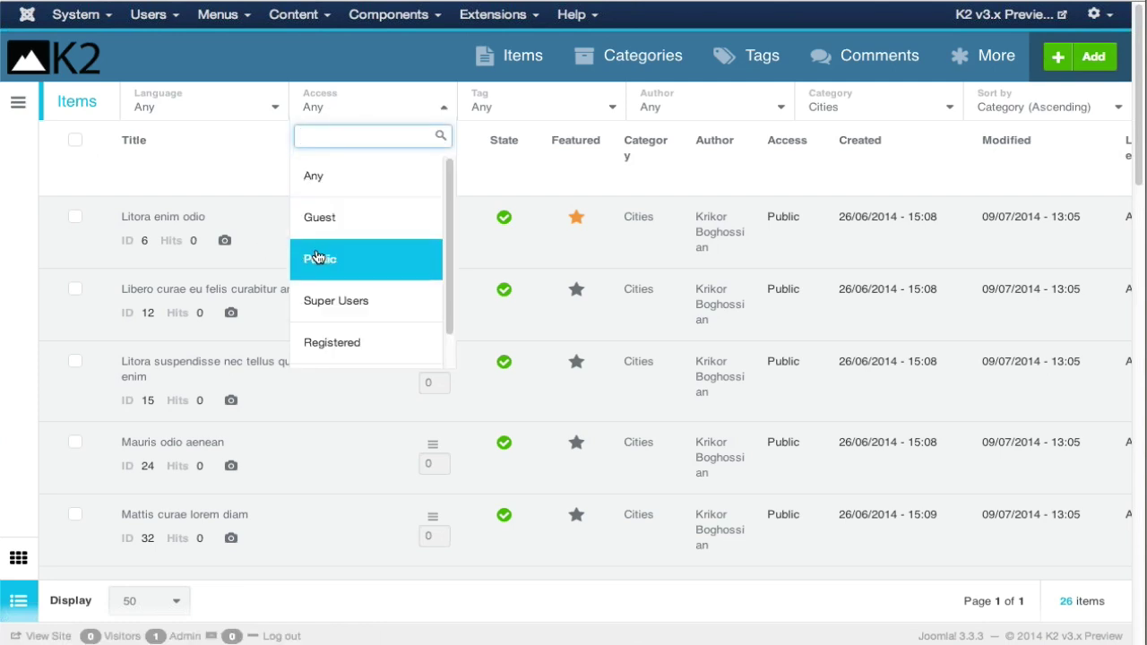
{"action": "left_click", "coordinate": [303, 297]}
{"action": "left_click", "coordinate": [350, 102]}
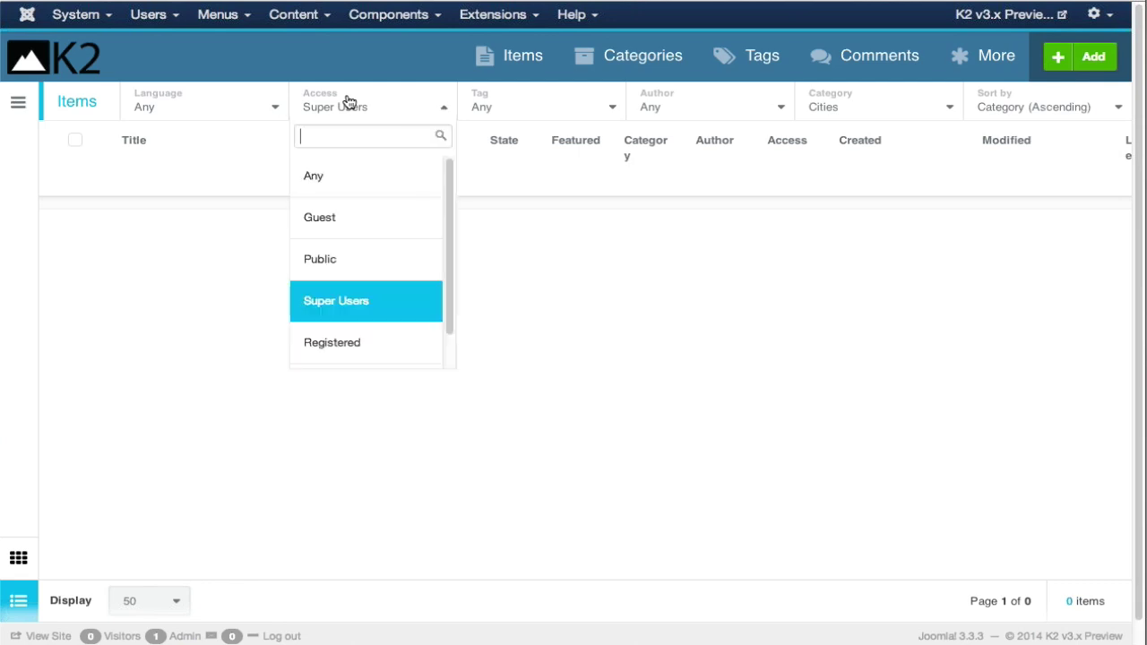
{"action": "left_click", "coordinate": [327, 259]}
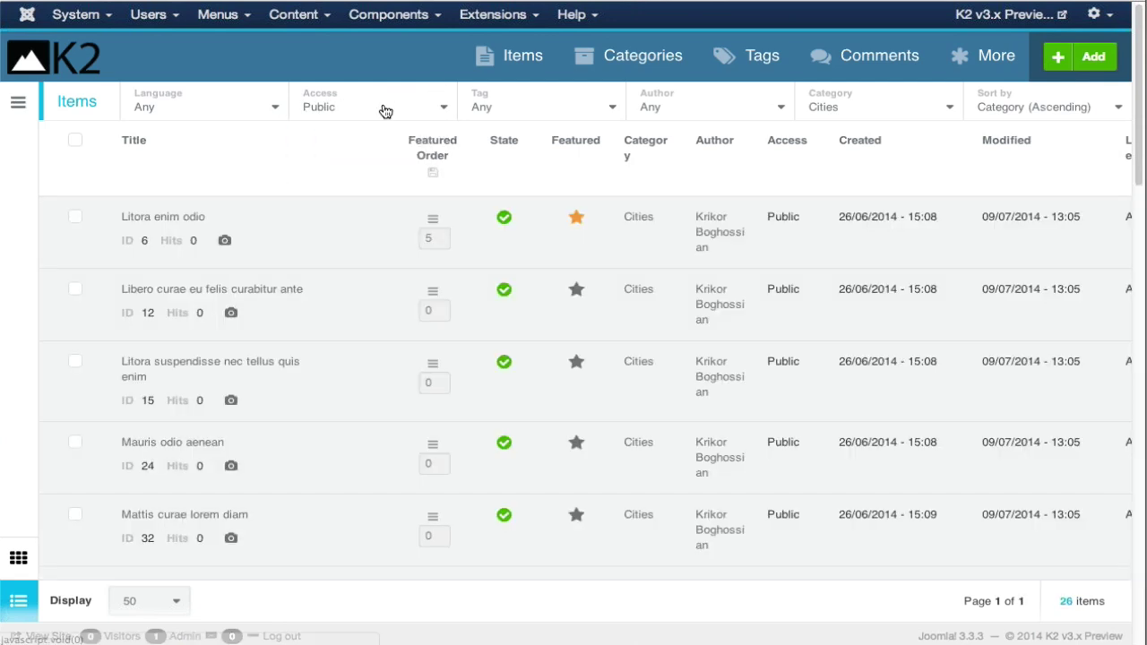
{"action": "left_click", "coordinate": [385, 108]}
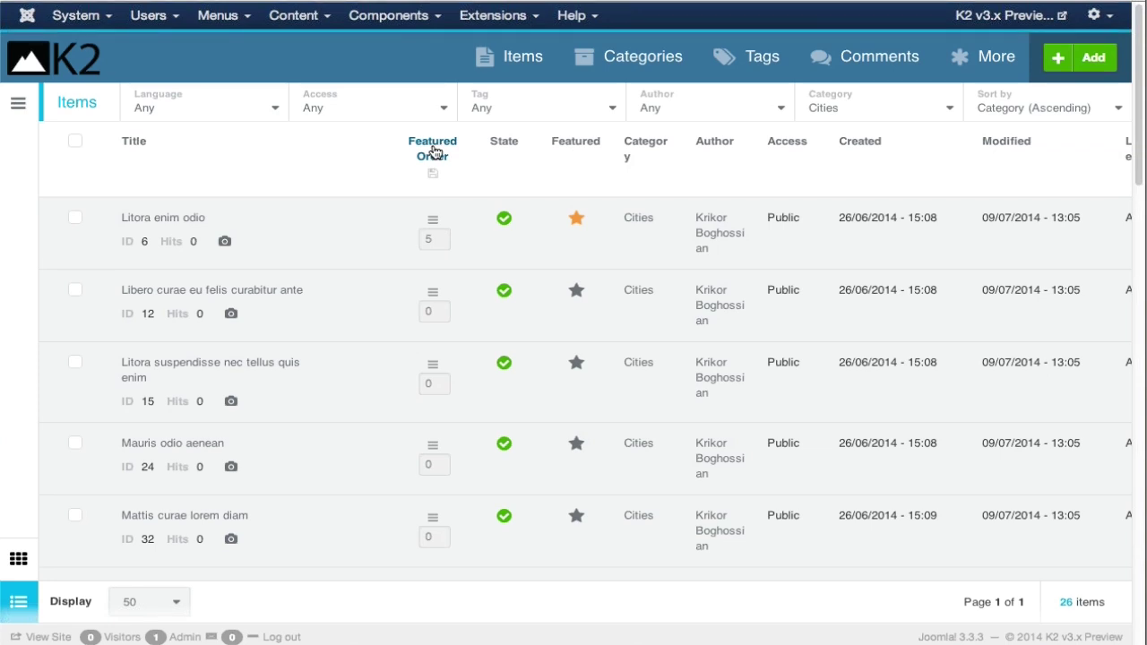
Step: Open the categories list and switch its view mode to Infinite scrolling
{"action": "left_click", "coordinate": [648, 78]}
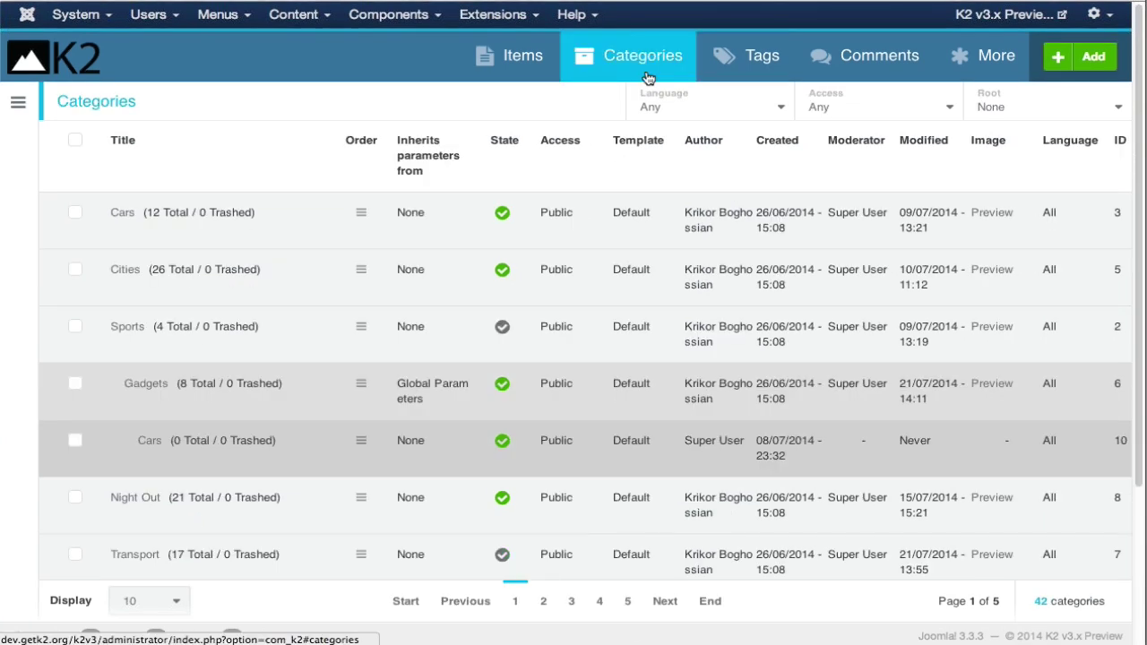
{"action": "scroll", "coordinate": [648, 78], "scroll_direction": "down", "scroll_amount": 3}
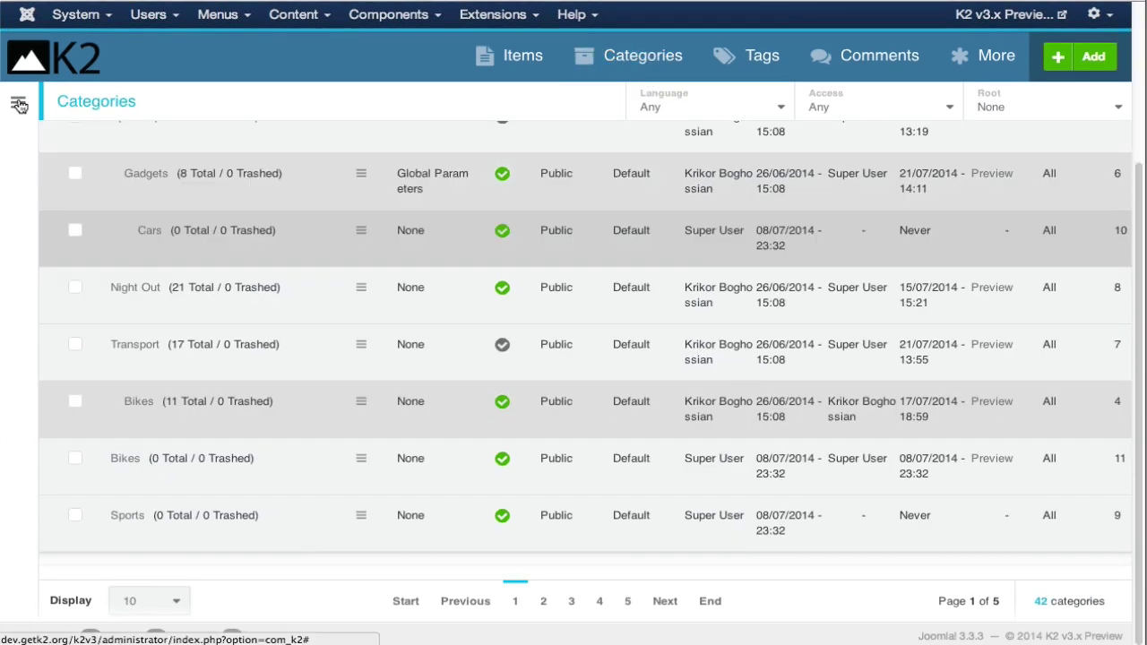
{"action": "left_click", "coordinate": [18, 104]}
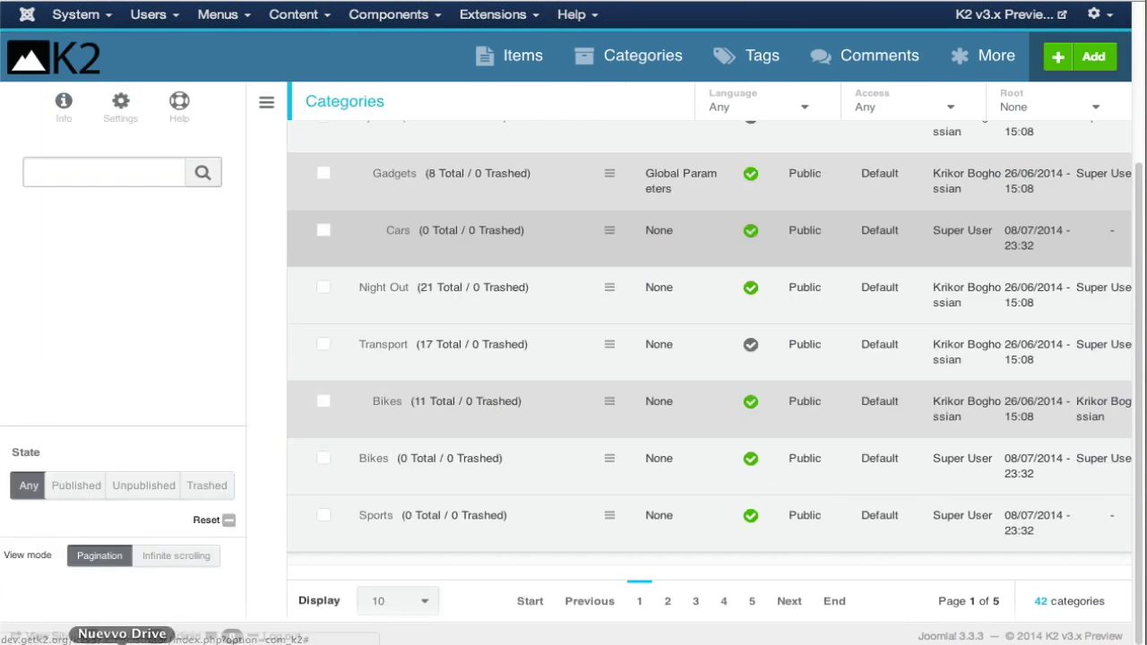
{"action": "left_click", "coordinate": [265, 109]}
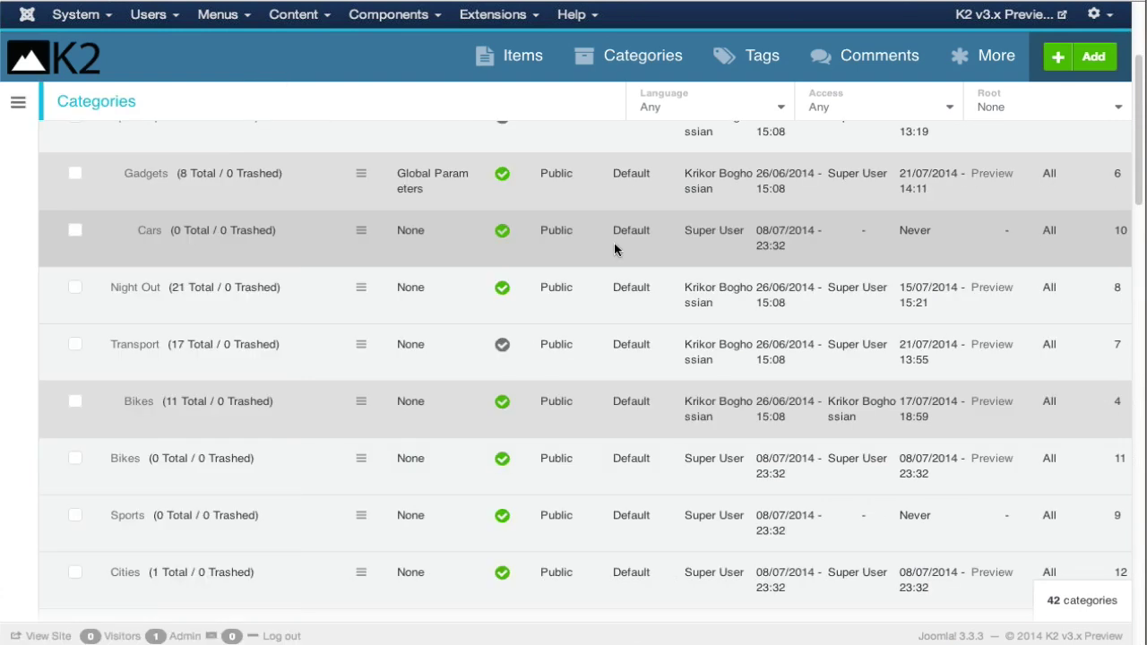
Step: Look through the whole categories list from the first entry to the last in infinite scrolling mode
{"action": "scroll", "coordinate": [614, 243], "scroll_direction": "down", "scroll_amount": 2}
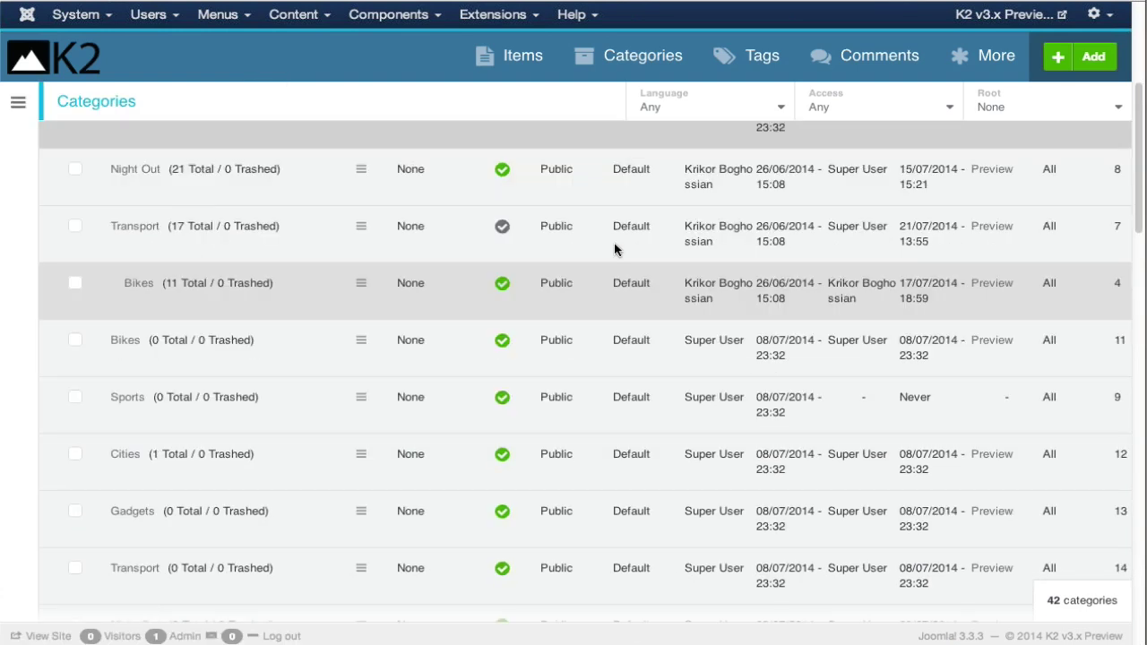
{"action": "scroll", "coordinate": [615, 244], "scroll_direction": "down", "scroll_amount": 10}
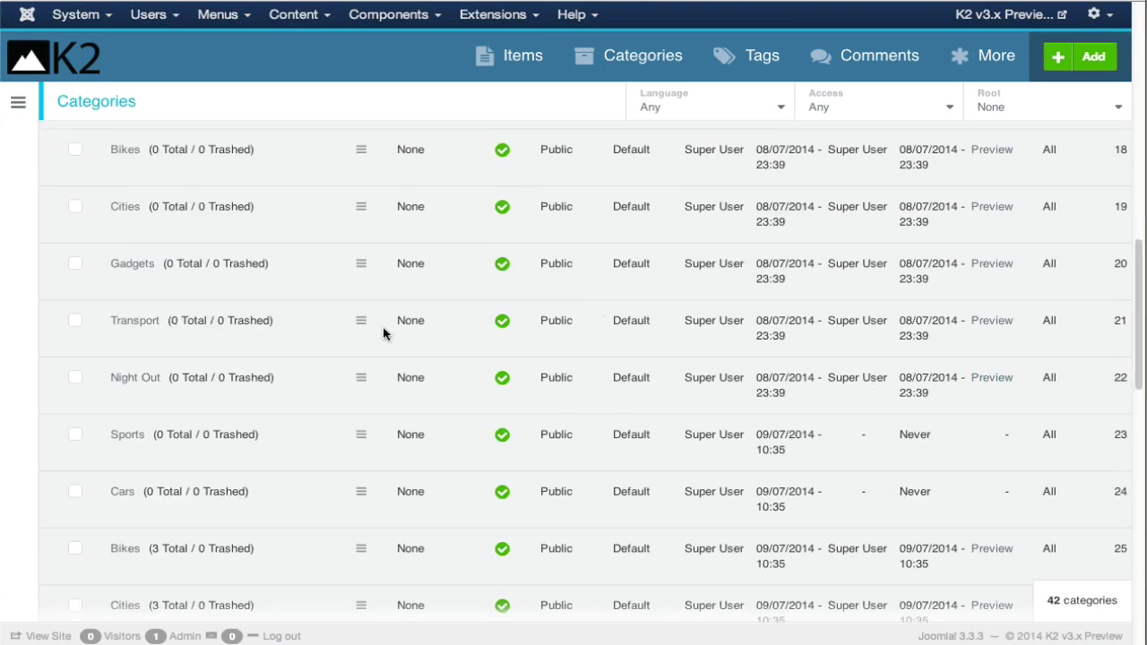
{"action": "scroll", "coordinate": [383, 327], "scroll_direction": "down", "scroll_amount": 1}
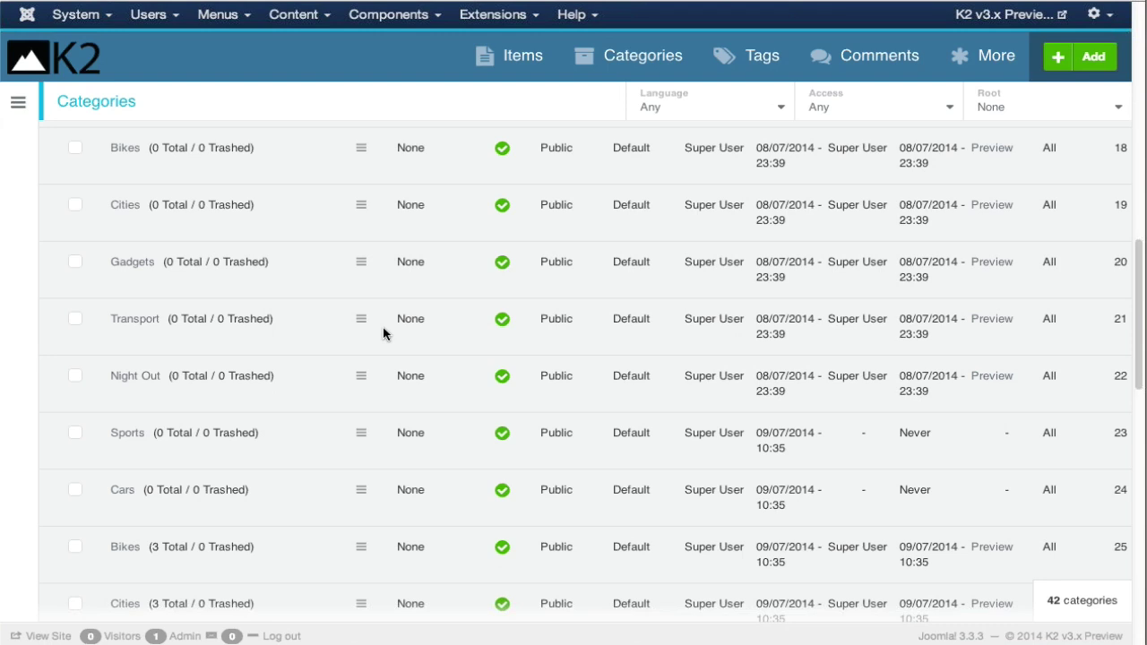
{"action": "scroll", "coordinate": [383, 328], "scroll_direction": "down", "scroll_amount": 3}
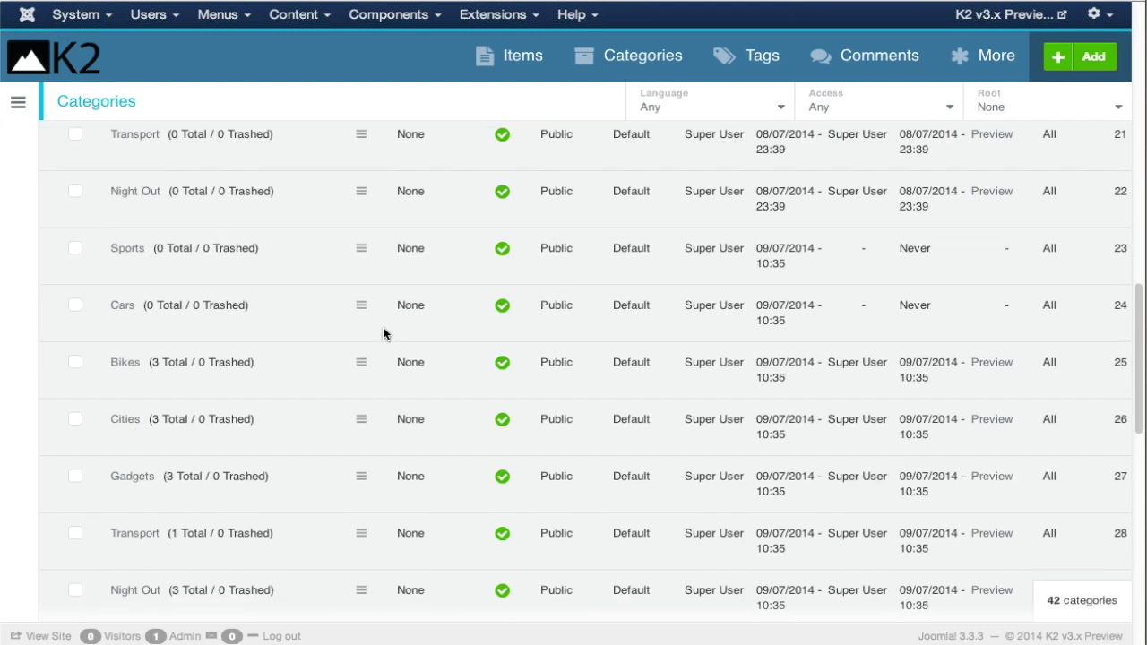
{"action": "scroll", "coordinate": [383, 328], "scroll_direction": "down", "scroll_amount": 4}
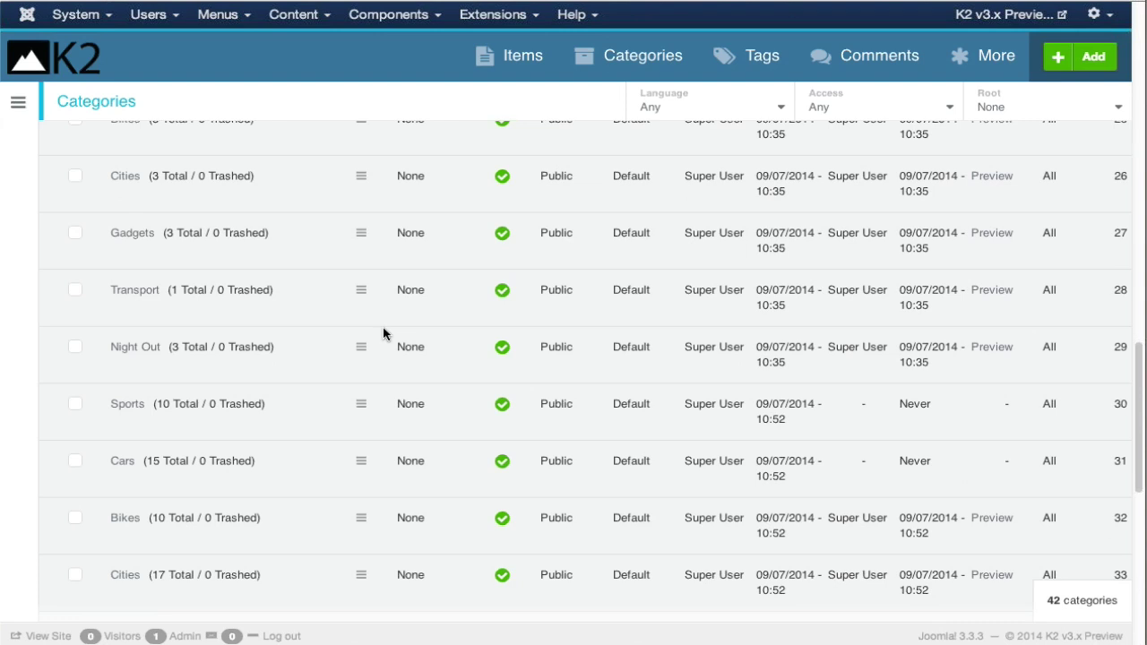
{"action": "scroll", "coordinate": [383, 328], "scroll_direction": "down", "scroll_amount": 10}
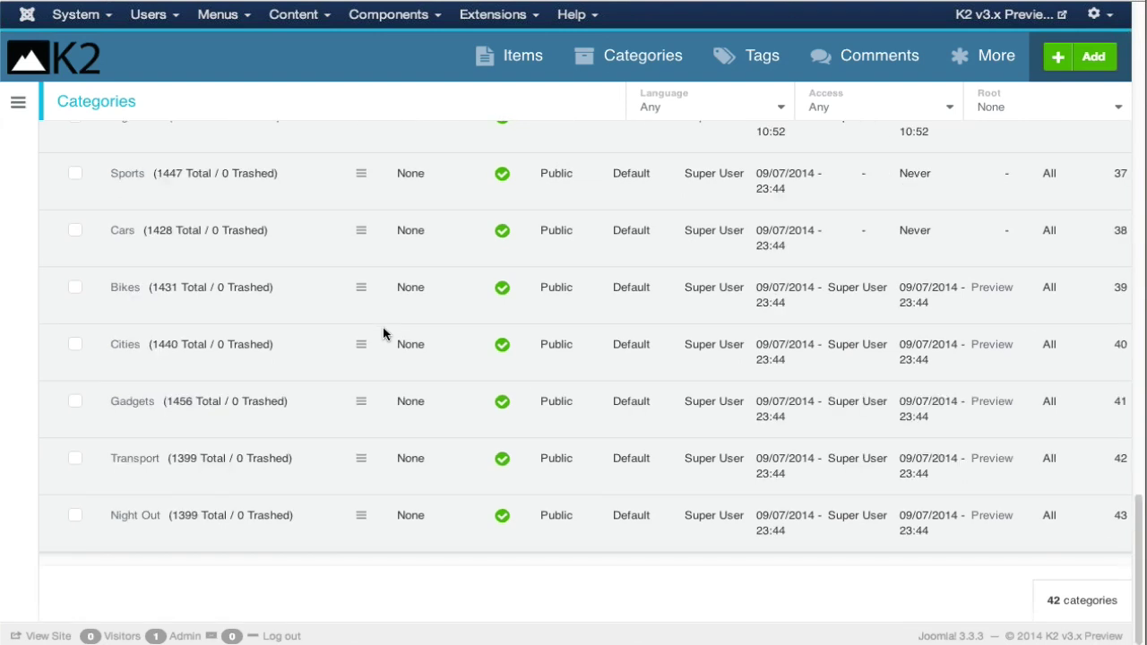
{"action": "scroll", "coordinate": [382, 333], "scroll_direction": "up", "scroll_amount": 20}
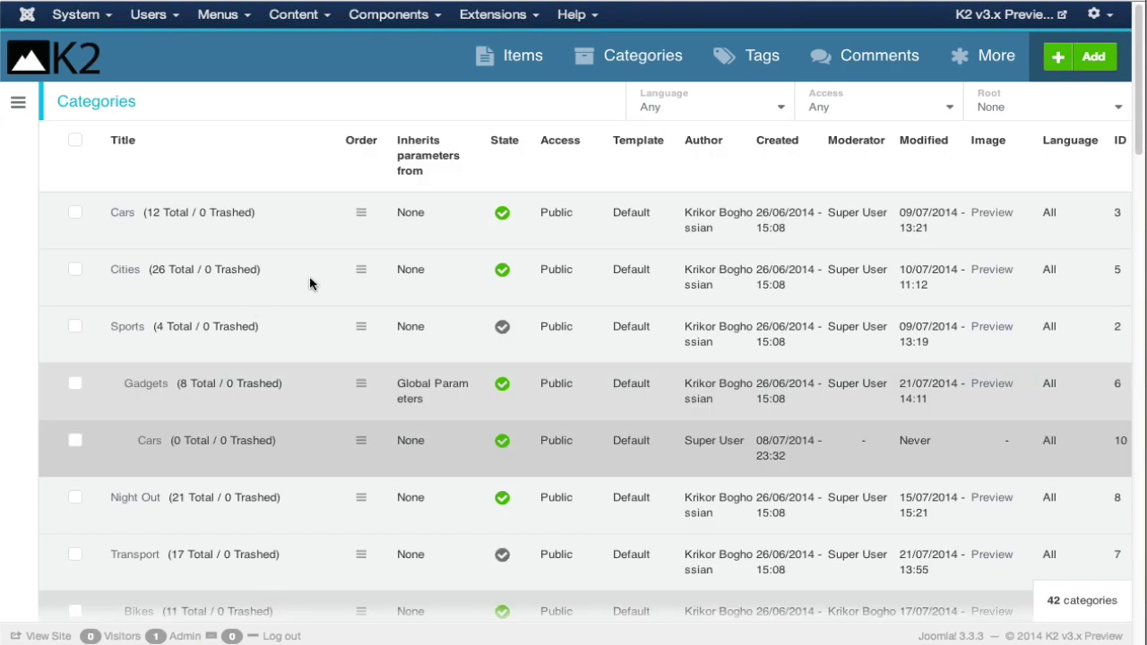
{"action": "scroll", "coordinate": [310, 285], "scroll_direction": "down", "scroll_amount": 1}
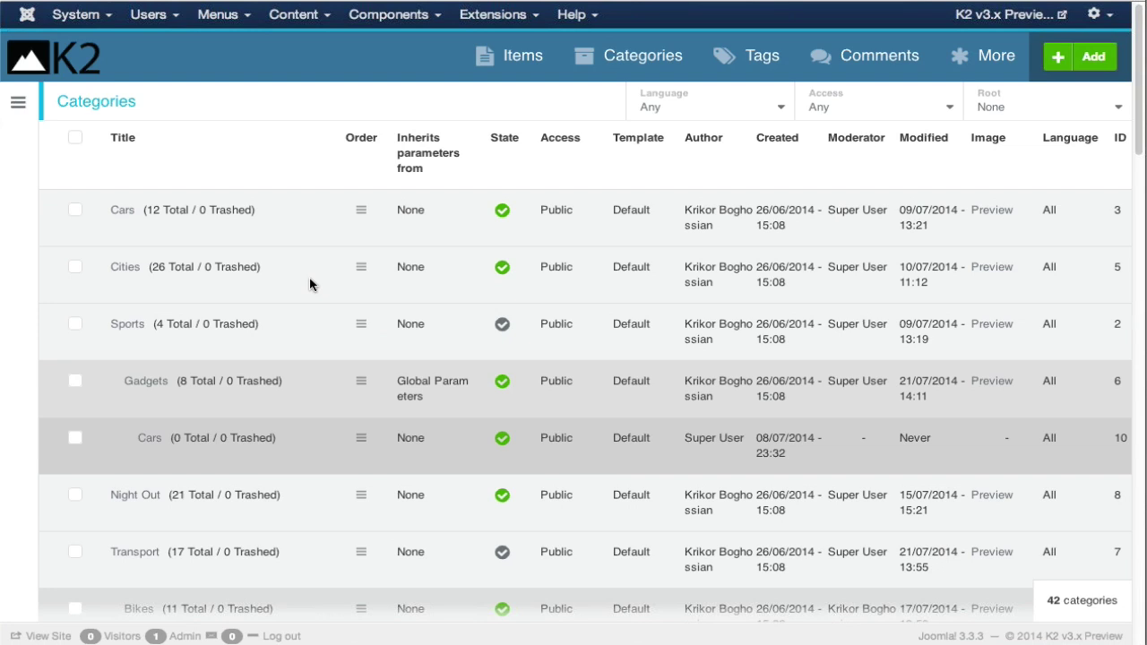
Step: Make the last Night Out category a child of the Cities category just above Gadgets, and return to the items list
{"action": "scroll", "coordinate": [310, 285], "scroll_direction": "down", "scroll_amount": 20}
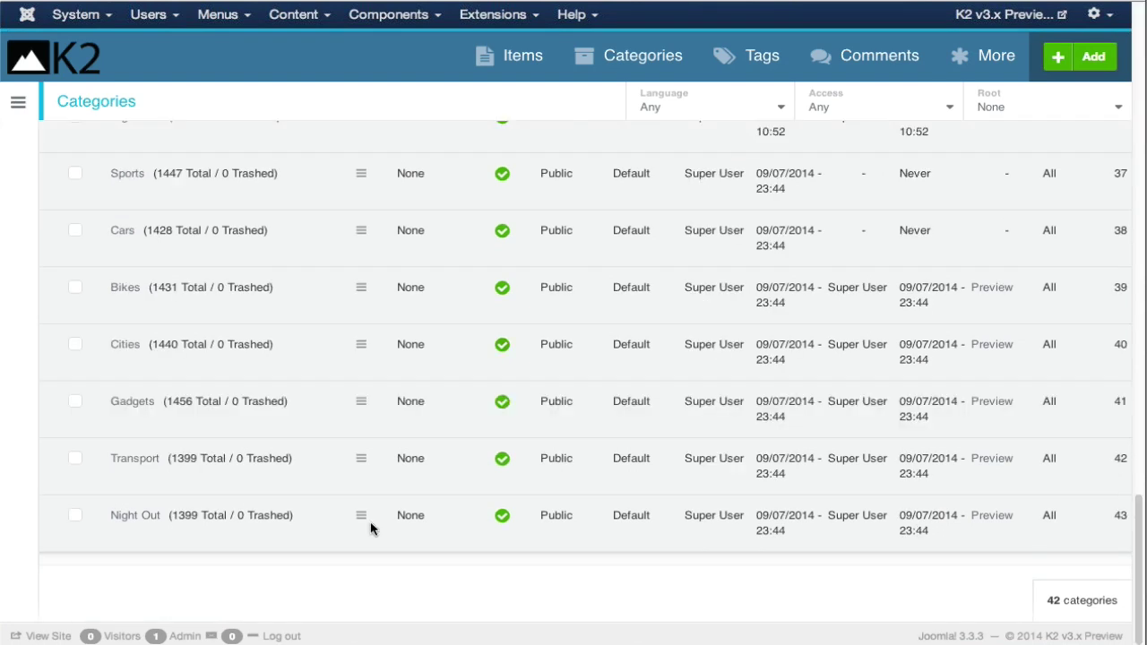
{"action": "left_click_drag", "start_coordinate": [362, 516], "coordinate": [366, 403]}
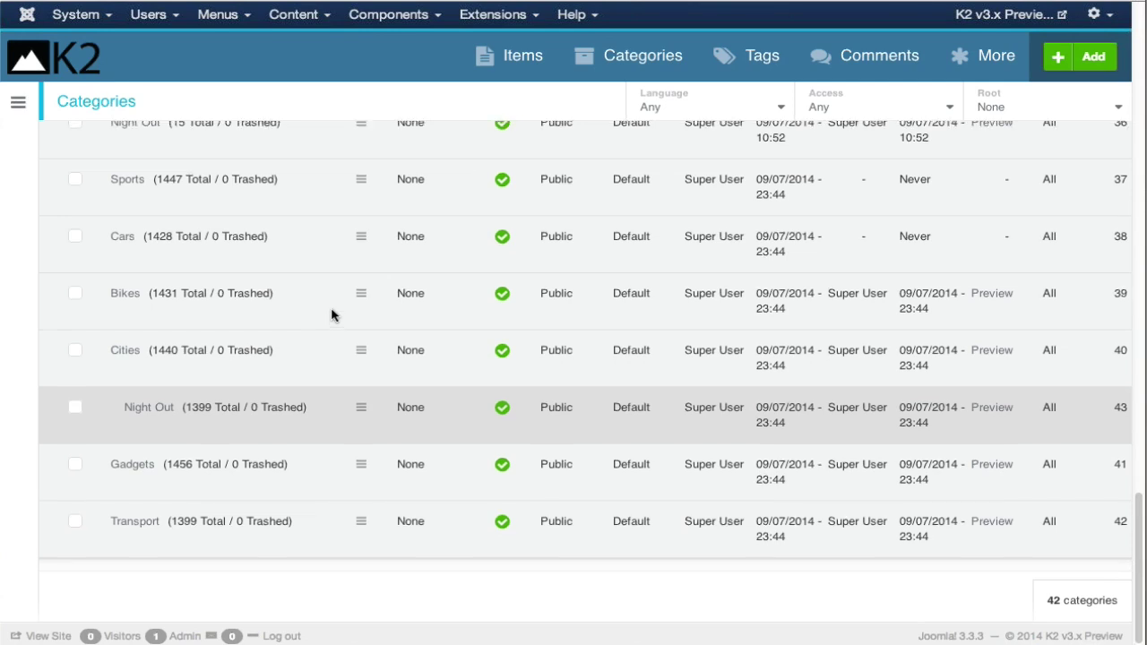
{"action": "scroll", "coordinate": [332, 315], "scroll_direction": "up", "scroll_amount": 15}
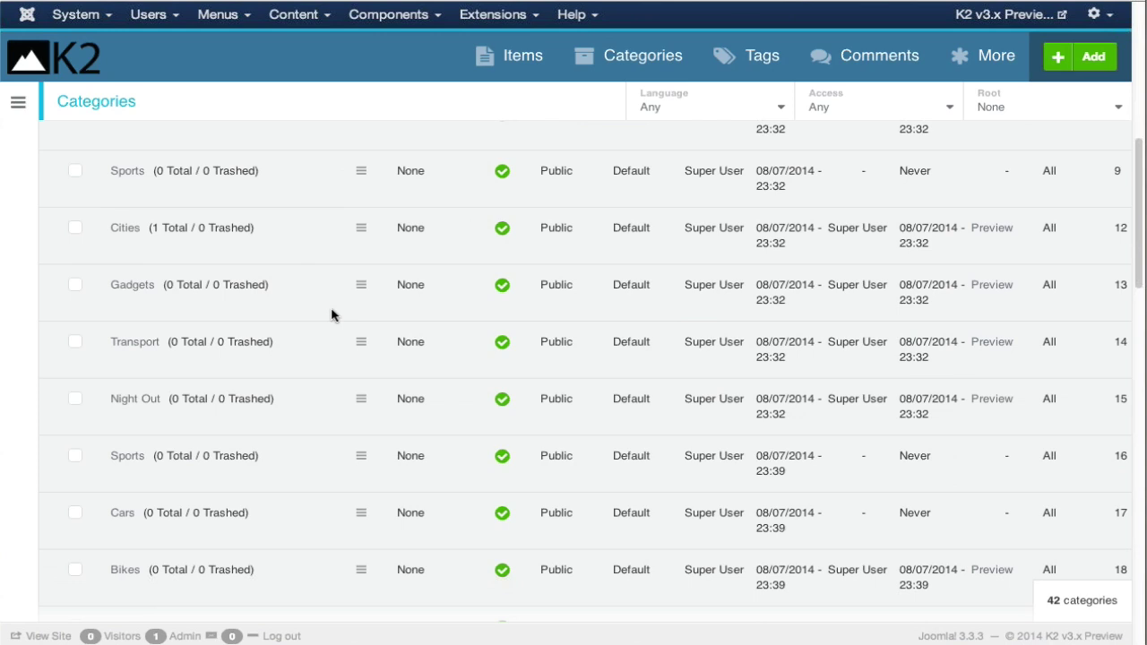
{"action": "scroll", "coordinate": [332, 314], "scroll_direction": "up", "scroll_amount": 5}
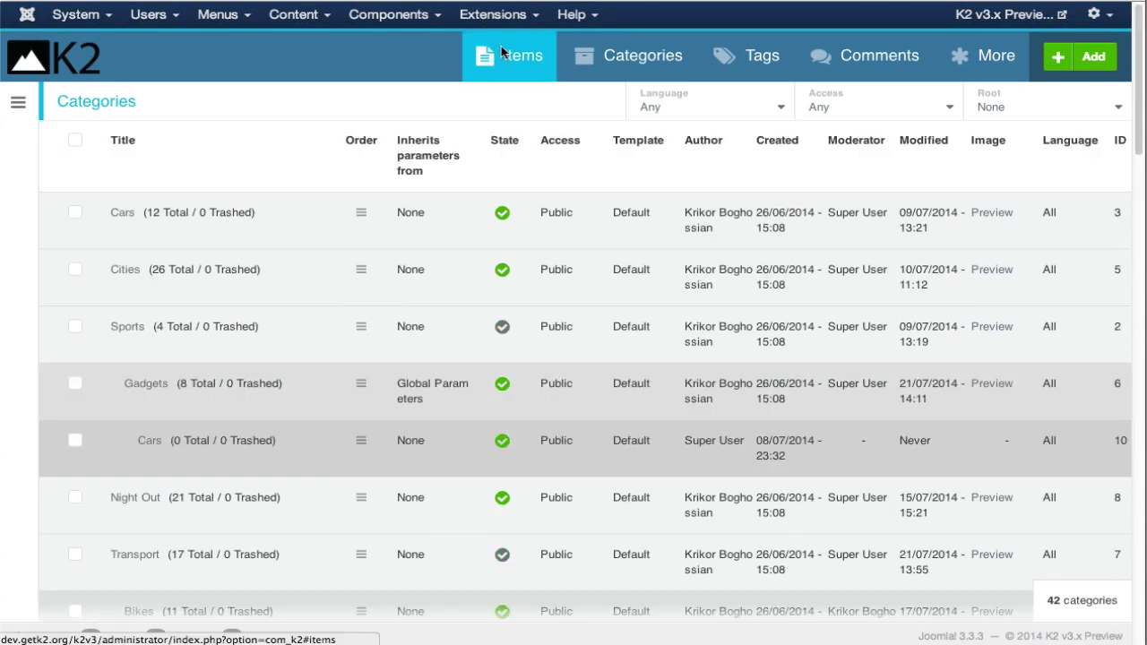
{"action": "left_click", "coordinate": [502, 49]}
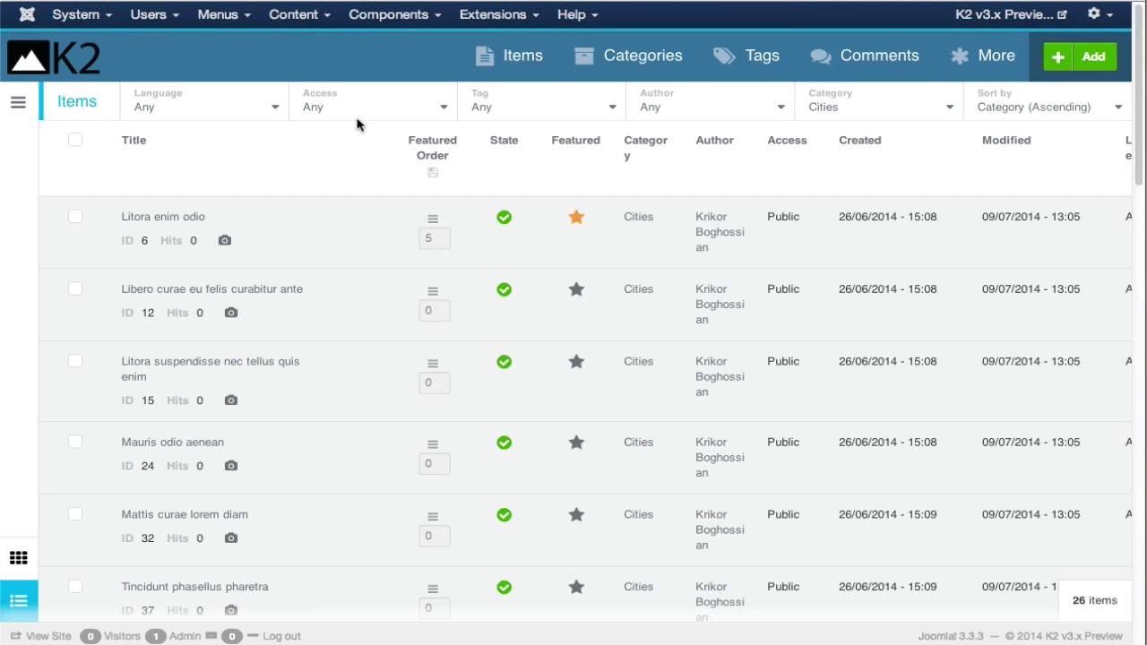
Step: Unpublish the first three items in the Cities list together, from Litora enim odio to Litora suspendisse nec tellus quis enim
{"action": "left_click", "coordinate": [76, 218]}
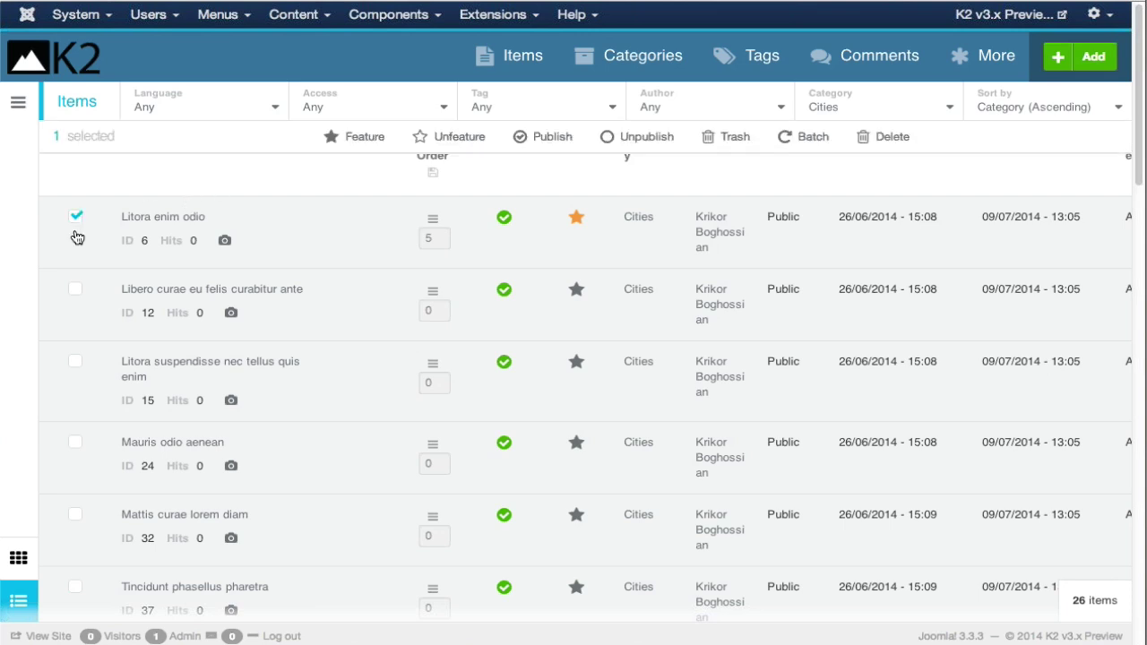
{"action": "left_click", "coordinate": [77, 363], "text": "shift"}
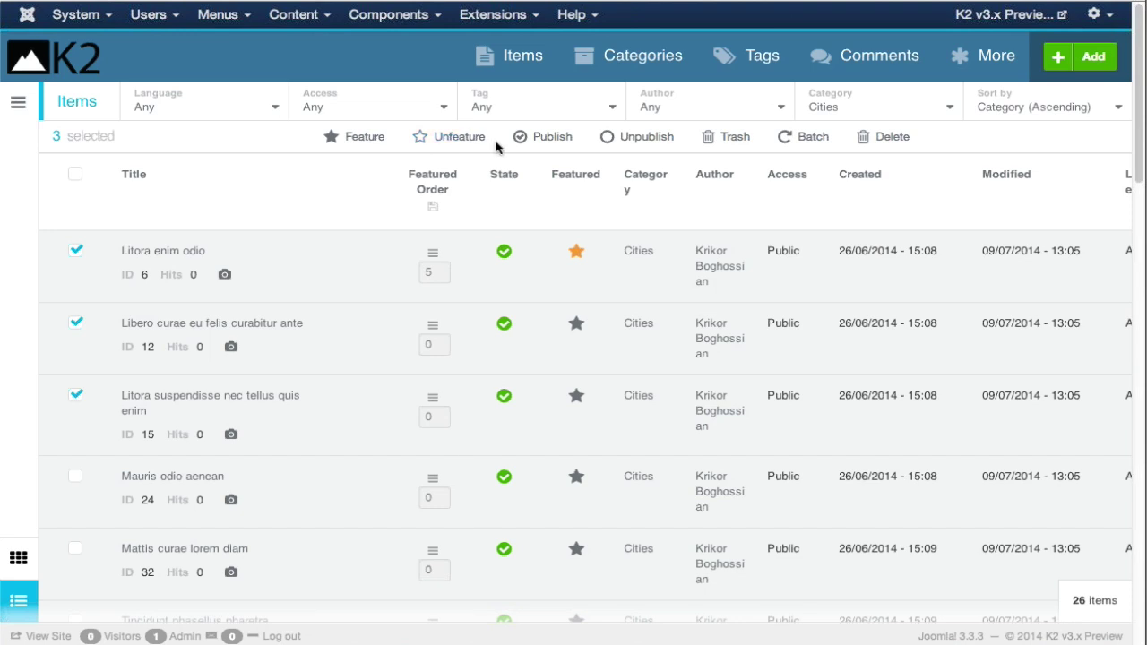
{"action": "left_click", "coordinate": [646, 139]}
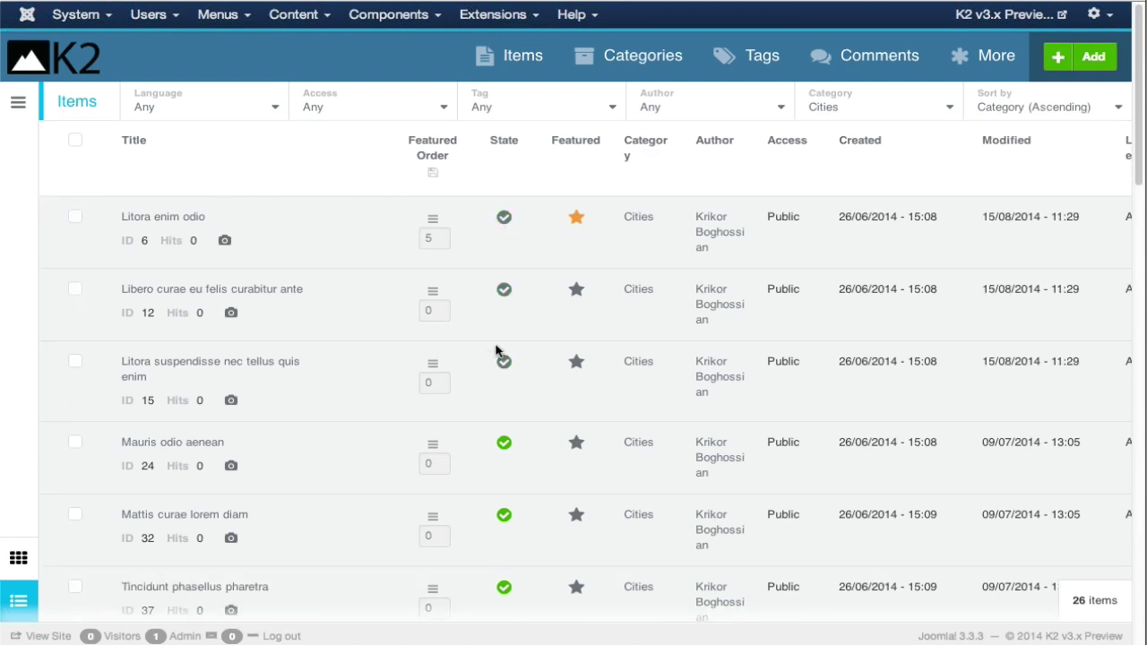
Step: Publish the first three items in the list again as one group
{"action": "left_click", "coordinate": [72, 220]}
{"action": "left_click", "coordinate": [75, 289]}
{"action": "left_click", "coordinate": [75, 361]}
{"action": "scroll", "coordinate": [484, 181], "scroll_direction": "up", "scroll_amount": 1}
{"action": "left_click", "coordinate": [550, 137]}
Step: Select the items Litora enim odio, Libero curae eu felis curabitur ante and Mauris odio aenean, and start a batch operation on them
{"action": "left_click", "coordinate": [76, 218]}
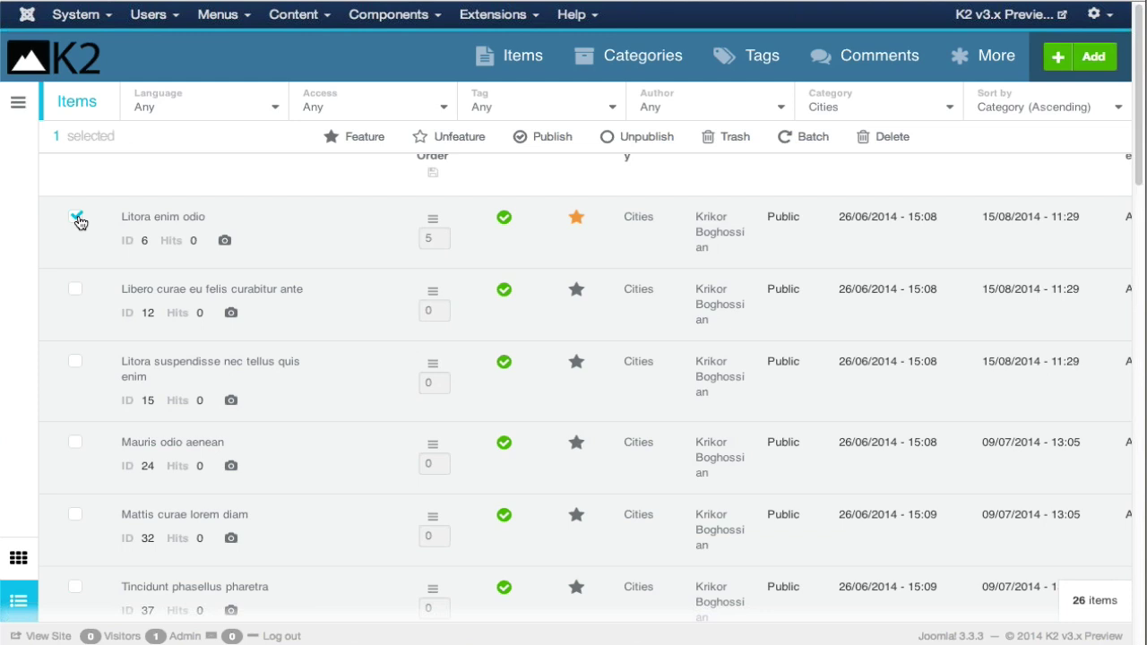
{"action": "left_click", "coordinate": [75, 289]}
{"action": "left_click", "coordinate": [75, 442]}
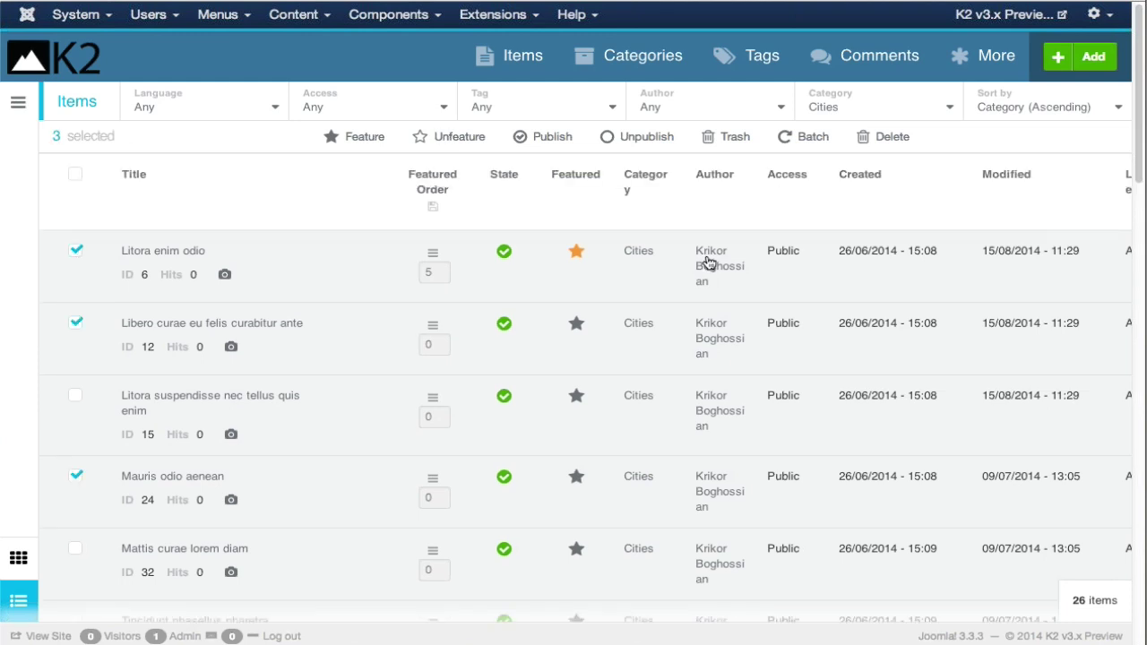
{"action": "left_click", "coordinate": [815, 139]}
Step: Review the category, access, author and language options for the batch operation, and cancel it without applying anything
{"action": "left_click", "coordinate": [399, 212]}
{"action": "left_click", "coordinate": [399, 212]}
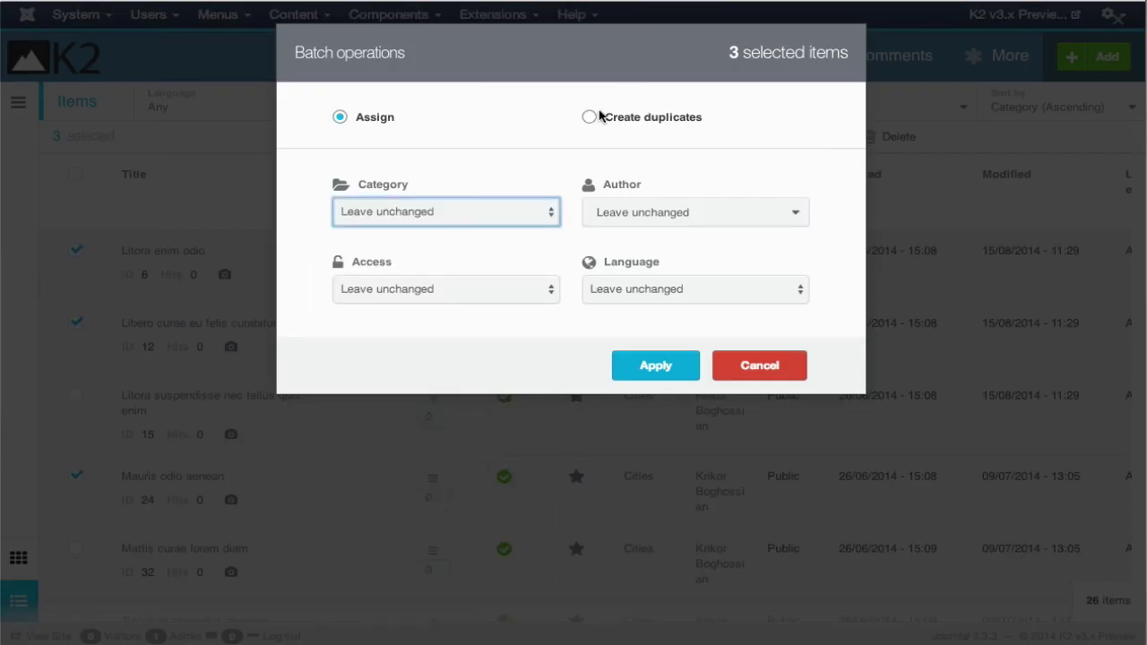
{"action": "left_click", "coordinate": [463, 222]}
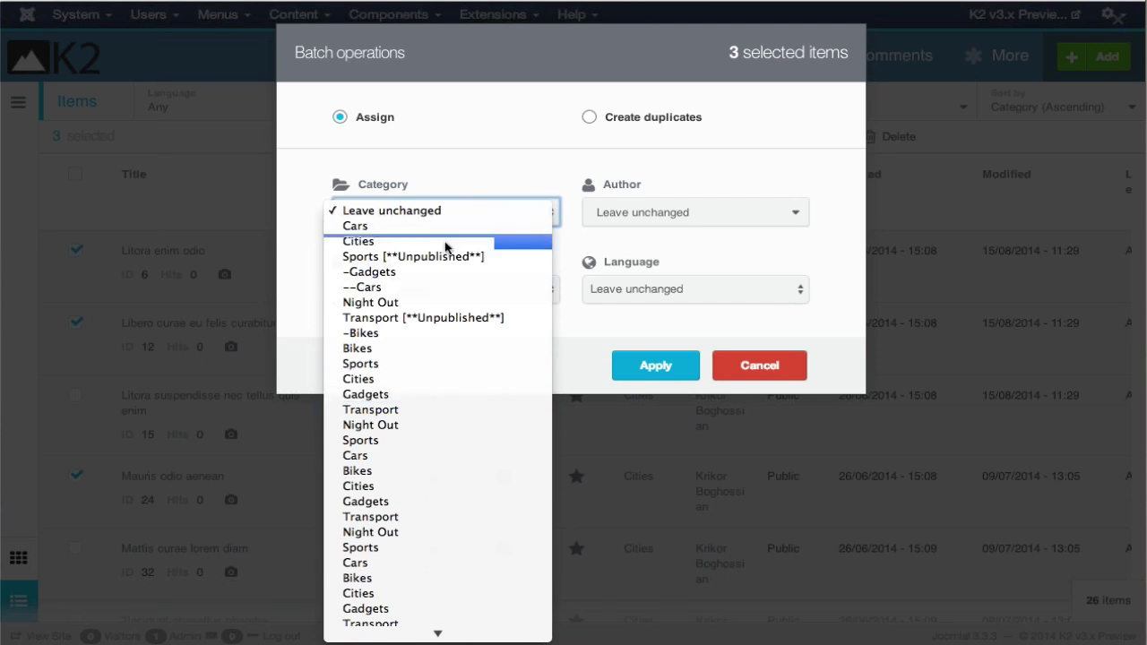
{"action": "left_click", "coordinate": [493, 168]}
{"action": "left_click", "coordinate": [454, 288]}
{"action": "left_click", "coordinate": [600, 226]}
{"action": "left_click", "coordinate": [653, 215]}
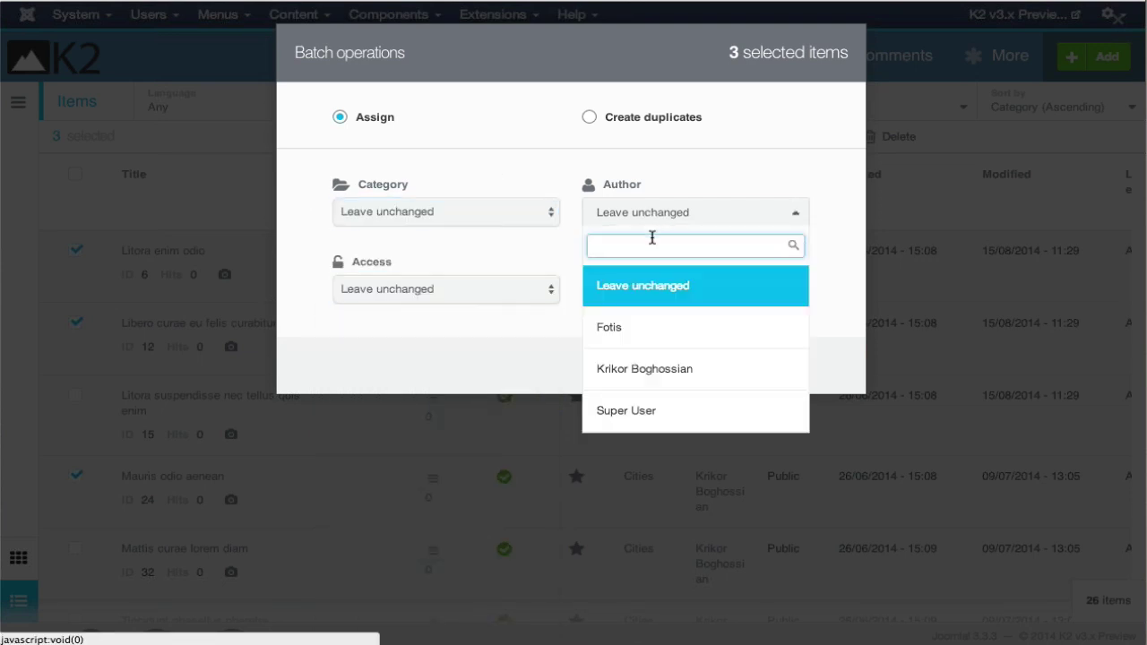
{"action": "left_click", "coordinate": [726, 185]}
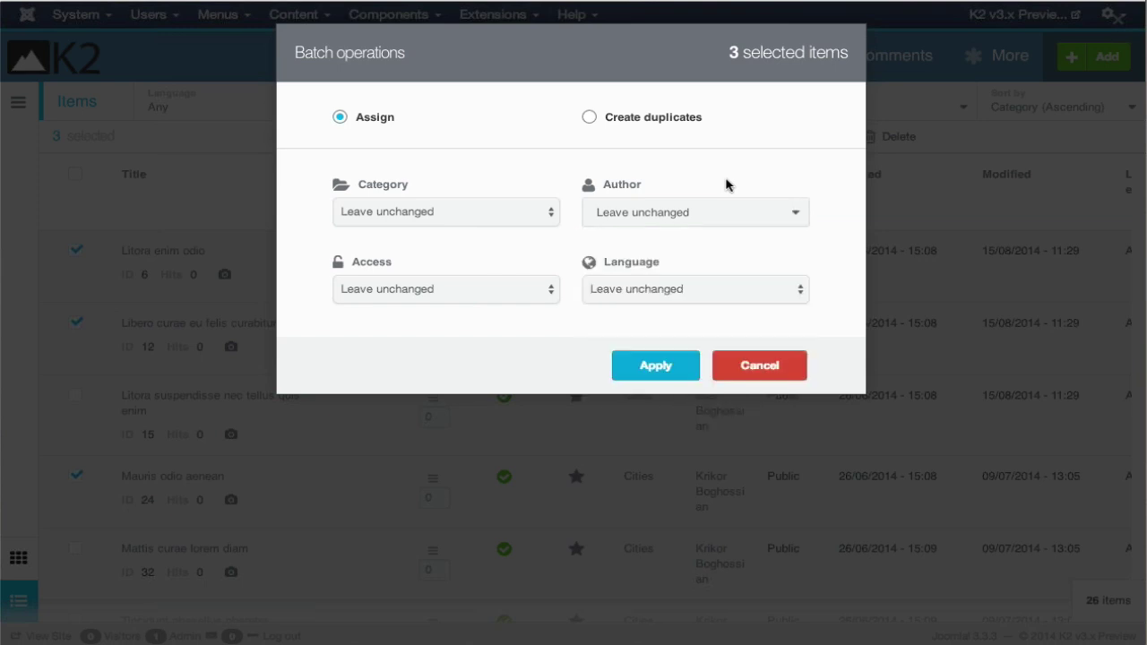
{"action": "left_click", "coordinate": [689, 295]}
{"action": "left_click", "coordinate": [744, 287]}
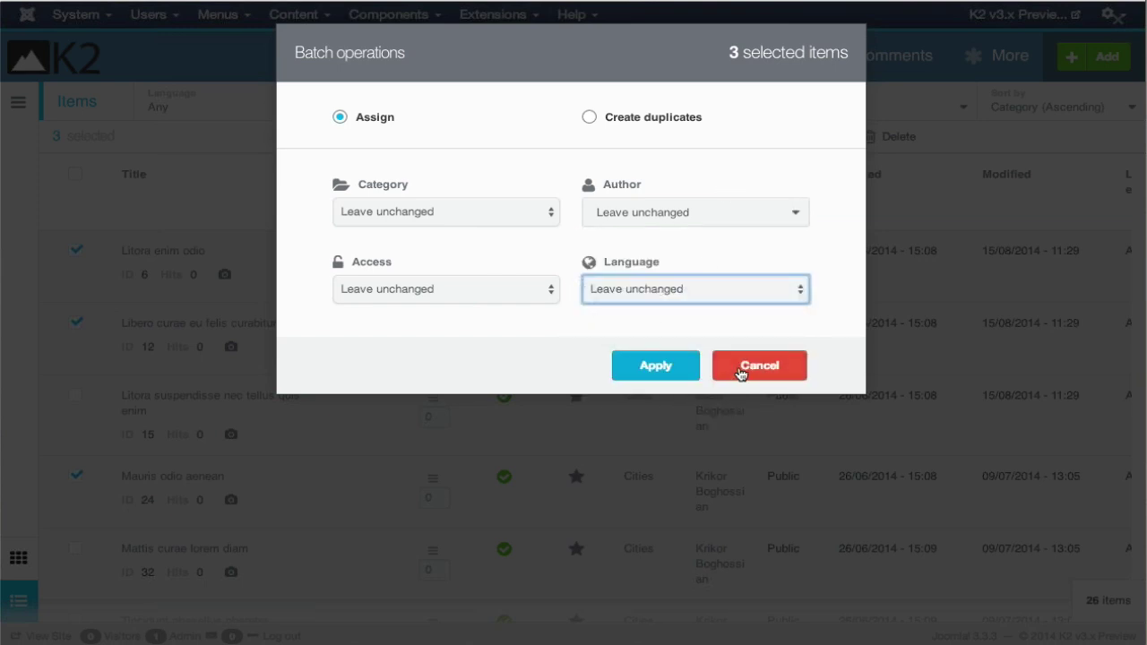
{"action": "left_click", "coordinate": [743, 367]}
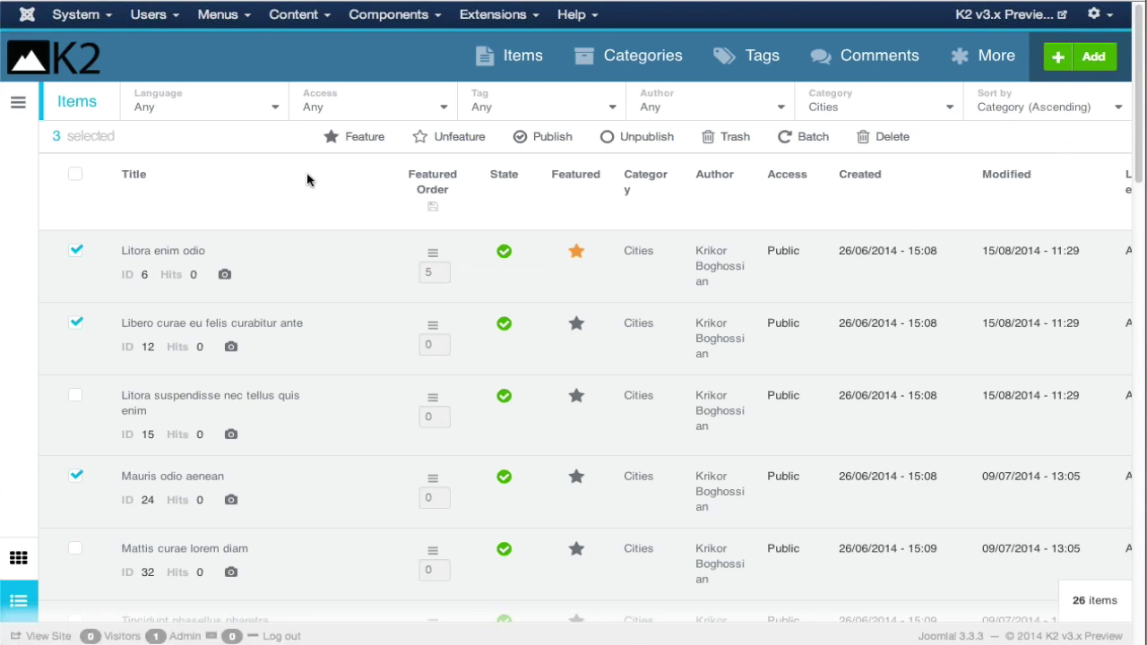
Step: Deselect the three selected items in the Cities list
{"action": "left_click", "coordinate": [1082, 109]}
{"action": "scroll", "coordinate": [989, 236], "scroll_direction": "up", "scroll_amount": 1}
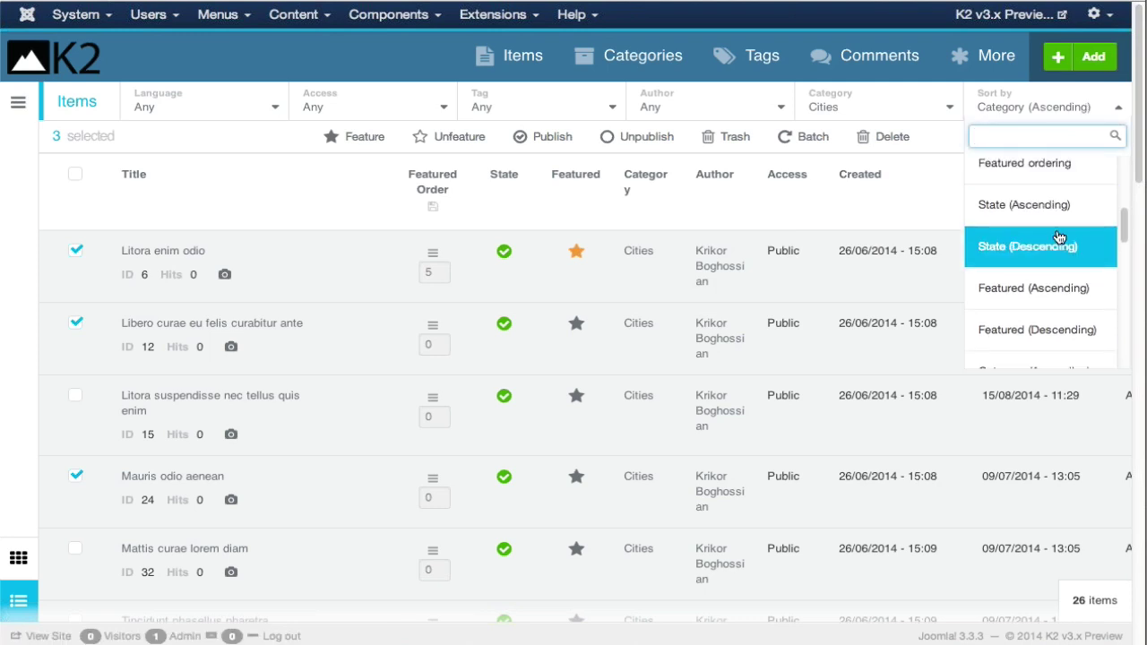
{"action": "scroll", "coordinate": [988, 236], "scroll_direction": "down", "scroll_amount": 1}
{"action": "left_click", "coordinate": [478, 221]}
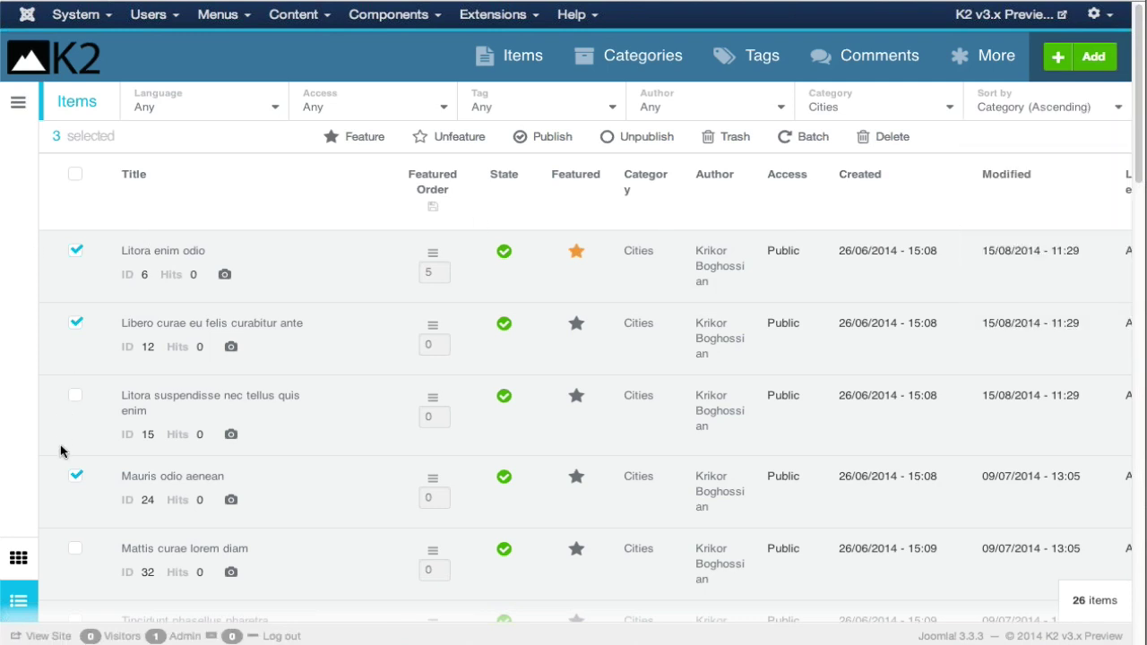
{"action": "left_click", "coordinate": [76, 476]}
{"action": "left_click", "coordinate": [76, 323]}
{"action": "left_click", "coordinate": [77, 251]}
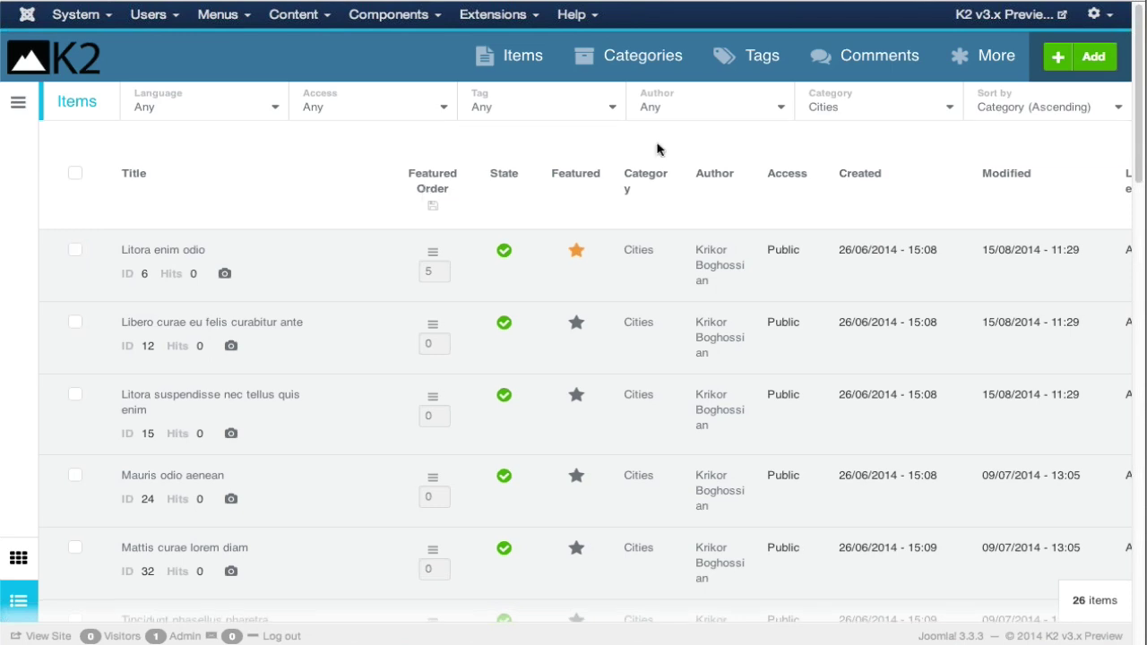
Step: Reset the items list's sorting to None, and switch it to Ordering
{"action": "left_click", "coordinate": [1039, 107]}
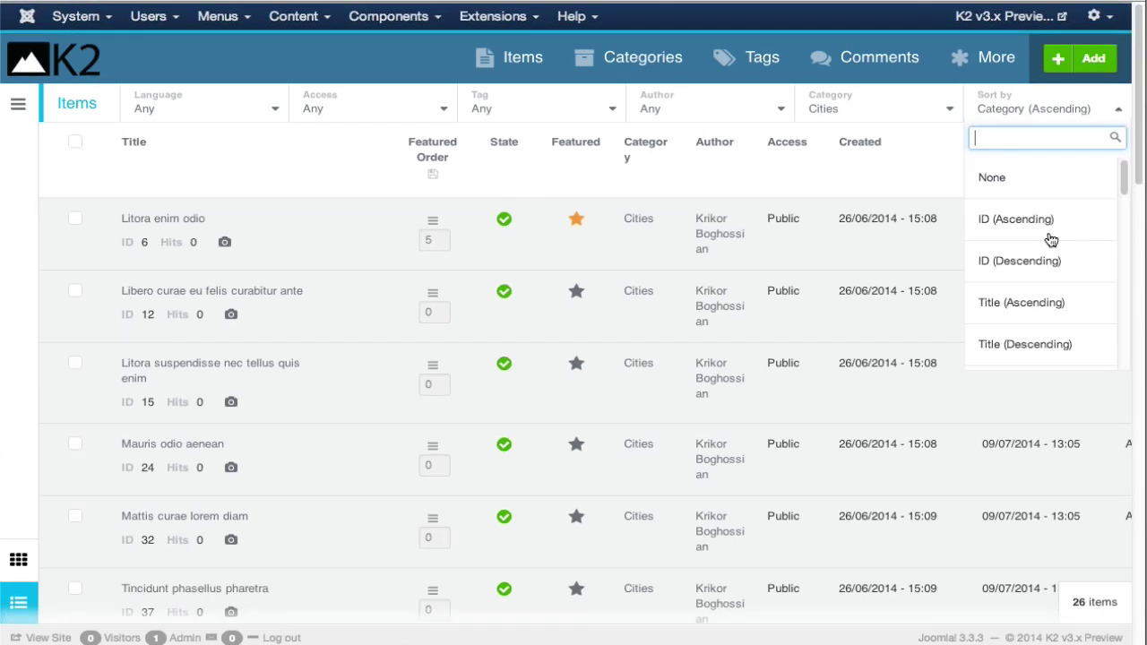
{"action": "left_click", "coordinate": [993, 178]}
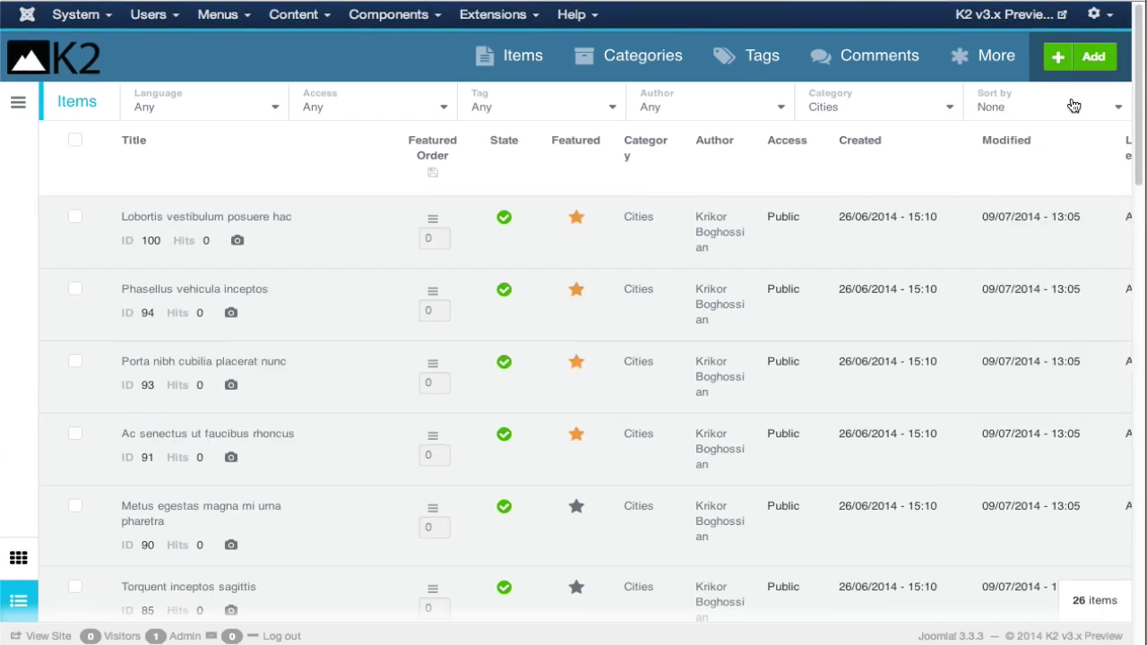
{"action": "left_click", "coordinate": [1040, 107]}
{"action": "scroll", "coordinate": [1040, 269], "scroll_direction": "down", "scroll_amount": 3}
{"action": "left_click", "coordinate": [1013, 267]}
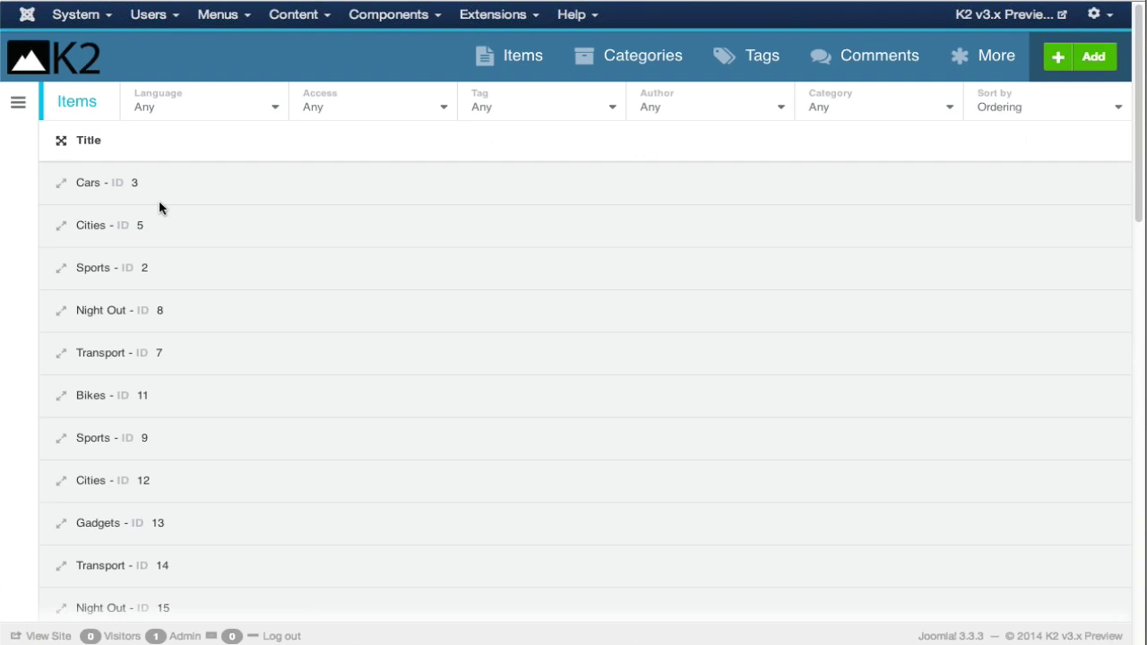
Step: Expand the Cars category with ID 3 and request more of its items
{"action": "left_click", "coordinate": [62, 187]}
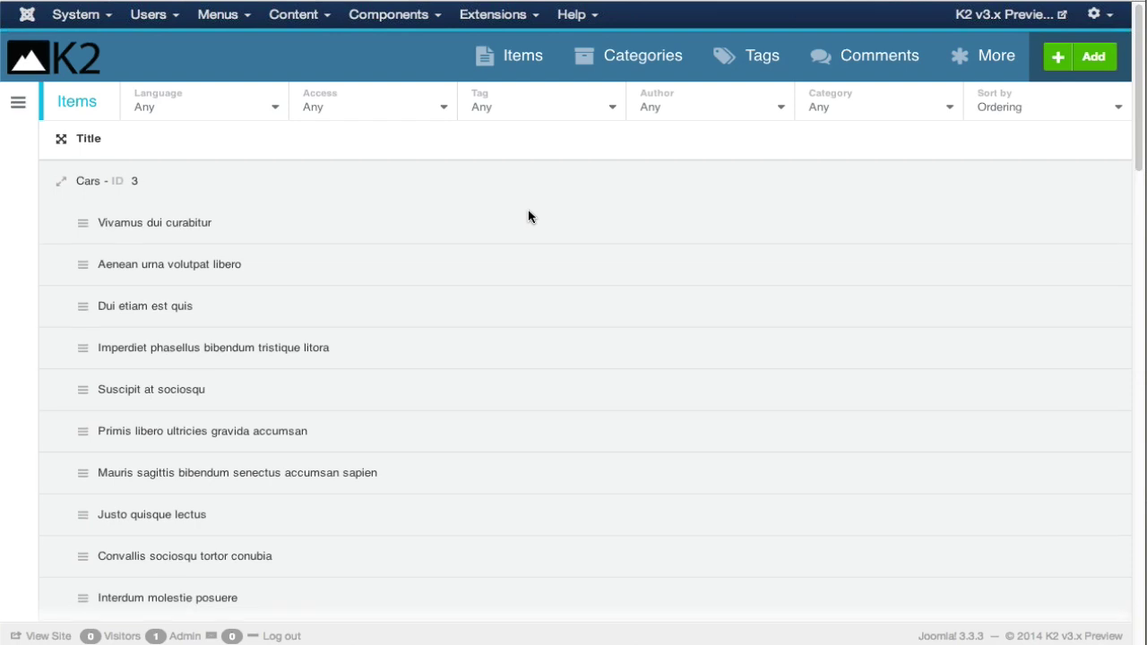
{"action": "scroll", "coordinate": [528, 216], "scroll_direction": "down", "scroll_amount": 3}
{"action": "scroll", "coordinate": [157, 265], "scroll_direction": "down", "scroll_amount": 1}
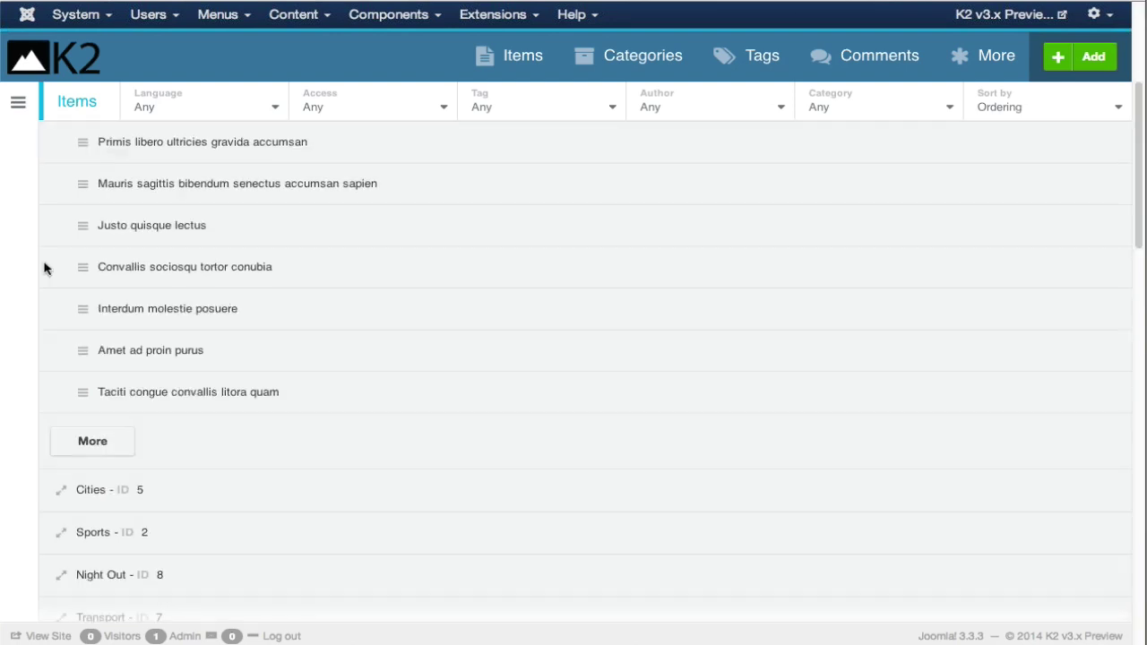
{"action": "left_click", "coordinate": [117, 439]}
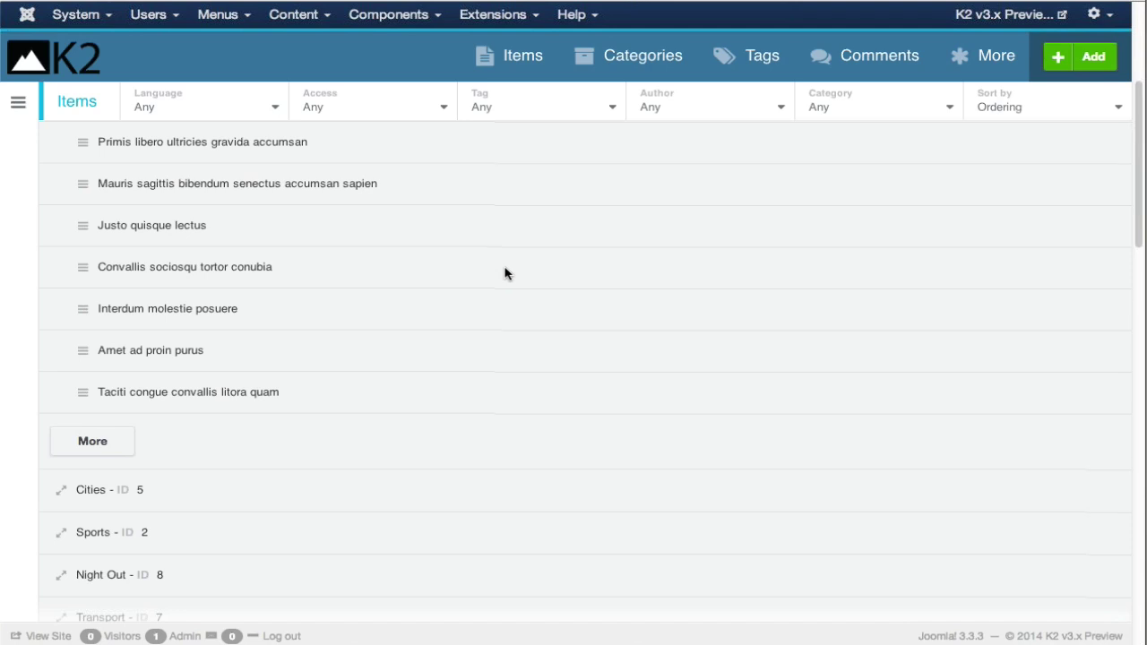
Step: Look through the items under the Cars and Cities categories and the remaining categories in the ordering view
{"action": "scroll", "coordinate": [504, 273], "scroll_direction": "up", "scroll_amount": 3}
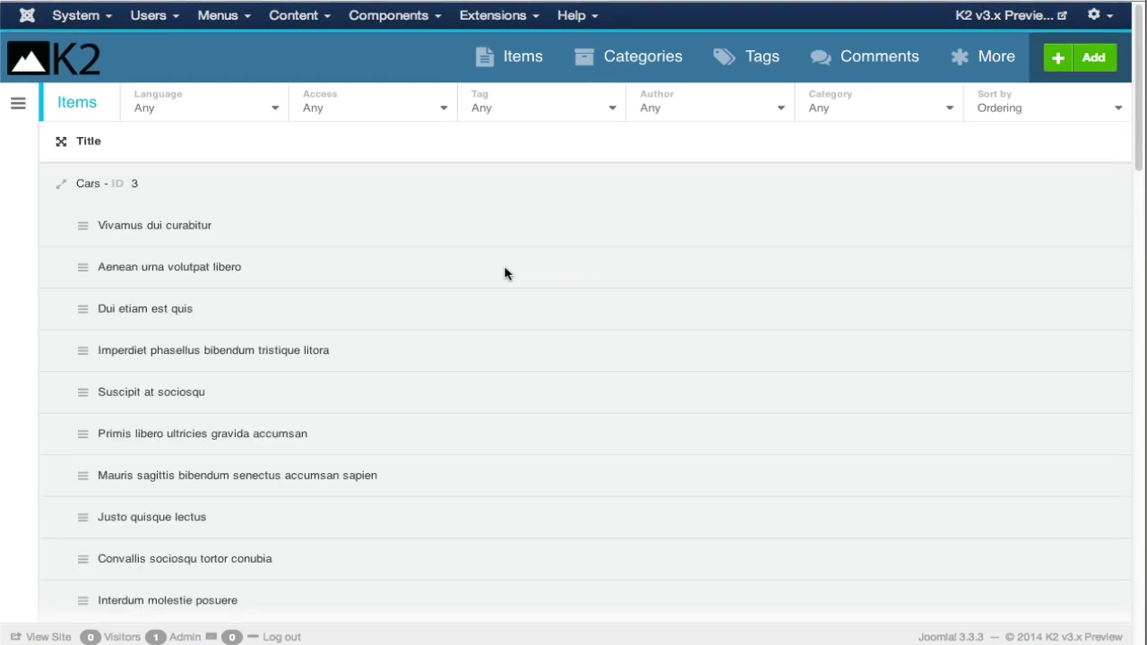
{"action": "scroll", "coordinate": [505, 274], "scroll_direction": "down", "scroll_amount": 3}
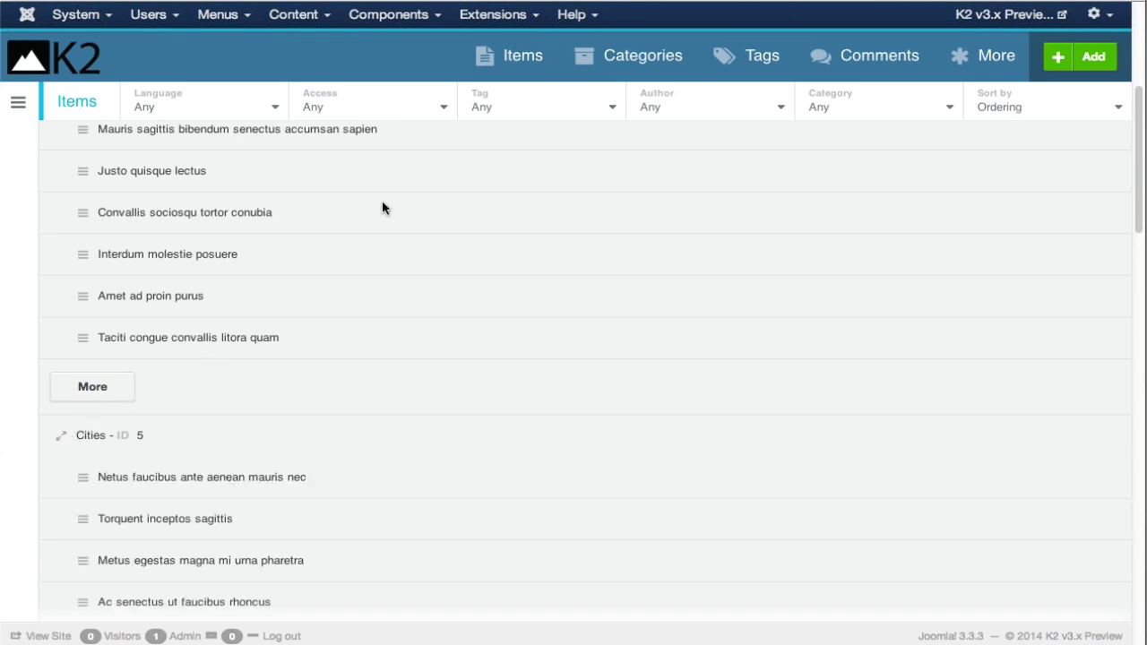
{"action": "scroll", "coordinate": [569, 323], "scroll_direction": "down", "scroll_amount": 3}
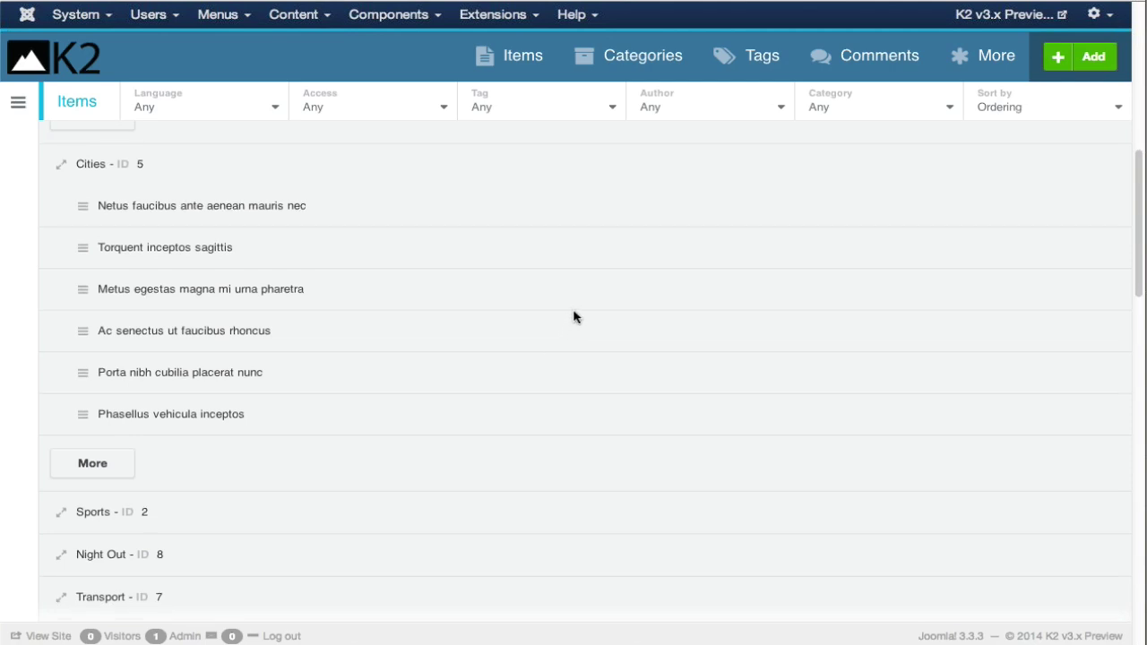
{"action": "scroll", "coordinate": [573, 317], "scroll_direction": "down", "scroll_amount": 3}
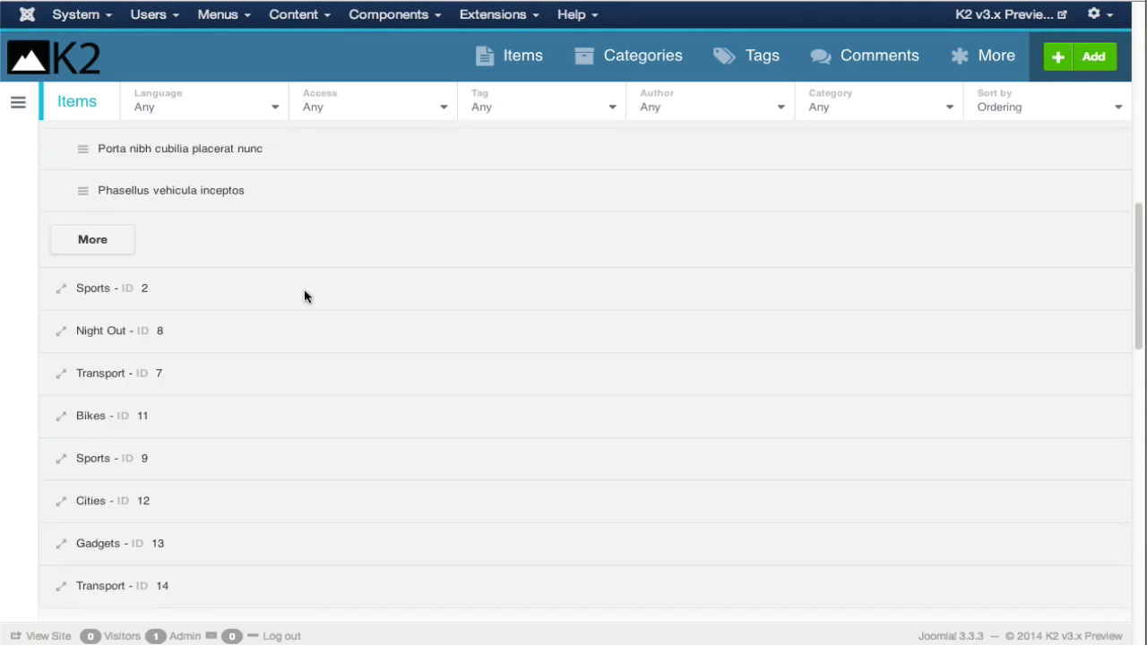
{"action": "scroll", "coordinate": [303, 289], "scroll_direction": "down", "scroll_amount": 5}
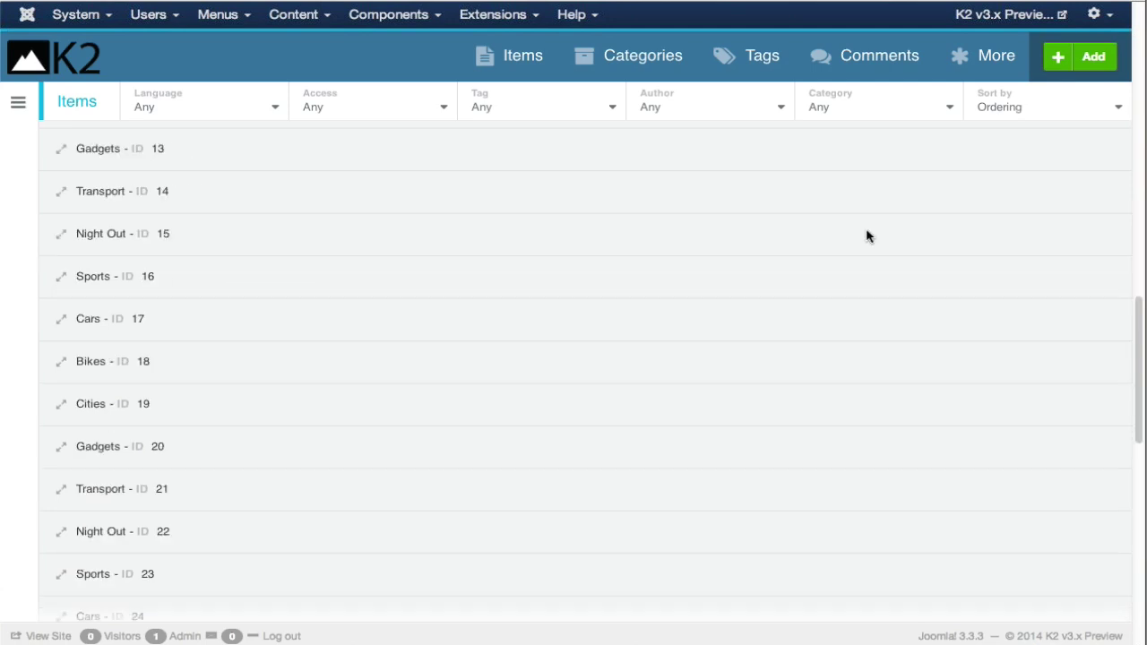
{"action": "scroll", "coordinate": [923, 215], "scroll_direction": "up", "scroll_amount": 7}
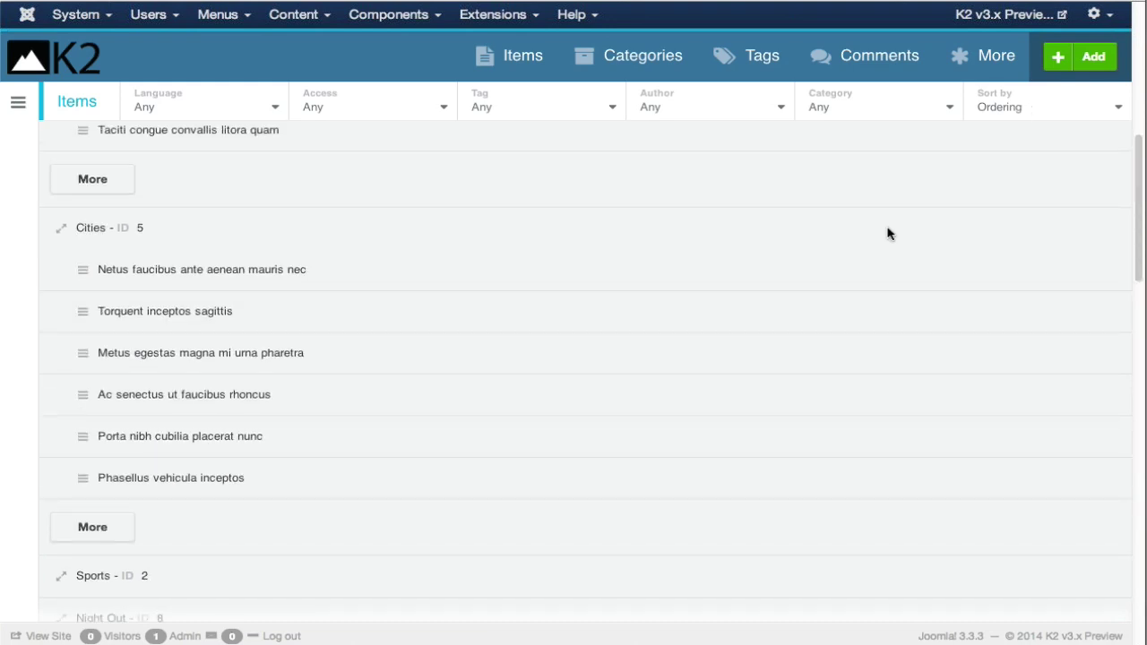
{"action": "scroll", "coordinate": [890, 234], "scroll_direction": "up", "scroll_amount": 1}
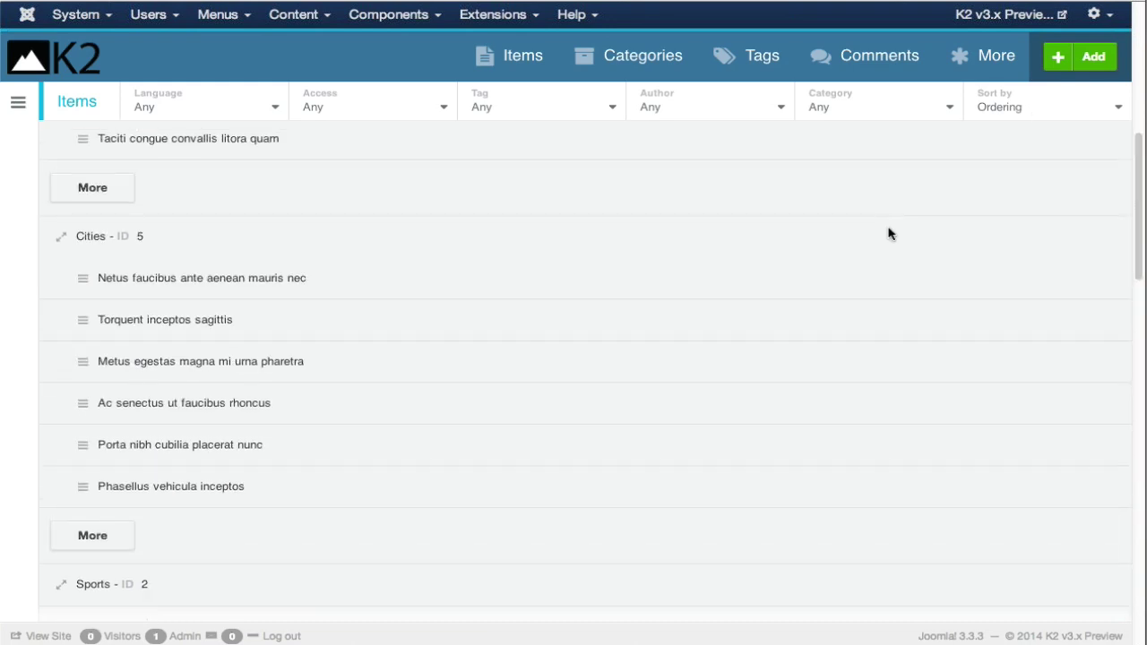
{"action": "scroll", "coordinate": [890, 234], "scroll_direction": "up", "scroll_amount": 5}
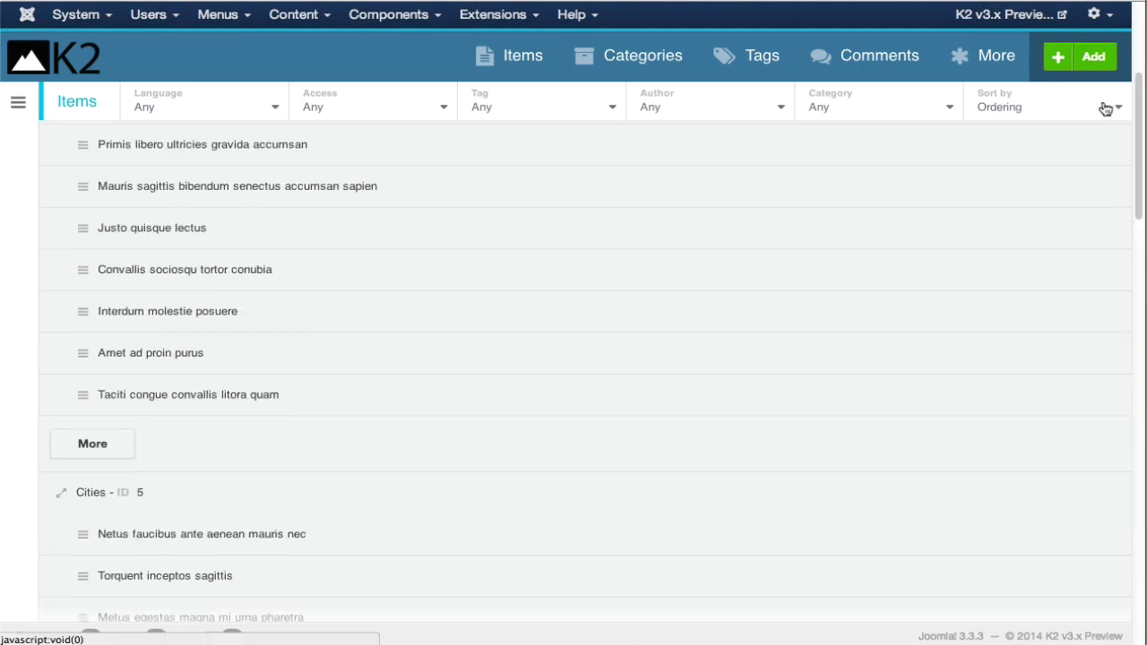
Step: Set the items list's sorting to None and show the sidebar with the search and state filters
{"action": "left_click", "coordinate": [1105, 109]}
{"action": "left_click", "coordinate": [1061, 179]}
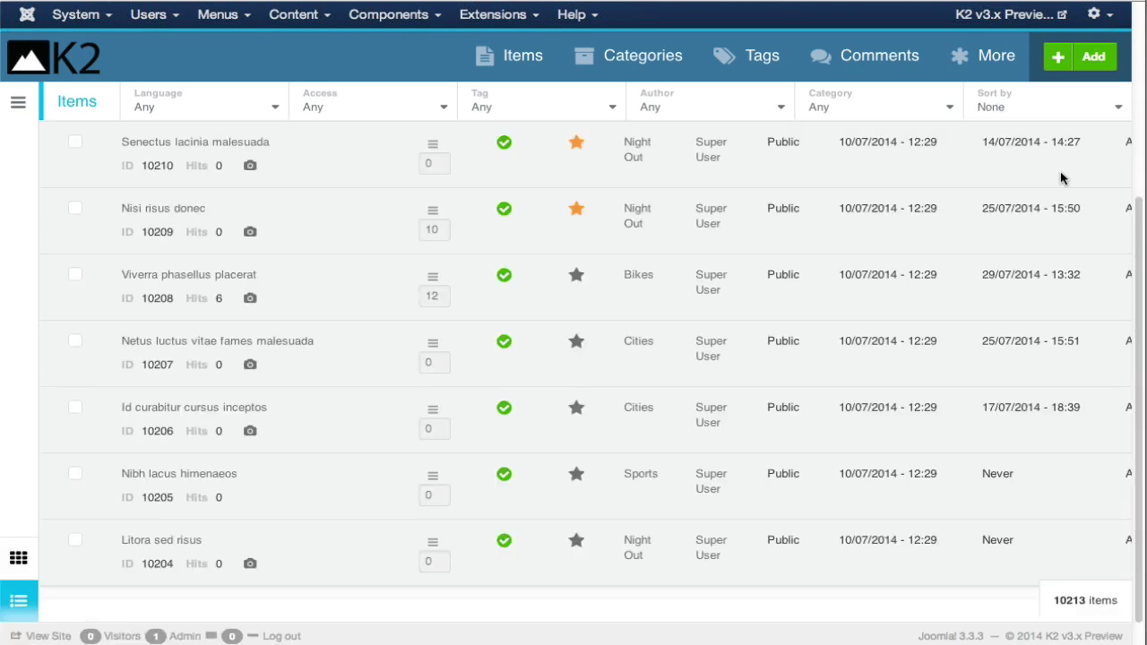
{"action": "left_click", "coordinate": [18, 104]}
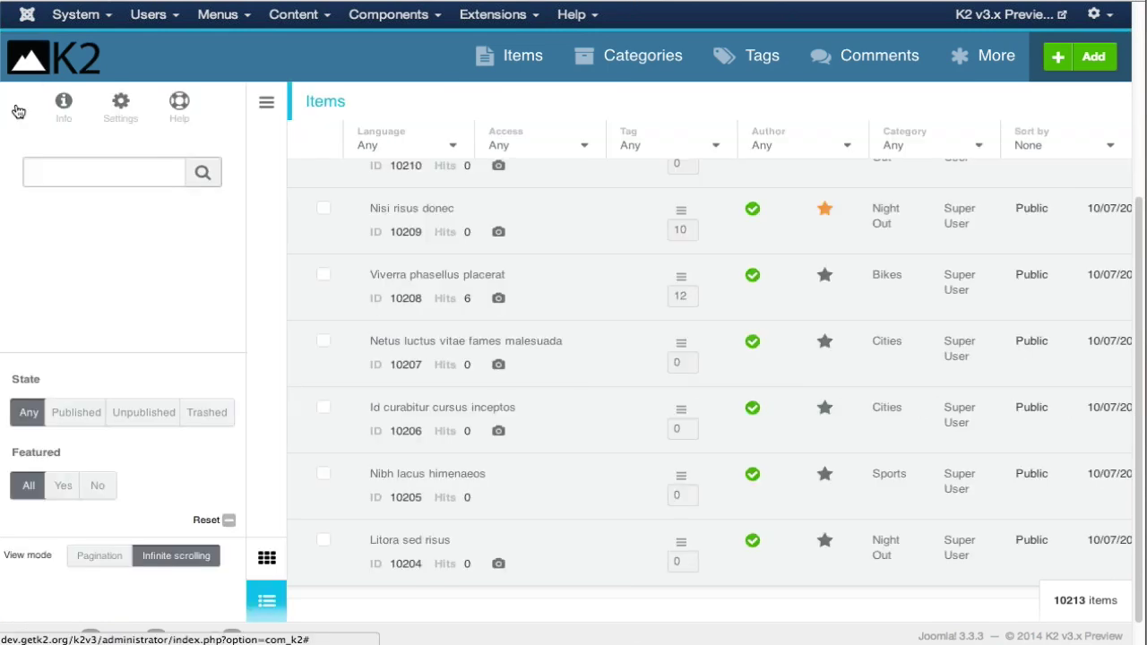
{"action": "scroll", "coordinate": [440, 279], "scroll_direction": "up", "scroll_amount": 5}
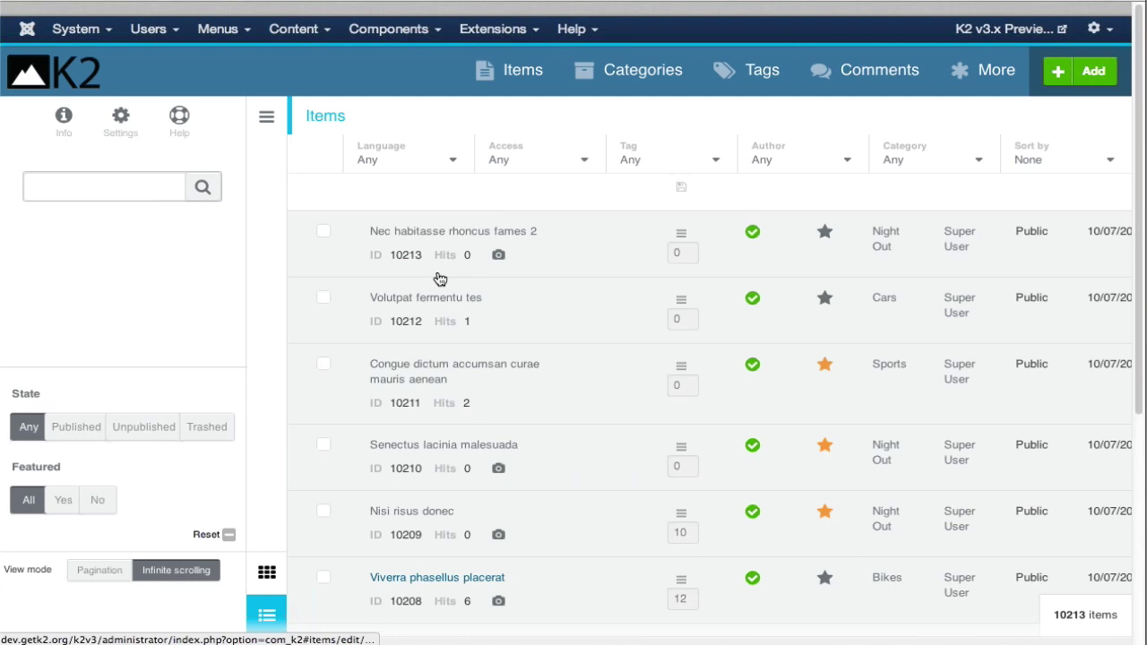
Step: Search the items for "lore" and look through the suggested titles
{"action": "left_click", "coordinate": [57, 186]}
{"action": "type", "text": "lore"}
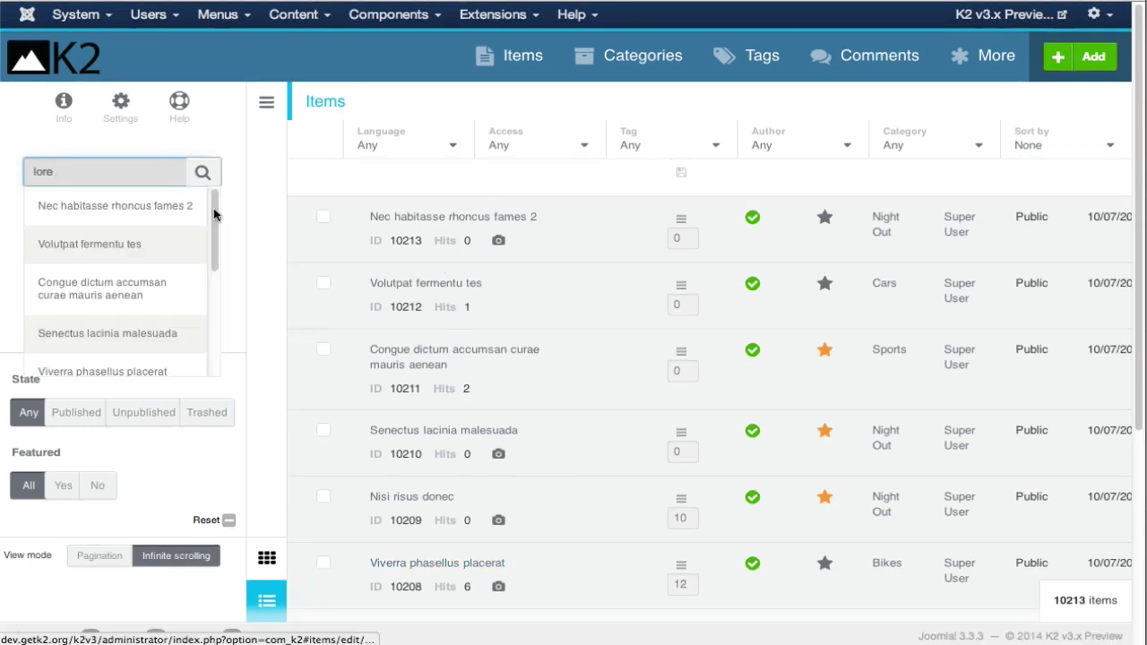
{"action": "left_click_drag", "start_coordinate": [214, 214], "coordinate": [202, 257]}
Step: Open the suggested item Senectus lacinia malesuada with the sidebar hidden, and close it without saving
{"action": "left_click", "coordinate": [45, 242]}
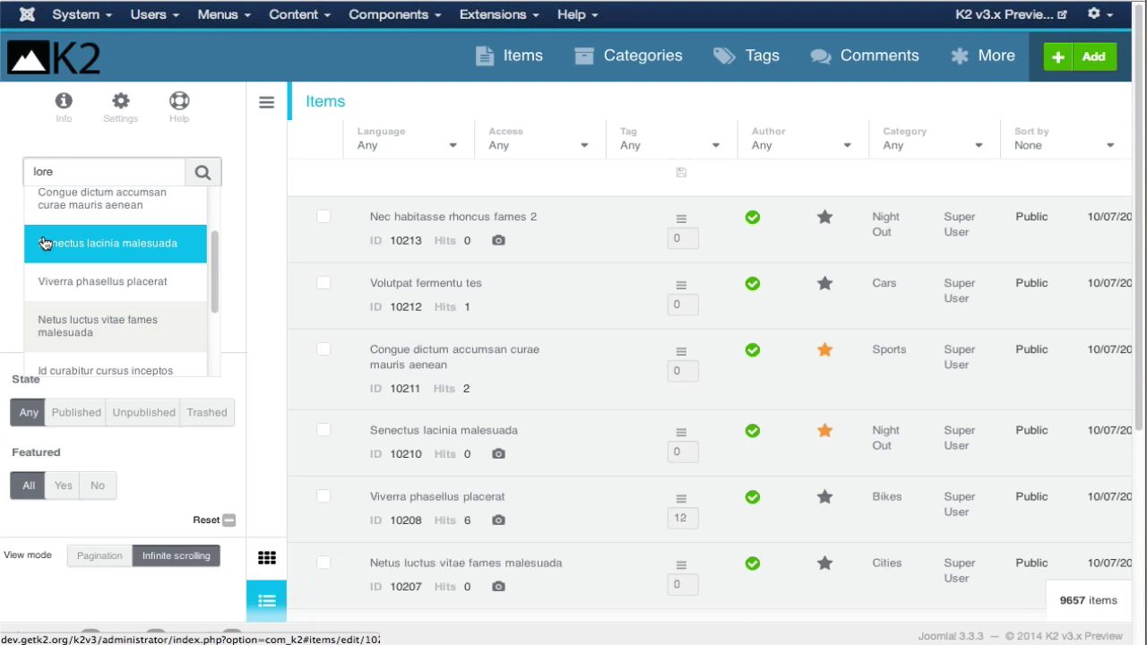
{"action": "left_click", "coordinate": [45, 242]}
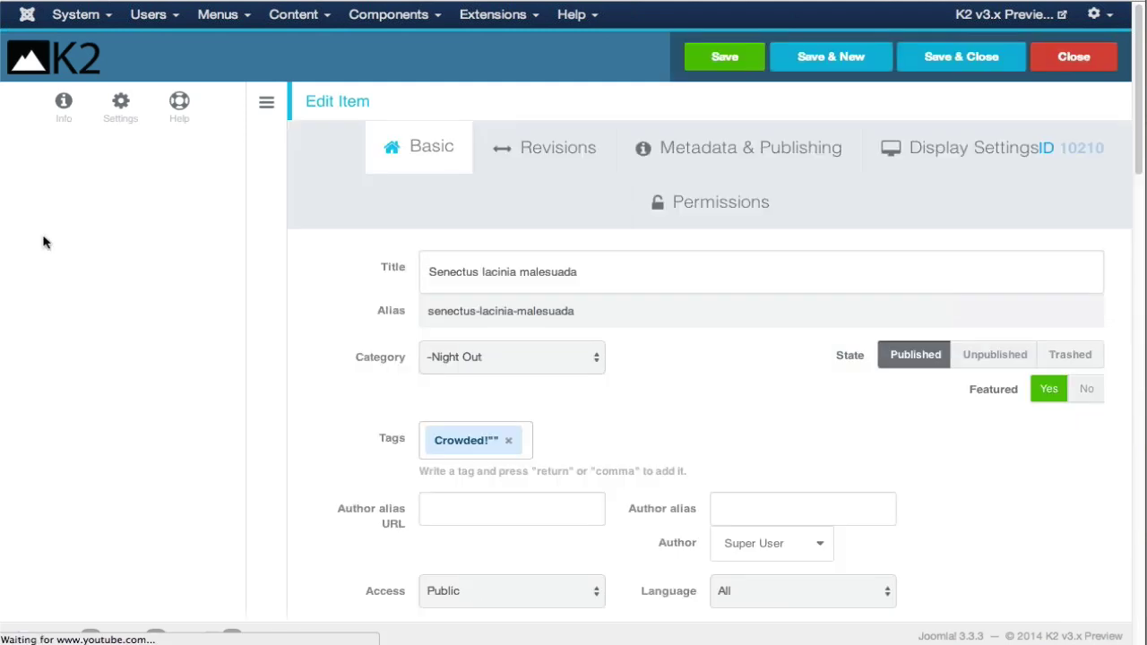
{"action": "left_click", "coordinate": [267, 105]}
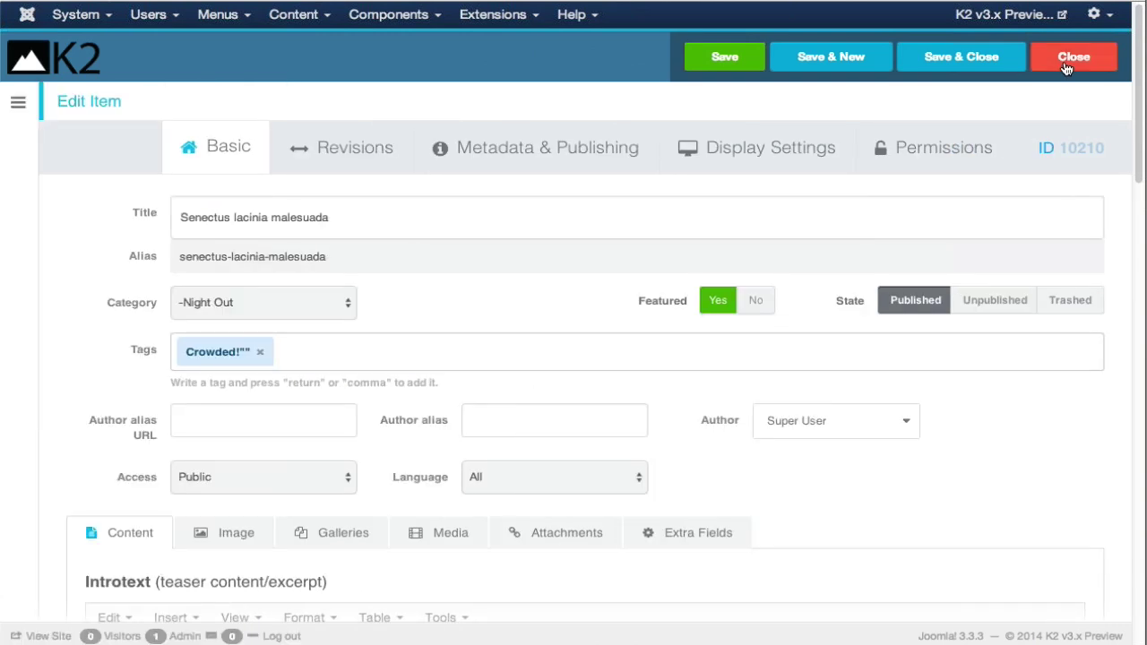
{"action": "left_click", "coordinate": [1066, 69]}
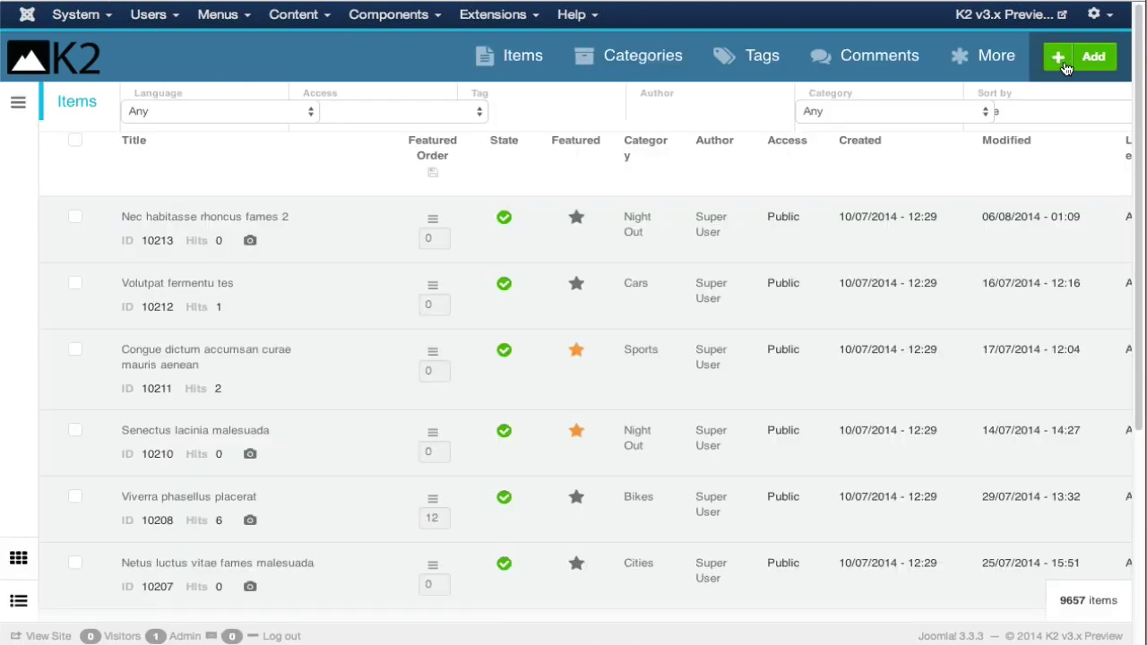
Step: Search the items for "lorem" from the sidebar
{"action": "left_click", "coordinate": [93, 172]}
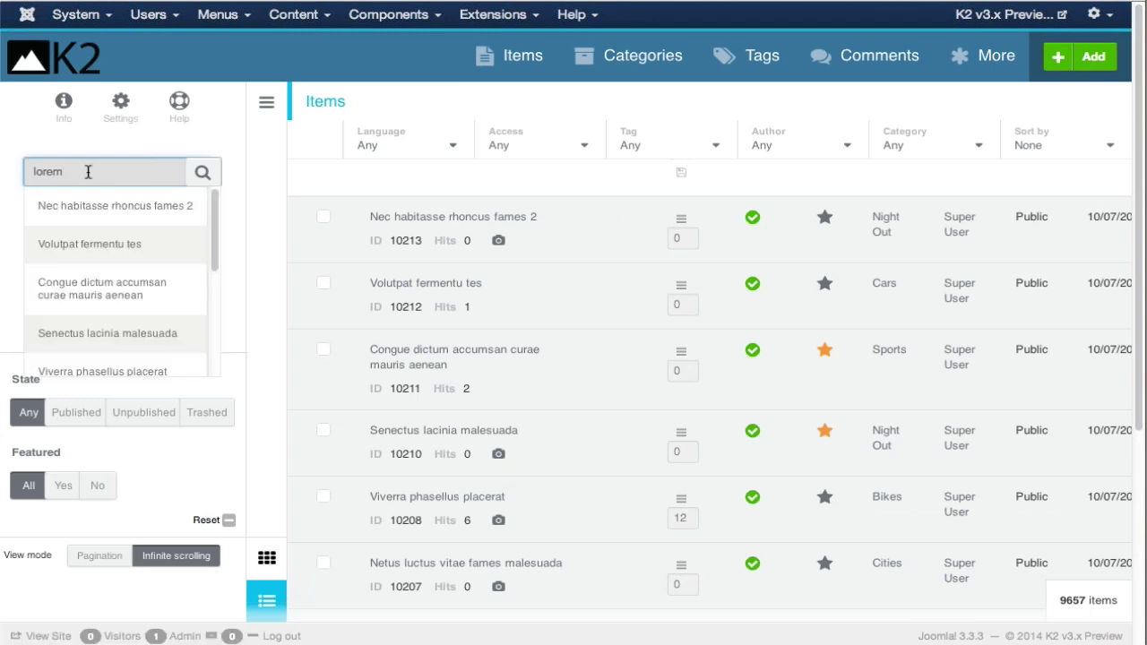
{"action": "left_click", "coordinate": [200, 174]}
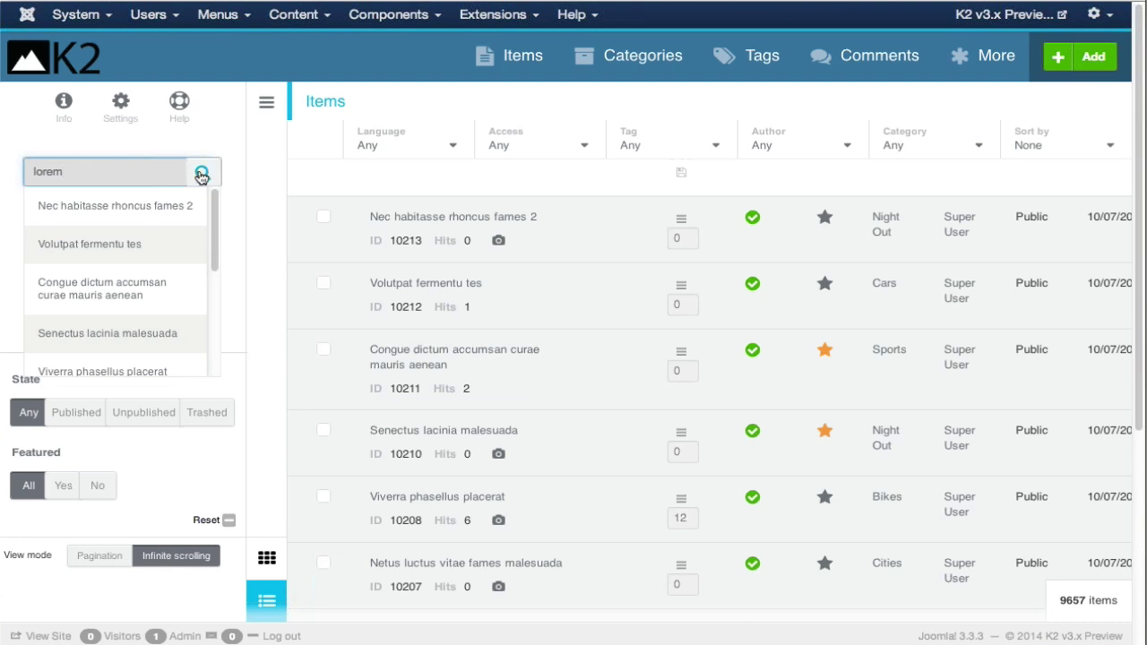
Step: Search the items for "fermentu" from the sidebar
{"action": "left_click", "coordinate": [156, 174]}
{"action": "left_click", "coordinate": [202, 173]}
{"action": "left_click", "coordinate": [77, 171]}
{"action": "double_click", "coordinate": [69, 173]}
{"action": "type", "text": "ferme"}
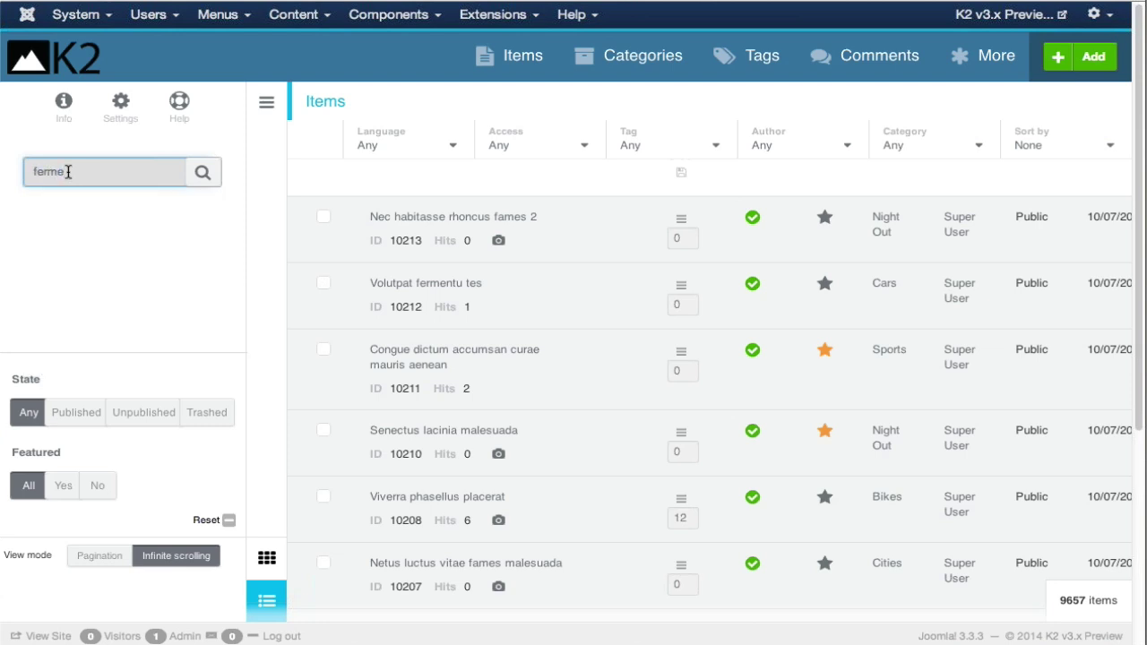
{"action": "type", "text": "ntu"}
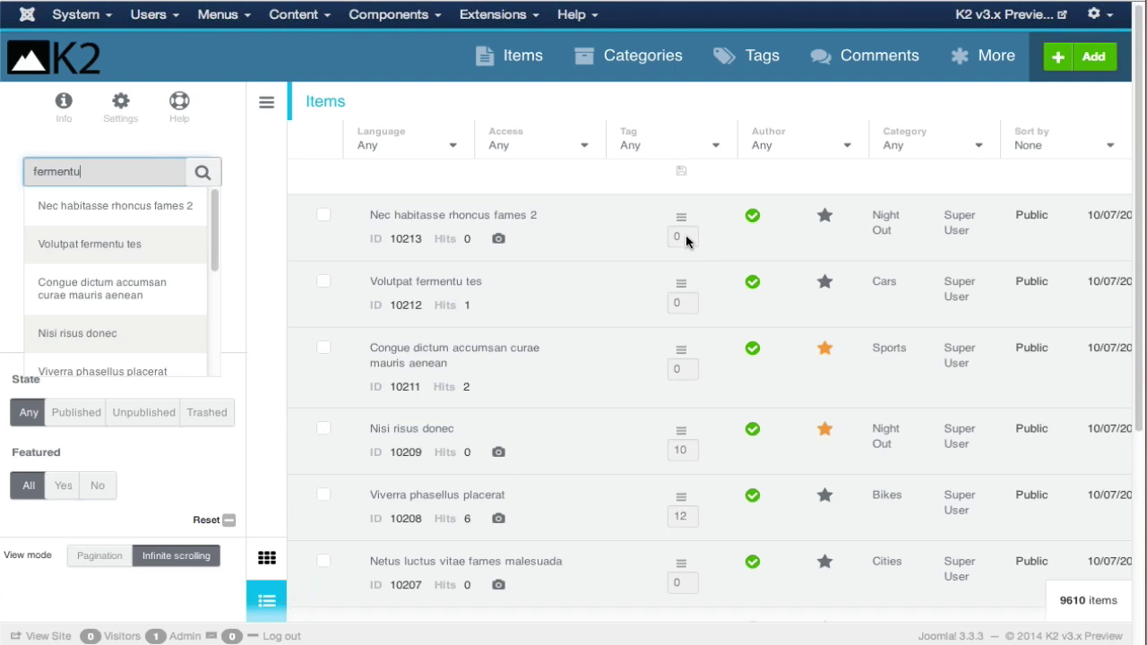
Step: Look through the items matching the search, reset the list's search and filters, and hide the sidebar
{"action": "scroll", "coordinate": [395, 417], "scroll_direction": "down", "scroll_amount": 3}
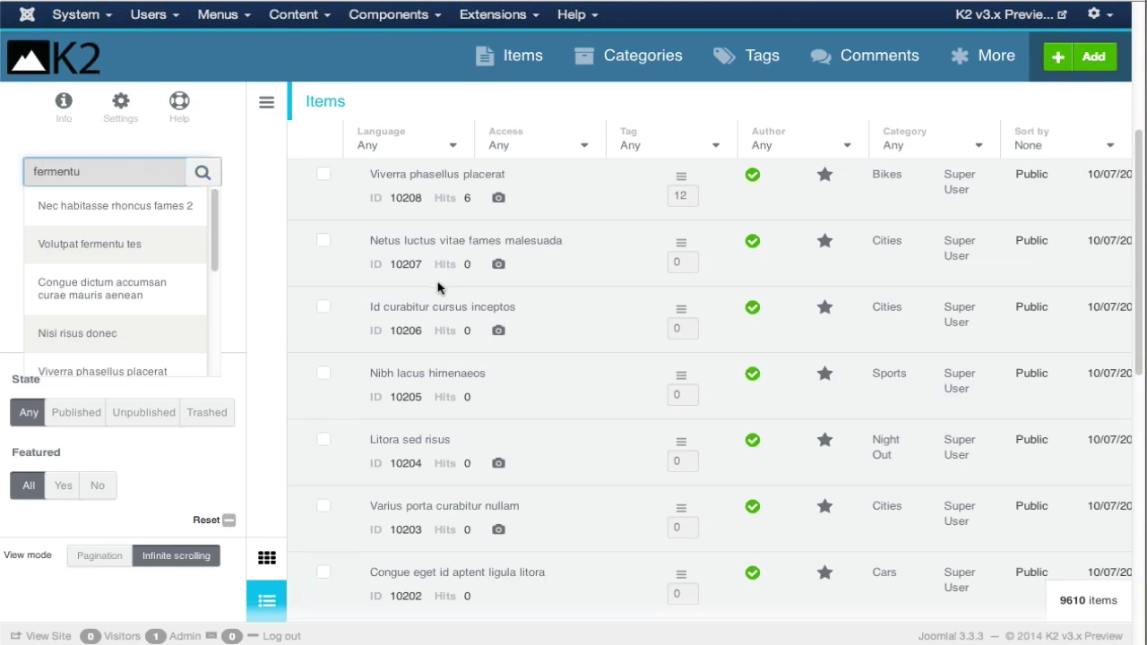
{"action": "scroll", "coordinate": [439, 287], "scroll_direction": "down", "scroll_amount": 3}
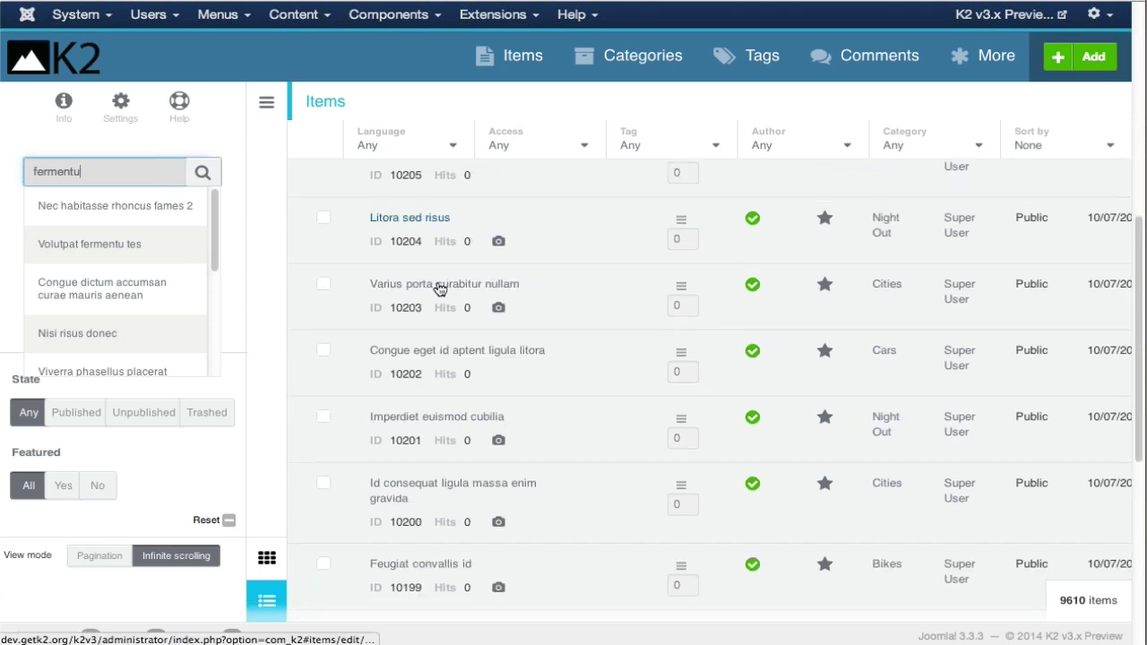
{"action": "scroll", "coordinate": [374, 238], "scroll_direction": "down", "scroll_amount": 1}
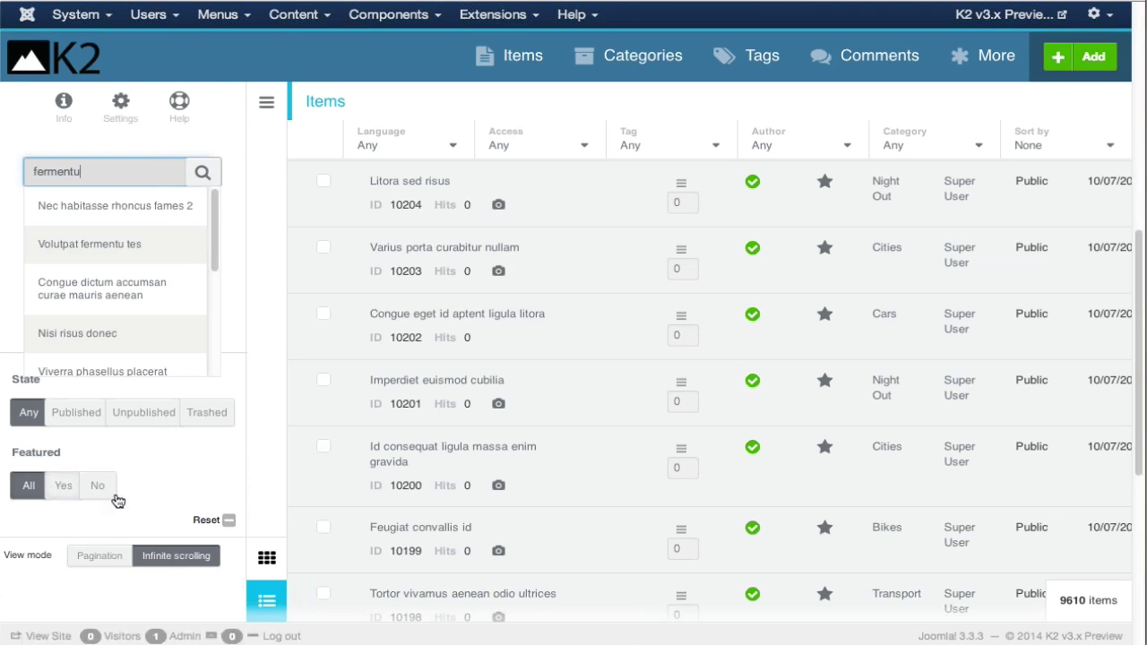
{"action": "left_click", "coordinate": [230, 521]}
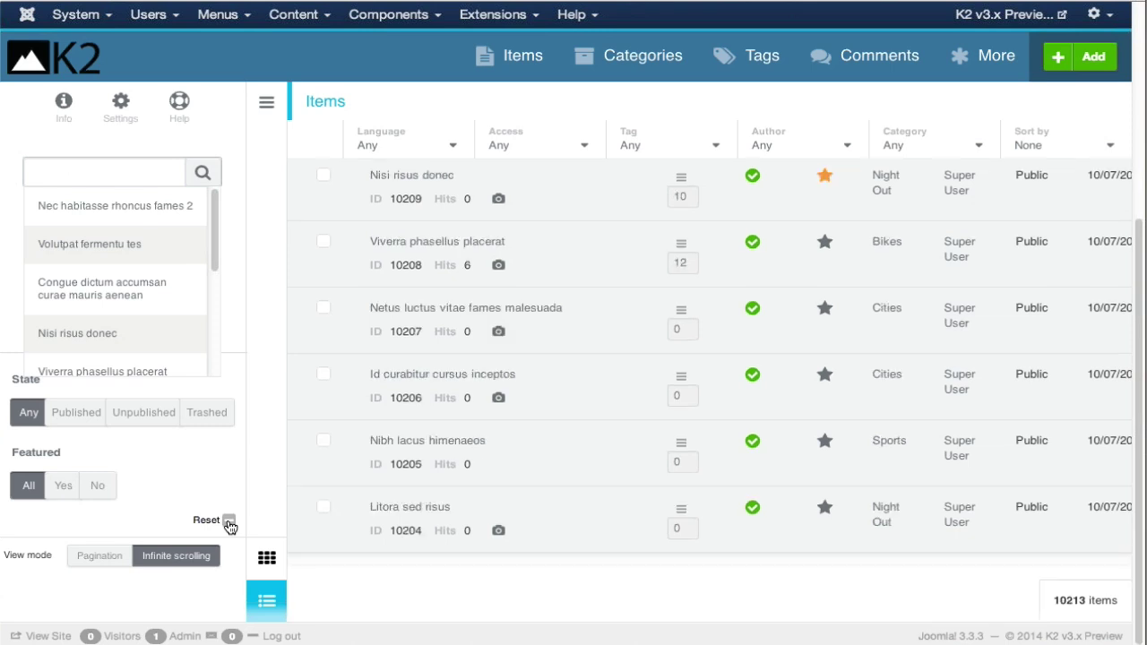
{"action": "scroll", "coordinate": [529, 303], "scroll_direction": "up", "scroll_amount": 4}
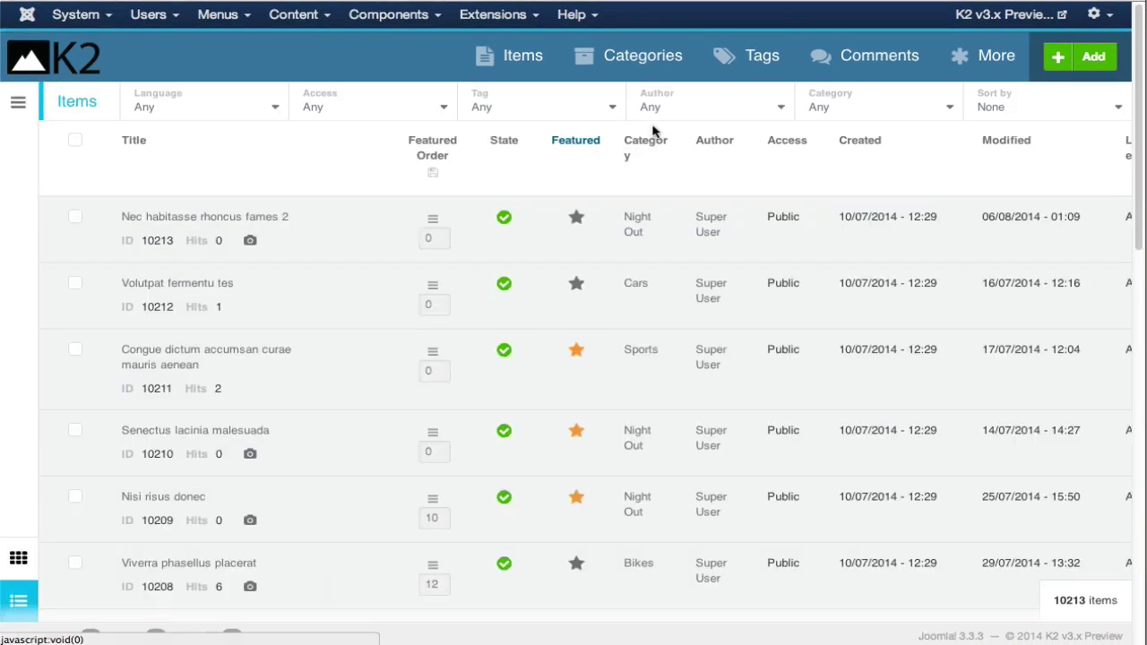
Step: Open the Tags list, followed by the Comments list
{"action": "left_click", "coordinate": [761, 64]}
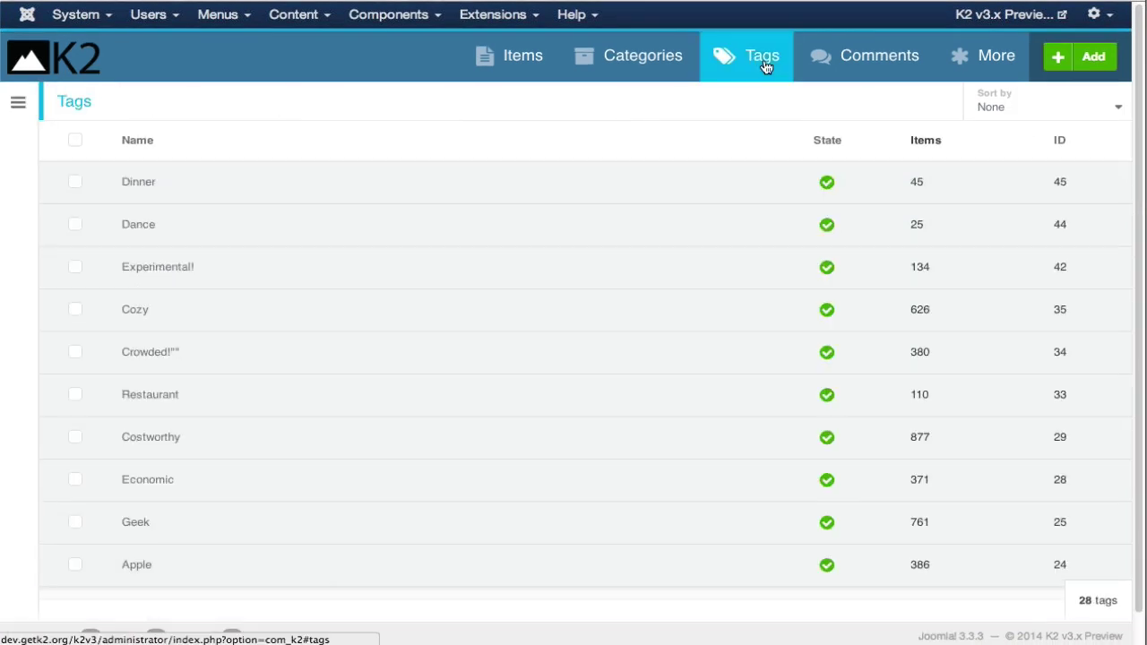
{"action": "left_click", "coordinate": [874, 73]}
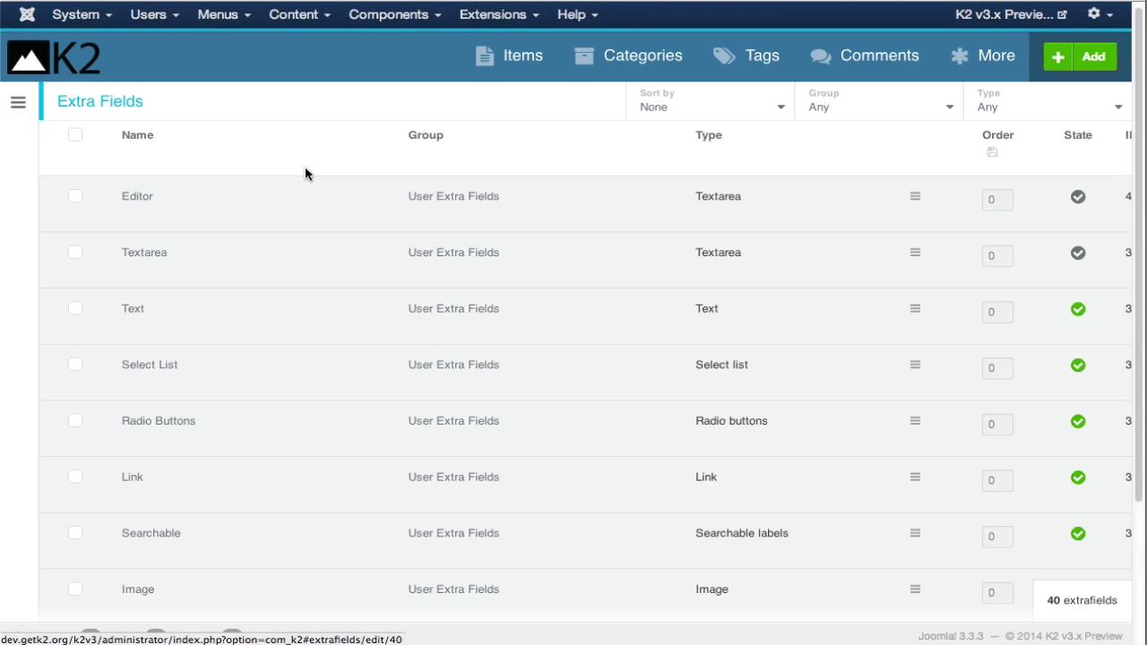
Step: Look through the Editor extra field's group, state, type and definition settings, and close it without saving
{"action": "scroll", "coordinate": [466, 186], "scroll_direction": "down", "scroll_amount": 3}
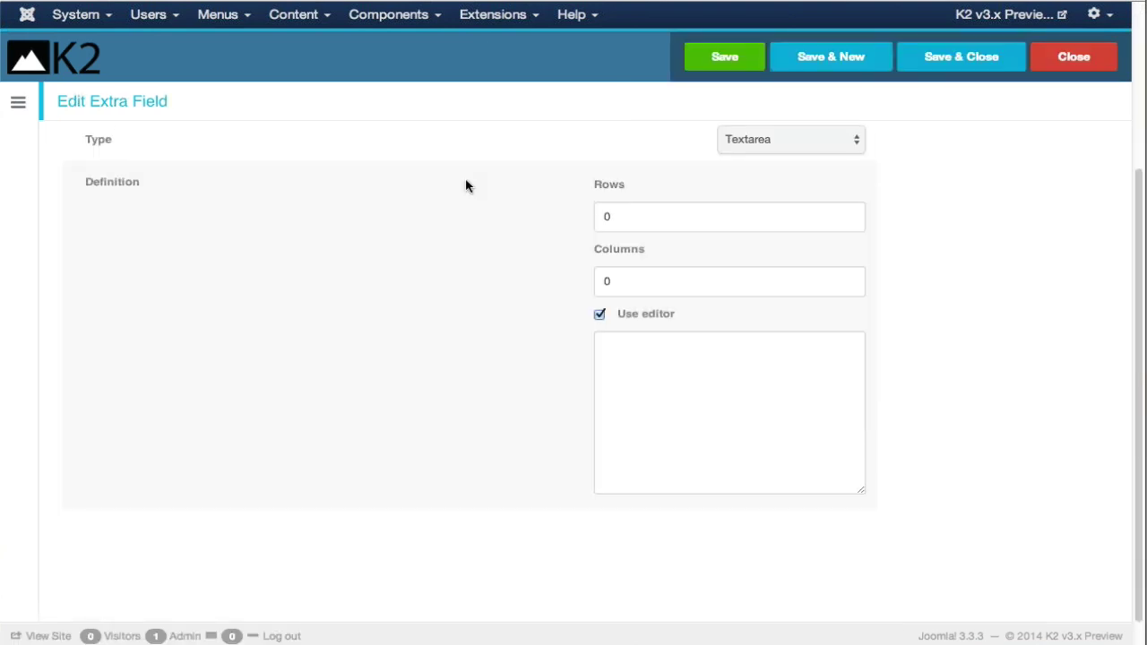
{"action": "scroll", "coordinate": [467, 186], "scroll_direction": "up", "scroll_amount": 3}
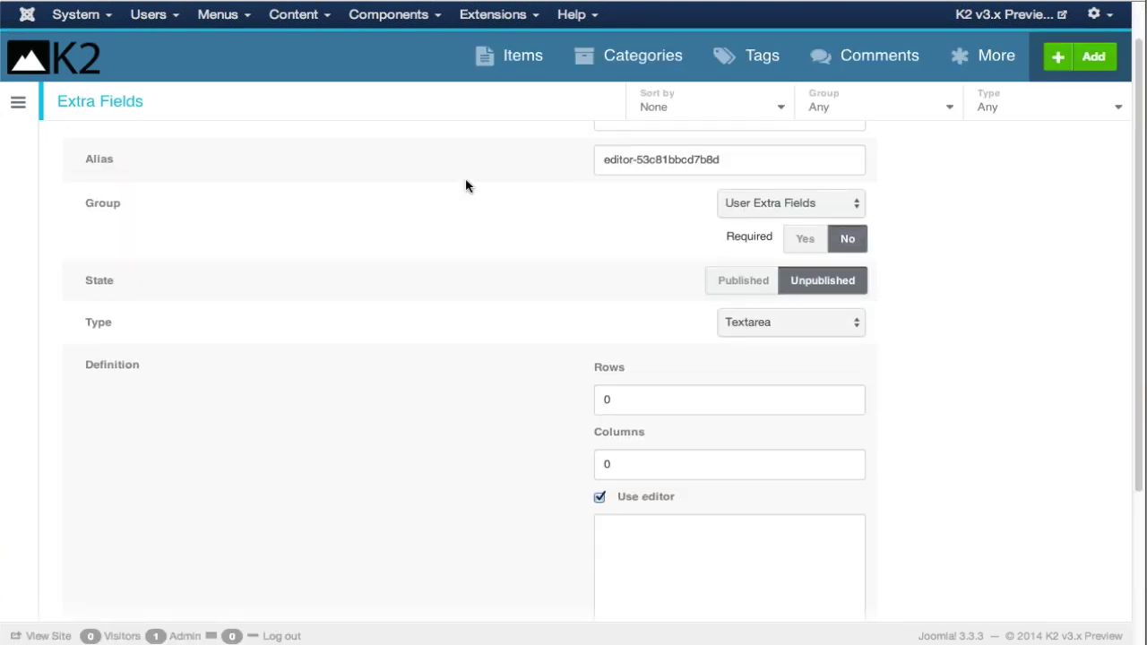
{"action": "scroll", "coordinate": [466, 186], "scroll_direction": "down", "scroll_amount": 2}
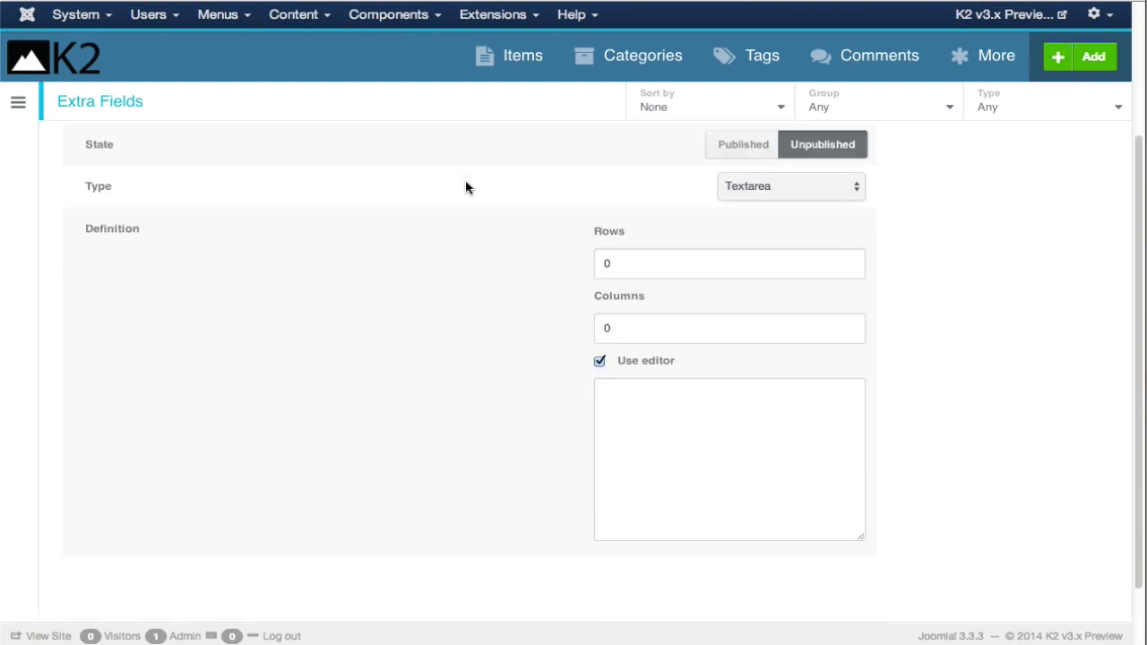
{"action": "scroll", "coordinate": [466, 186], "scroll_direction": "up", "scroll_amount": 3}
Step: View the Extra Field Groups list, followed by the User Groups list
{"action": "left_click", "coordinate": [986, 57]}
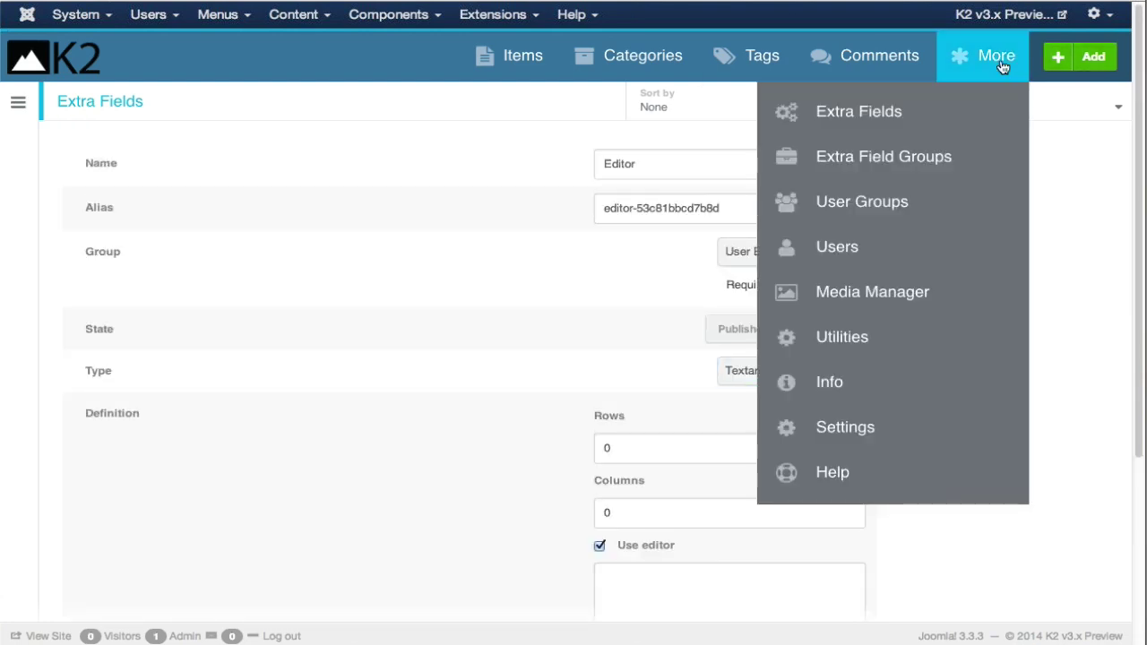
{"action": "left_click", "coordinate": [862, 158]}
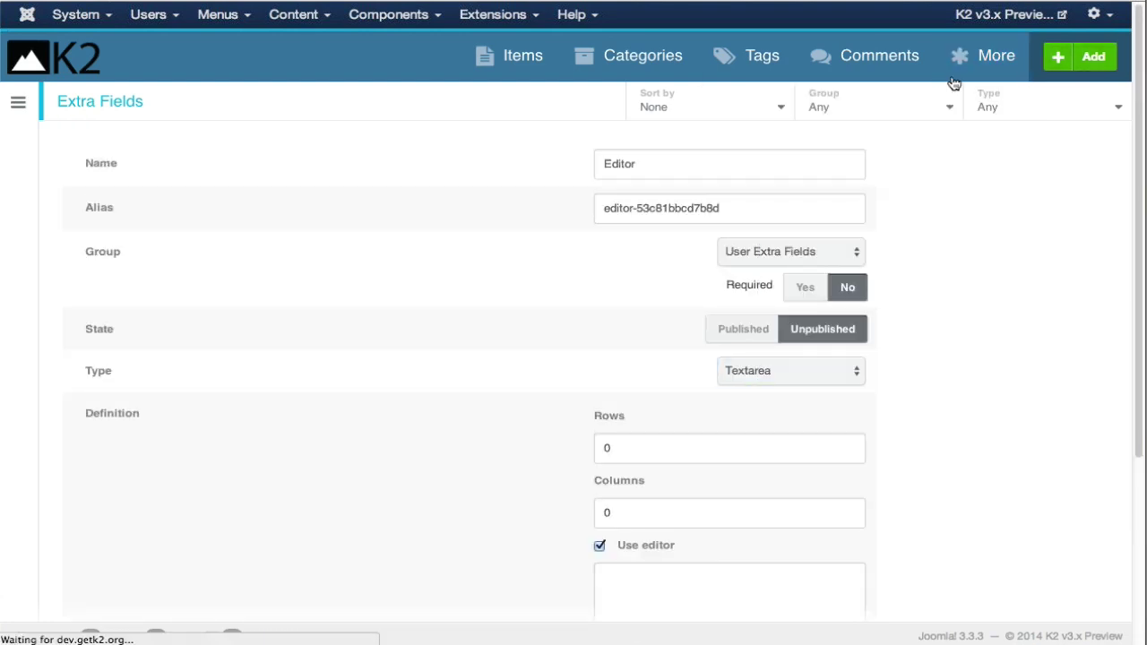
{"action": "left_click", "coordinate": [983, 60]}
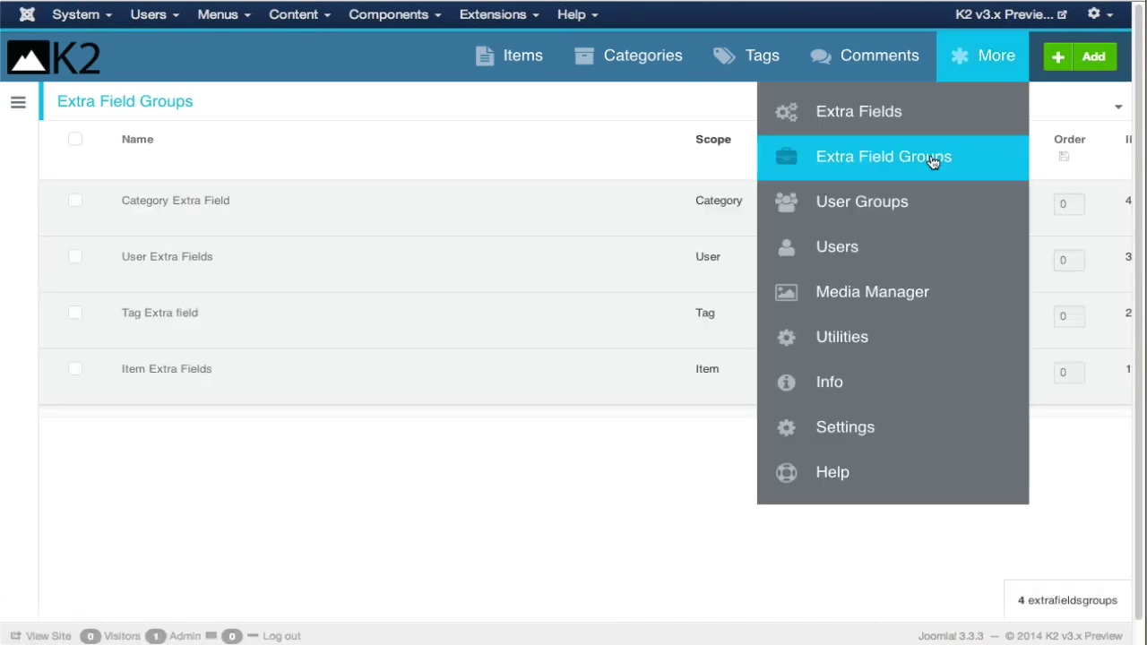
{"action": "left_click", "coordinate": [932, 159]}
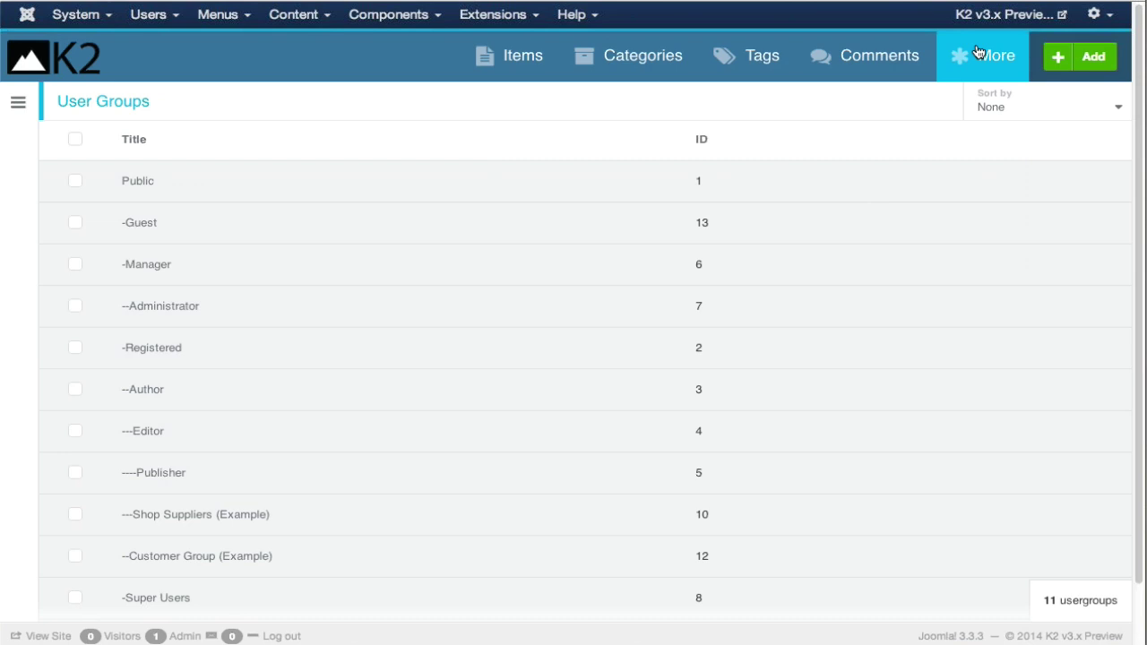
Step: Open a user from the Users list for editing and look through the user details, user groups and description sections
{"action": "left_click", "coordinate": [979, 52]}
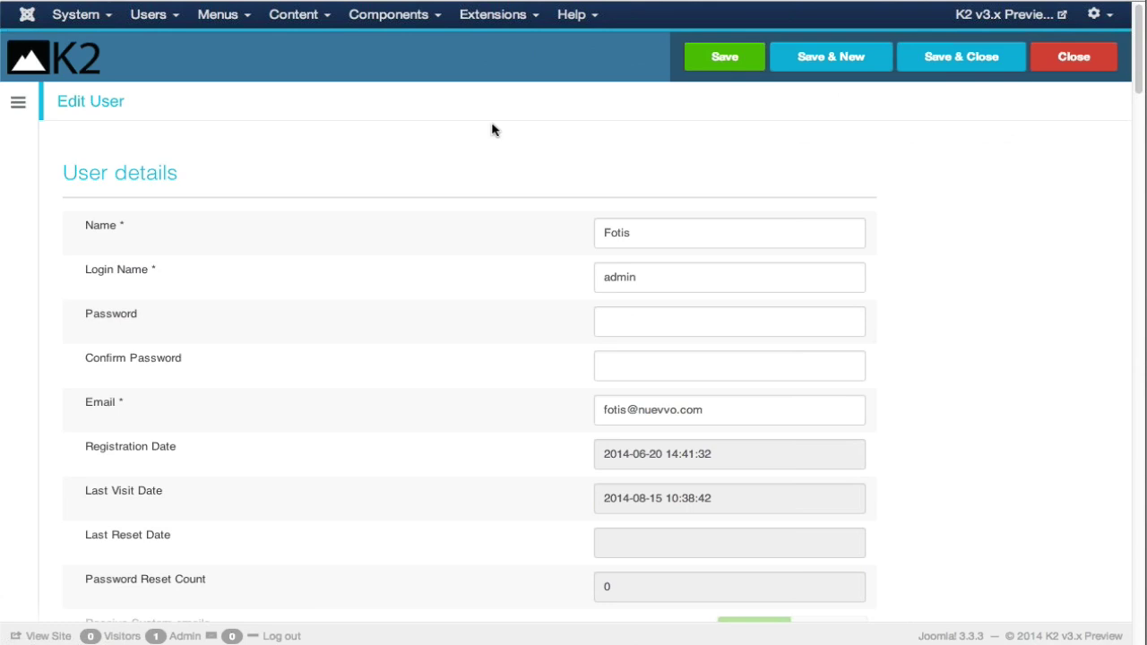
{"action": "scroll", "coordinate": [980, 177], "scroll_direction": "down", "scroll_amount": 2}
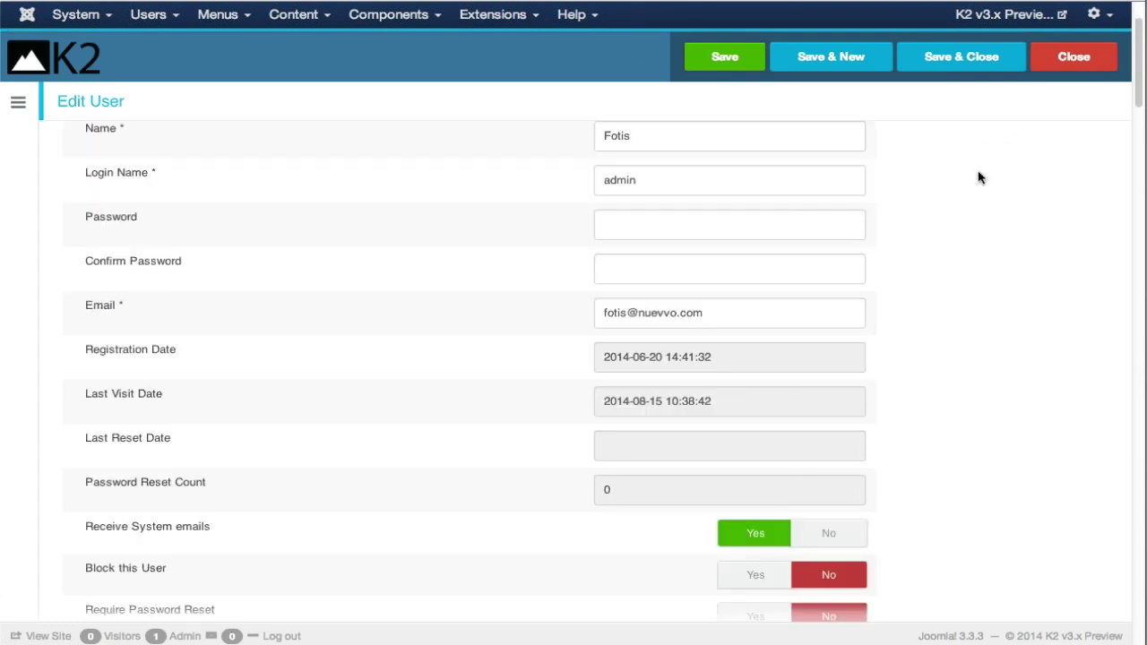
{"action": "scroll", "coordinate": [979, 178], "scroll_direction": "down", "scroll_amount": 7}
{"action": "scroll", "coordinate": [980, 178], "scroll_direction": "down", "scroll_amount": 2}
{"action": "scroll", "coordinate": [980, 177], "scroll_direction": "up", "scroll_amount": 1}
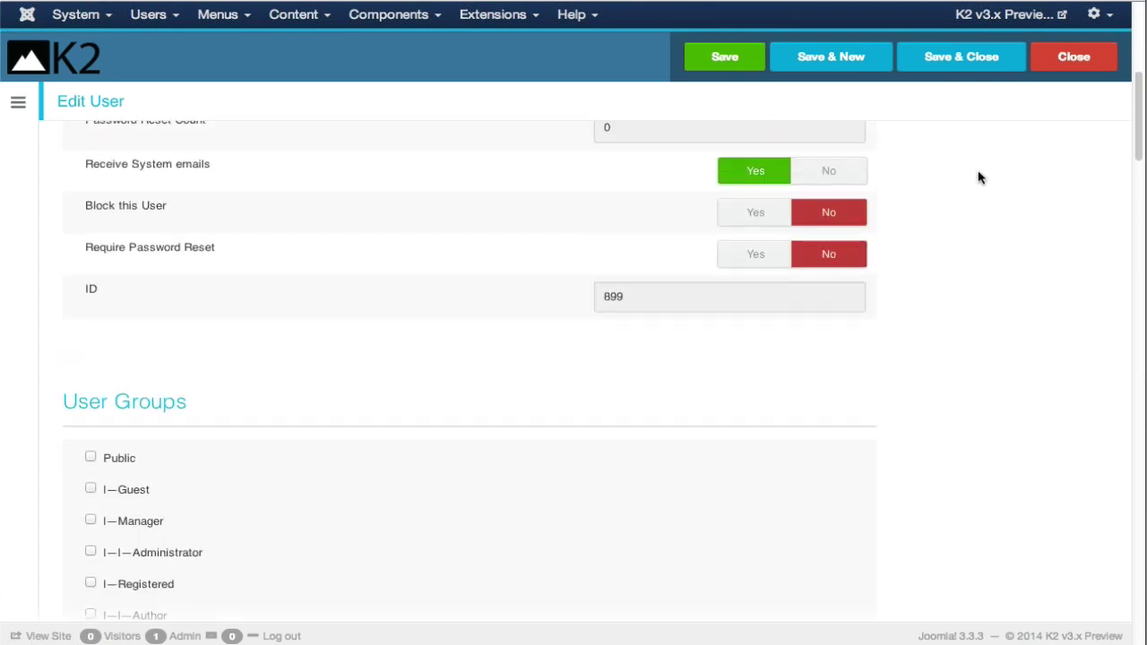
{"action": "scroll", "coordinate": [980, 177], "scroll_direction": "down", "scroll_amount": 16}
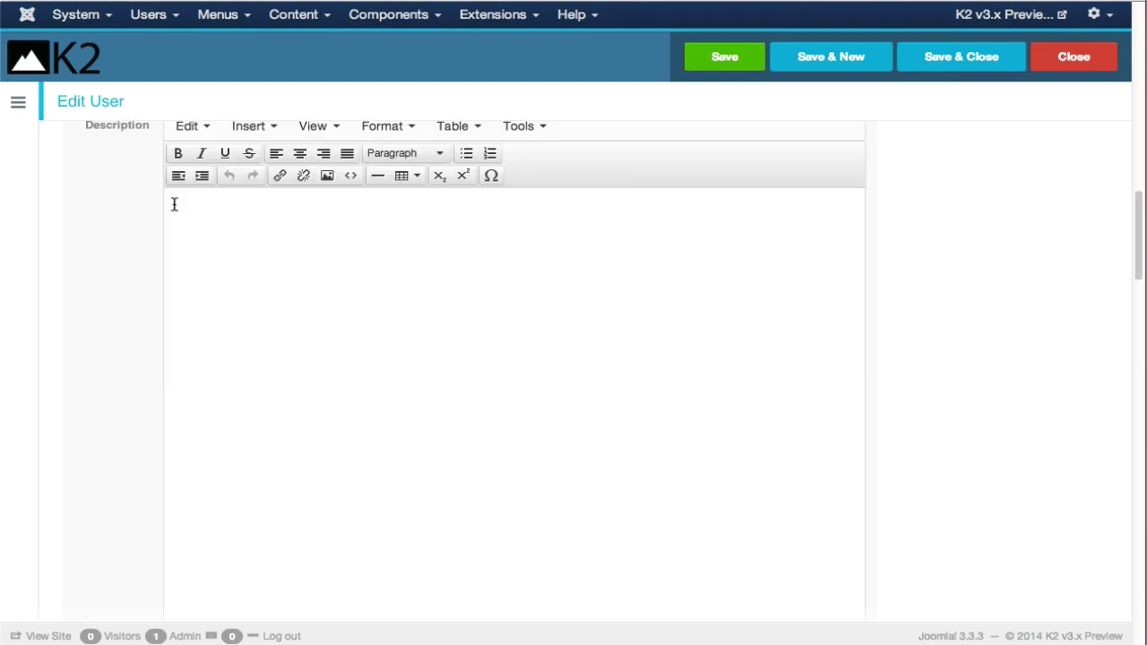
{"action": "scroll", "coordinate": [64, 174], "scroll_direction": "up", "scroll_amount": 3}
{"action": "scroll", "coordinate": [77, 225], "scroll_direction": "down", "scroll_amount": 1}
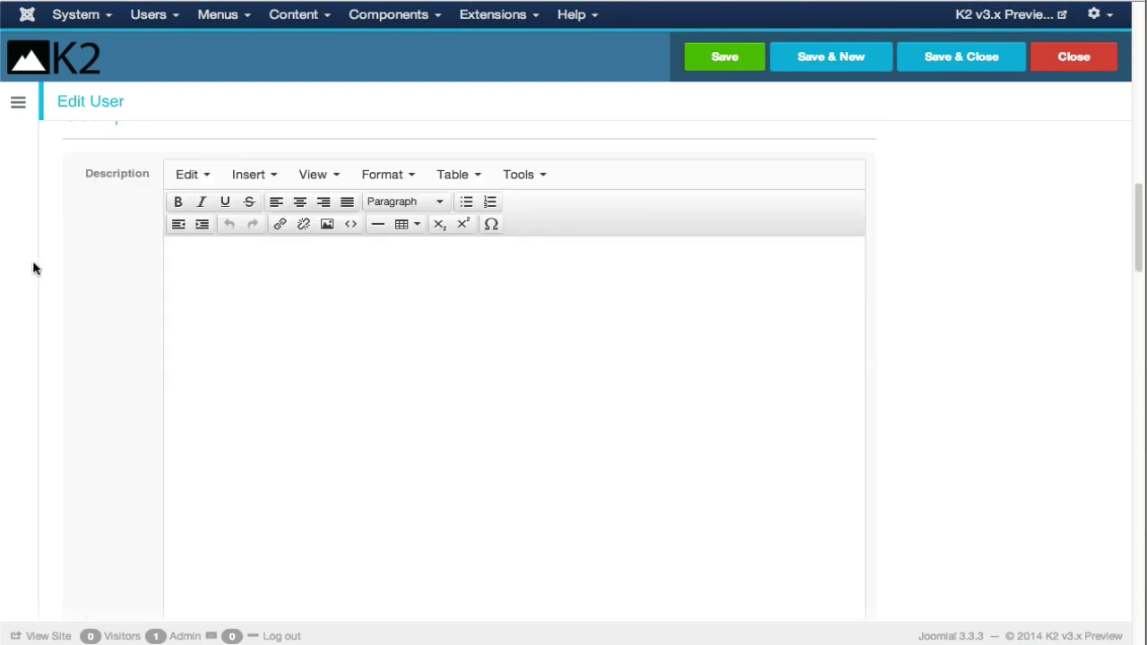
Step: Examine the user's image, gender, site, notes and extra field settings, and close the user without saving
{"action": "scroll", "coordinate": [34, 268], "scroll_direction": "down", "scroll_amount": 3}
{"action": "scroll", "coordinate": [34, 268], "scroll_direction": "down", "scroll_amount": 7}
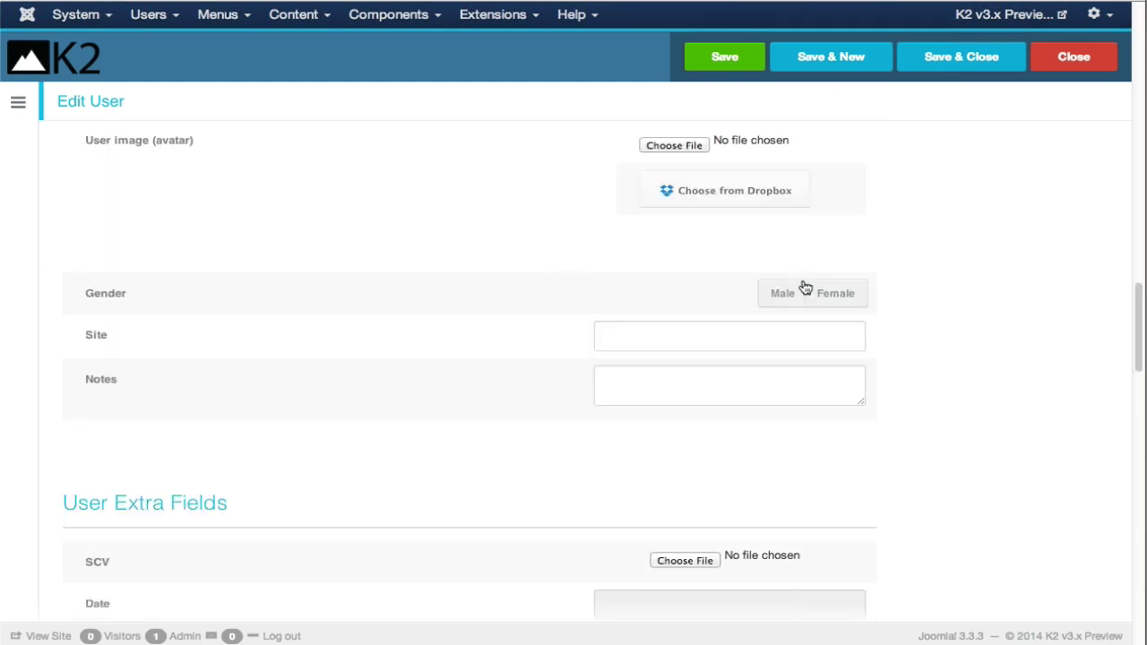
{"action": "scroll", "coordinate": [277, 306], "scroll_direction": "down", "scroll_amount": 1}
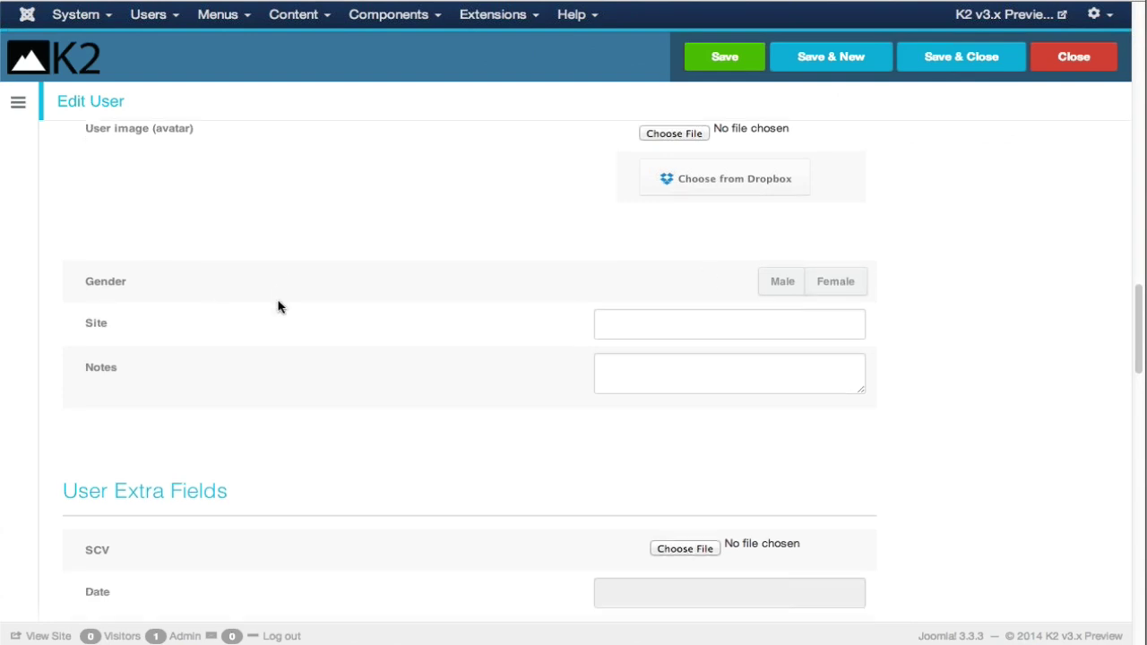
{"action": "scroll", "coordinate": [280, 307], "scroll_direction": "down", "scroll_amount": 3}
{"action": "scroll", "coordinate": [281, 307], "scroll_direction": "down", "scroll_amount": 1}
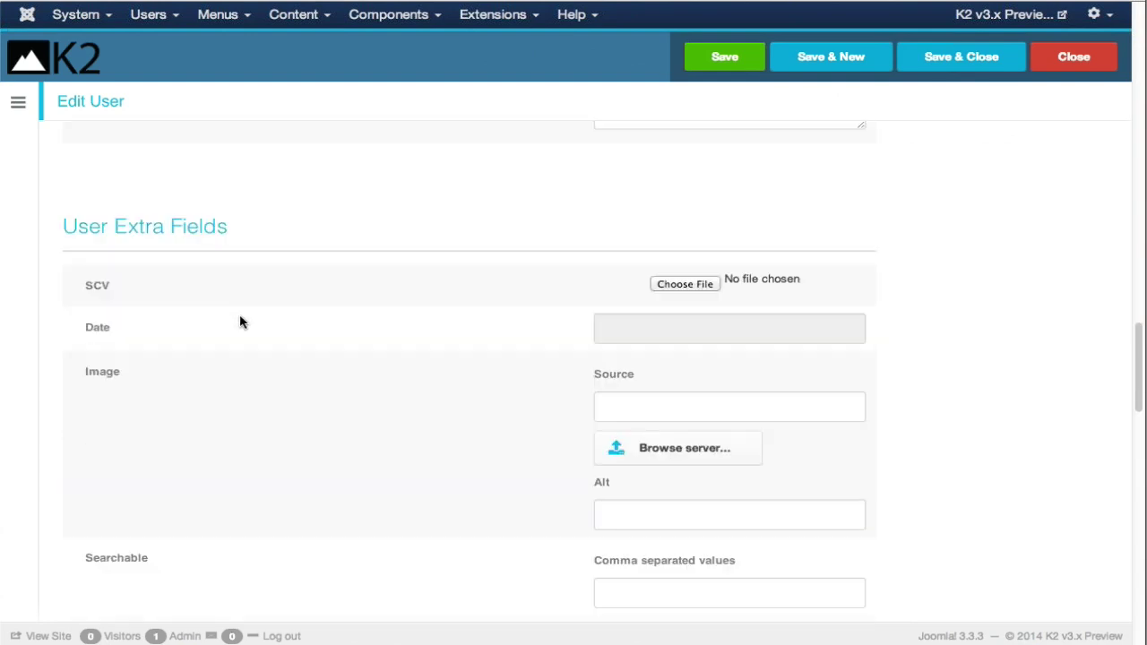
{"action": "scroll", "coordinate": [240, 322], "scroll_direction": "down", "scroll_amount": 1}
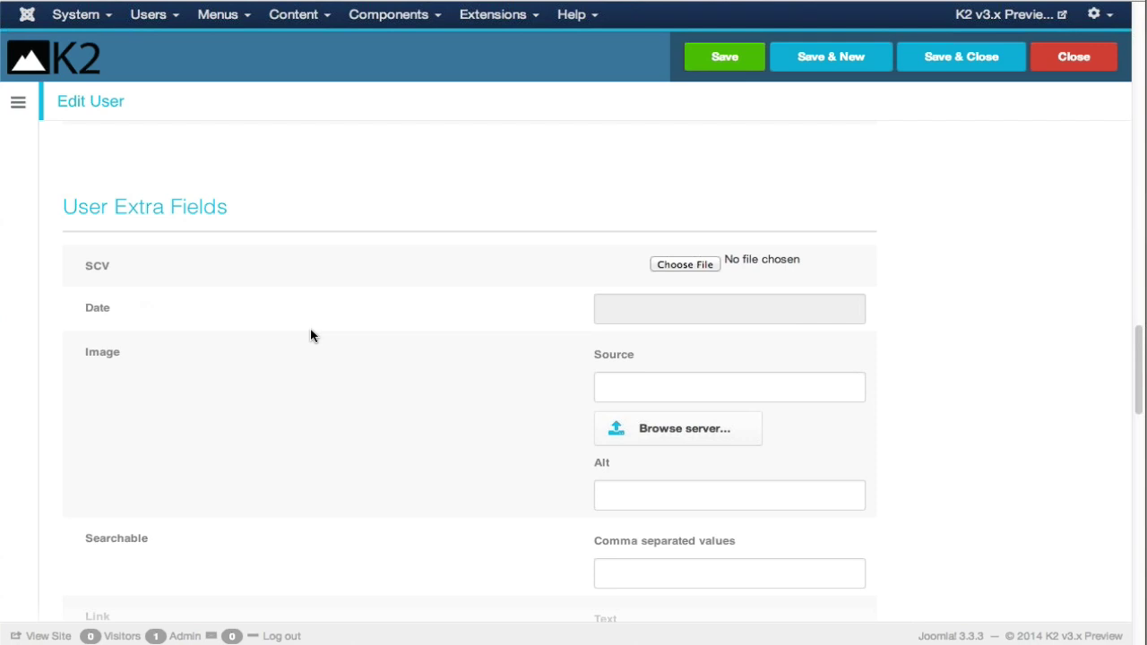
{"action": "scroll", "coordinate": [311, 336], "scroll_direction": "down", "scroll_amount": 1}
{"action": "scroll", "coordinate": [312, 335], "scroll_direction": "down", "scroll_amount": 3}
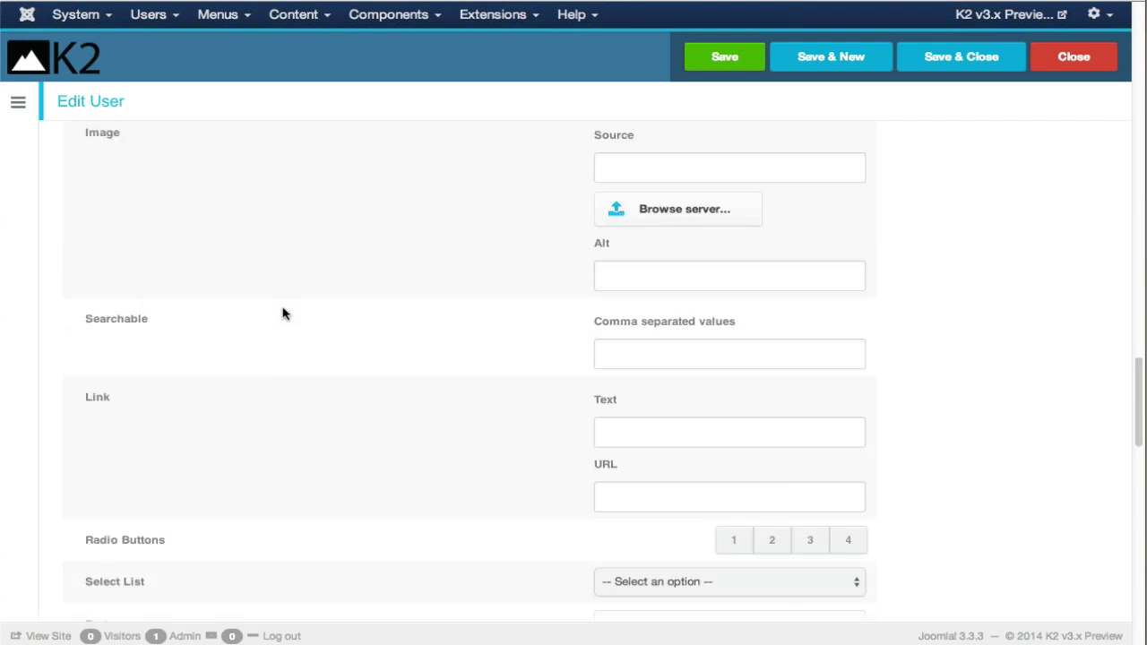
{"action": "scroll", "coordinate": [305, 237], "scroll_direction": "up", "scroll_amount": 1}
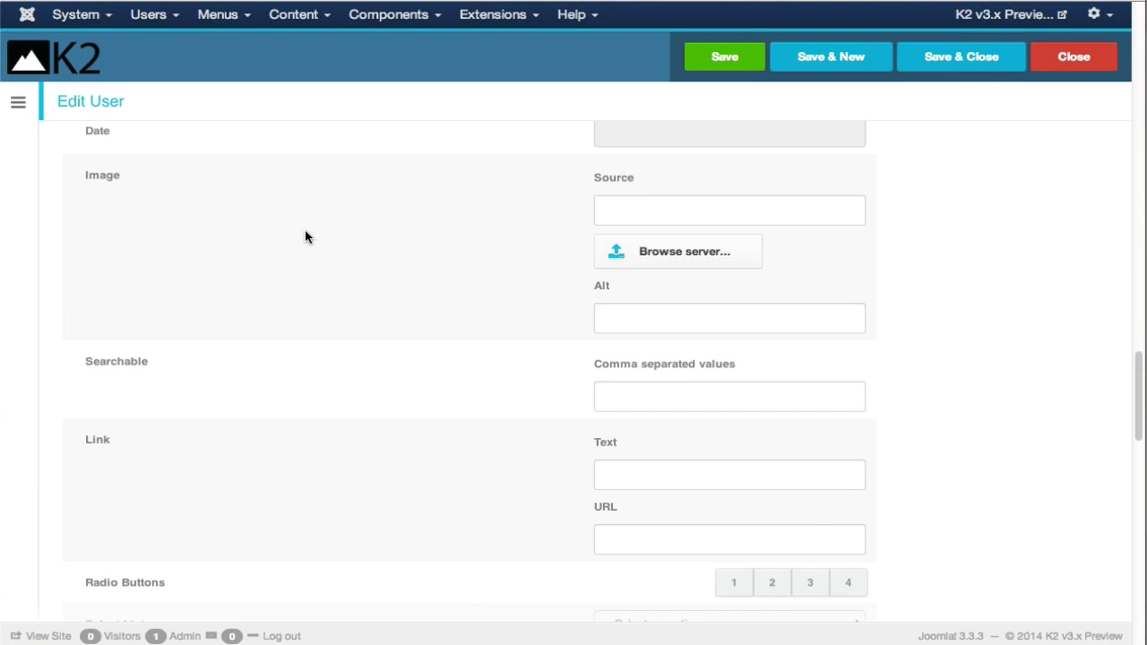
{"action": "scroll", "coordinate": [305, 236], "scroll_direction": "up", "scroll_amount": 1}
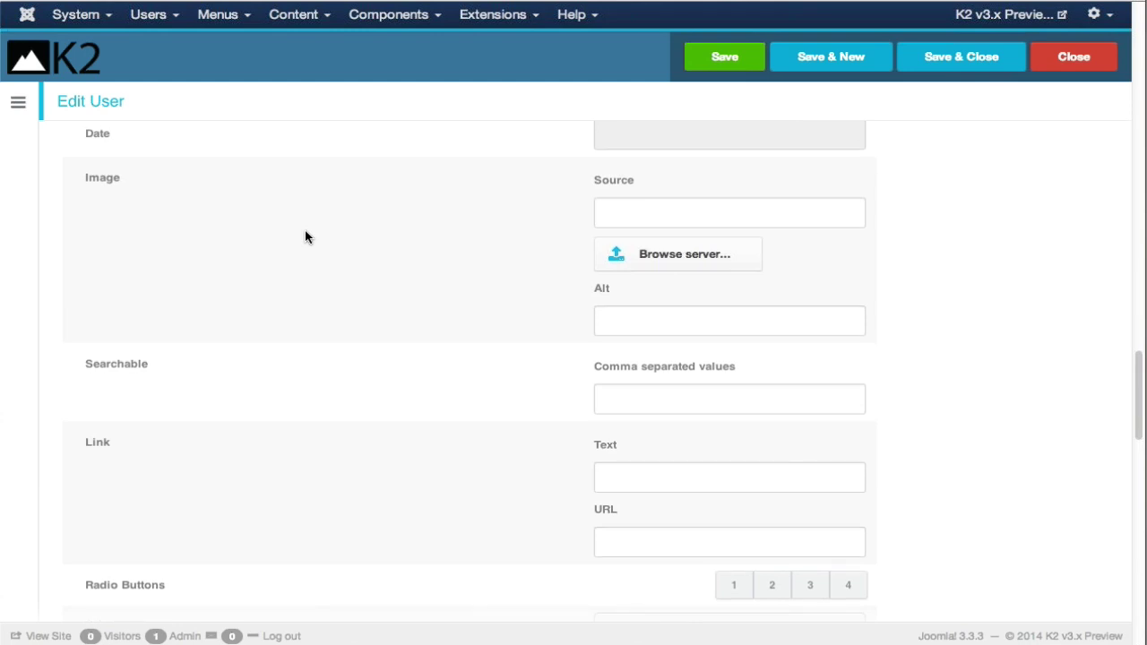
{"action": "scroll", "coordinate": [305, 236], "scroll_direction": "up", "scroll_amount": 7}
{"action": "scroll", "coordinate": [305, 237], "scroll_direction": "up", "scroll_amount": 10}
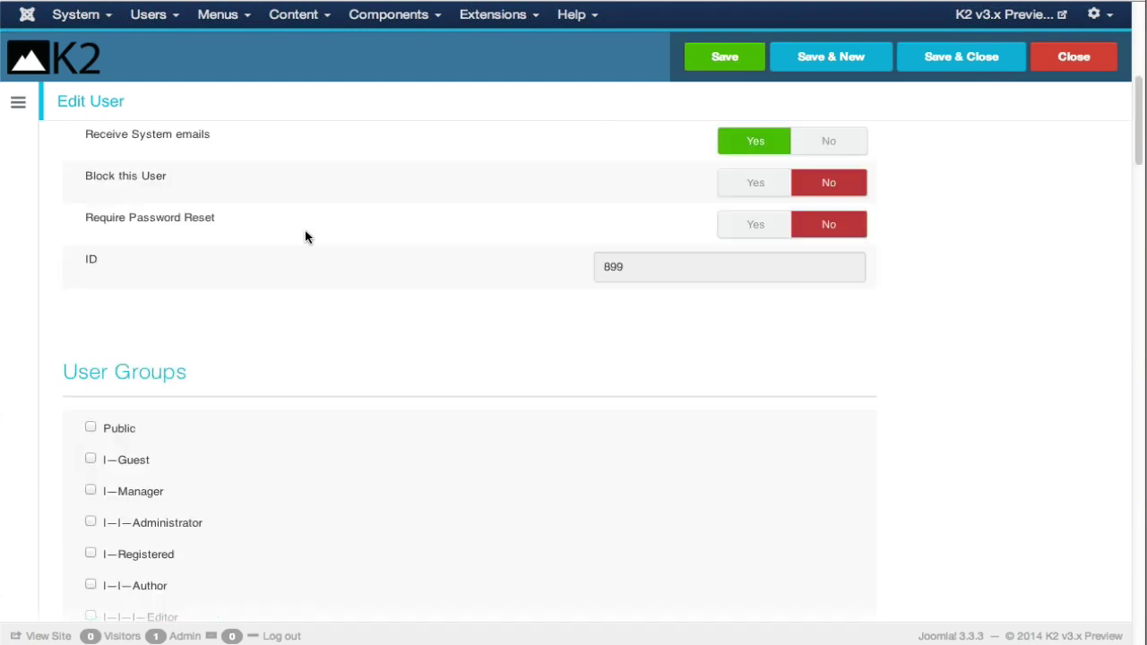
{"action": "scroll", "coordinate": [304, 237], "scroll_direction": "up", "scroll_amount": 3}
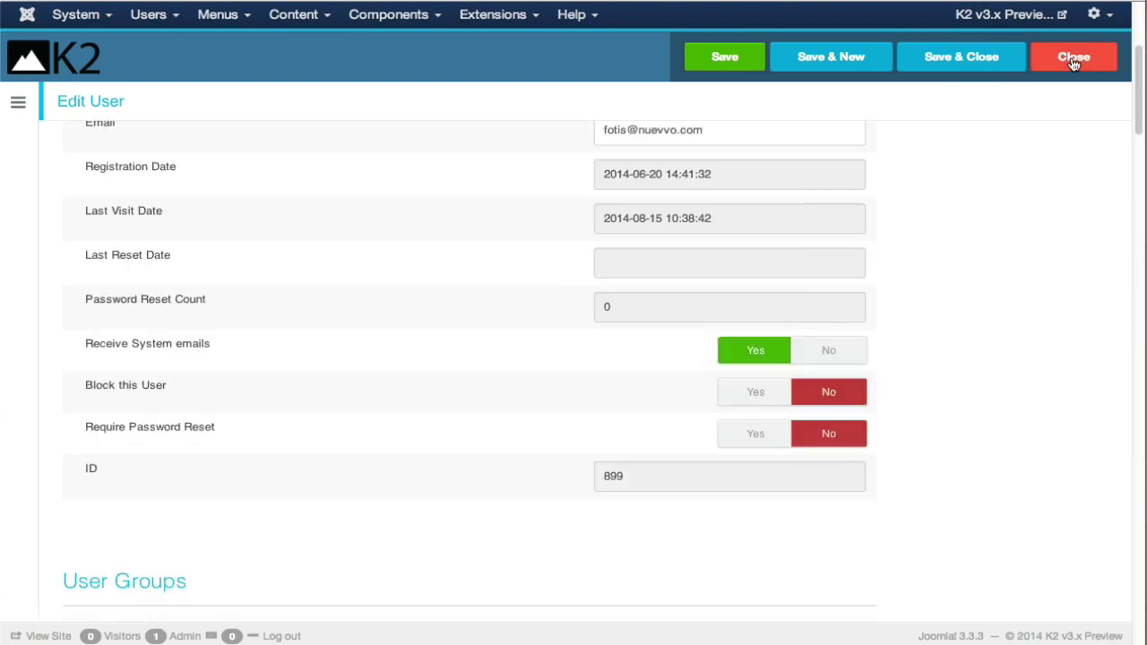
{"action": "left_click", "coordinate": [1074, 56]}
Step: Open the Media Manager and view the file actions available for the headers folder without choosing one
{"action": "left_click", "coordinate": [983, 56]}
{"action": "left_click", "coordinate": [830, 294]}
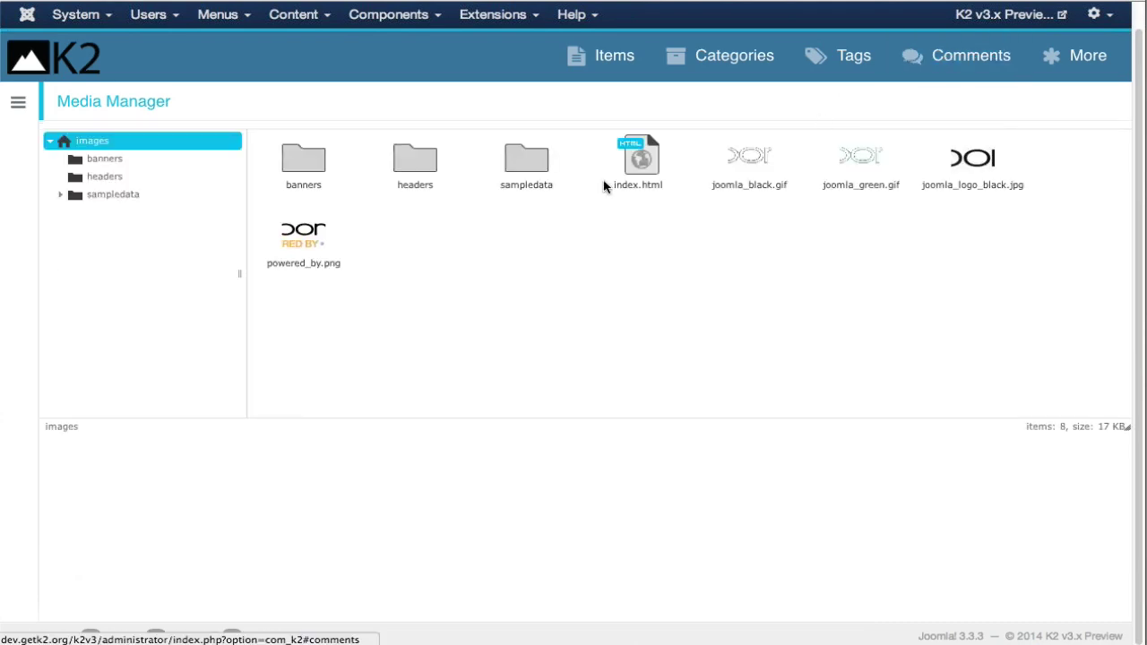
{"action": "right_click", "coordinate": [424, 158]}
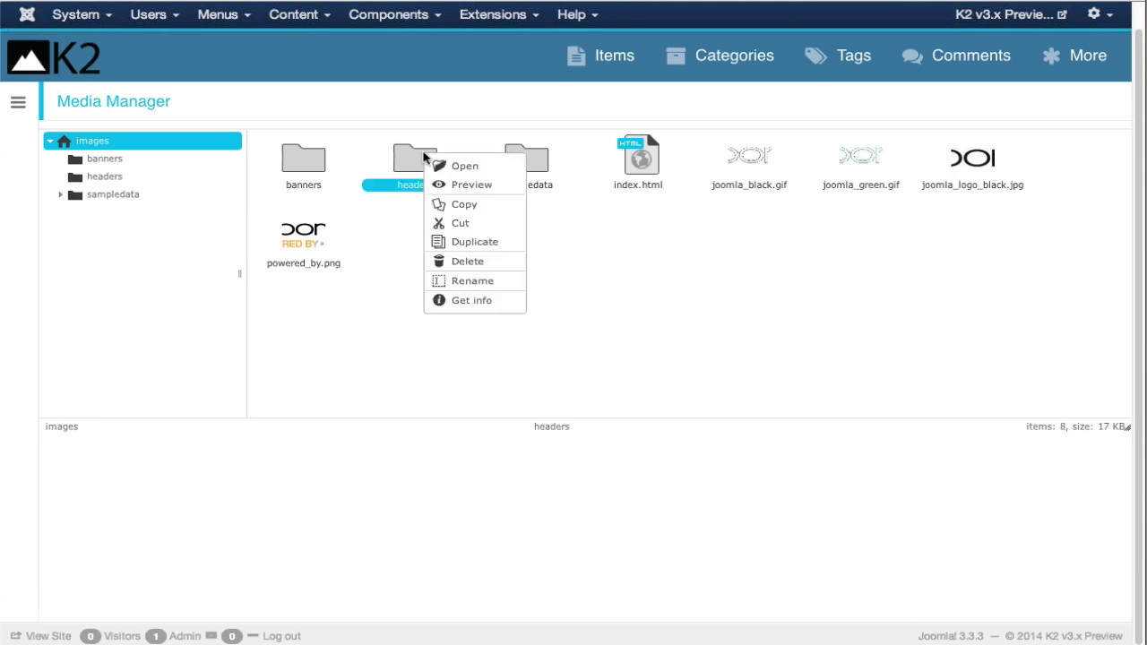
{"action": "left_click", "coordinate": [628, 266]}
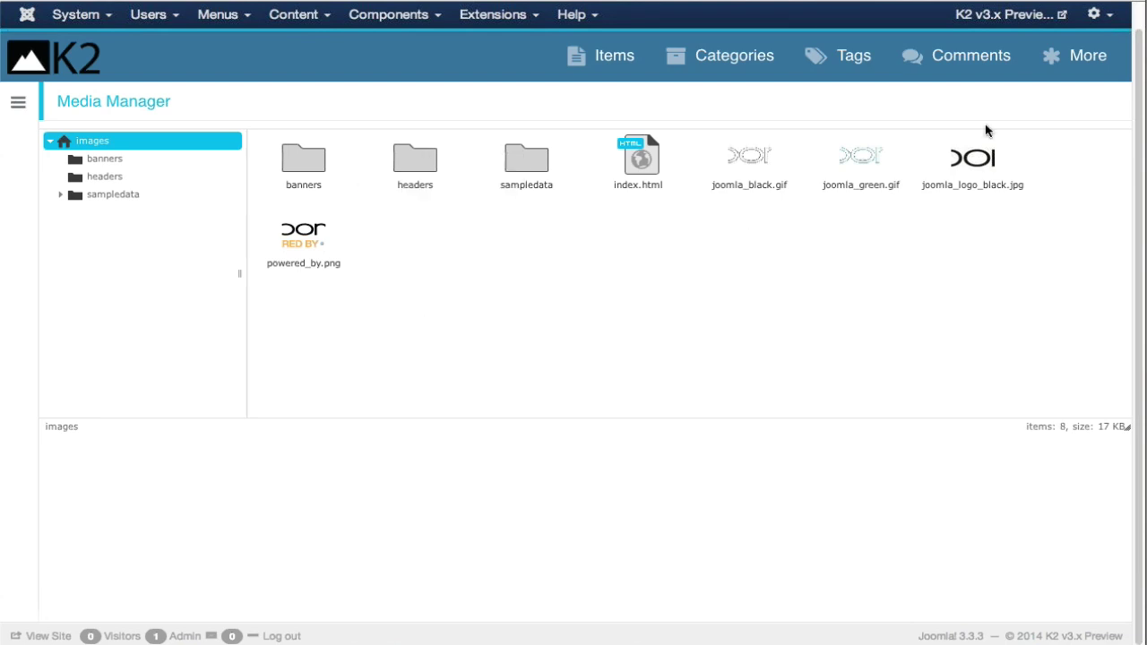
Step: Open the Utilities page with the article import and maintenance tools
{"action": "left_click", "coordinate": [1094, 73]}
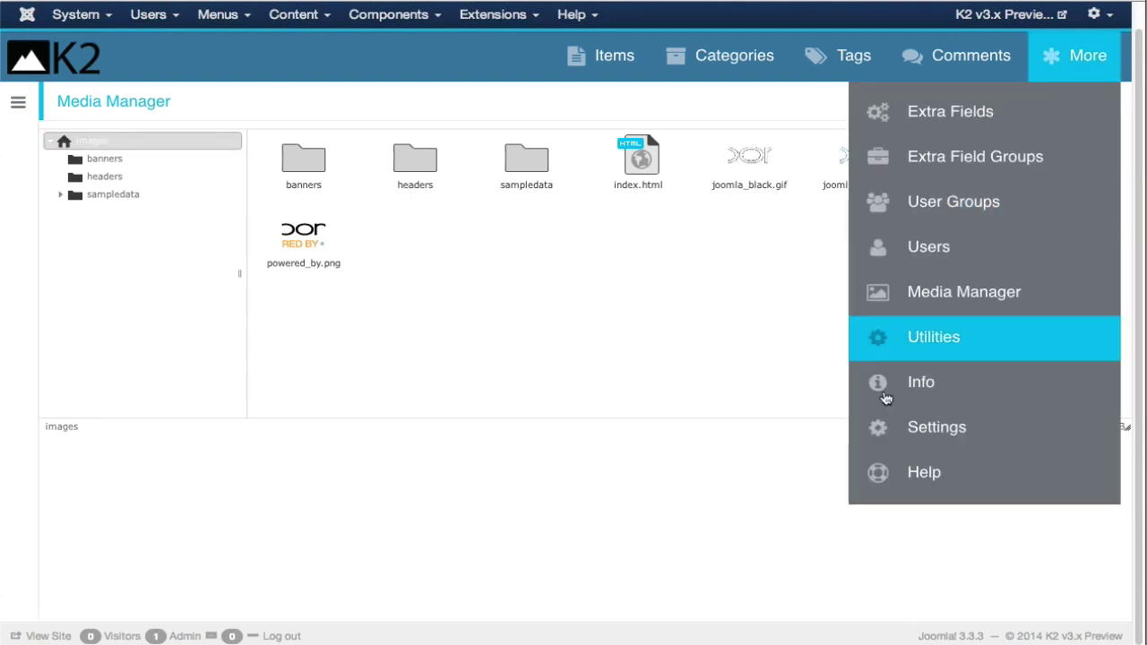
{"action": "left_click", "coordinate": [882, 339]}
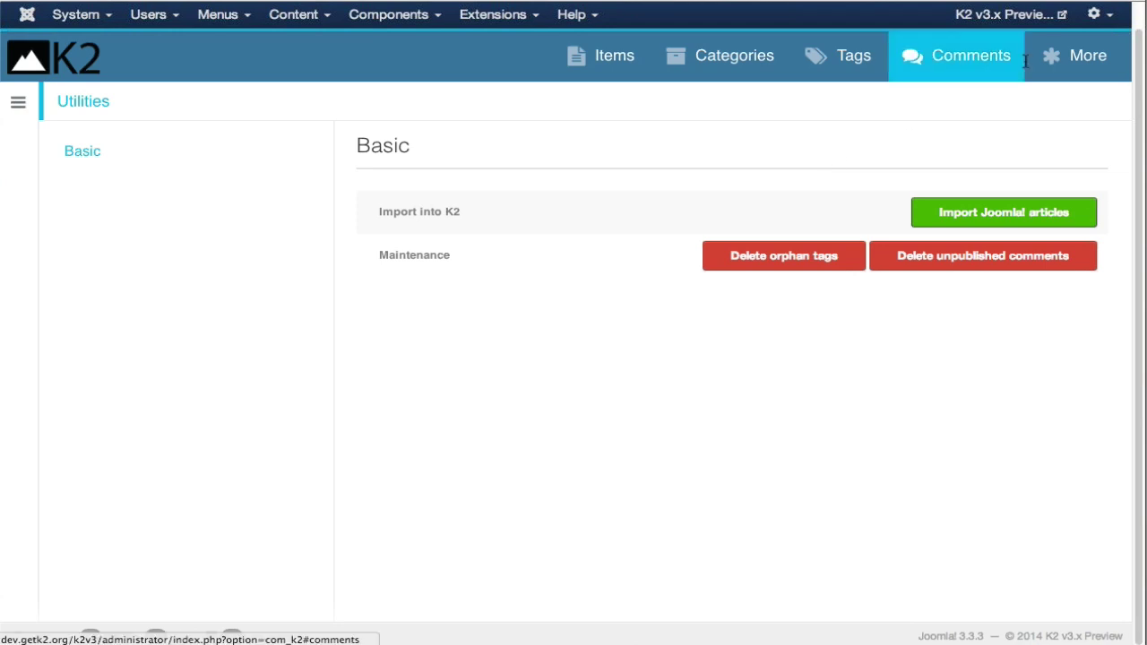
Step: Open the K2 Settings page and examine the layout and view options for category pages and user (author) pages
{"action": "mouse_move", "coordinate": [1036, 68]}
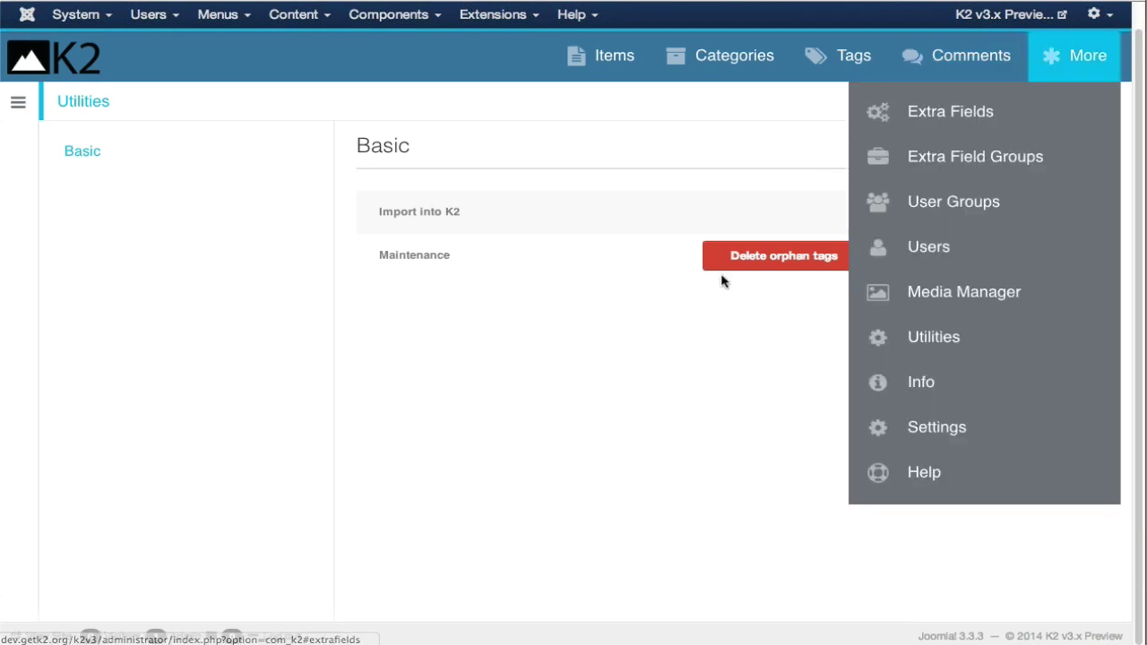
{"action": "left_click", "coordinate": [900, 426]}
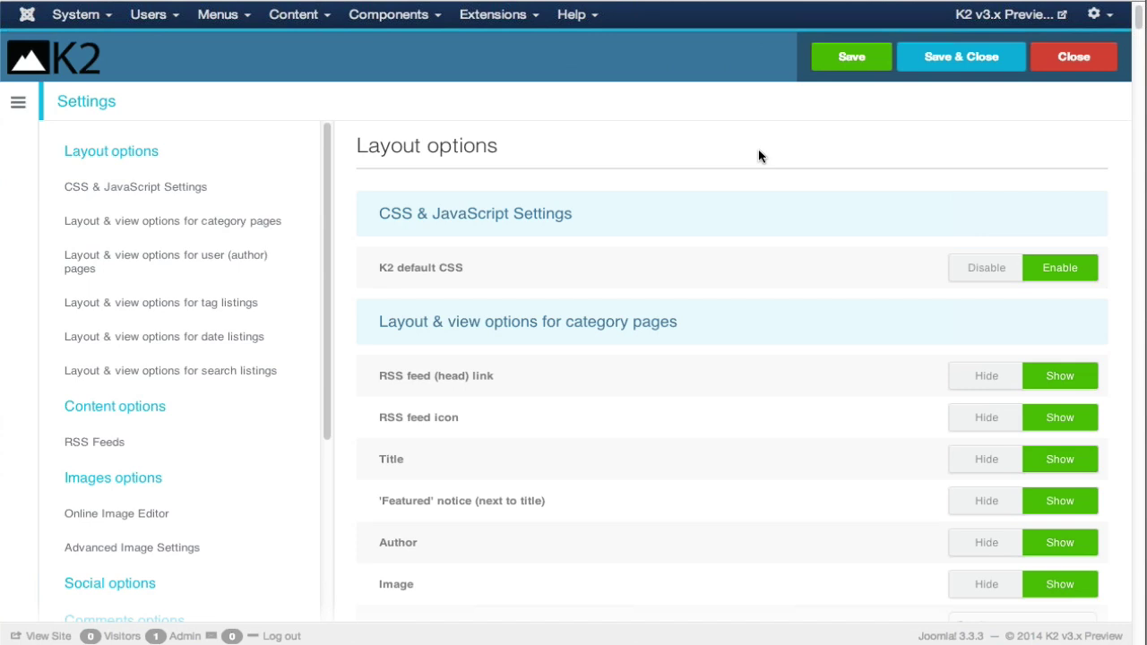
{"action": "scroll", "coordinate": [758, 159], "scroll_direction": "down", "scroll_amount": 3}
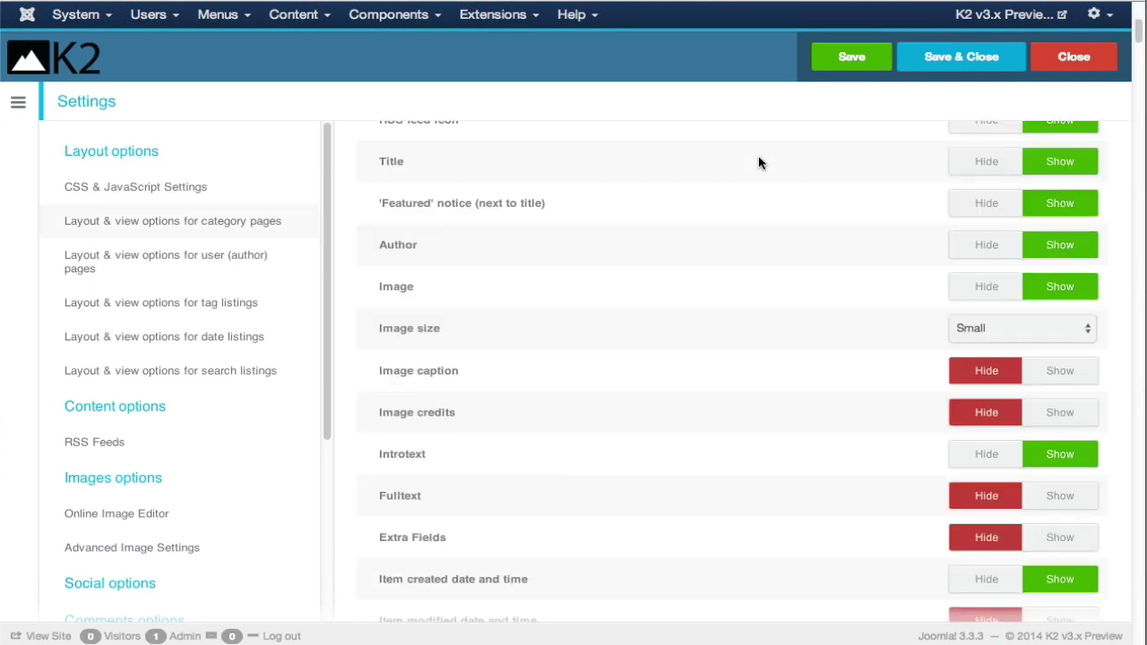
{"action": "scroll", "coordinate": [759, 163], "scroll_direction": "down", "scroll_amount": 5}
{"action": "scroll", "coordinate": [759, 165], "scroll_direction": "down", "scroll_amount": 5}
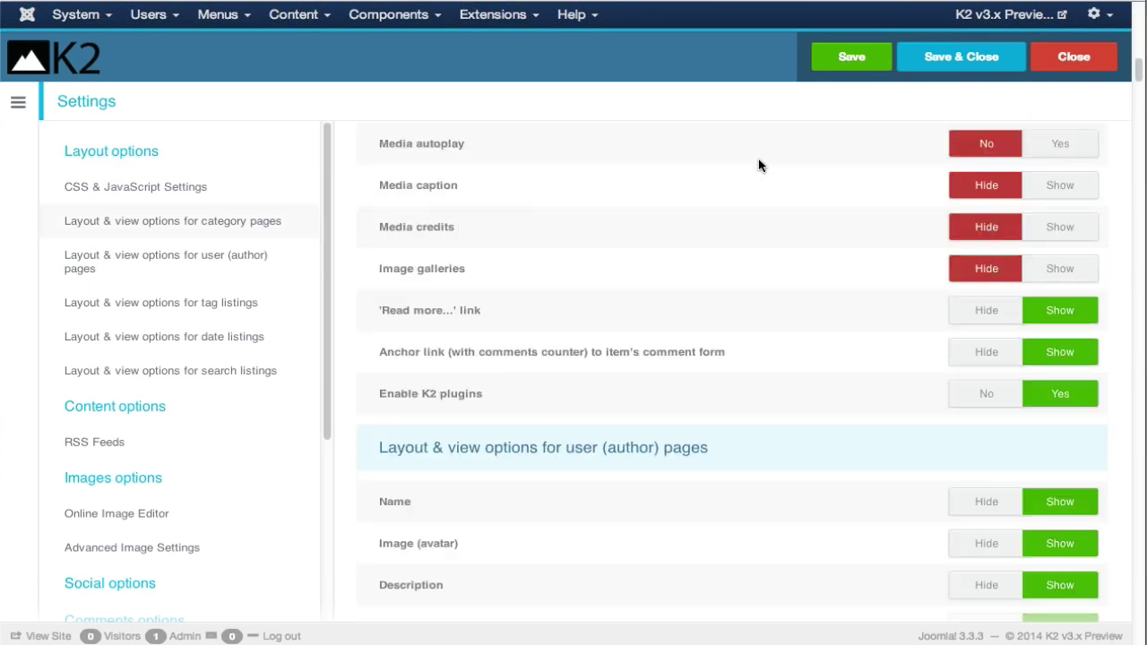
{"action": "scroll", "coordinate": [758, 165], "scroll_direction": "down", "scroll_amount": 5}
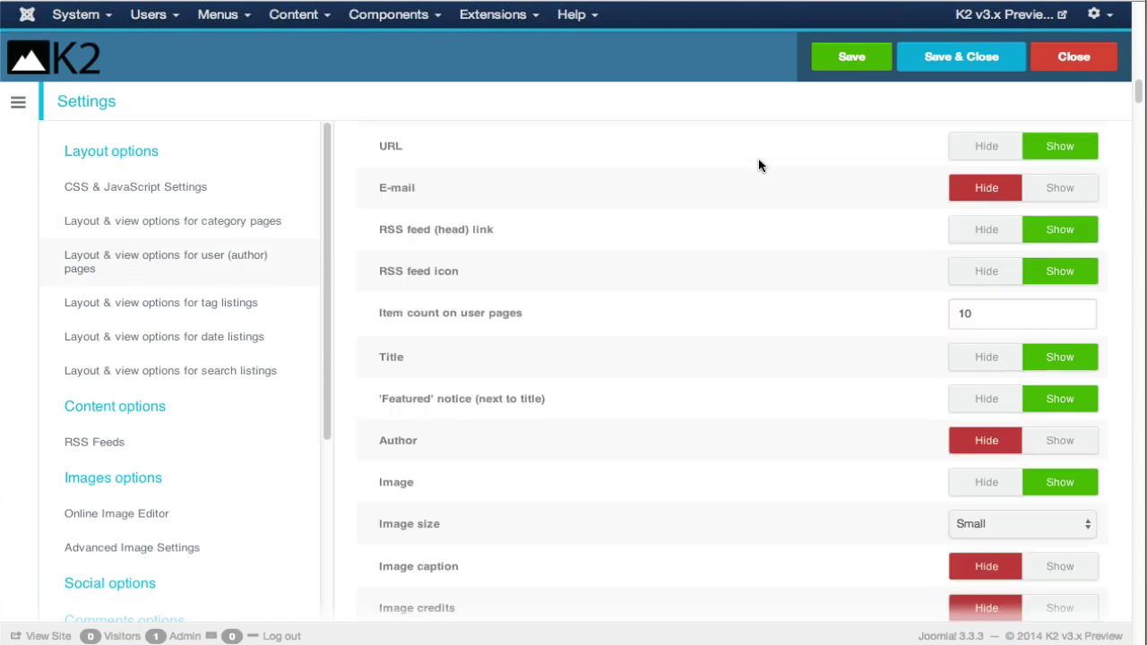
{"action": "scroll", "coordinate": [759, 165], "scroll_direction": "down", "scroll_amount": 5}
{"action": "scroll", "coordinate": [758, 165], "scroll_direction": "down", "scroll_amount": 5}
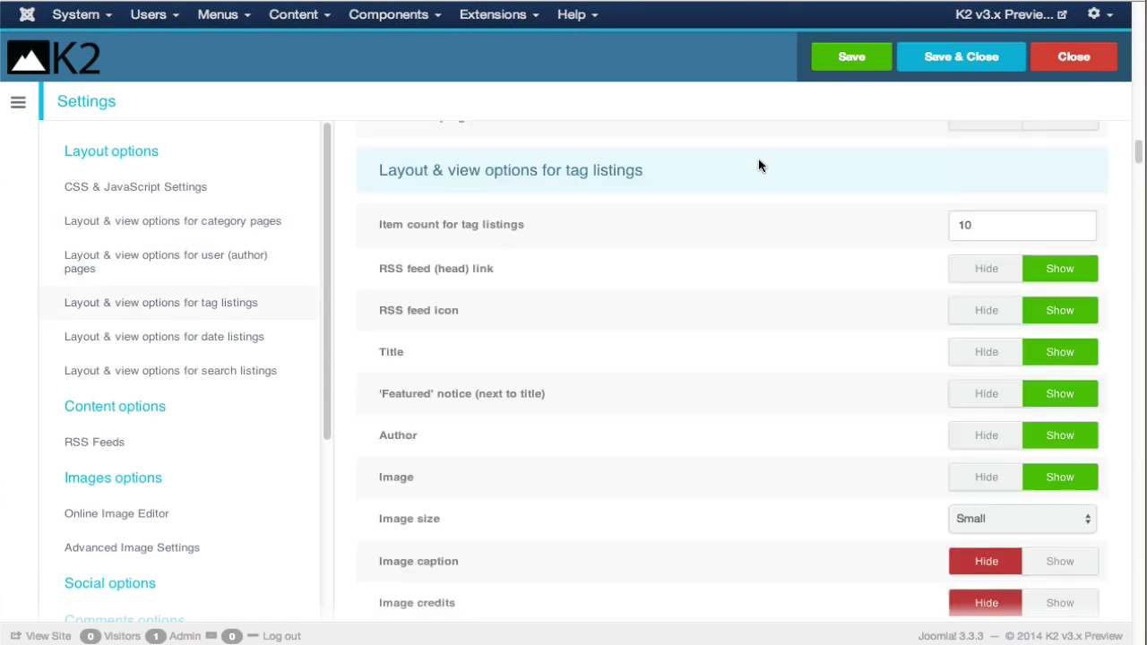
Step: Look through the layout options for tag and date listings, leave the settings and go to Items
{"action": "scroll", "coordinate": [759, 165], "scroll_direction": "down", "scroll_amount": 5}
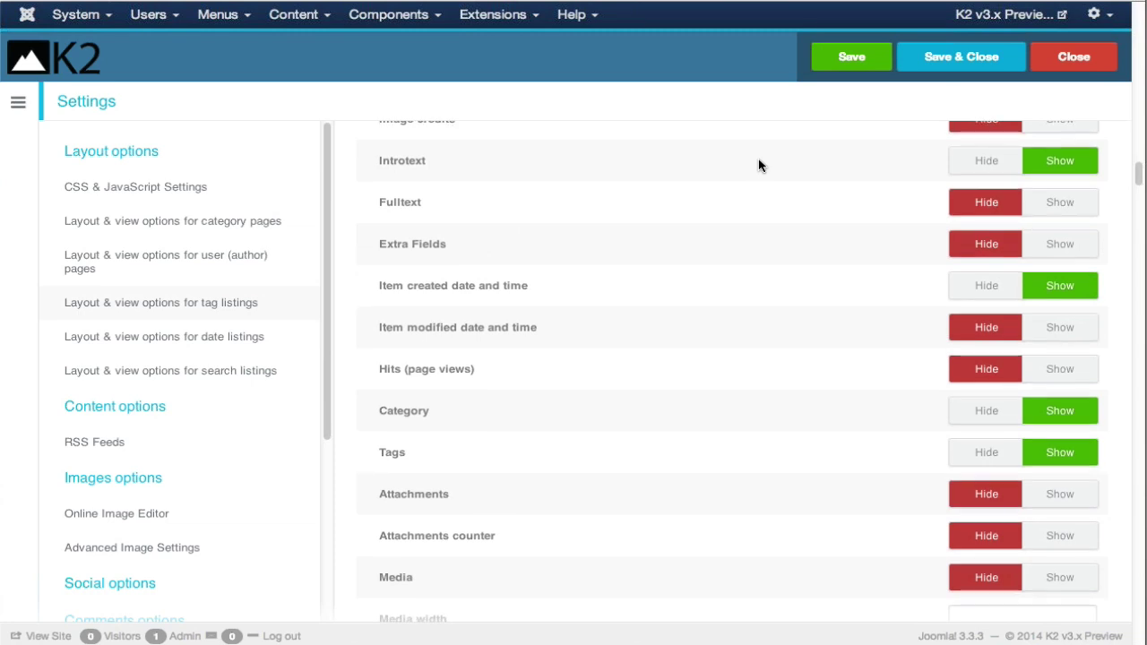
{"action": "scroll", "coordinate": [647, 256], "scroll_direction": "down", "scroll_amount": 1}
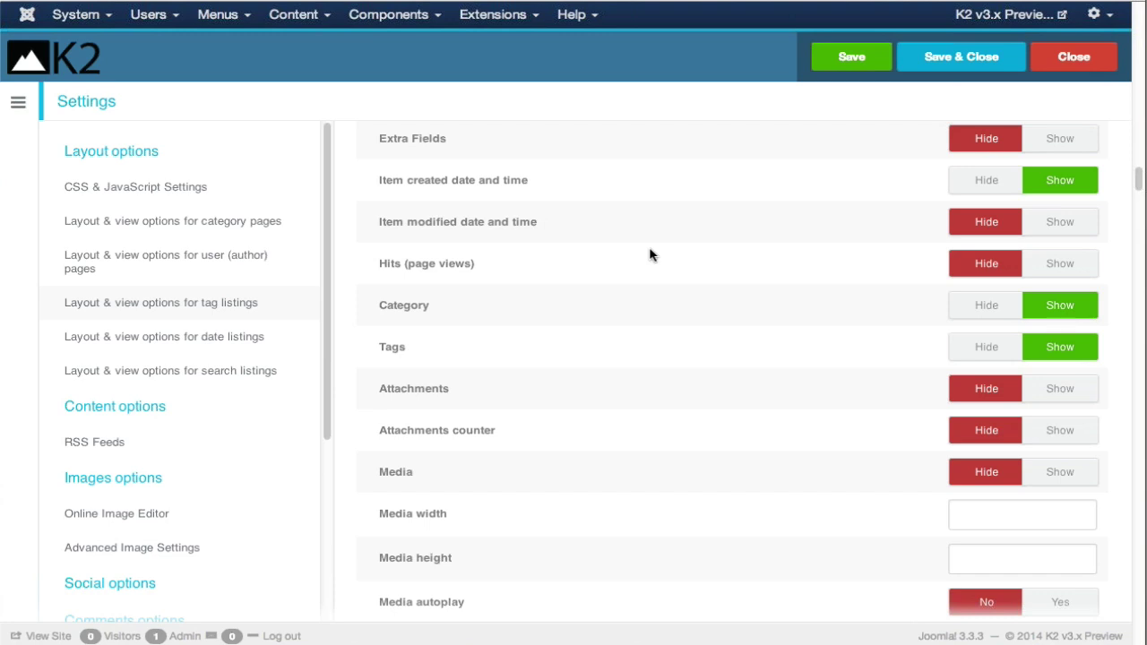
{"action": "scroll", "coordinate": [651, 255], "scroll_direction": "down", "scroll_amount": 1}
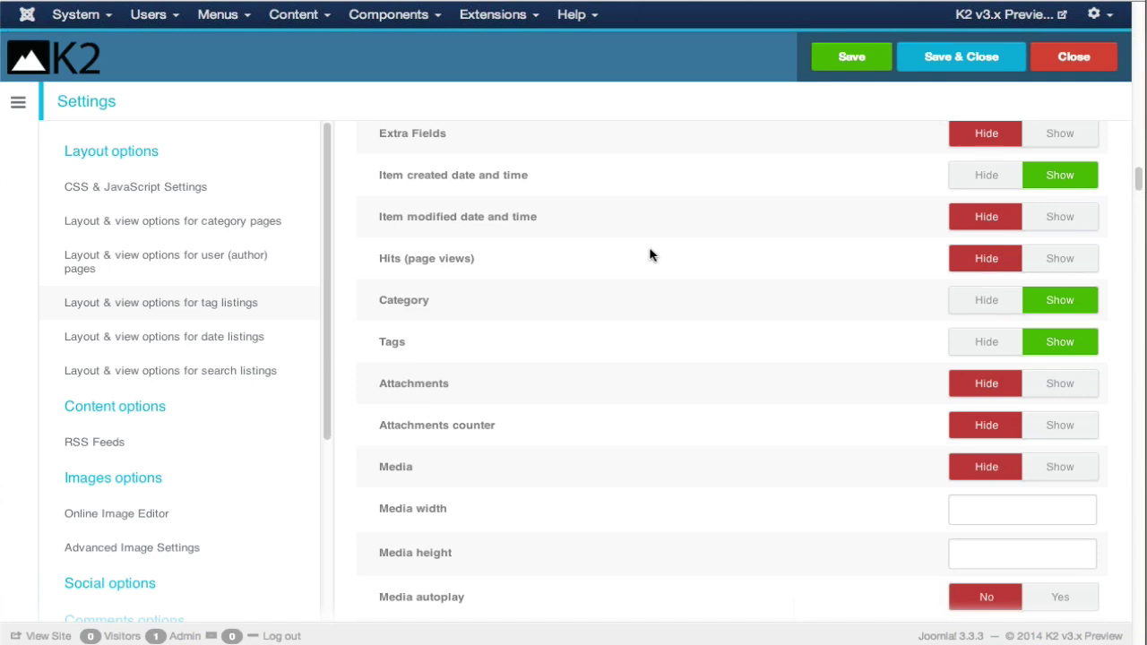
{"action": "scroll", "coordinate": [651, 255], "scroll_direction": "down", "scroll_amount": 5}
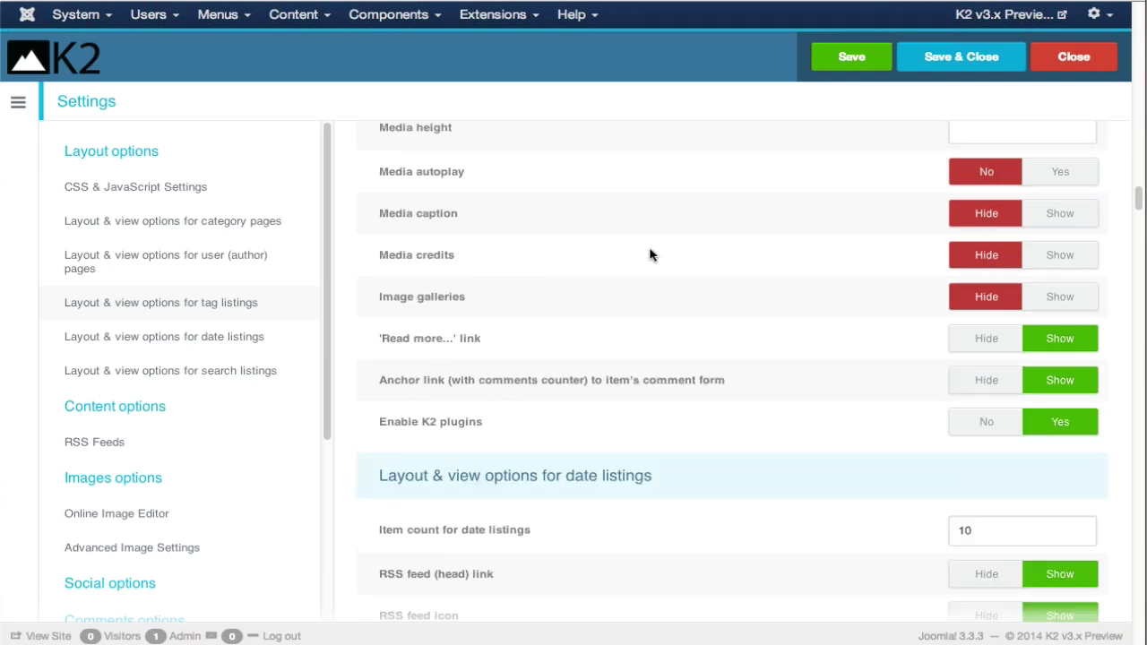
{"action": "scroll", "coordinate": [651, 255], "scroll_direction": "down", "scroll_amount": 4}
{"action": "scroll", "coordinate": [650, 256], "scroll_direction": "down", "scroll_amount": 1}
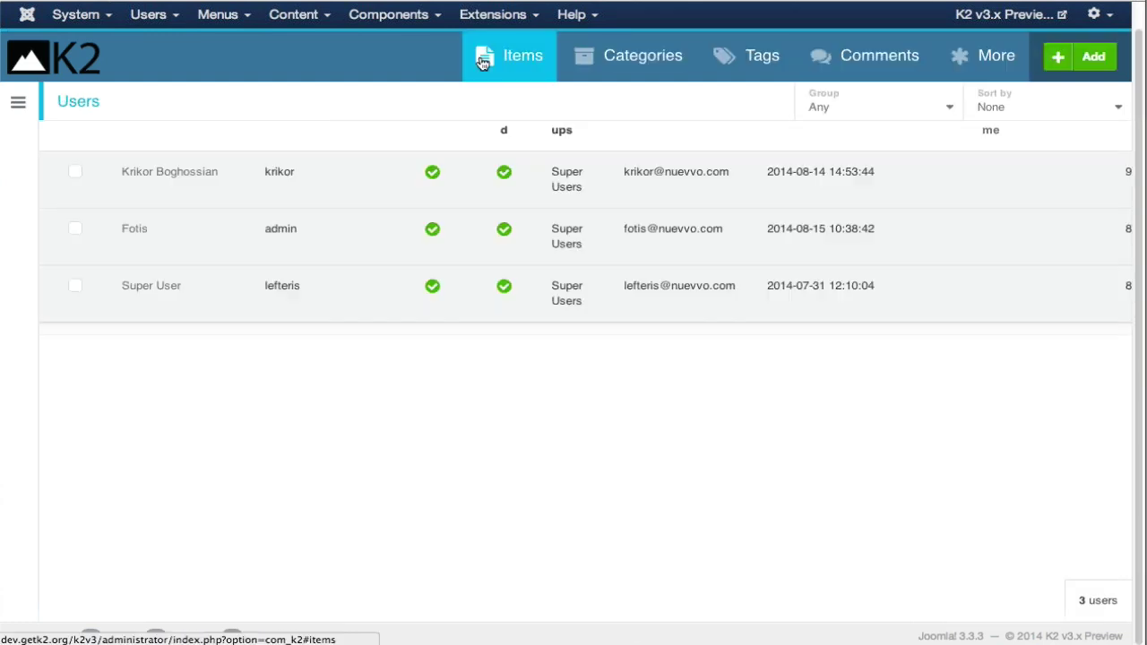
{"action": "left_click", "coordinate": [484, 60]}
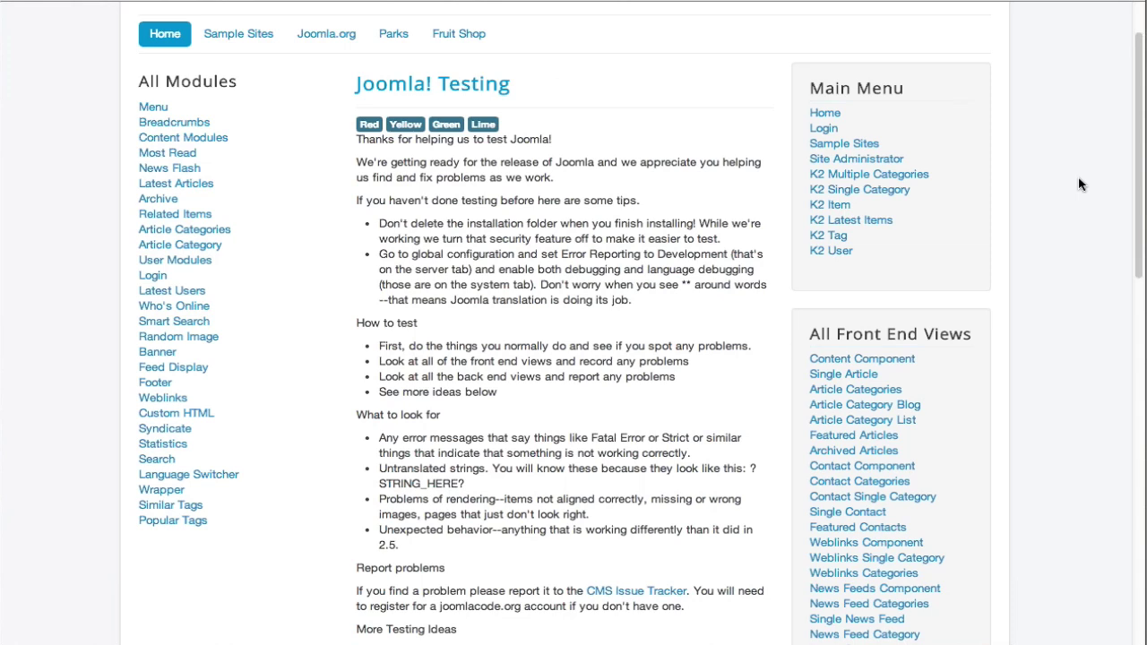
Step: Open the K2 Multiple Categories page from the site's main menu and look over the front-end K2 listings
{"action": "scroll", "coordinate": [1080, 185], "scroll_direction": "down", "scroll_amount": 1}
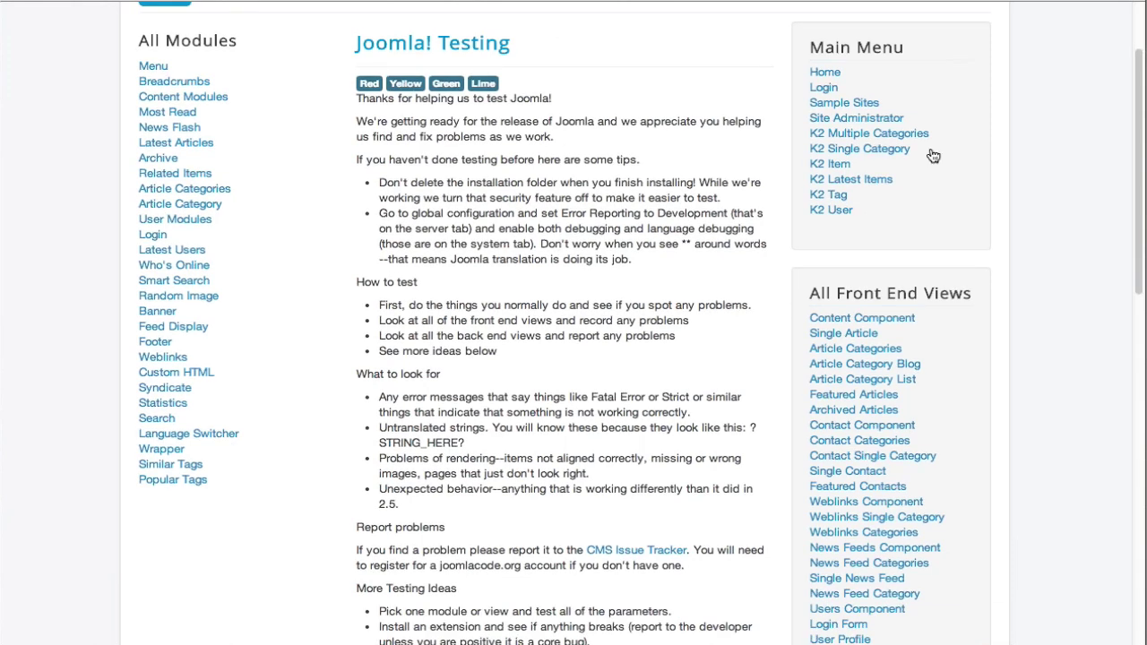
{"action": "left_click", "coordinate": [885, 136]}
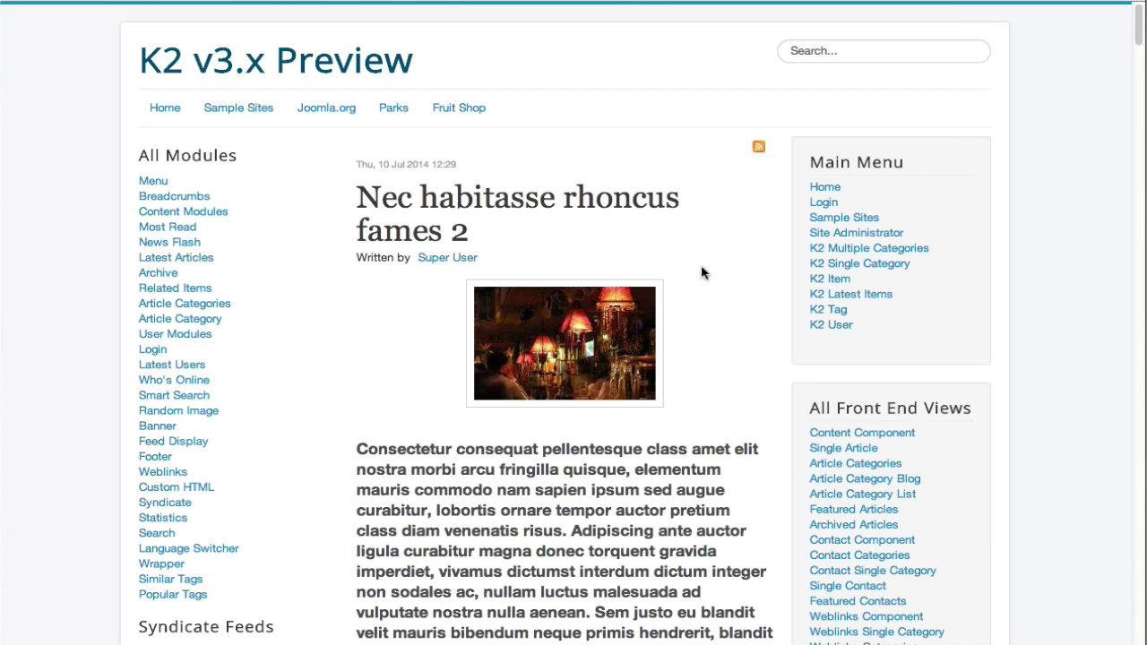
{"action": "scroll", "coordinate": [703, 272], "scroll_direction": "down", "scroll_amount": 1}
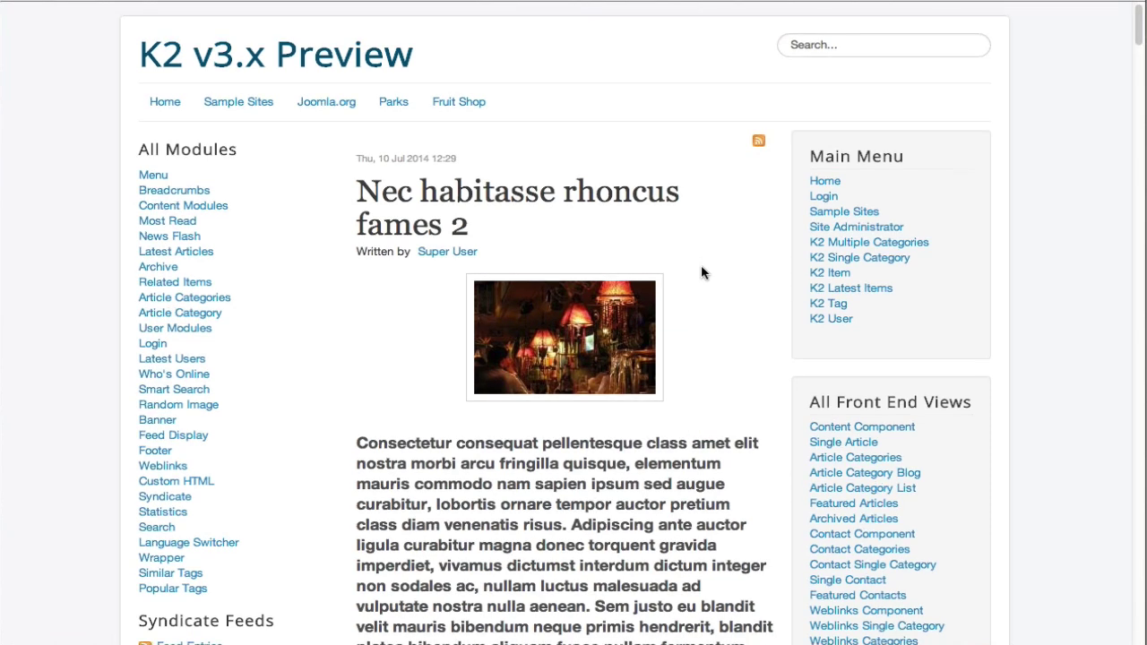
{"action": "scroll", "coordinate": [703, 273], "scroll_direction": "down", "scroll_amount": 2}
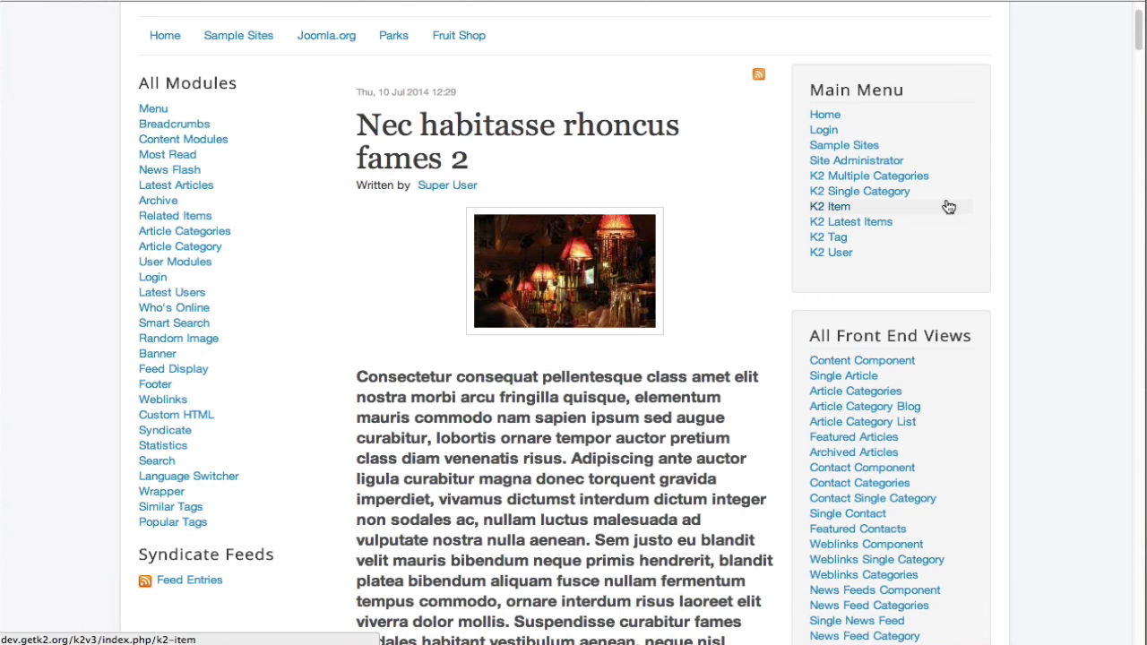
{"action": "scroll", "coordinate": [417, 119], "scroll_direction": "down", "scroll_amount": 1}
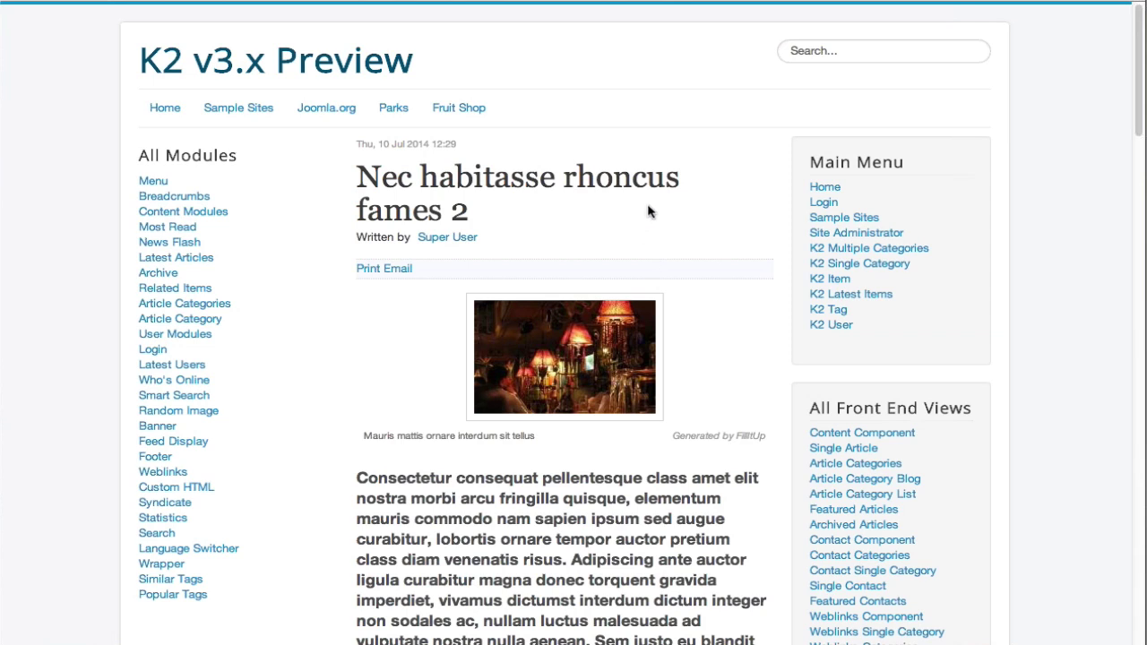
Step: Examine the "Nec habitasse rhoncus fames 2" item page, from its image and text down to its extra fields and tags
{"action": "scroll", "coordinate": [651, 212], "scroll_direction": "down", "scroll_amount": 1}
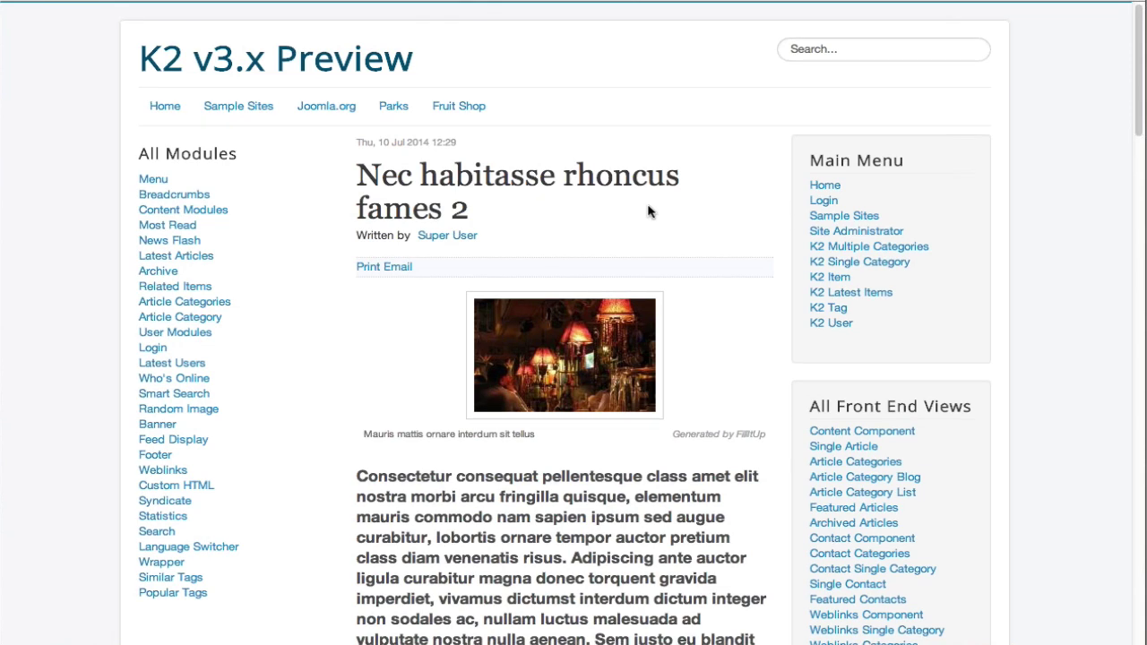
{"action": "scroll", "coordinate": [651, 212], "scroll_direction": "down", "scroll_amount": 15}
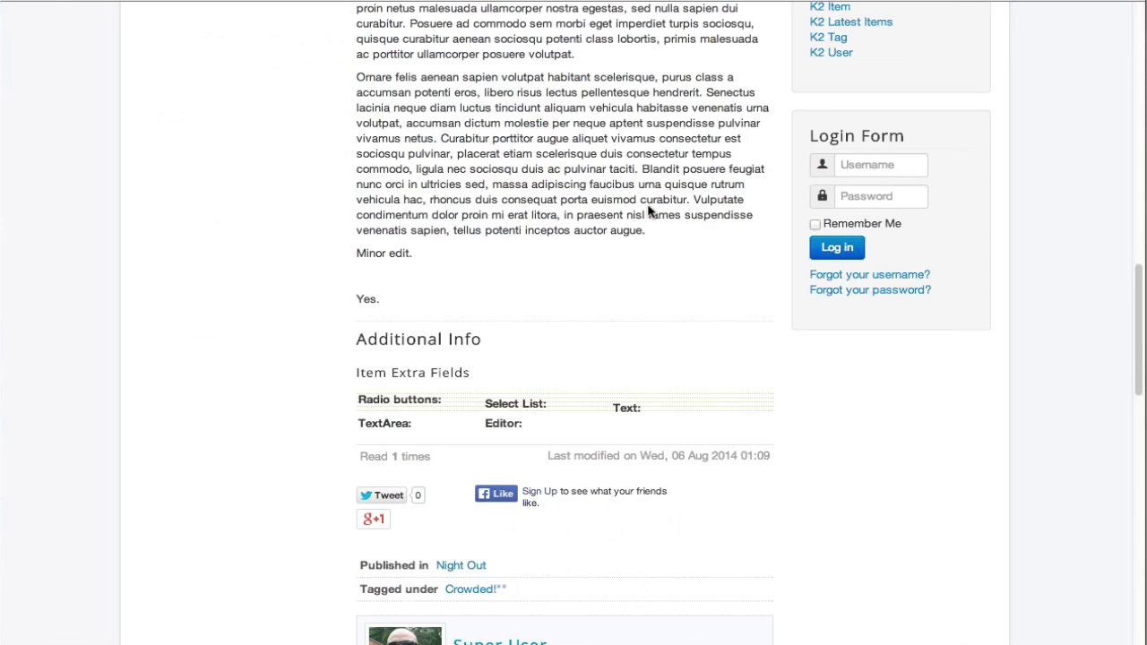
{"action": "scroll", "coordinate": [651, 212], "scroll_direction": "up", "scroll_amount": 15}
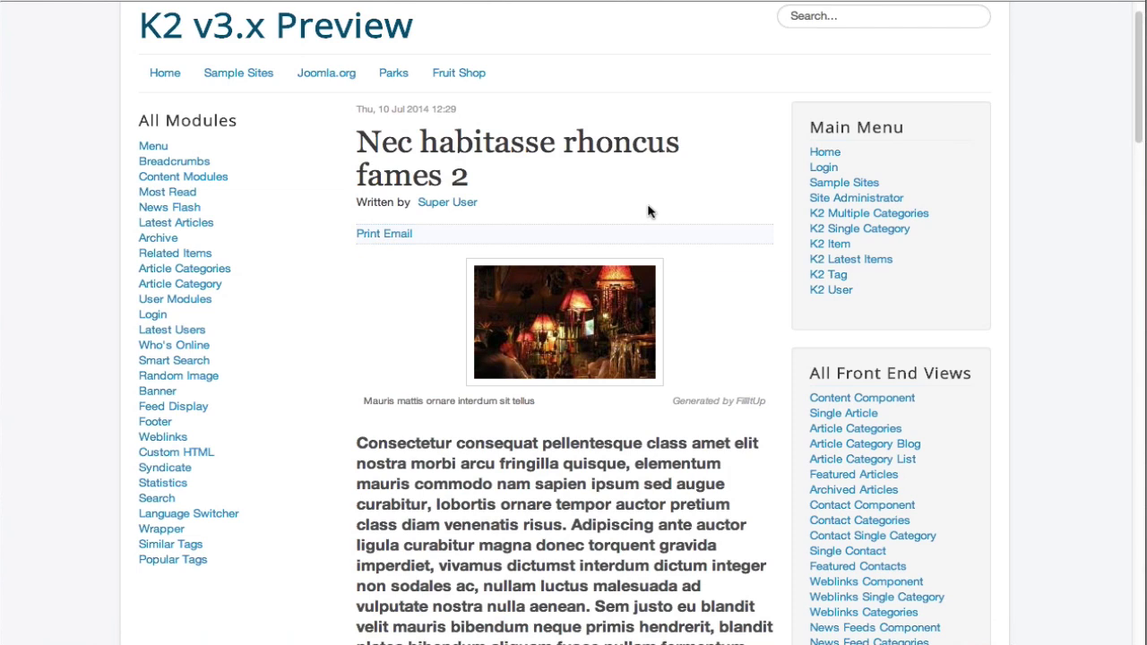
Step: View the K2 User, K2 Multiple Categories, K2 Item and K2 Single Category pages and look over the item listing on the site
{"action": "left_click", "coordinate": [834, 291]}
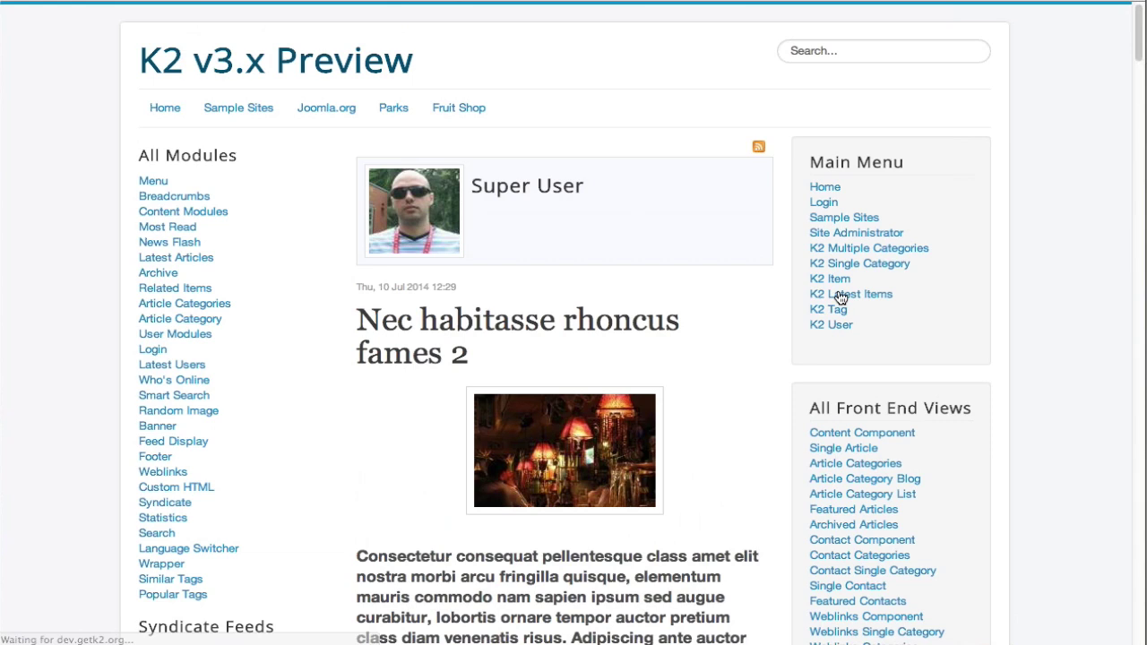
{"action": "scroll", "coordinate": [927, 258], "scroll_direction": "down", "scroll_amount": 1}
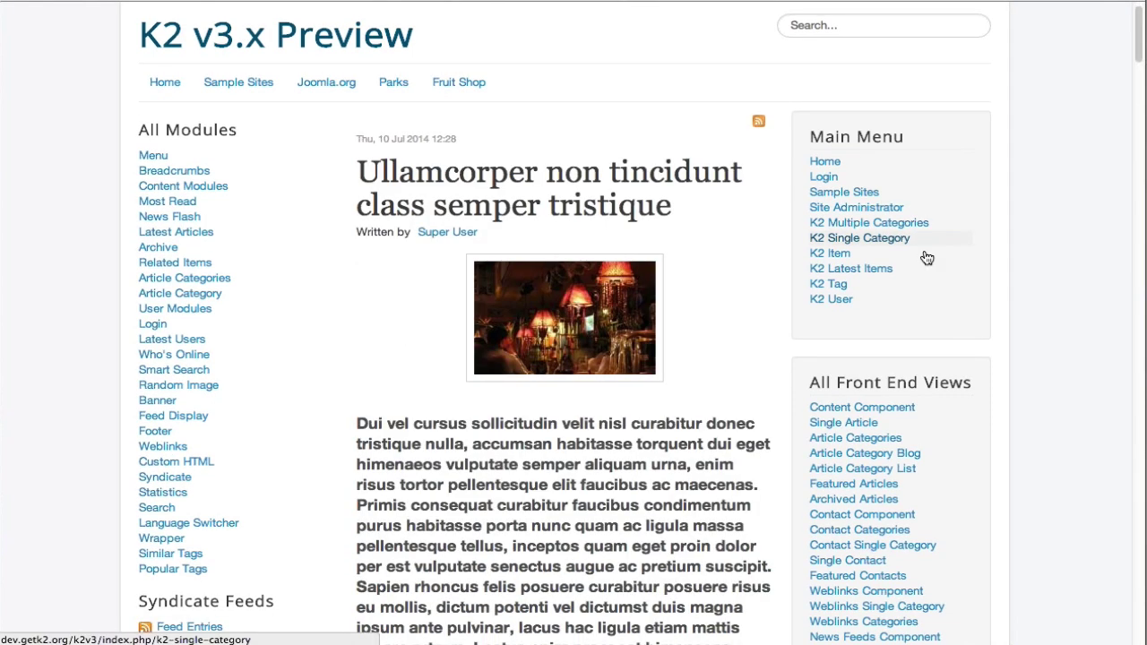
{"action": "left_click", "coordinate": [927, 258]}
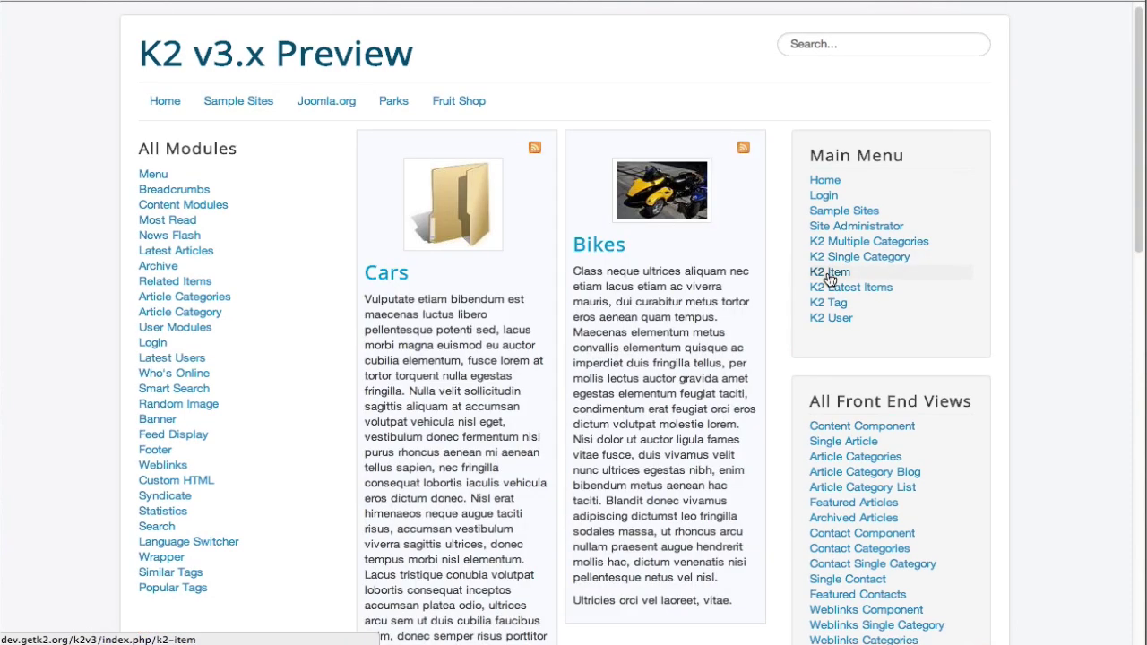
{"action": "left_click", "coordinate": [830, 278]}
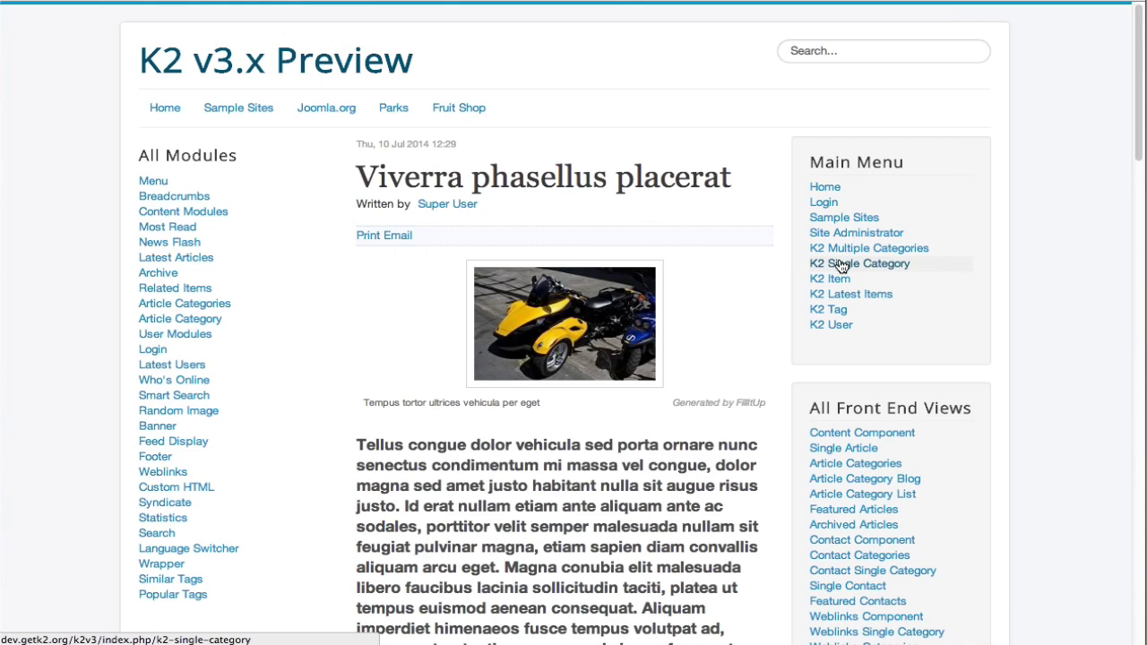
{"action": "left_click", "coordinate": [841, 267]}
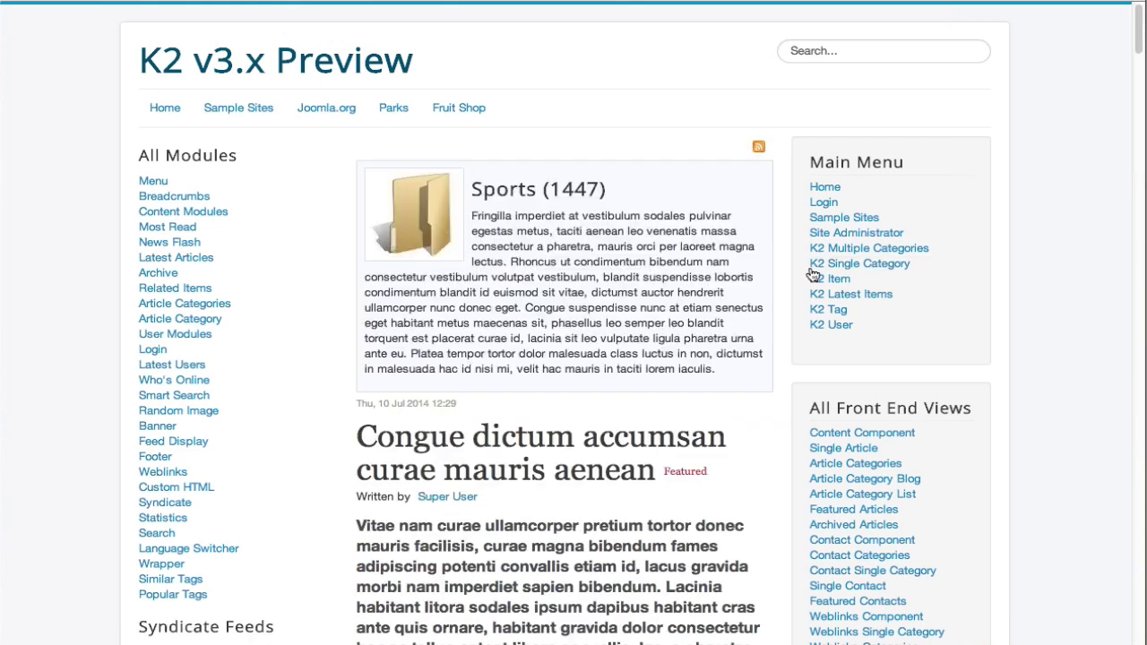
{"action": "left_click", "coordinate": [847, 252]}
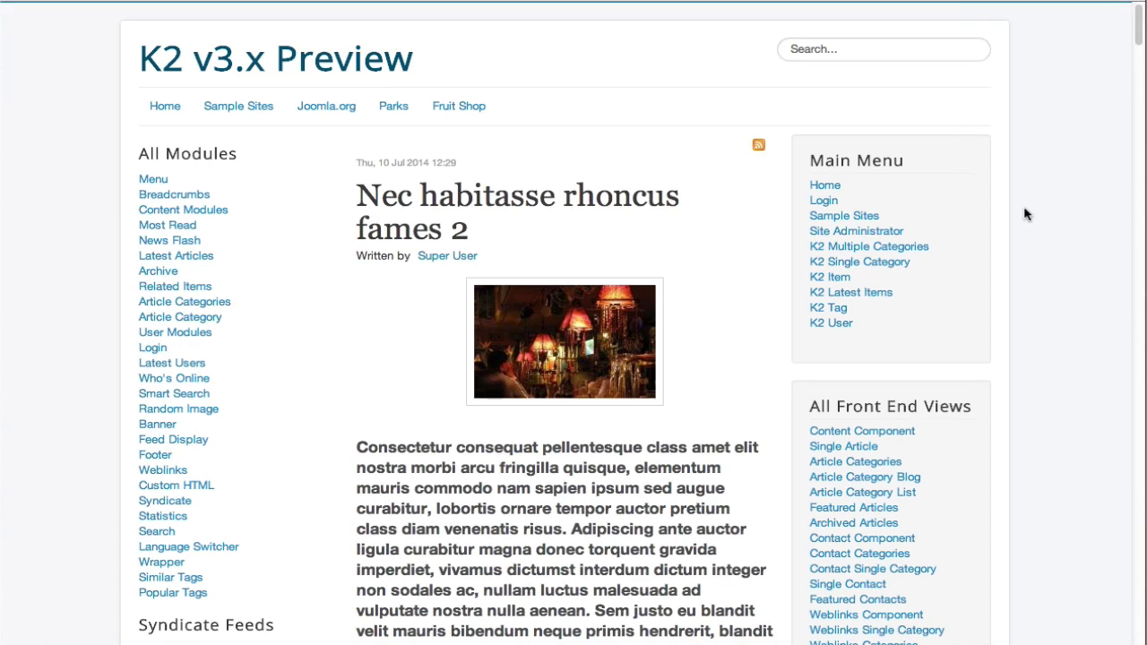
{"action": "scroll", "coordinate": [1027, 214], "scroll_direction": "down", "scroll_amount": 3}
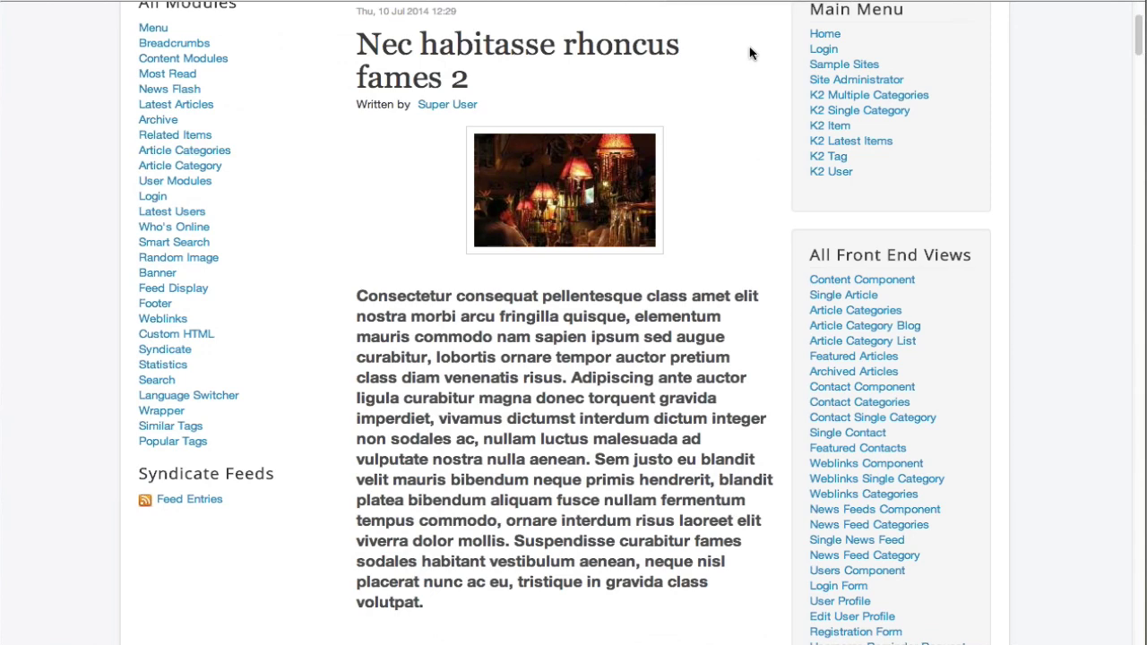
{"action": "scroll", "coordinate": [751, 54], "scroll_direction": "up", "scroll_amount": 3}
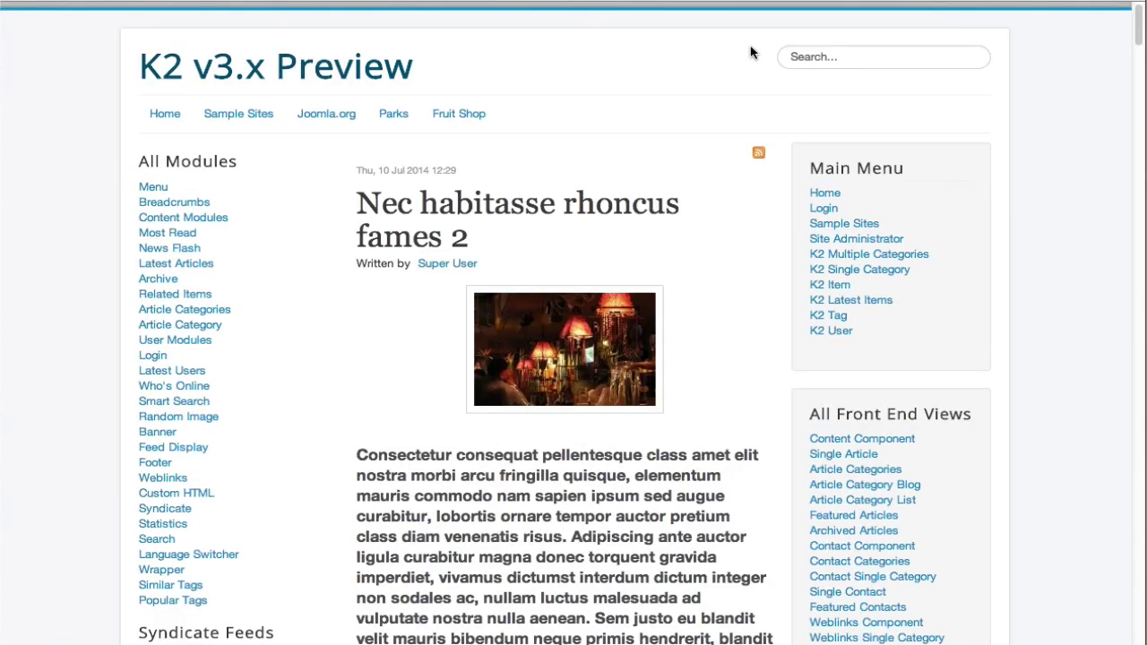
{"action": "scroll", "coordinate": [752, 53], "scroll_direction": "down", "scroll_amount": 2}
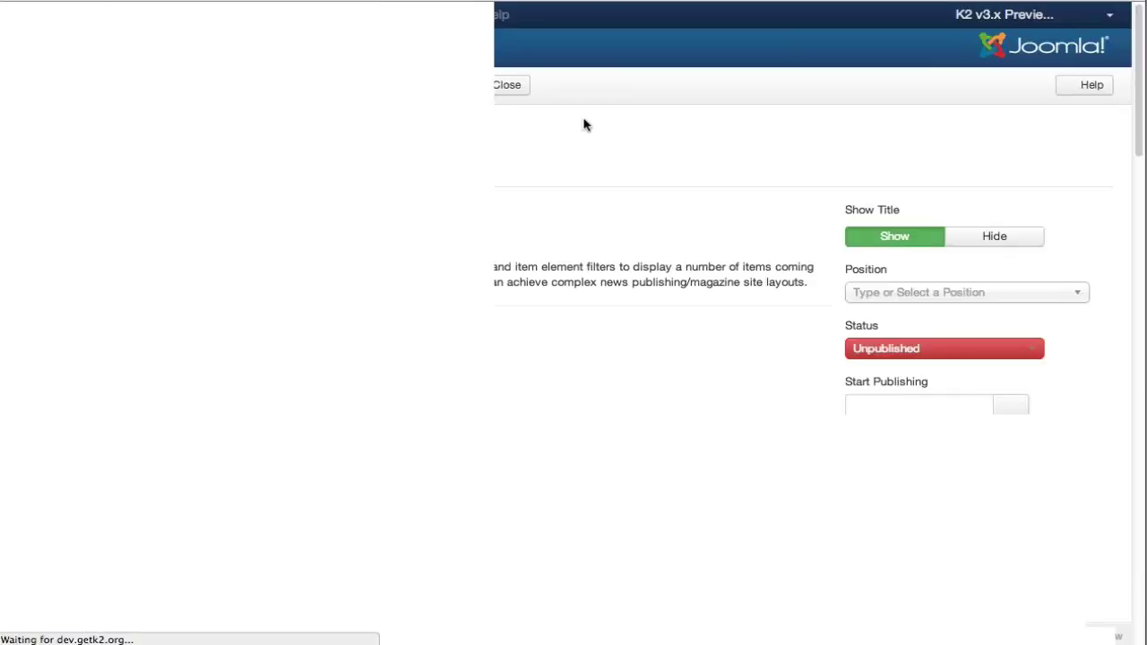
Step: Examine the K2 Content module's basic settings and item view options in the Module Manager
{"action": "scroll", "coordinate": [647, 155], "scroll_direction": "down", "scroll_amount": 5}
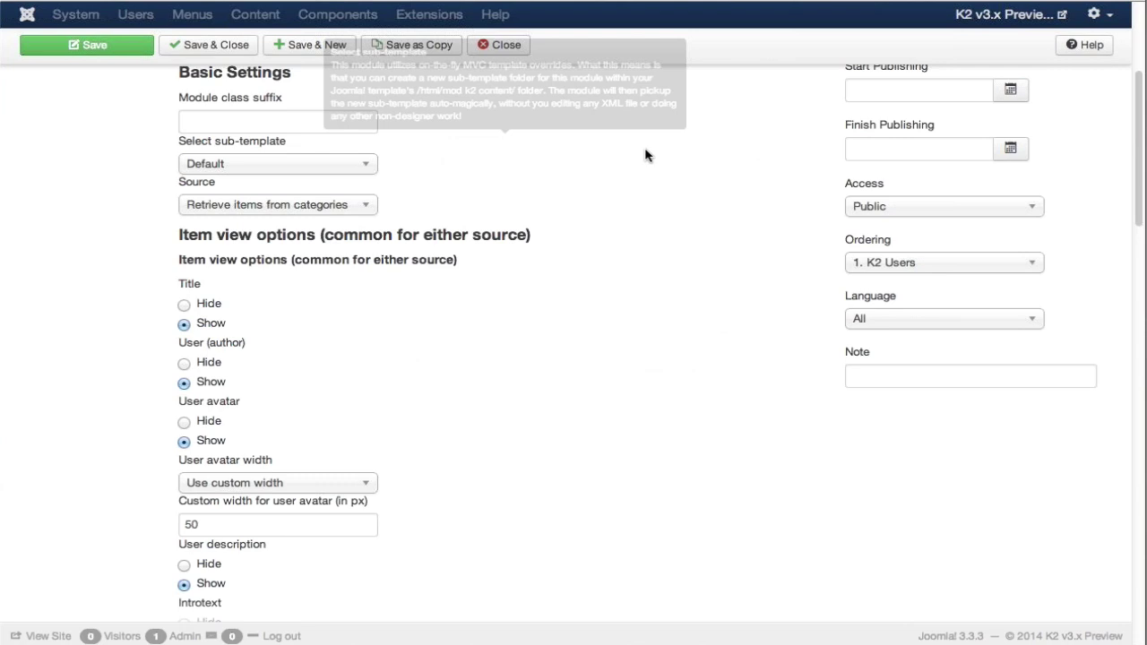
{"action": "scroll", "coordinate": [646, 155], "scroll_direction": "up", "scroll_amount": 5}
{"action": "left_click", "coordinate": [144, 178]}
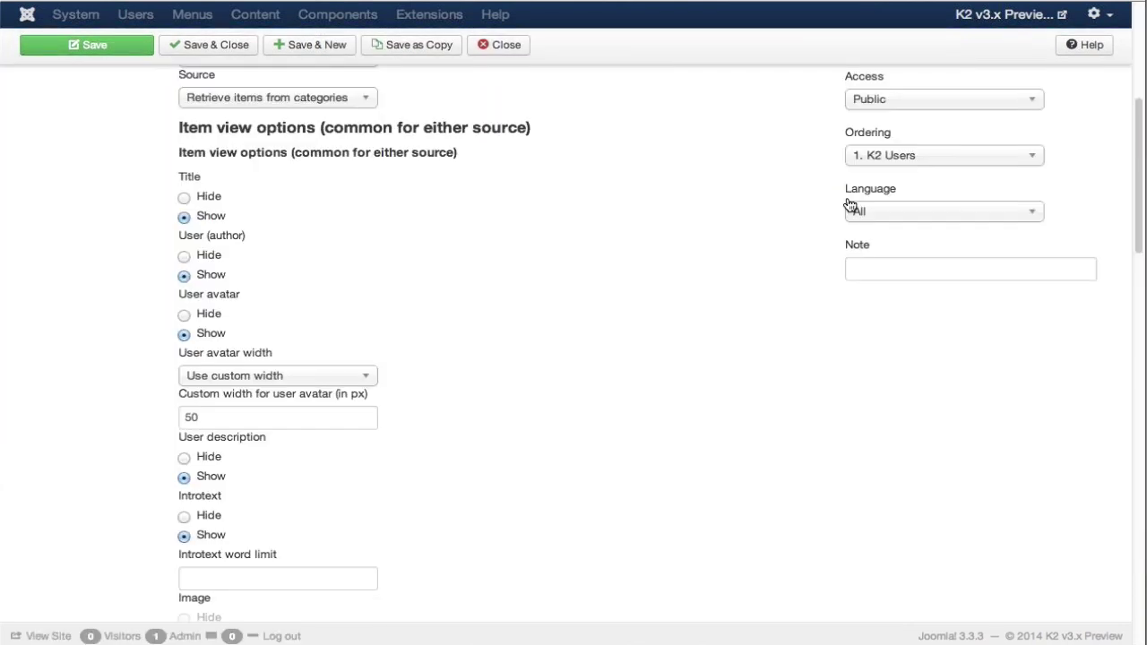
{"action": "scroll", "coordinate": [820, 211], "scroll_direction": "down", "scroll_amount": 8}
{"action": "scroll", "coordinate": [820, 211], "scroll_direction": "up", "scroll_amount": 6}
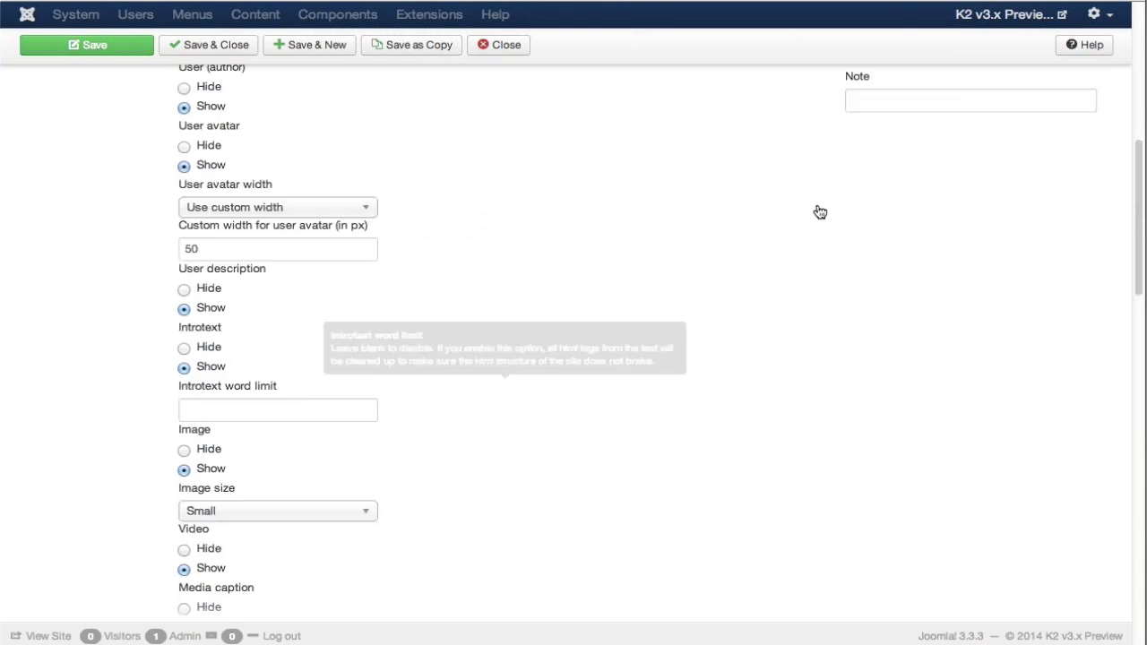
{"action": "scroll", "coordinate": [820, 211], "scroll_direction": "up", "scroll_amount": 4}
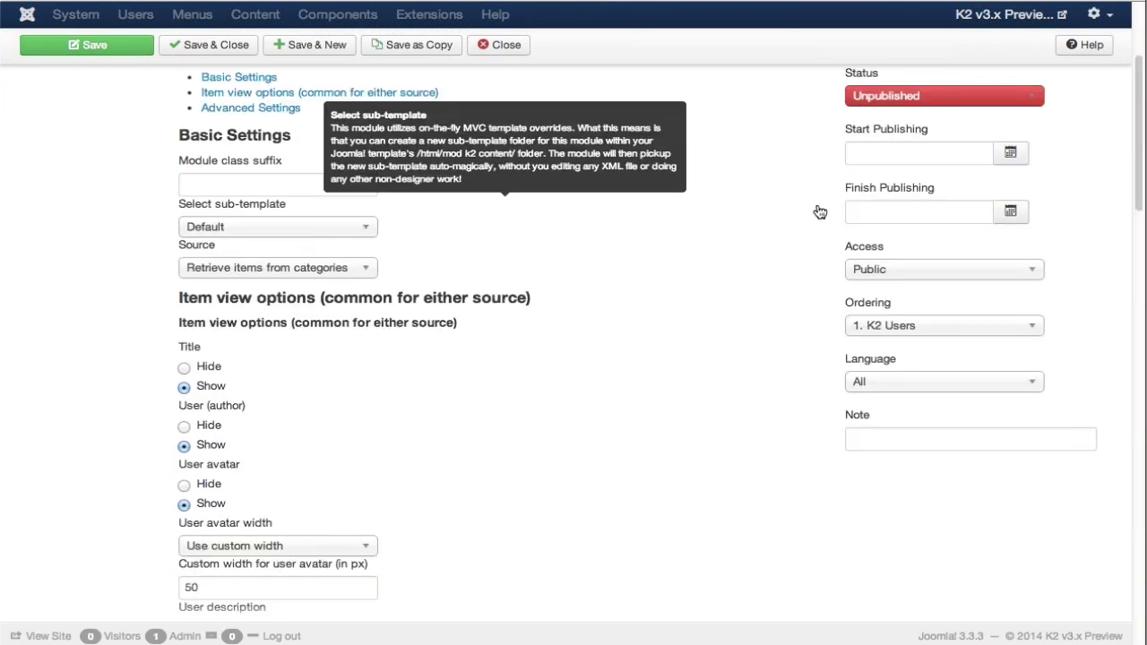
{"action": "scroll", "coordinate": [820, 211], "scroll_direction": "down", "scroll_amount": 1}
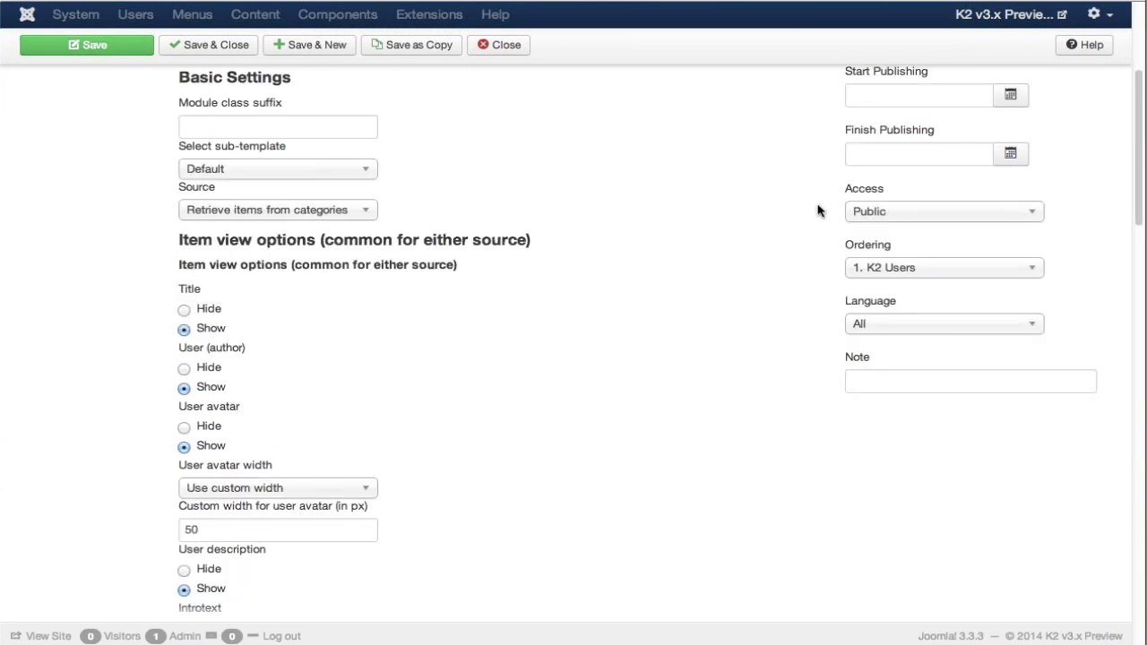
{"action": "scroll", "coordinate": [817, 211], "scroll_direction": "up", "scroll_amount": 5}
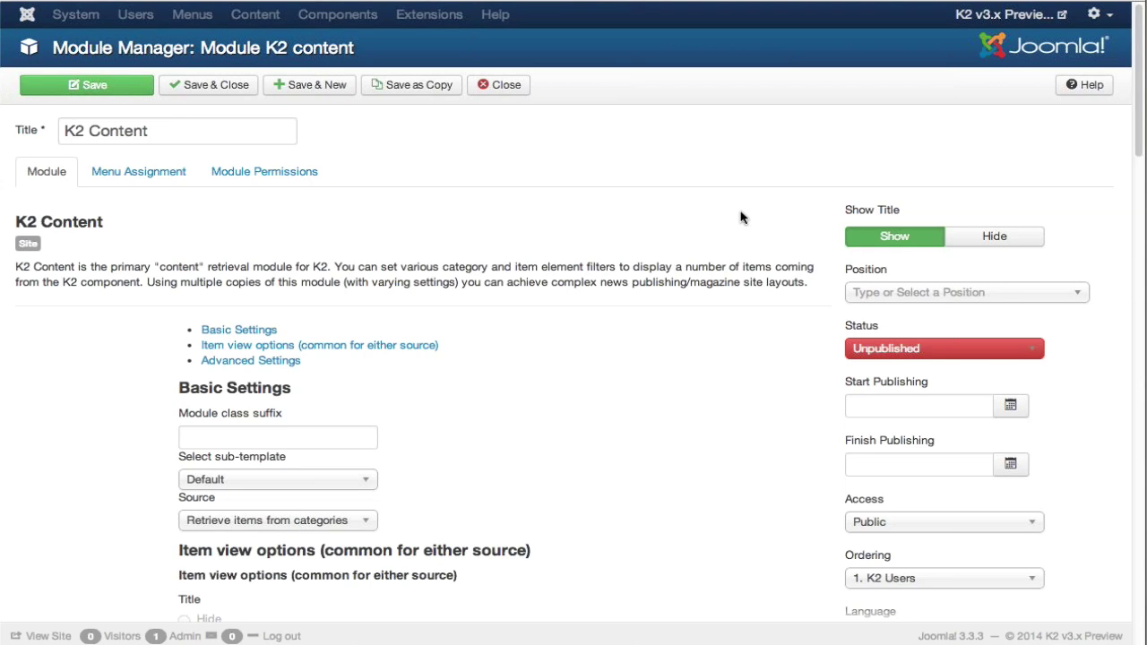
Step: Examine the K2 Content module's basic settings and read the description of the sub-template option
{"action": "scroll", "coordinate": [740, 217], "scroll_direction": "down", "scroll_amount": 1}
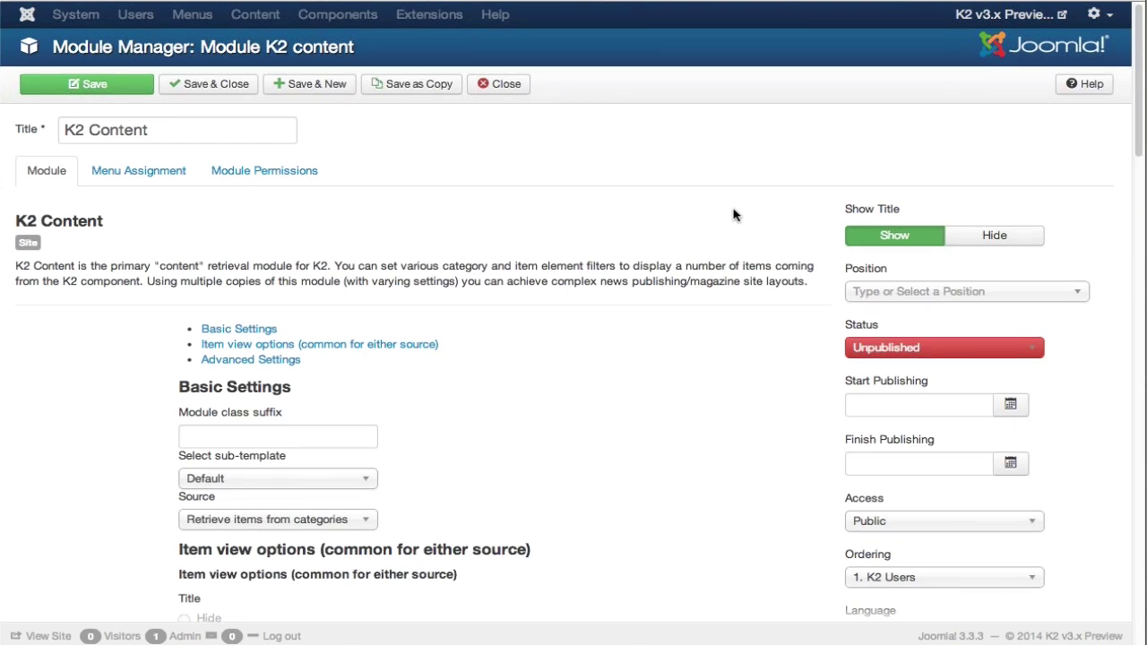
{"action": "scroll", "coordinate": [734, 214], "scroll_direction": "down", "scroll_amount": 1}
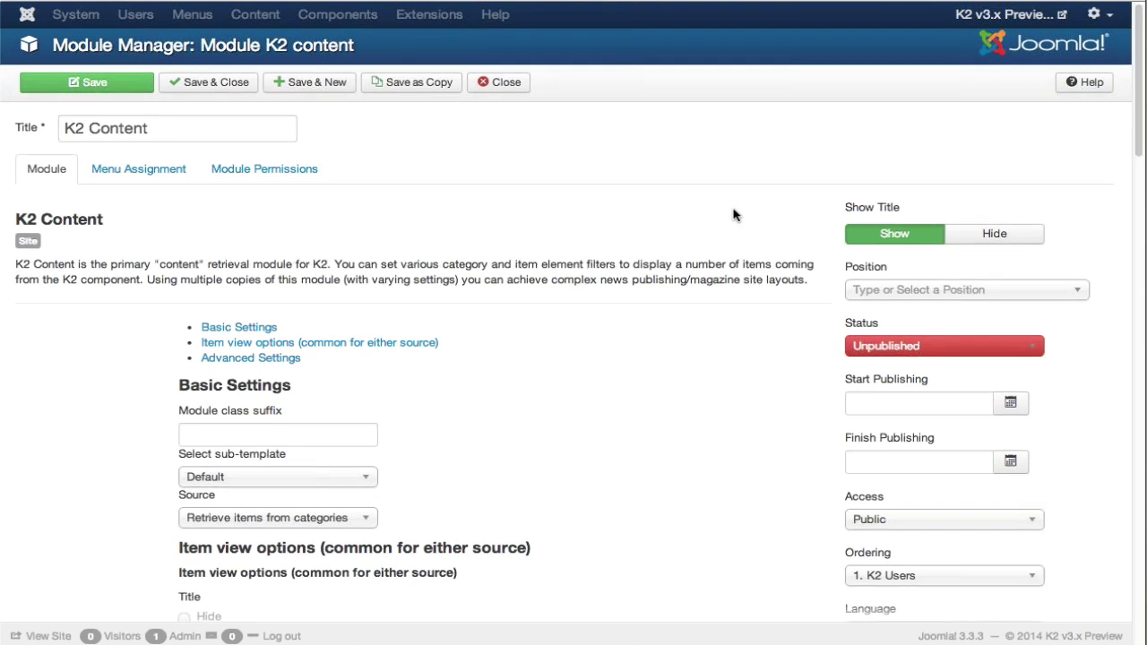
{"action": "scroll", "coordinate": [733, 214], "scroll_direction": "down", "scroll_amount": 3}
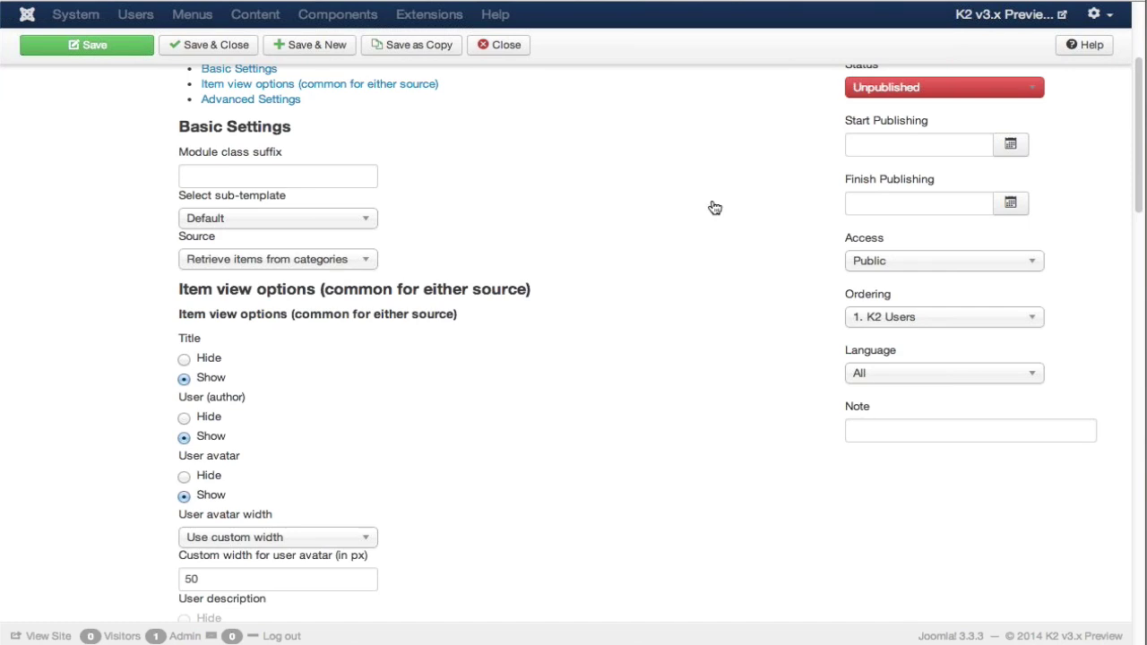
{"action": "mouse_move", "coordinate": [707, 204]}
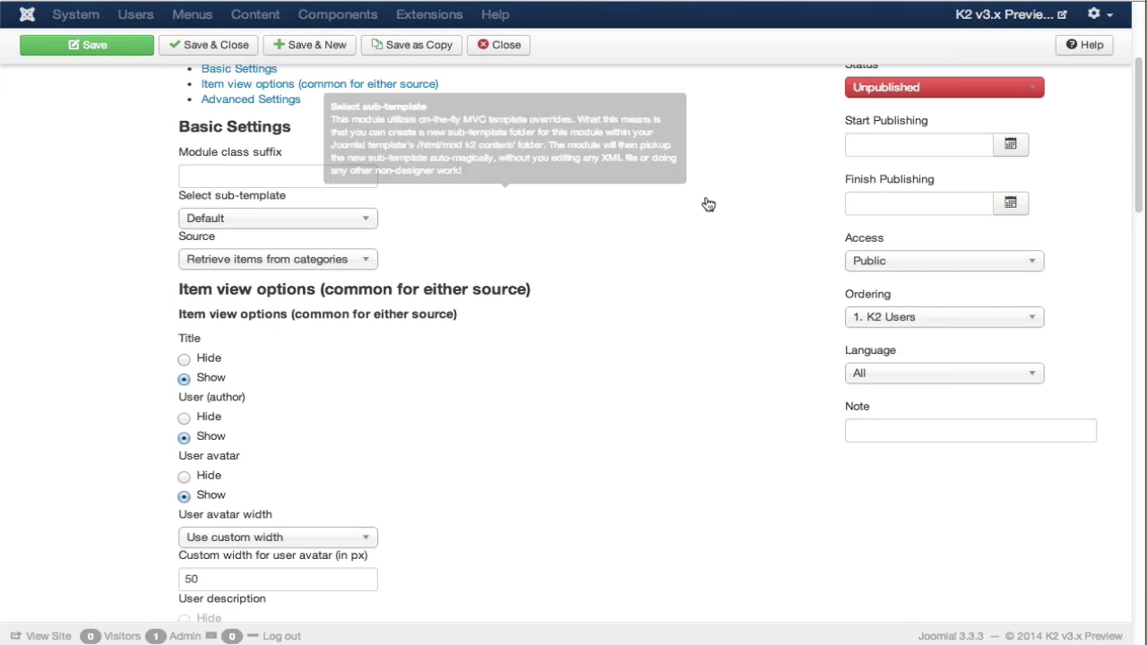
{"action": "scroll", "coordinate": [708, 204], "scroll_direction": "up", "scroll_amount": 3}
{"action": "scroll", "coordinate": [726, 179], "scroll_direction": "up", "scroll_amount": 3}
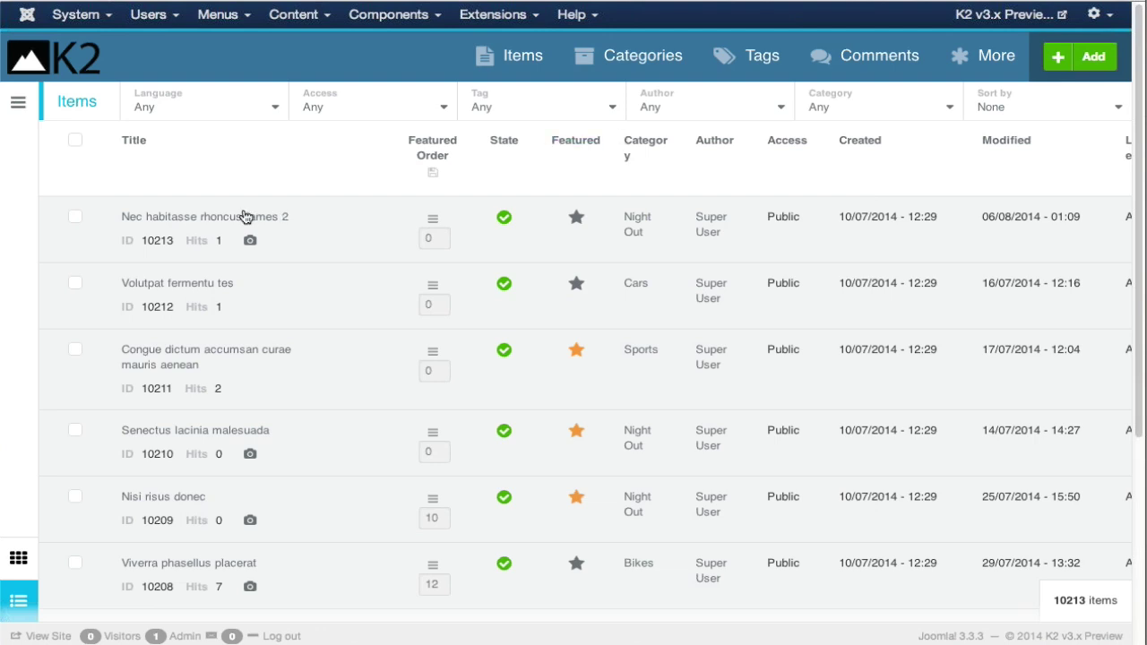
Step: Open the "Nec habitasse rhoncus fames 2" item for editing and view its image options
{"action": "left_click", "coordinate": [301, 238]}
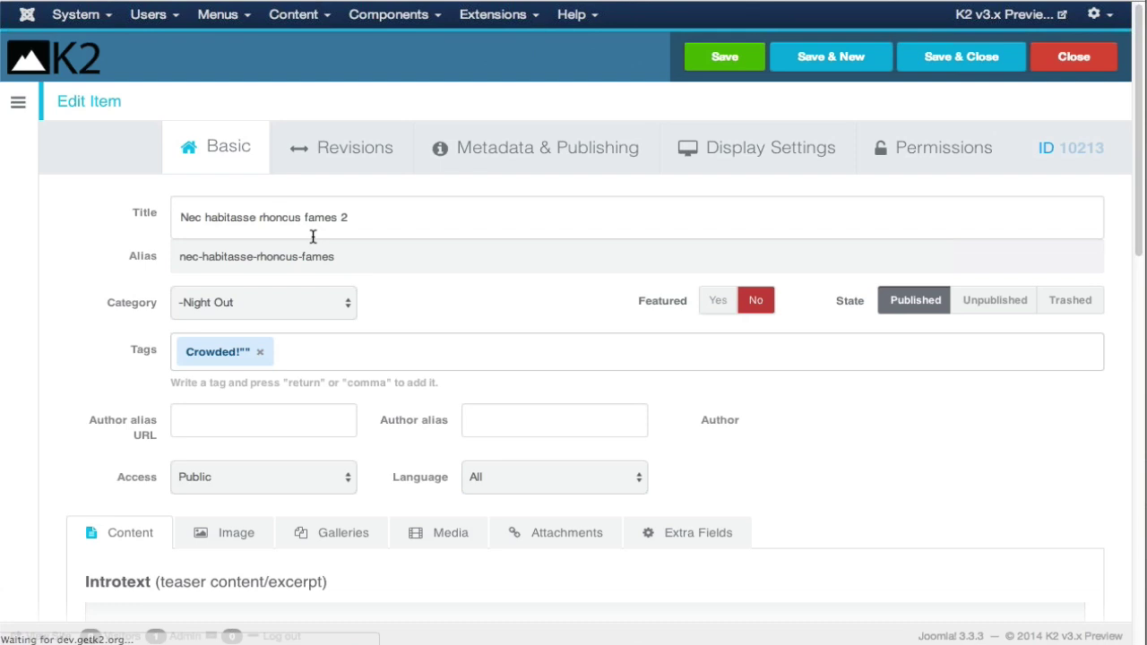
{"action": "scroll", "coordinate": [224, 385], "scroll_direction": "down", "scroll_amount": 3}
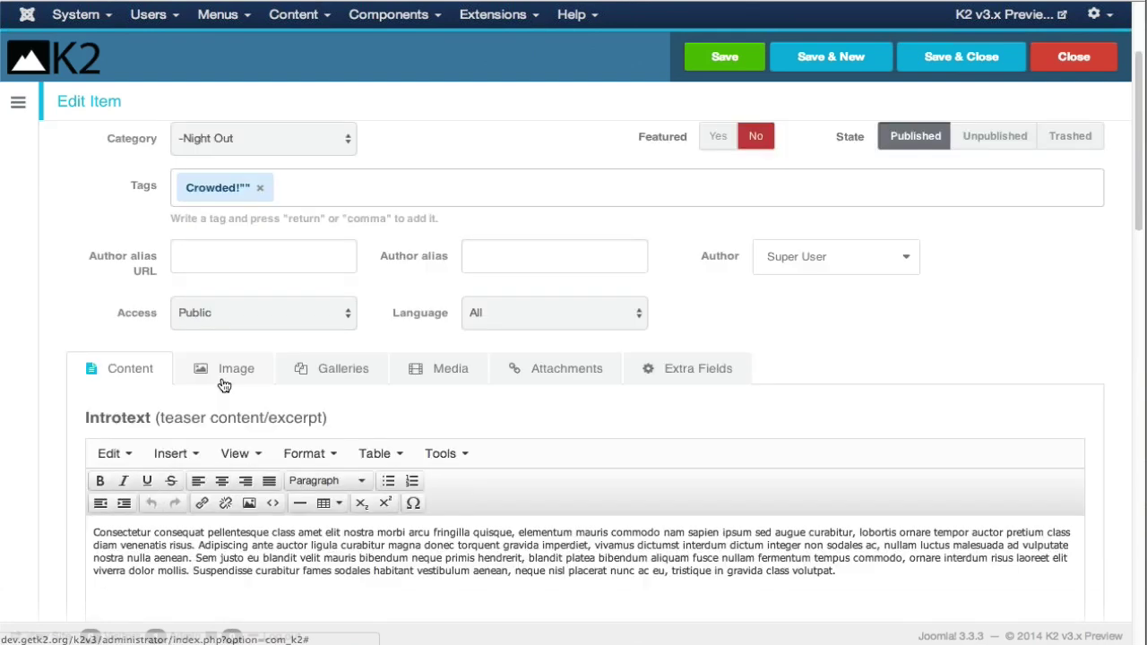
{"action": "left_click", "coordinate": [224, 381]}
{"action": "scroll", "coordinate": [314, 403], "scroll_direction": "down", "scroll_amount": 4}
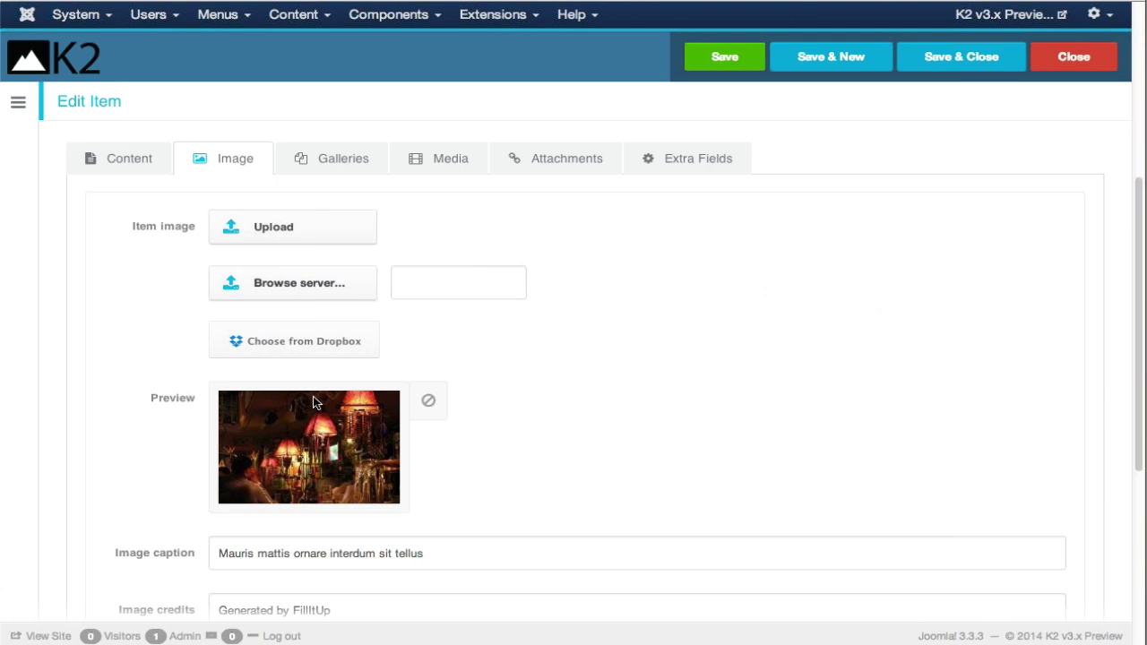
{"action": "scroll", "coordinate": [507, 329], "scroll_direction": "up", "scroll_amount": 1}
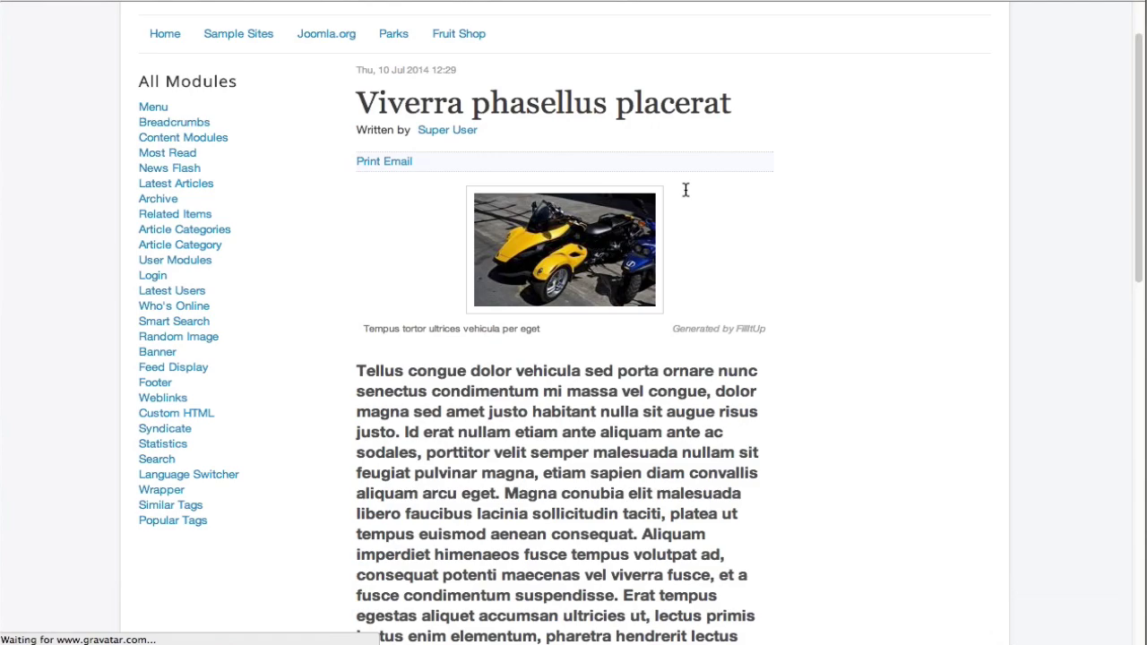
Step: Look through the "Viverra phasellus placerat" item page on the site and the K2 items list in the administration
{"action": "scroll", "coordinate": [685, 190], "scroll_direction": "down", "scroll_amount": 10}
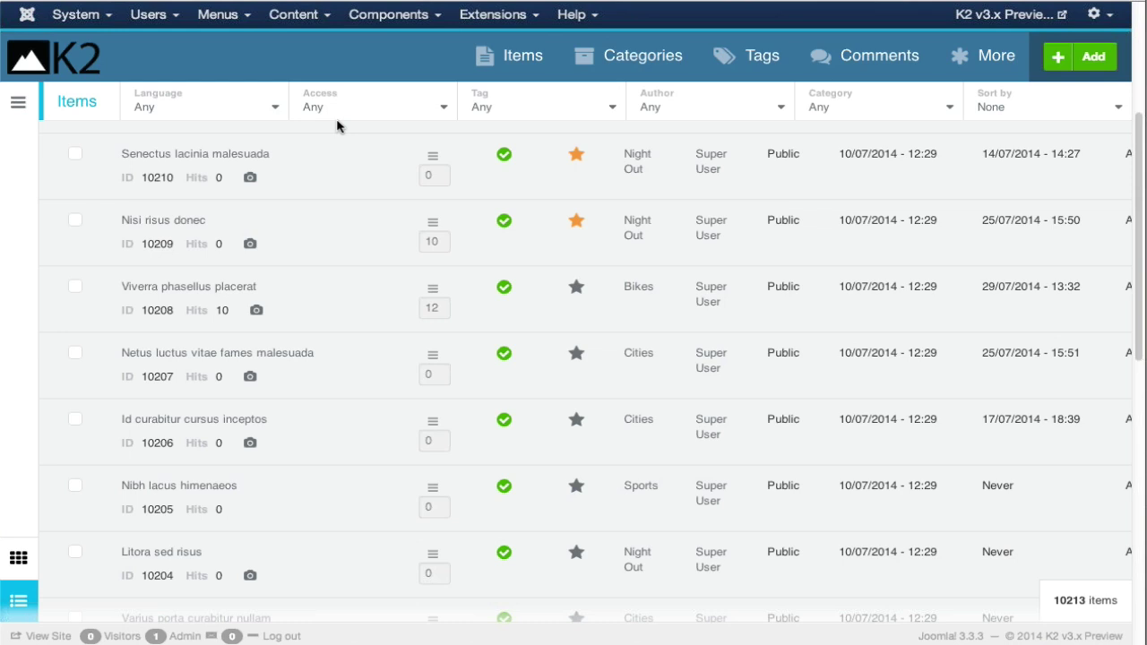
{"action": "scroll", "coordinate": [338, 125], "scroll_direction": "up", "scroll_amount": 1}
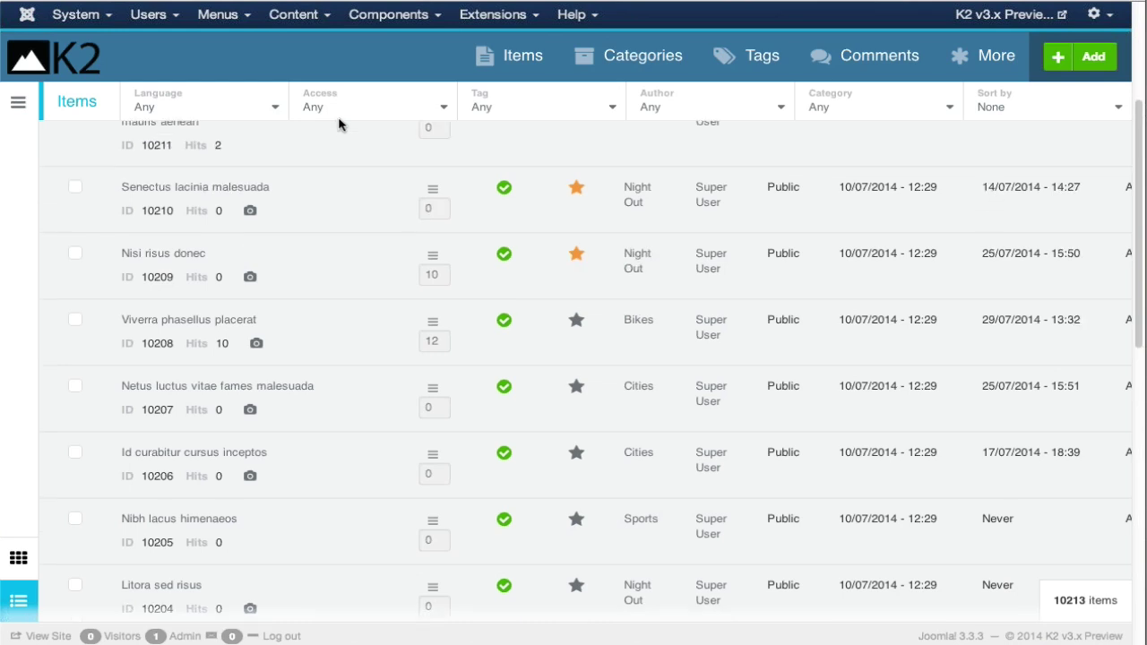
{"action": "scroll", "coordinate": [341, 129], "scroll_direction": "up", "scroll_amount": 5}
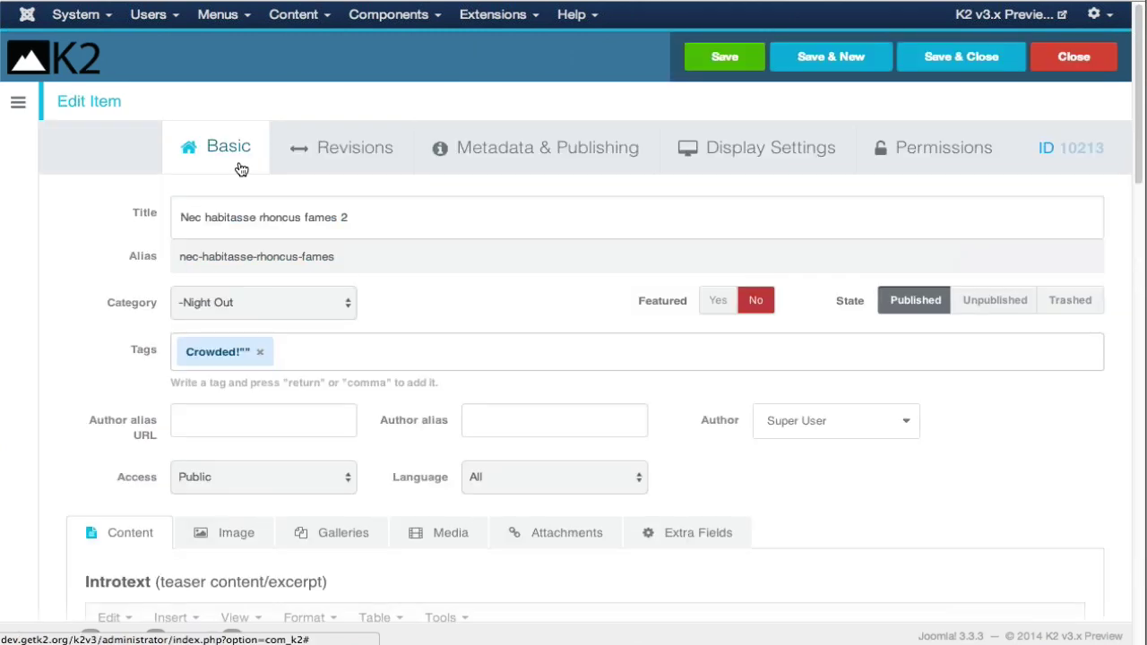
Step: Review the introtext of the "Nec habitasse rhoncus fames 2" item, close it without saving and open the K2 categories list
{"action": "scroll", "coordinate": [999, 258], "scroll_direction": "down", "scroll_amount": 5}
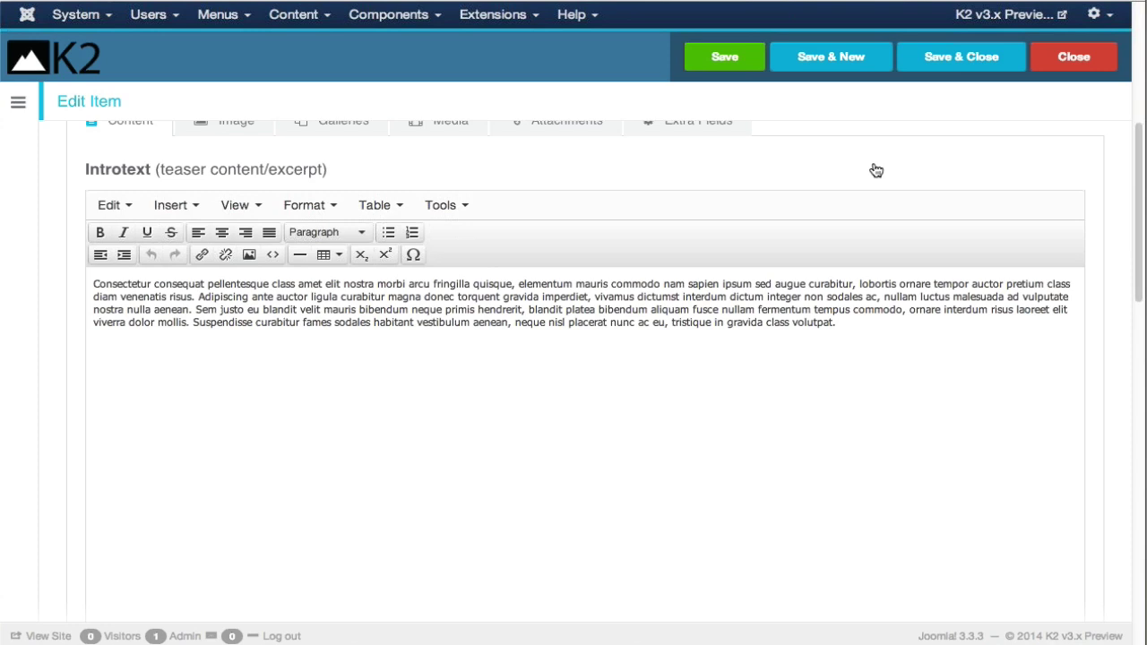
{"action": "scroll", "coordinate": [877, 171], "scroll_direction": "up", "scroll_amount": 1}
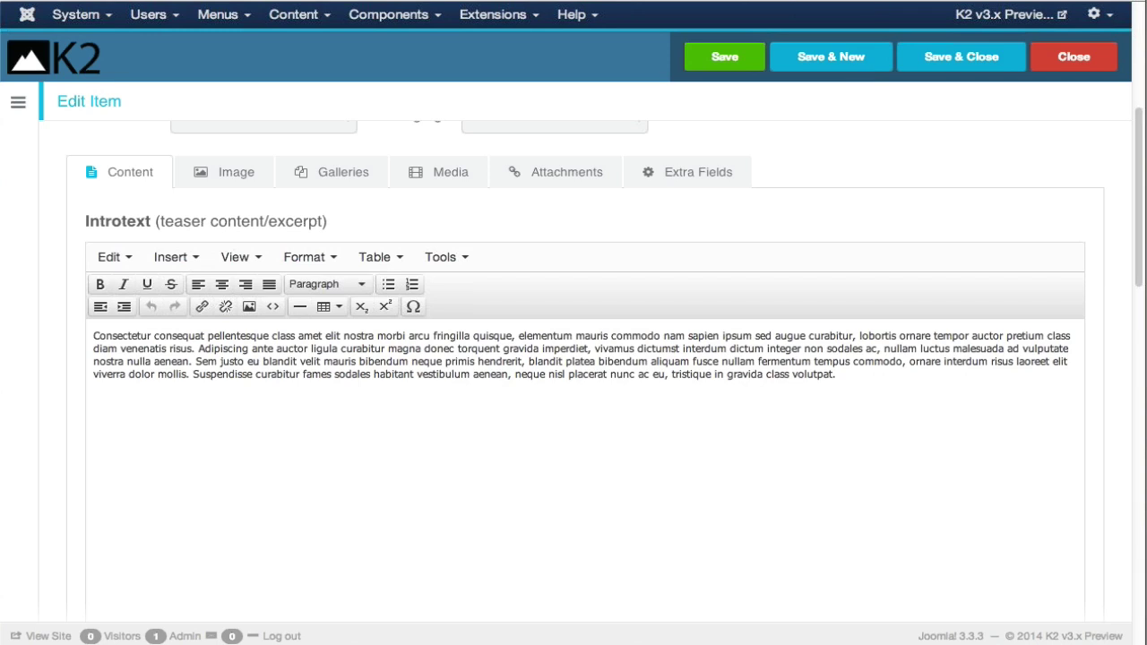
{"action": "left_click", "coordinate": [1059, 58]}
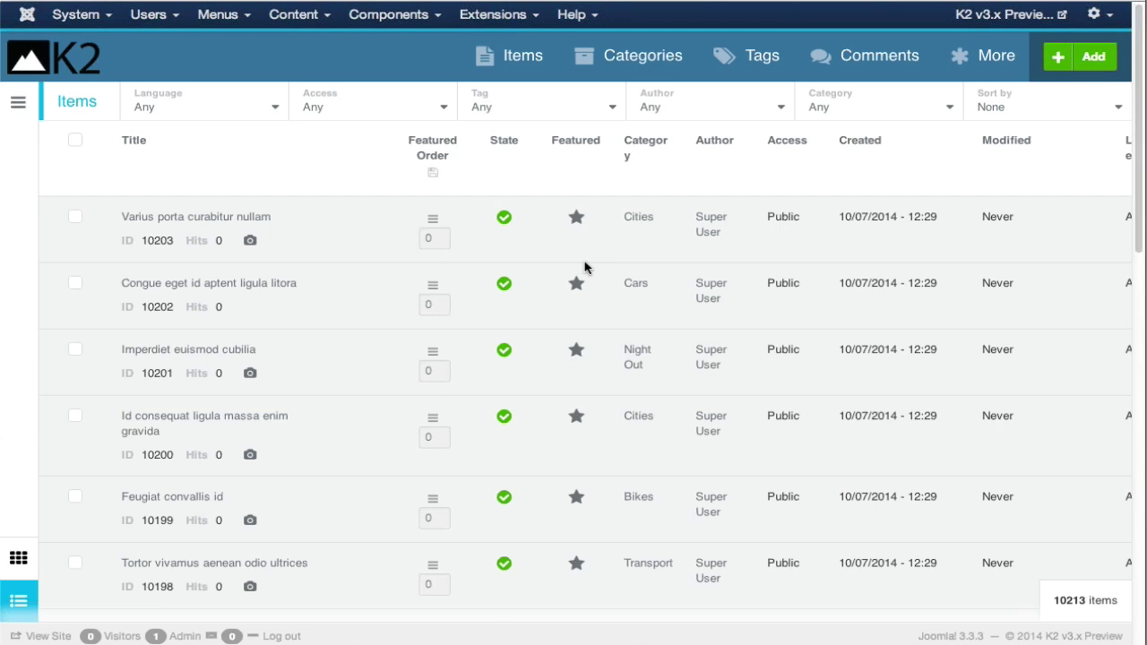
{"action": "left_click", "coordinate": [659, 71]}
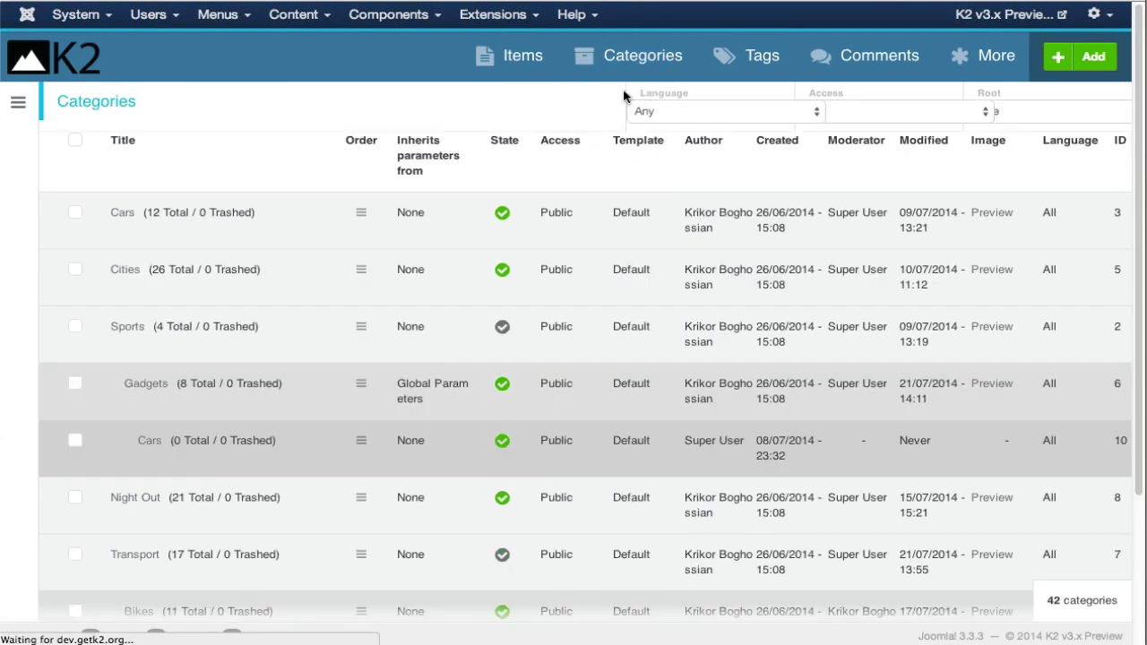